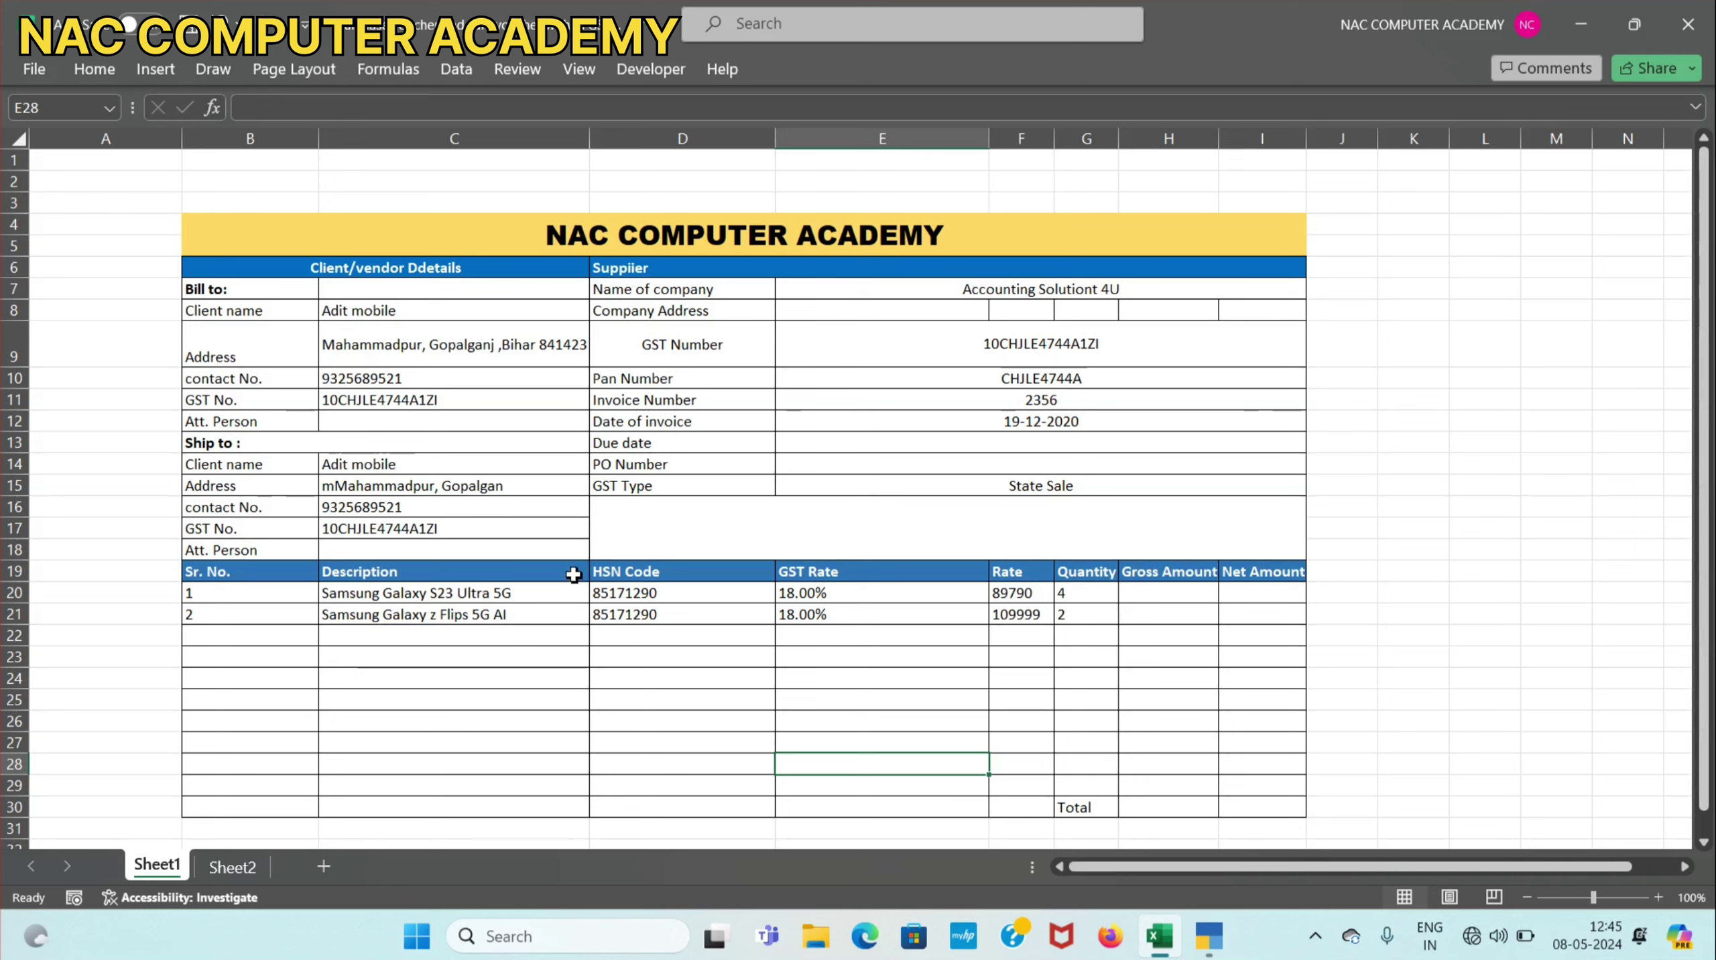
Examine the invoice's item descriptions, quantities, client name, address, contact, GST number, PAN, invoice number and date fields.
left_click(535, 594)
left_click(535, 619)
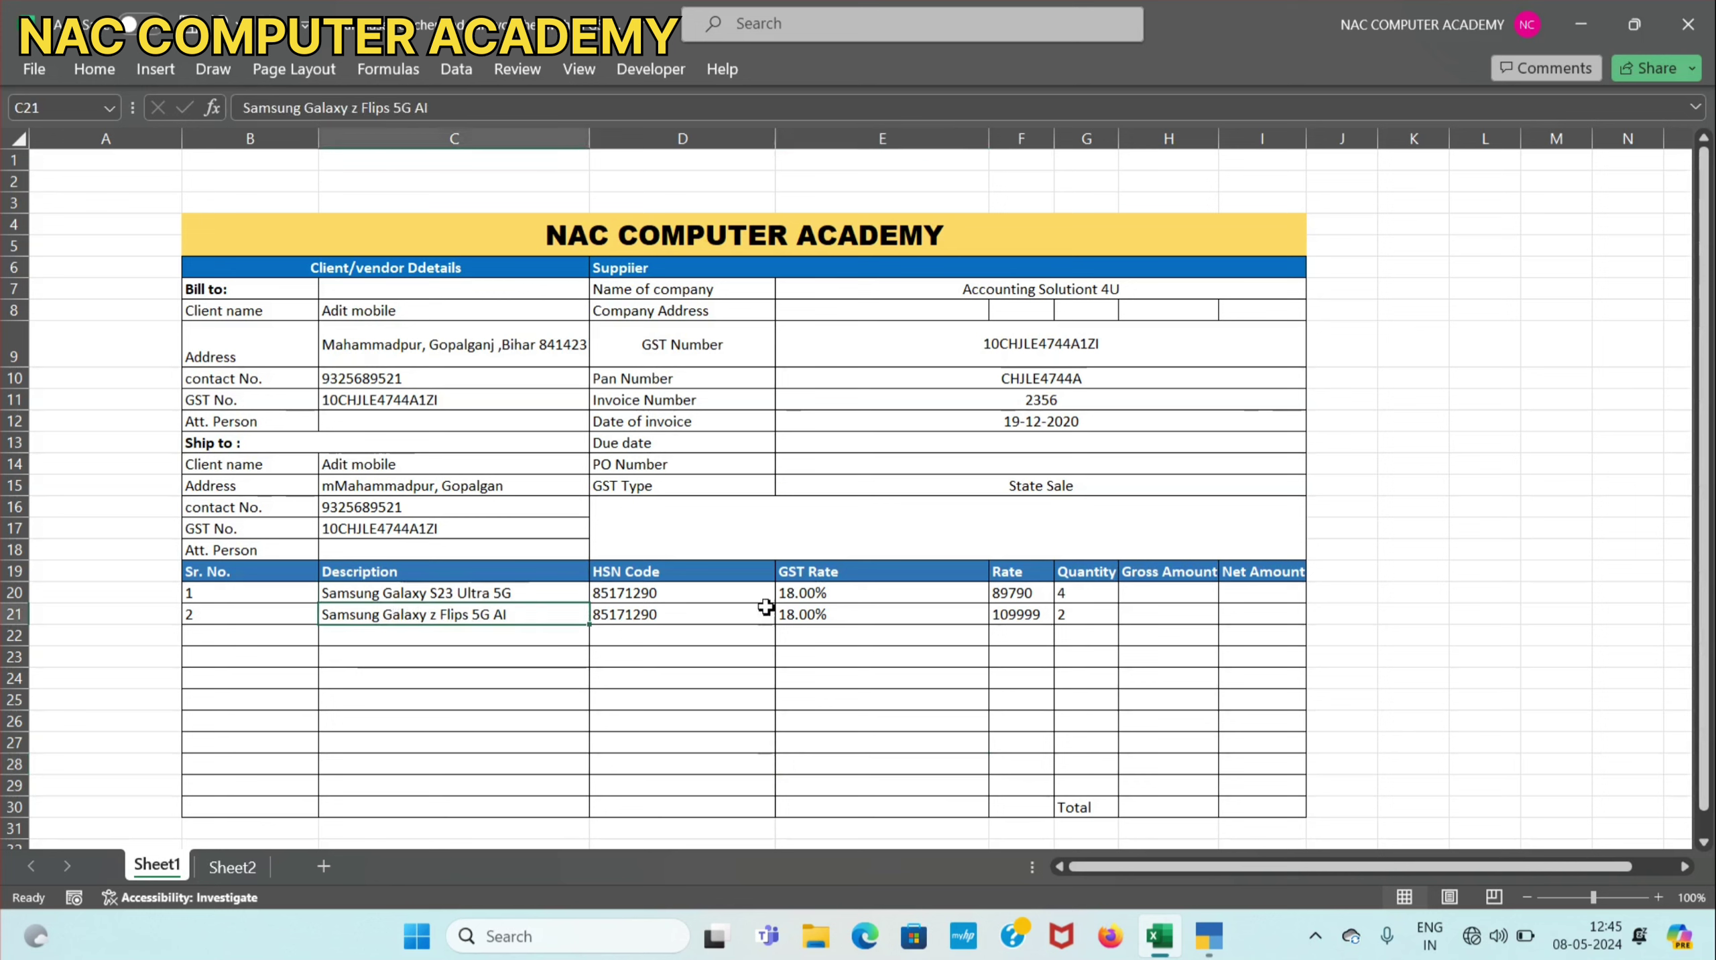
left_click(1063, 598)
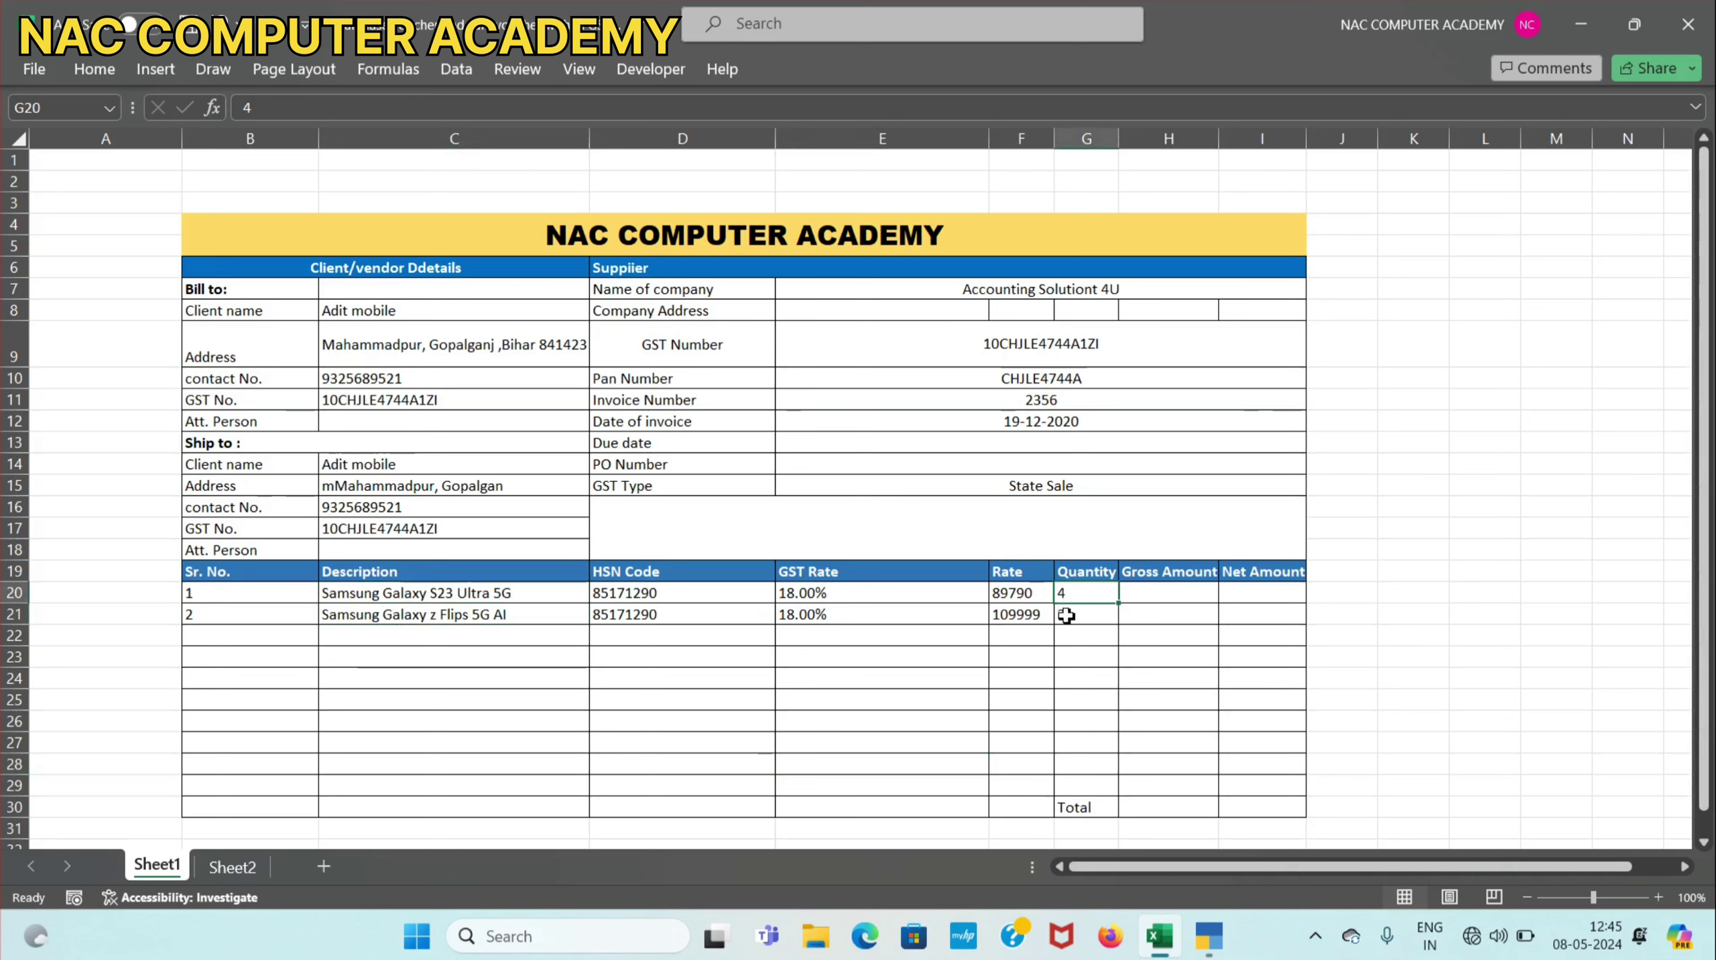
left_click(1065, 616)
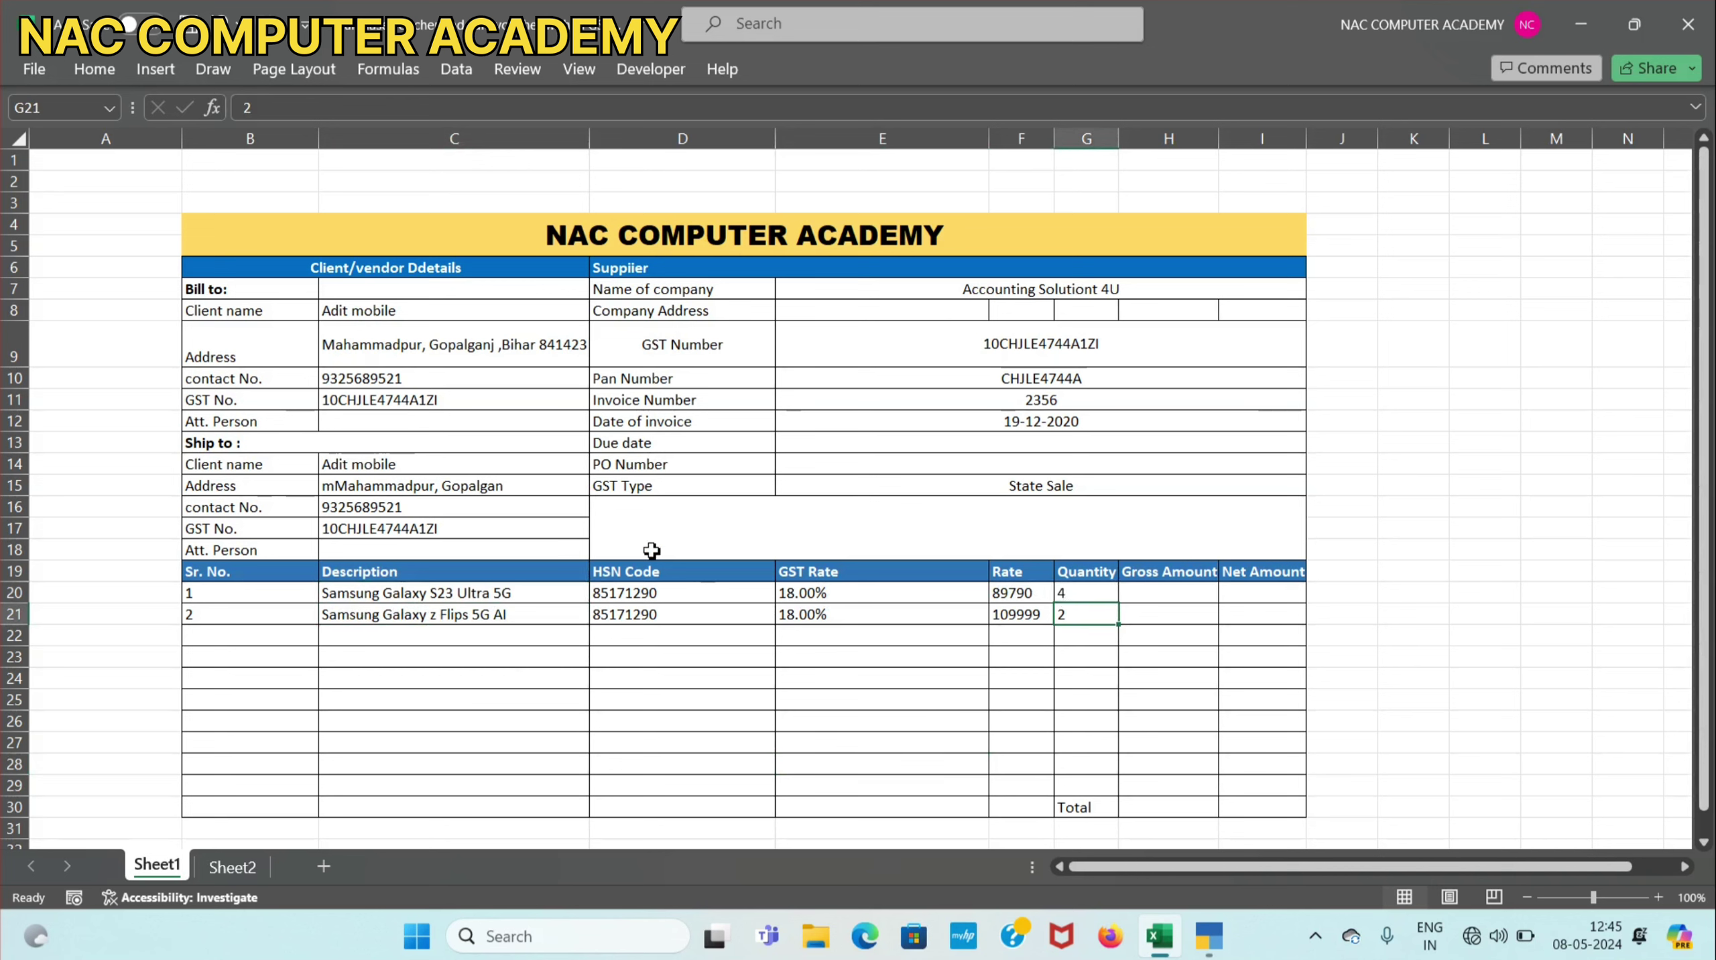
left_click(511, 358)
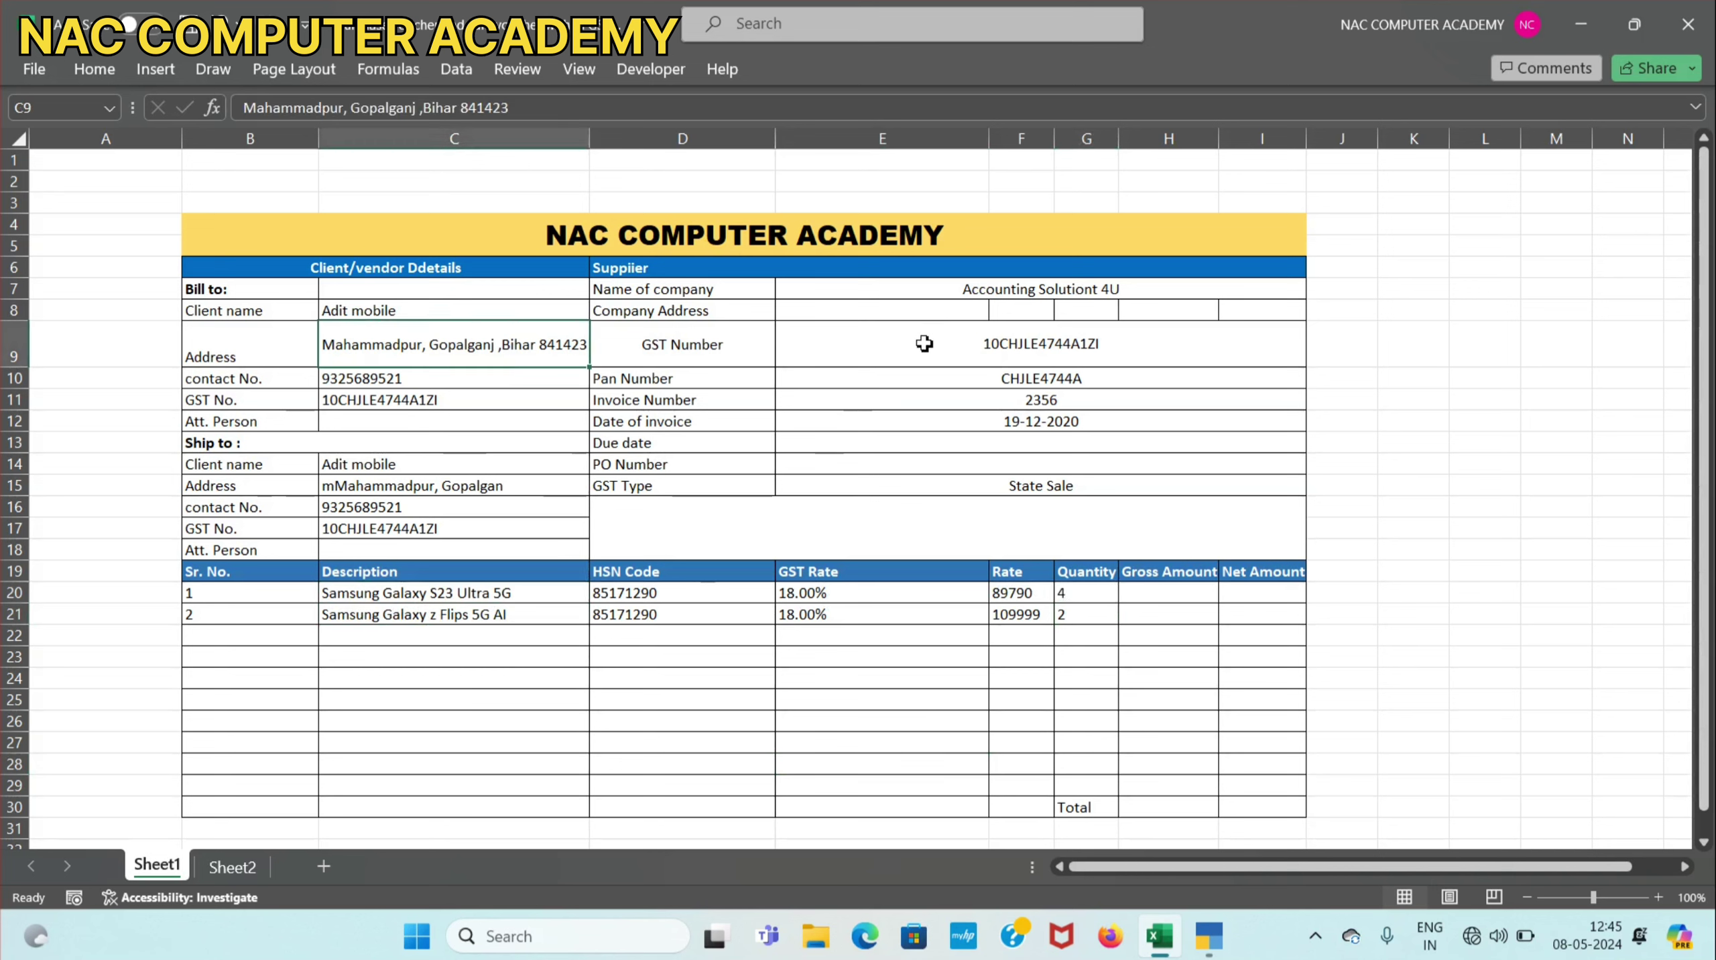
left_click(660, 418)
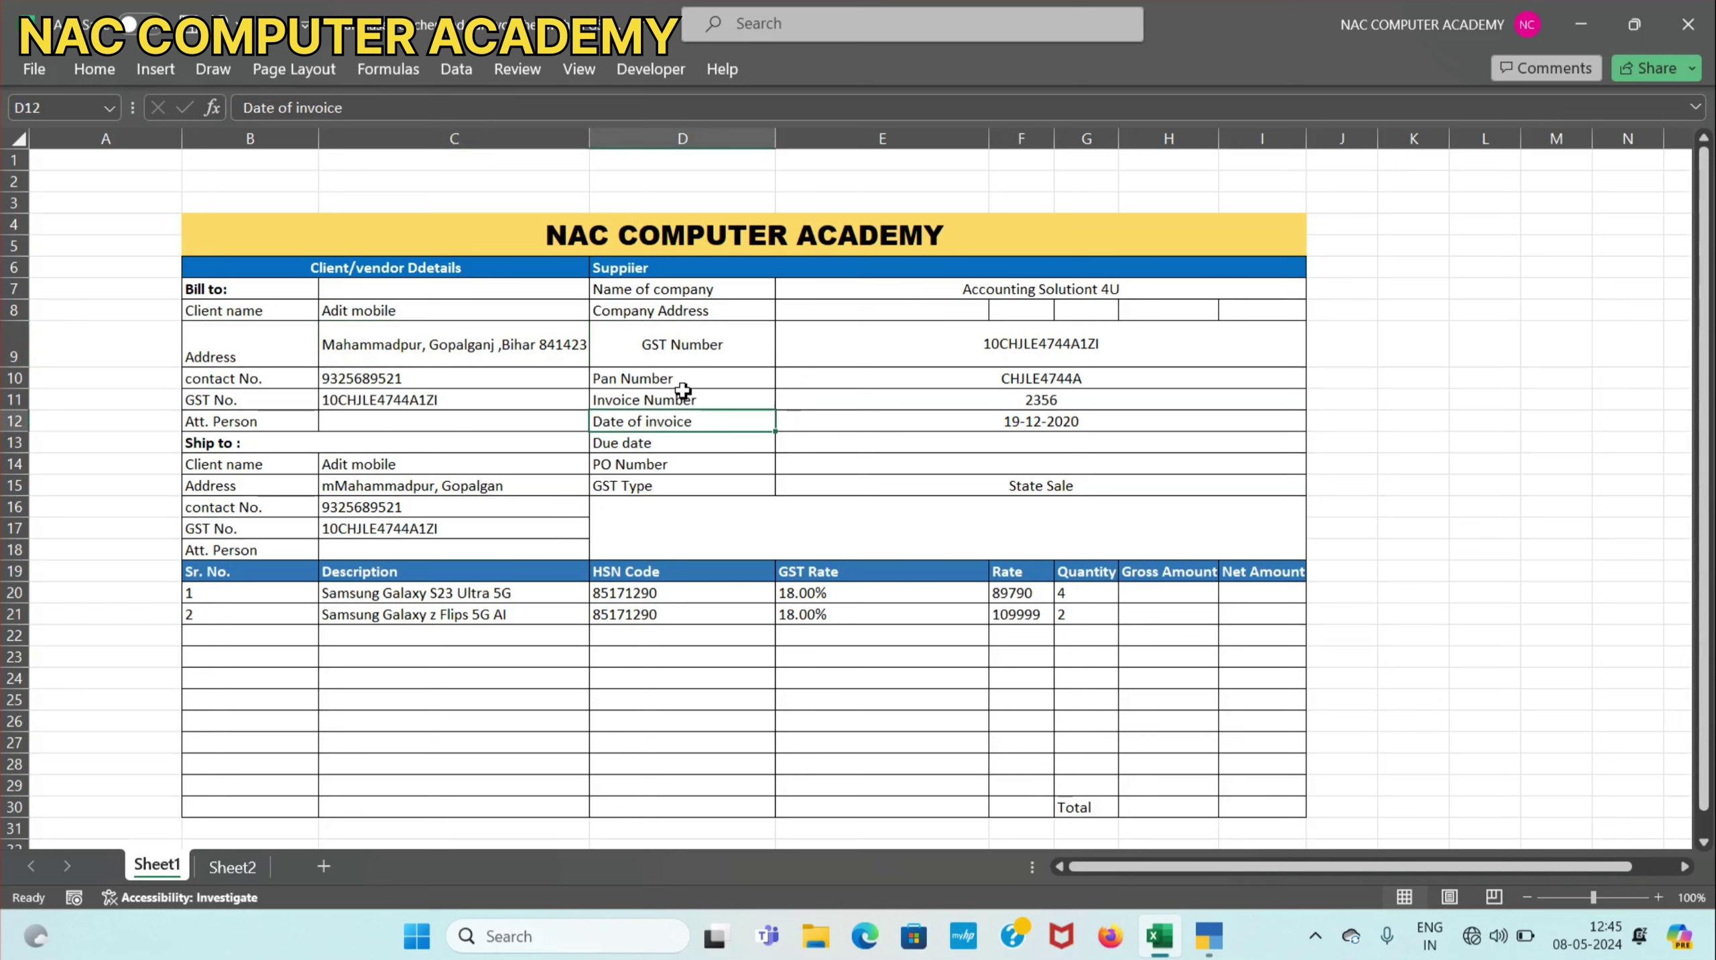
left_click(683, 392)
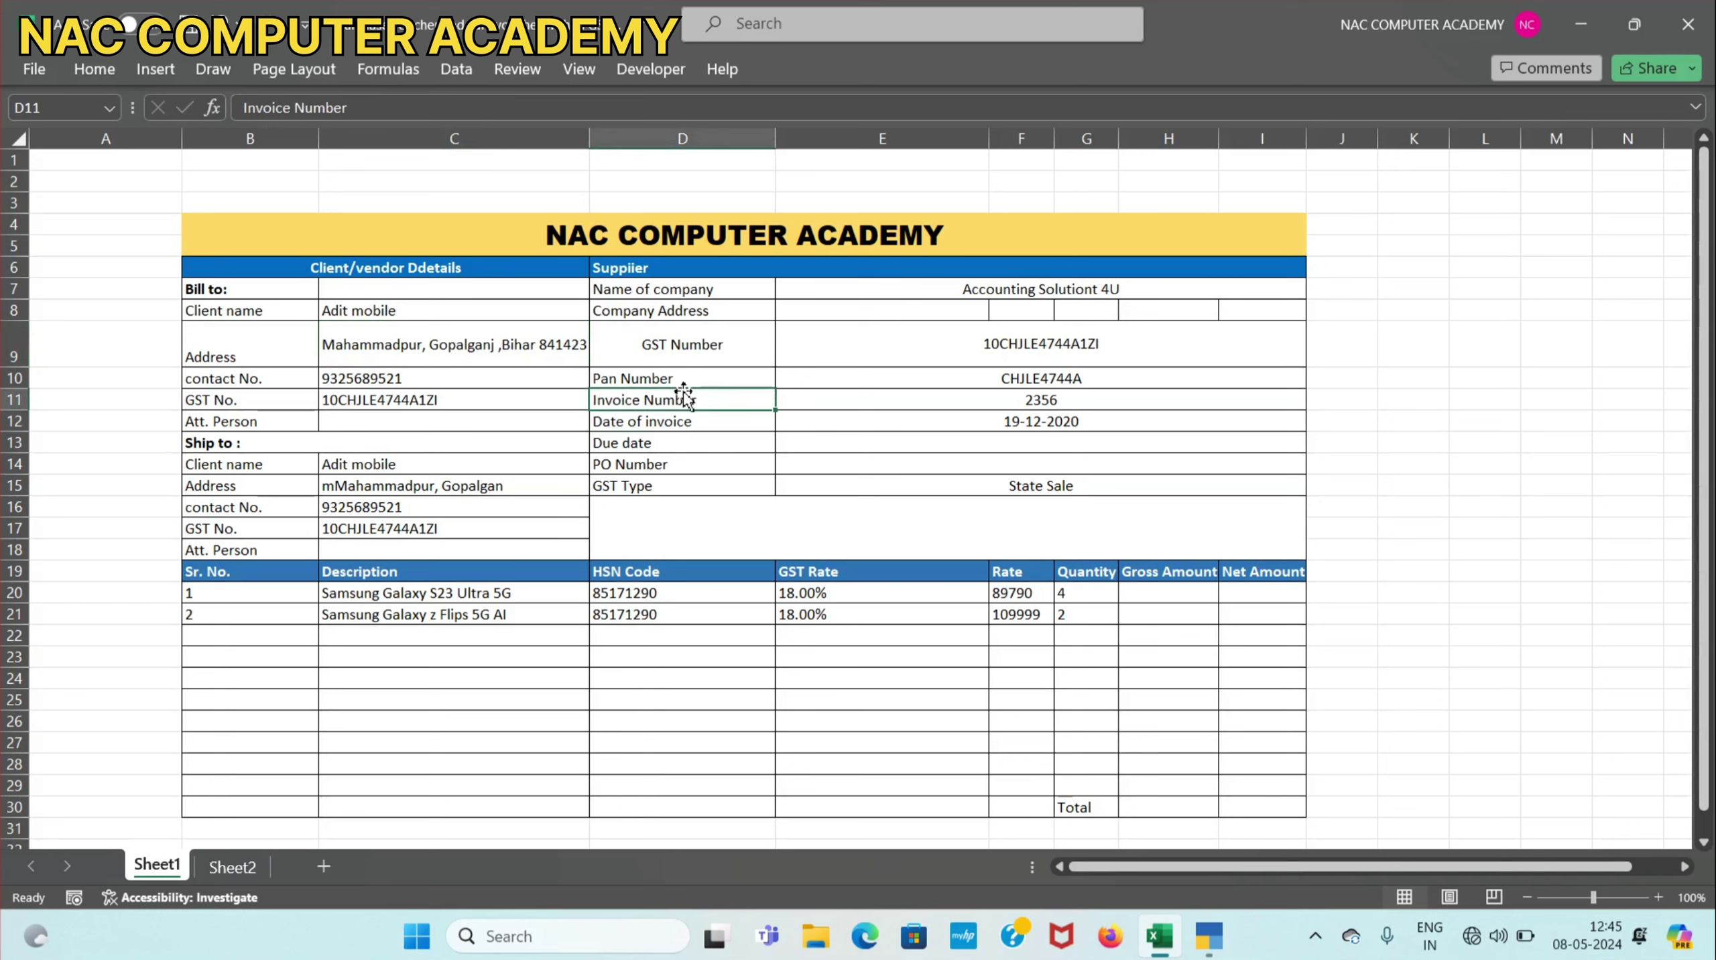
left_click(674, 376)
left_click(507, 377)
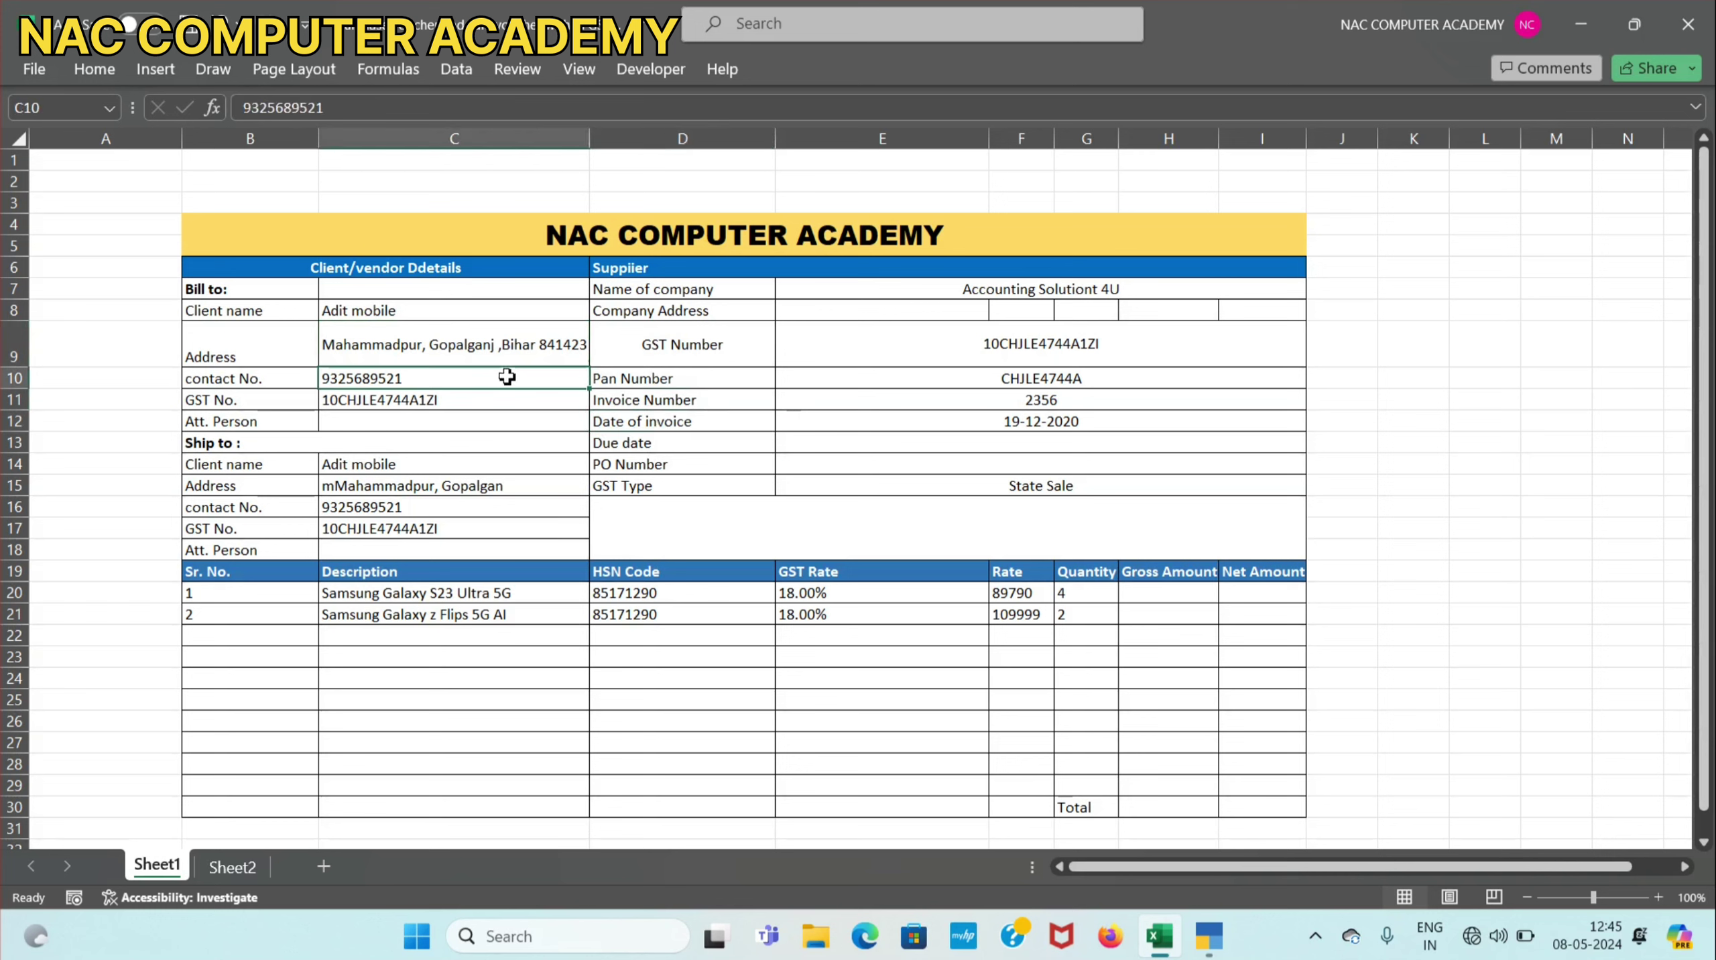
left_click(493, 313)
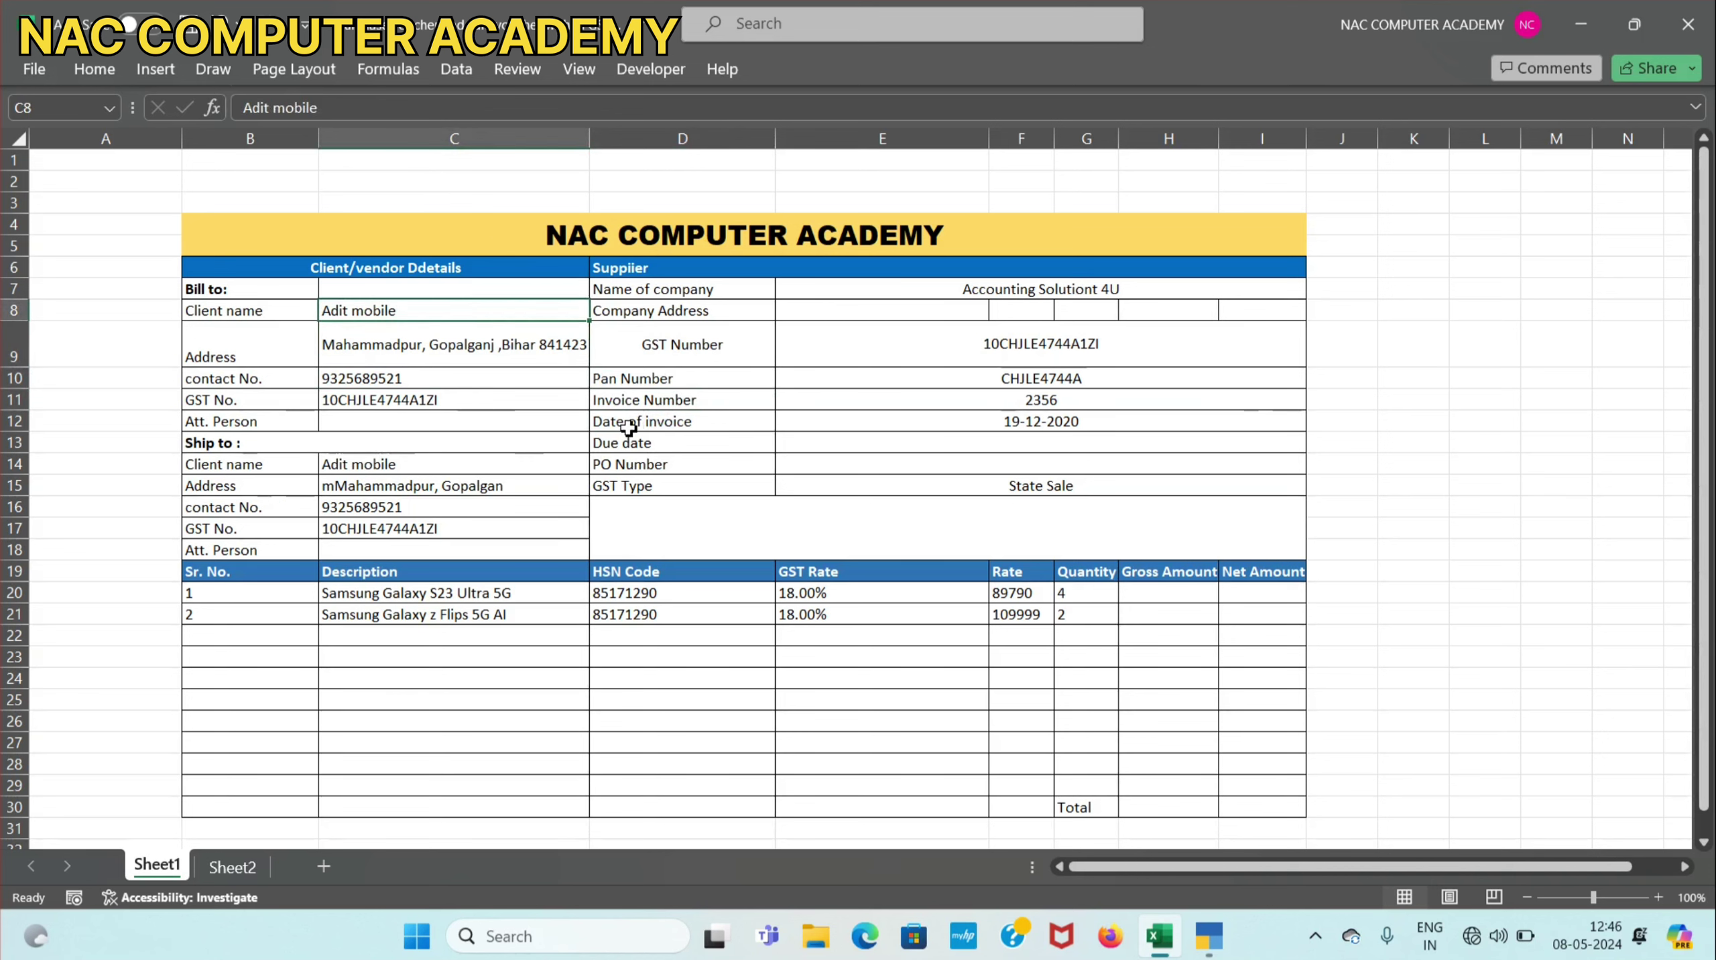
left_click(696, 362)
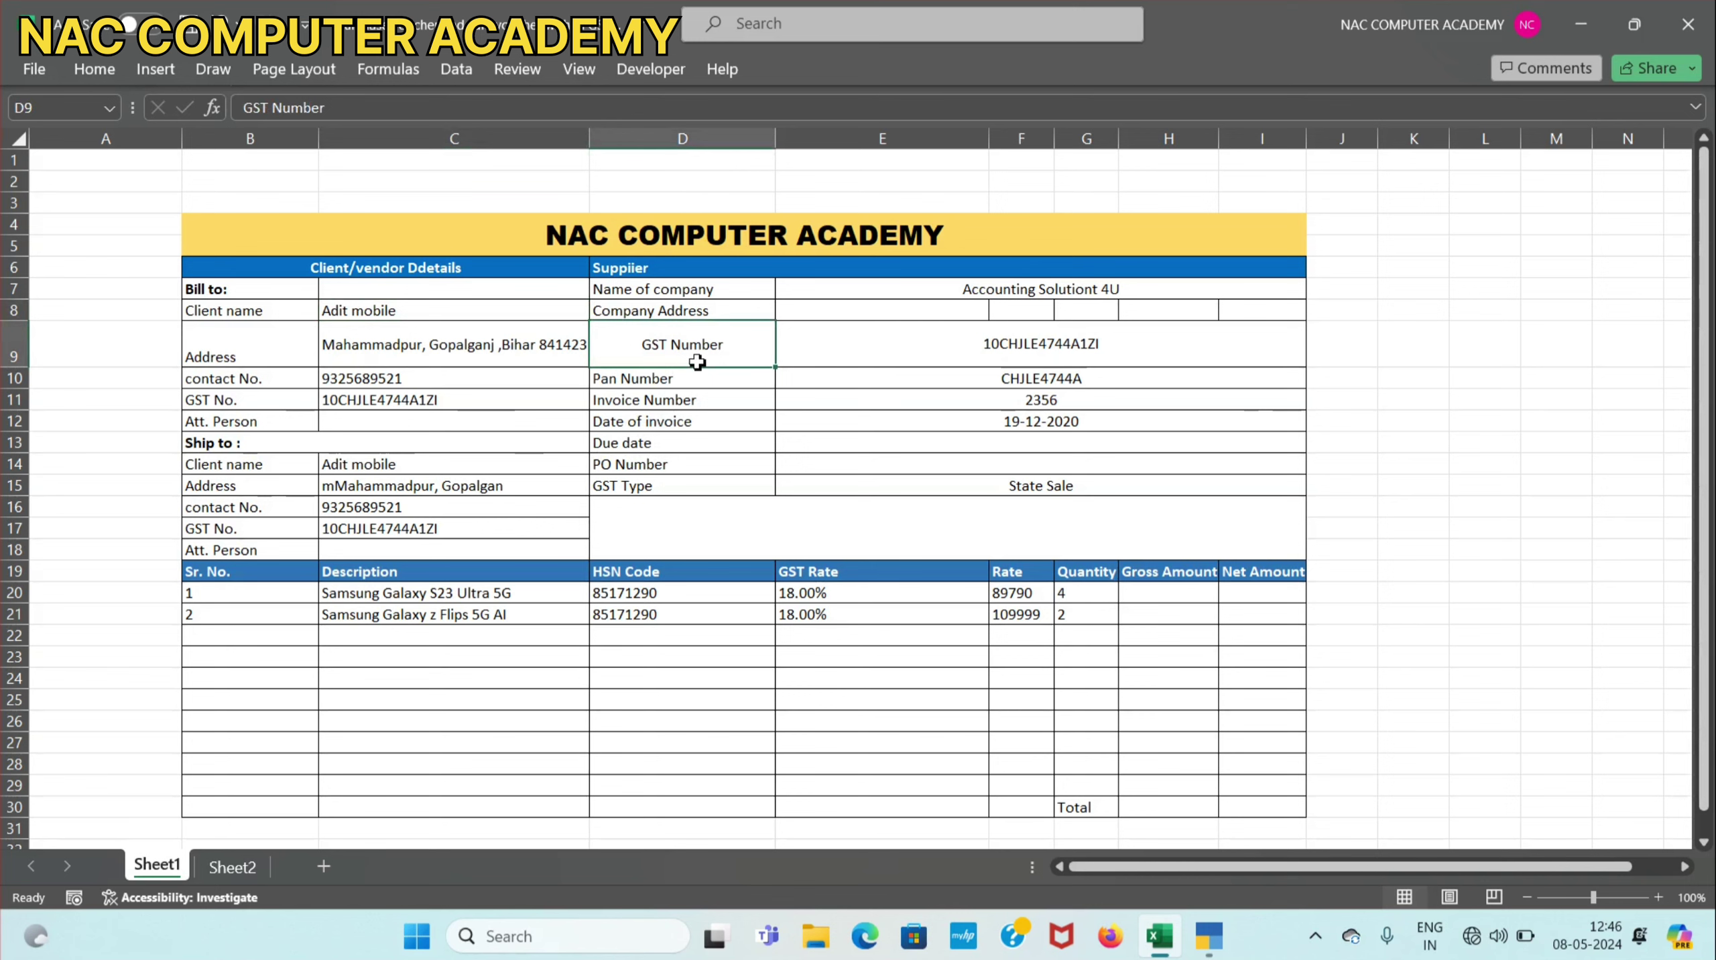
Switch to TallyPrime and open a new Purchase voucher for NAC Pvt. Ltd.
left_click(1582, 25)
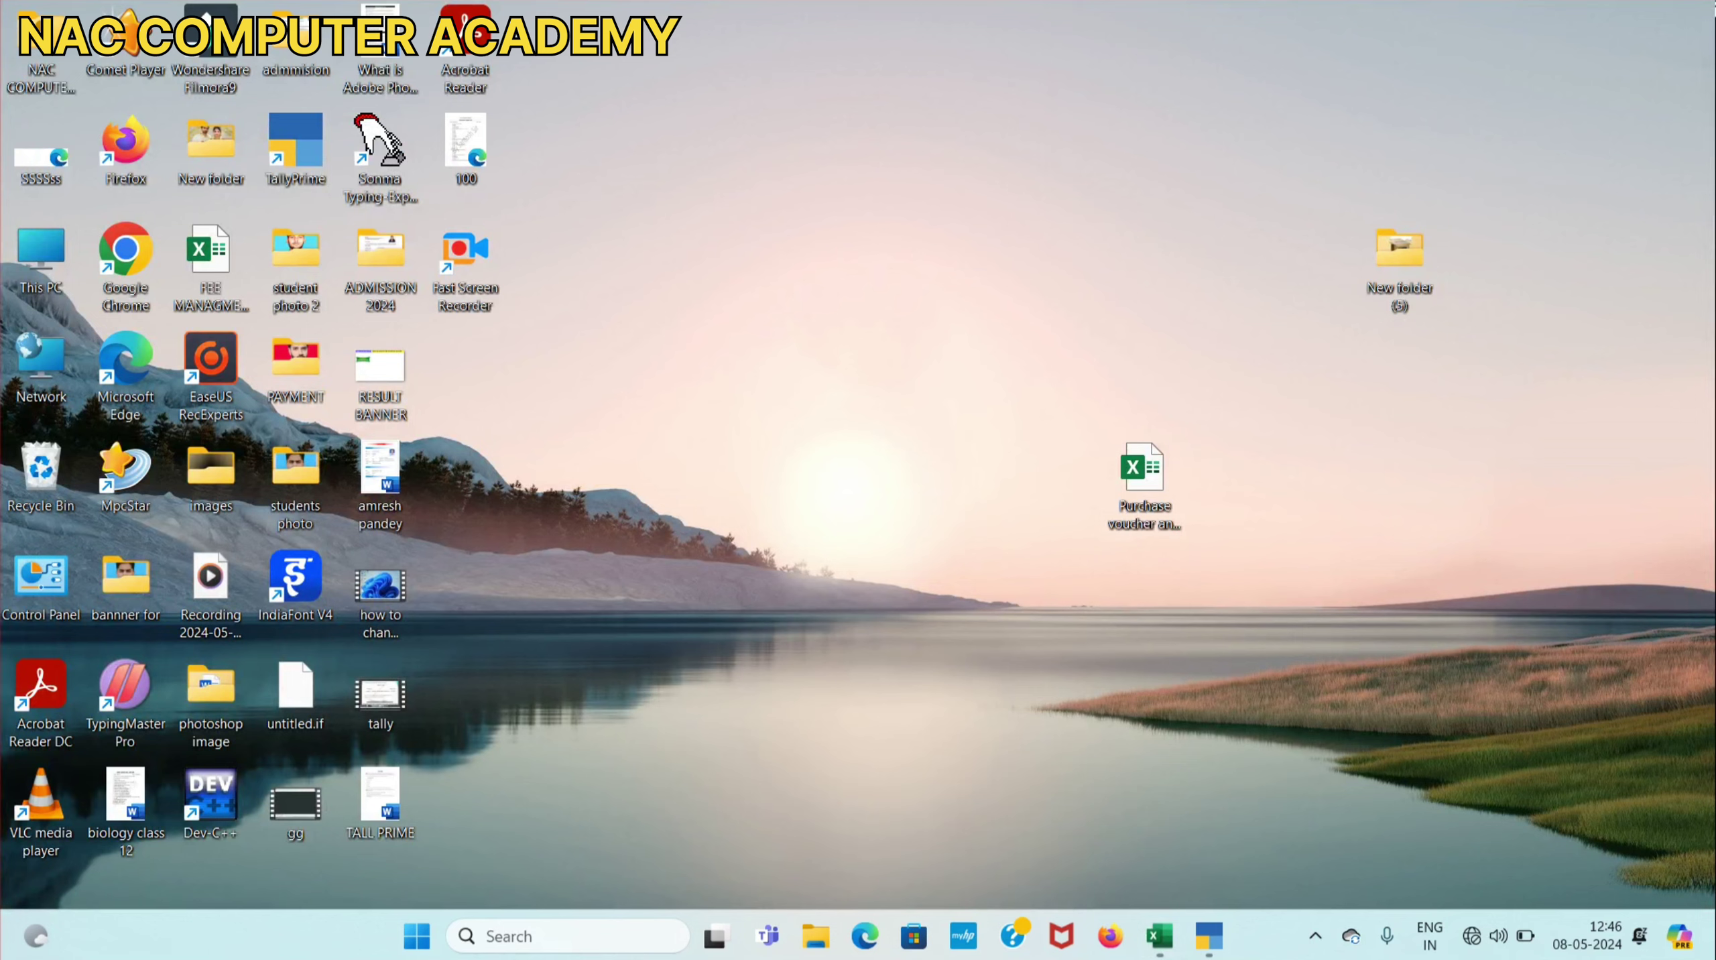
mouse_move(1213, 949)
left_click(1209, 937)
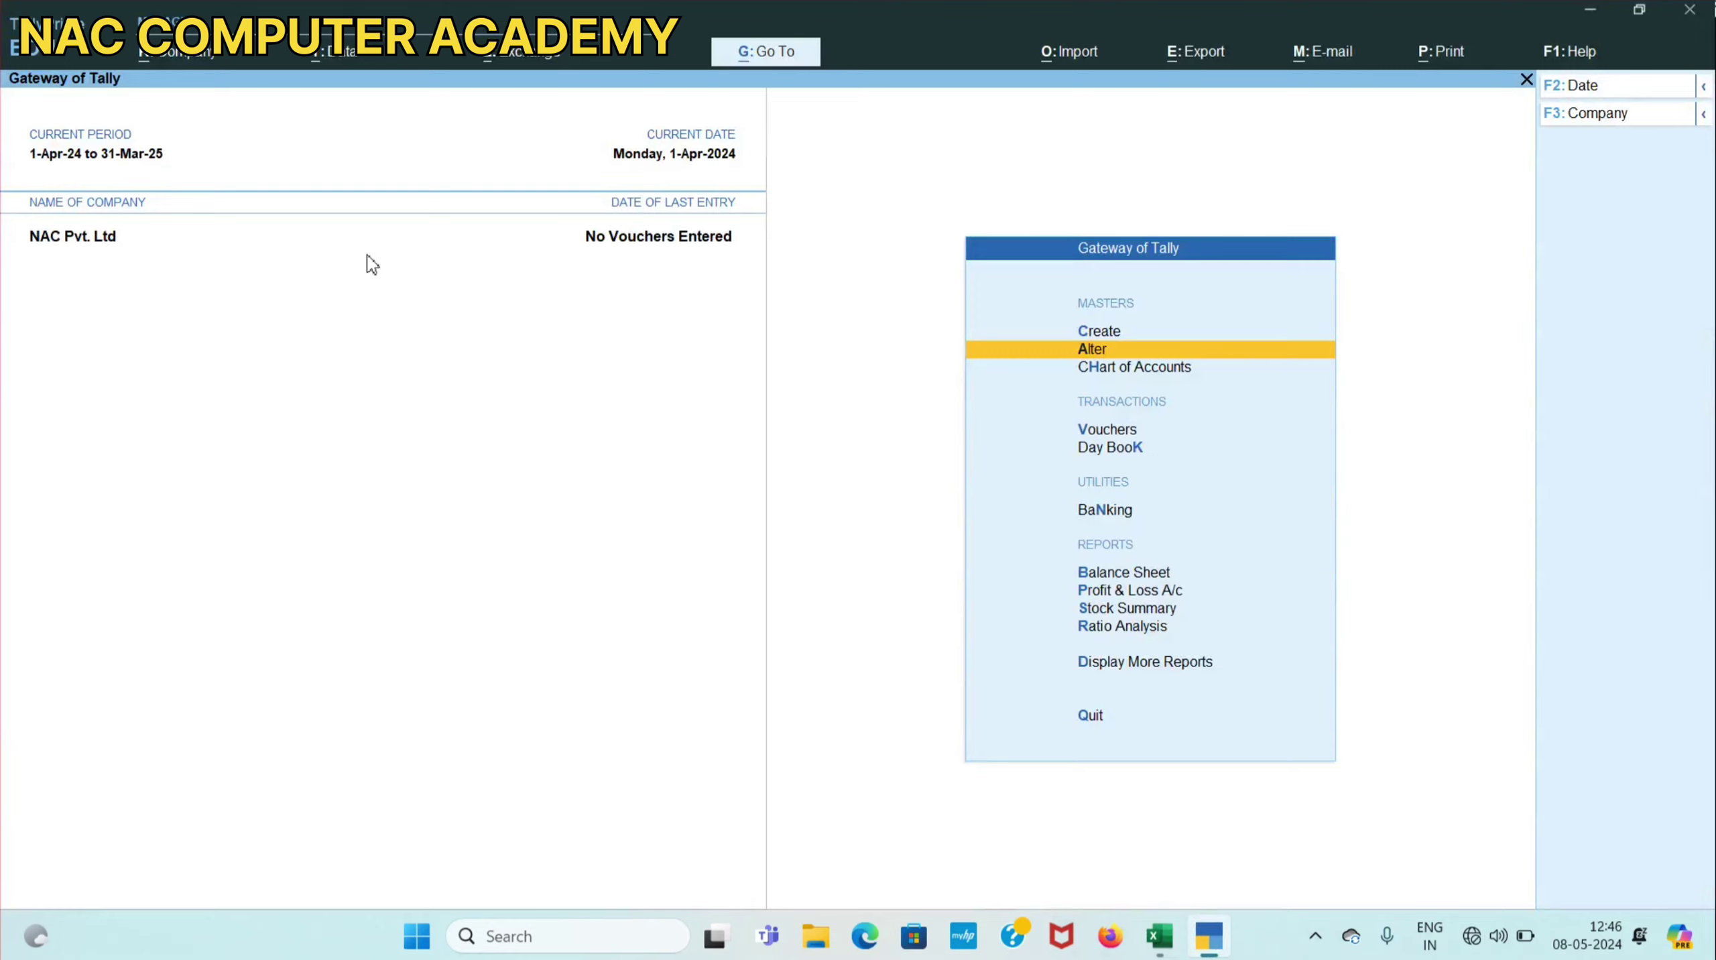
left_click(1119, 435)
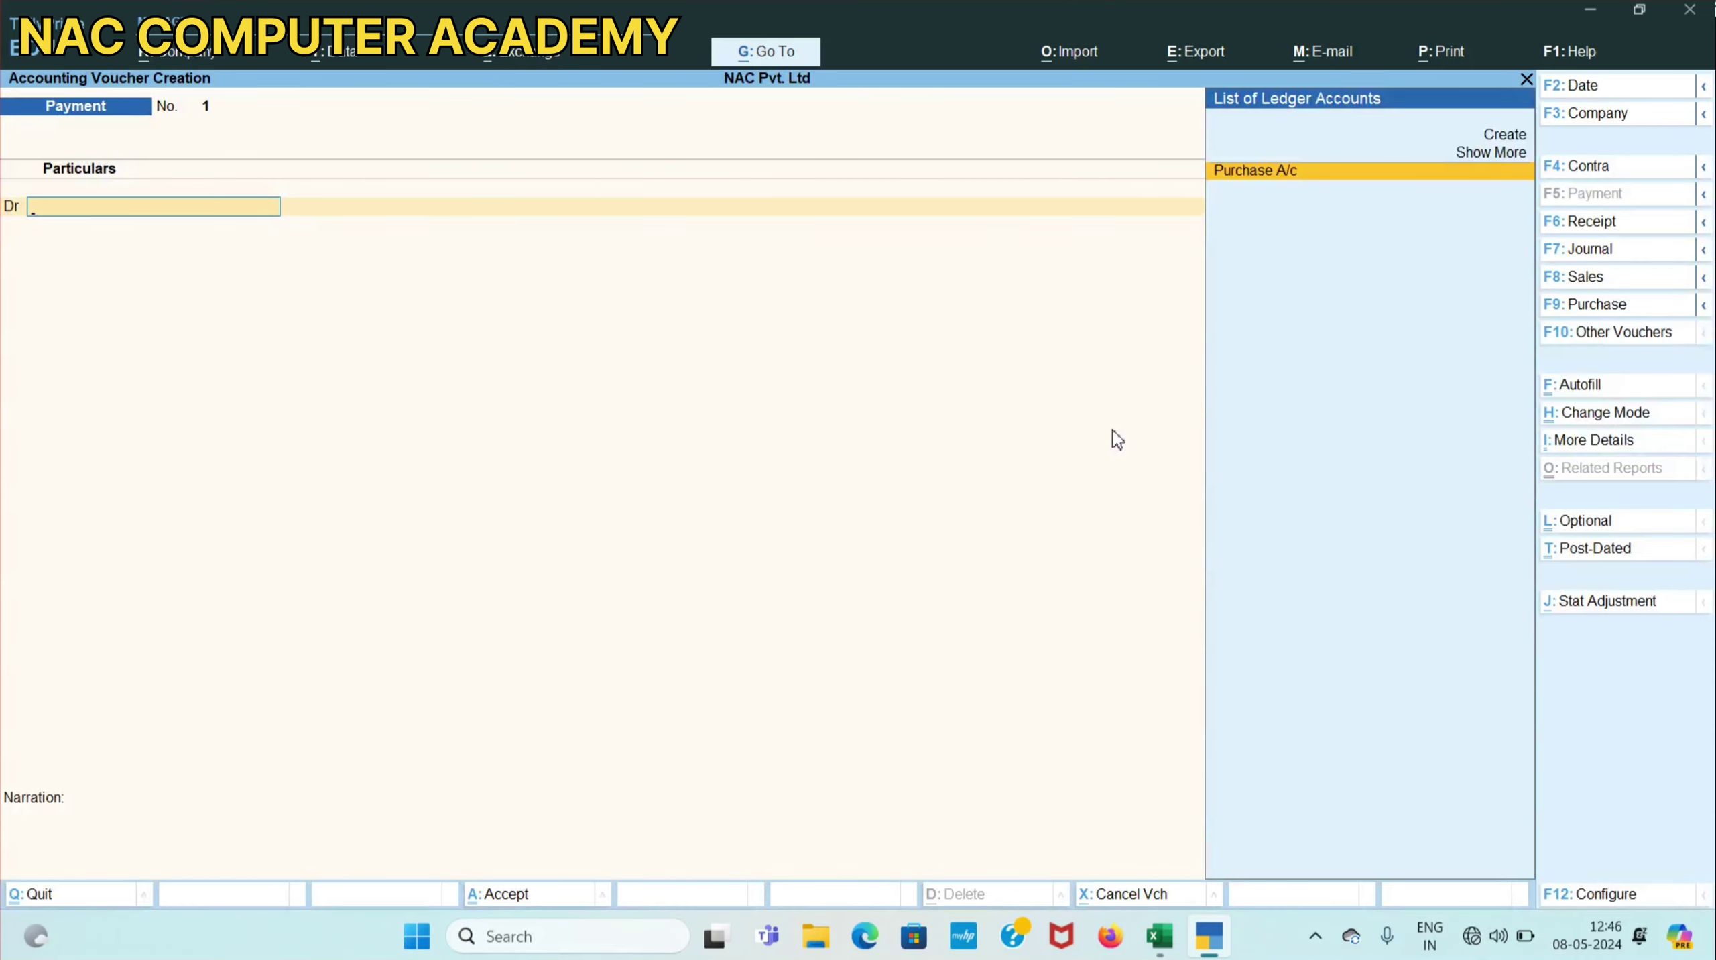
left_click(37, 896)
left_click(1053, 434)
left_click(1597, 304)
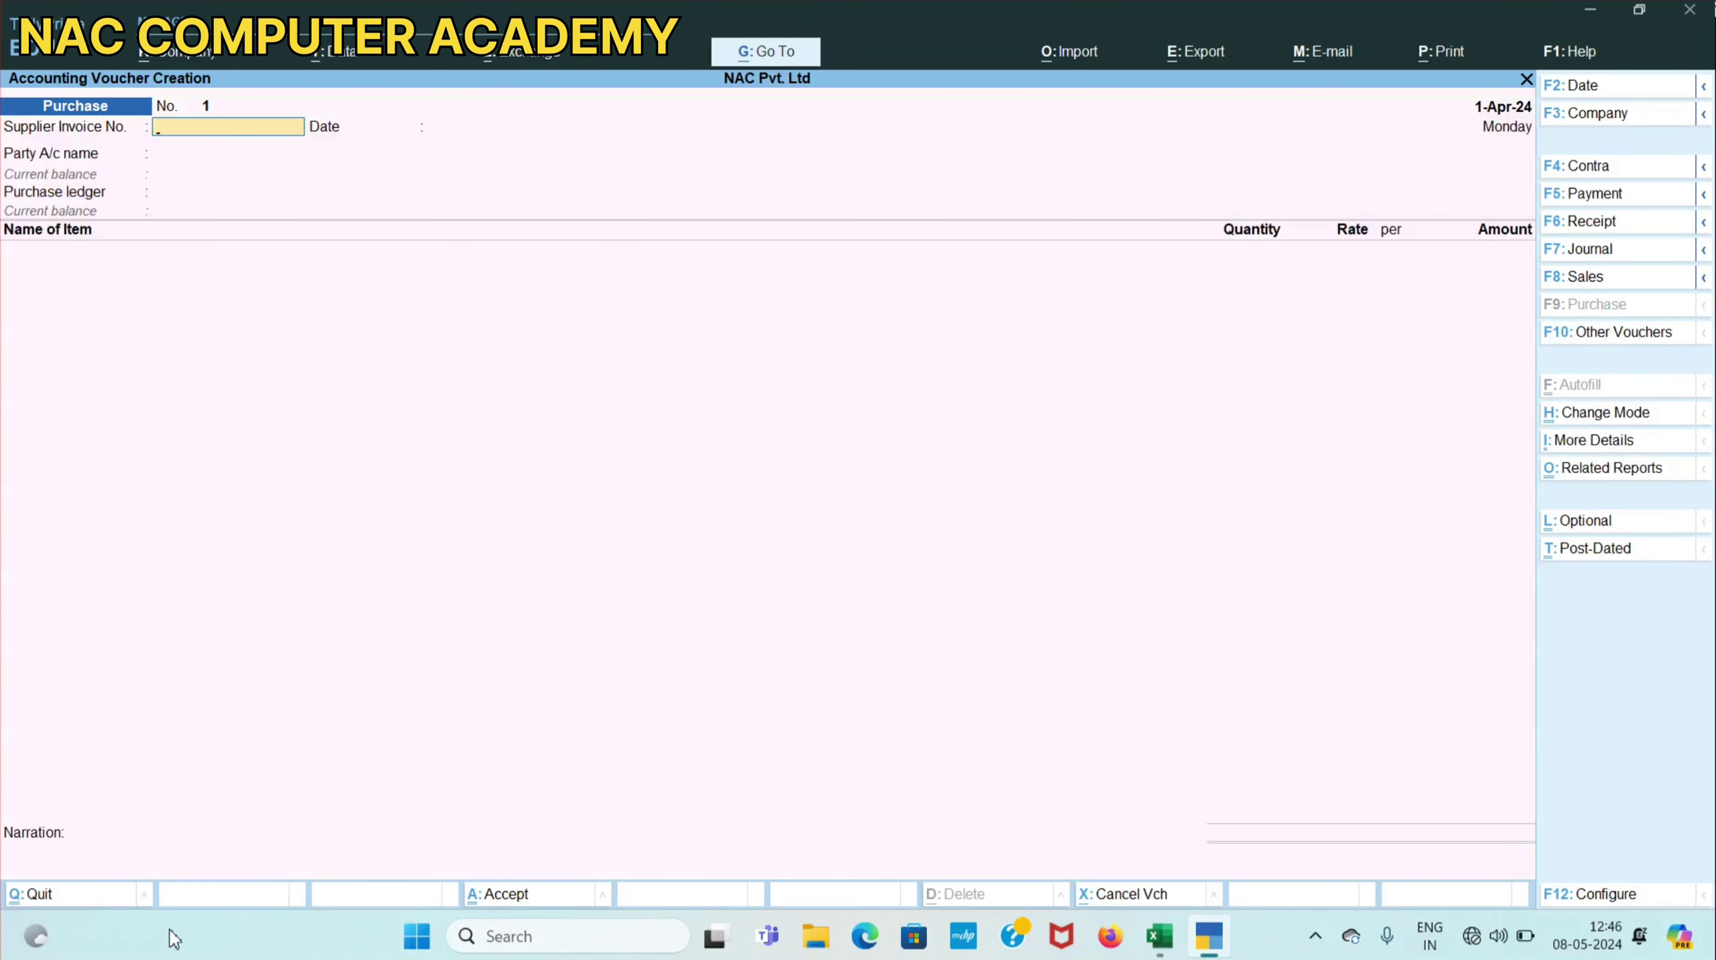
left_click(63, 896)
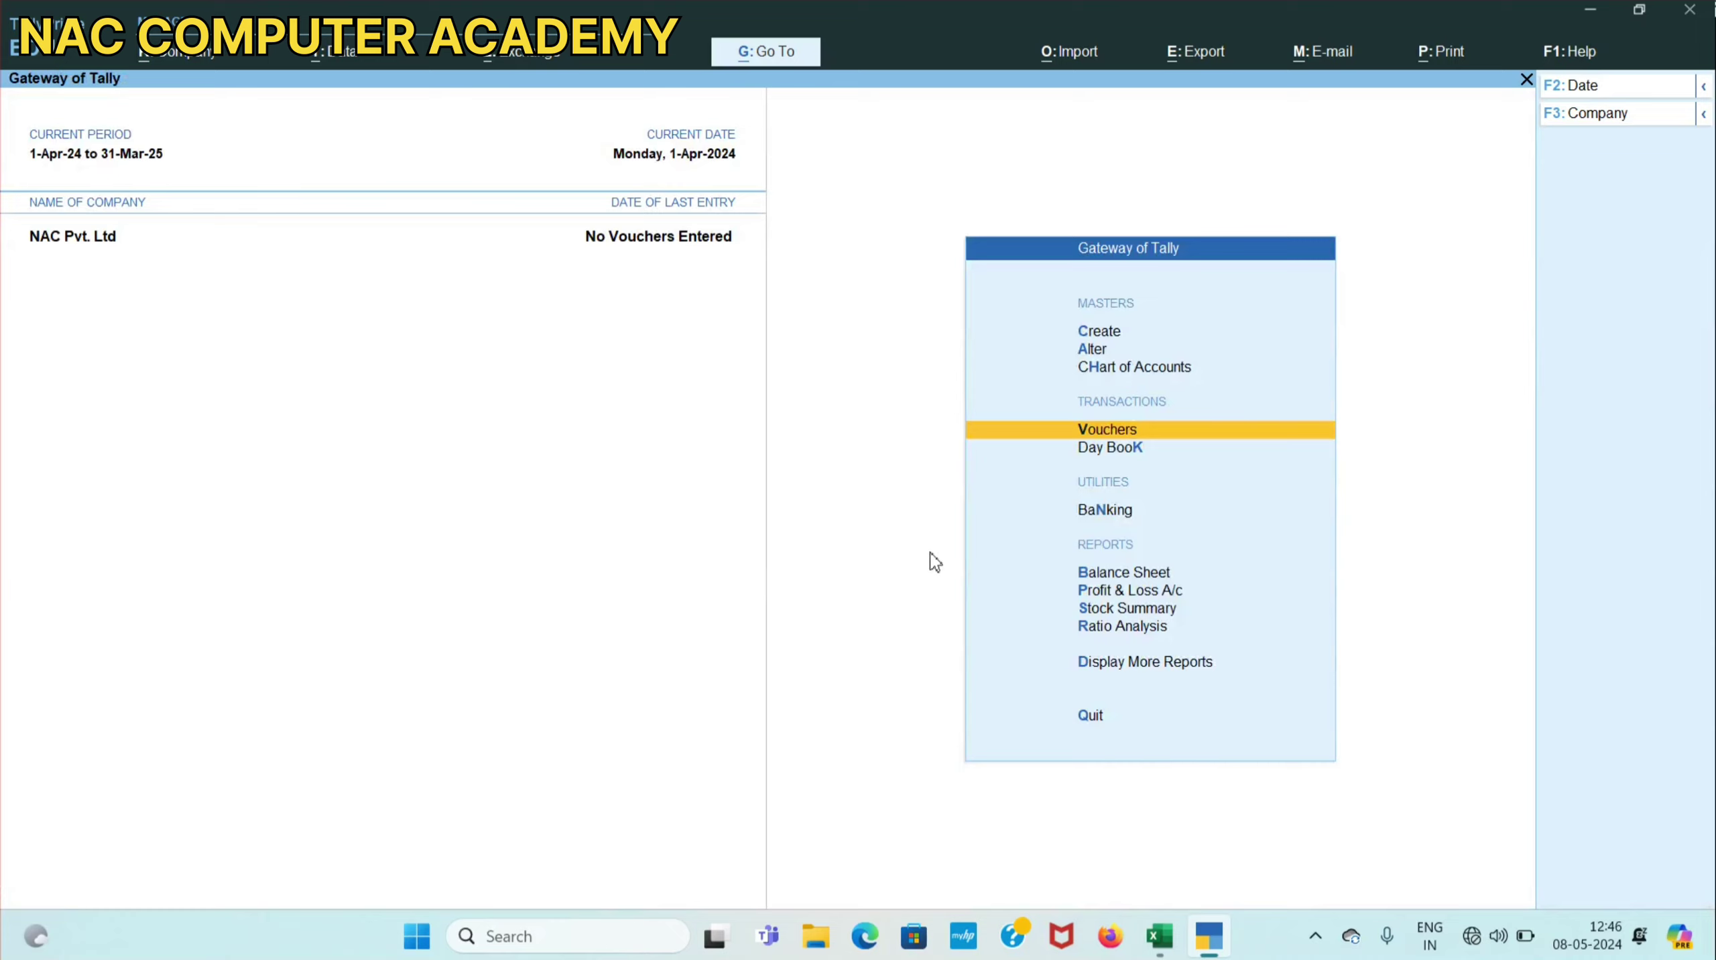
left_click(1136, 432)
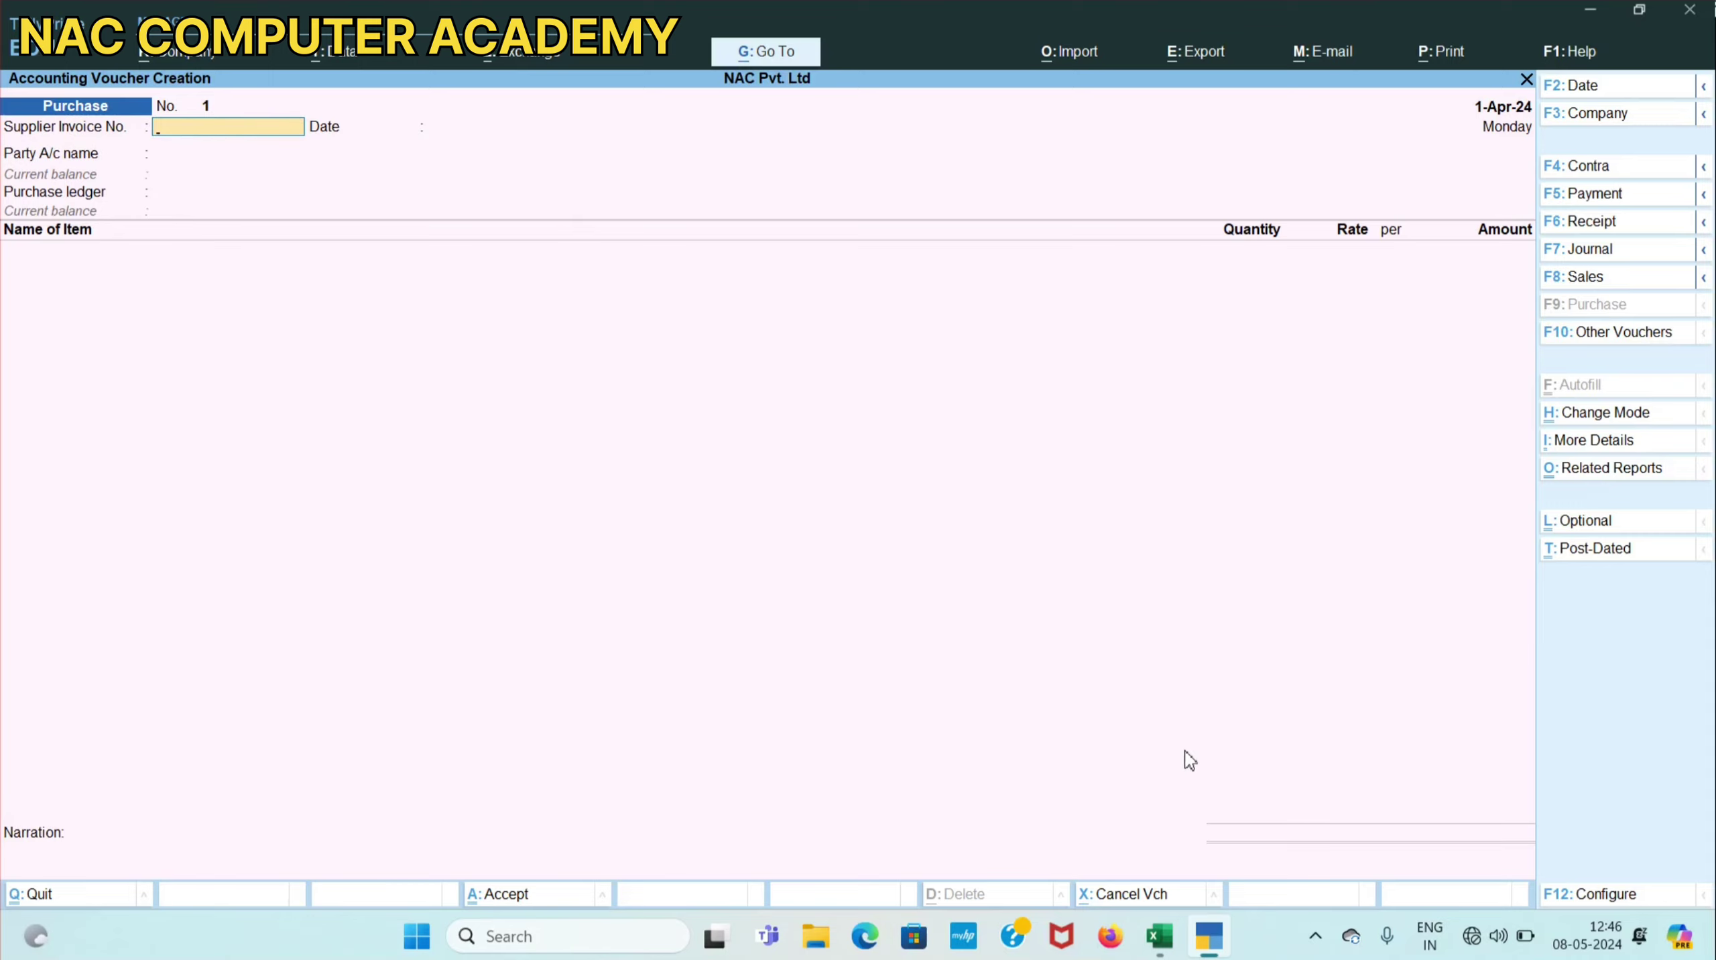
Glance at the Excel invoice, return to TallyPrime, and set the voucher's party to Cash and its purchase ledger to Purchase A/c.
left_click(1158, 937)
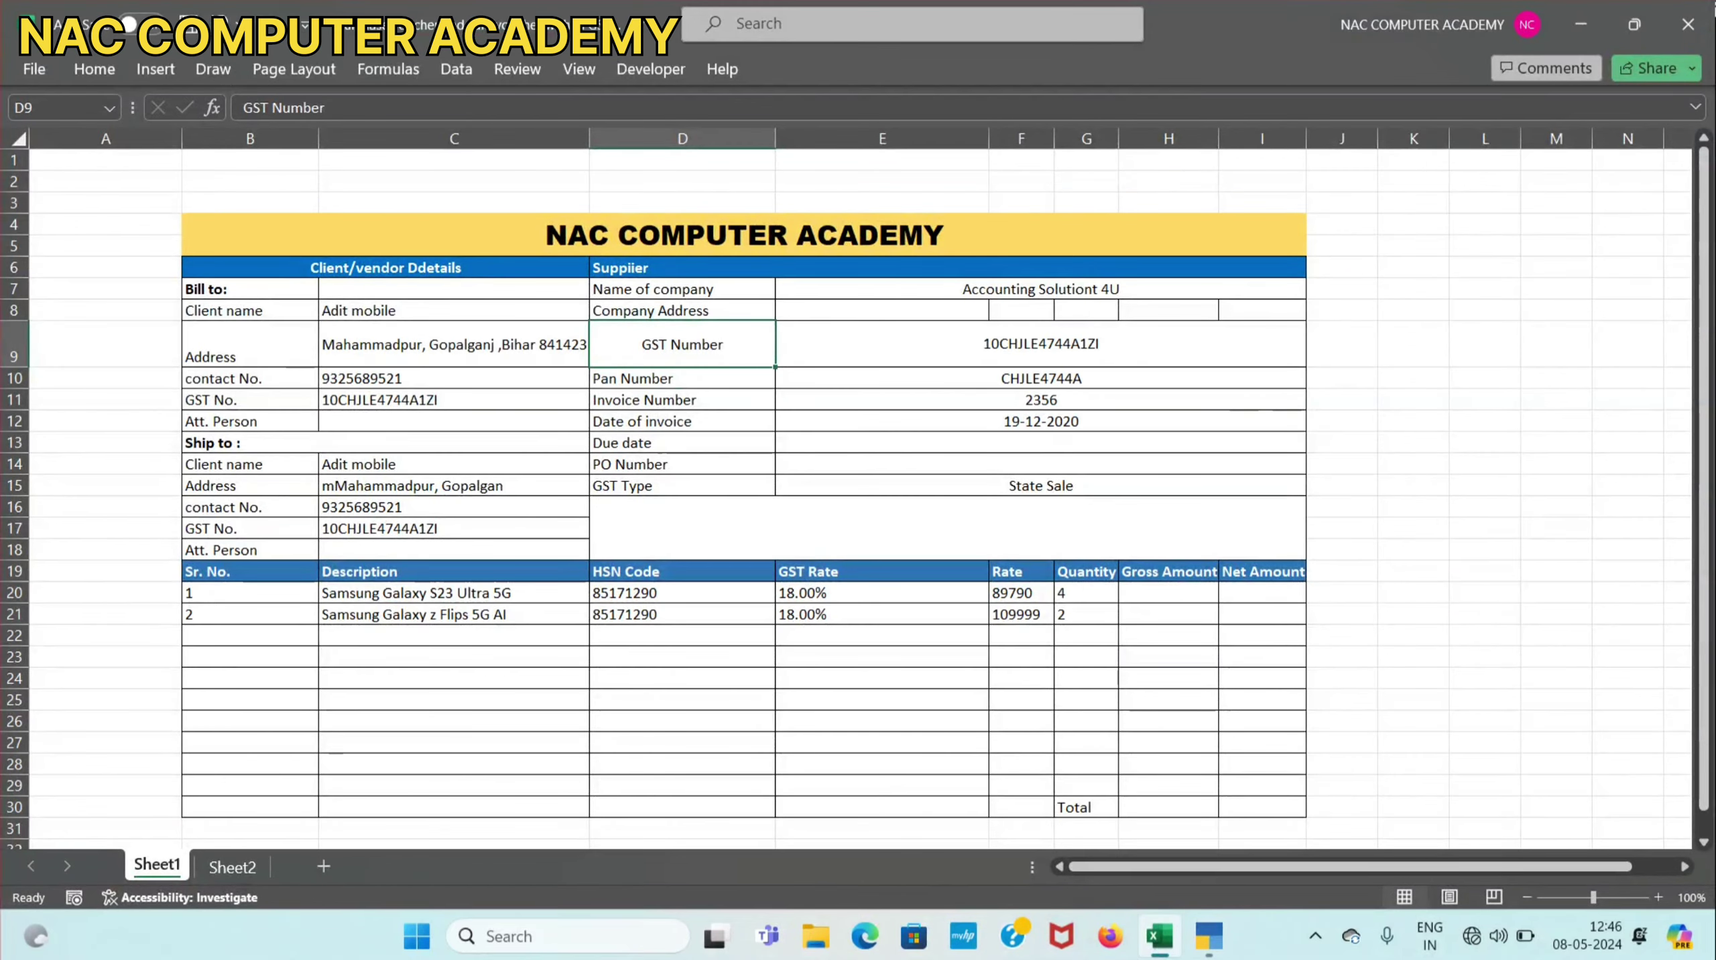
left_click(1208, 935)
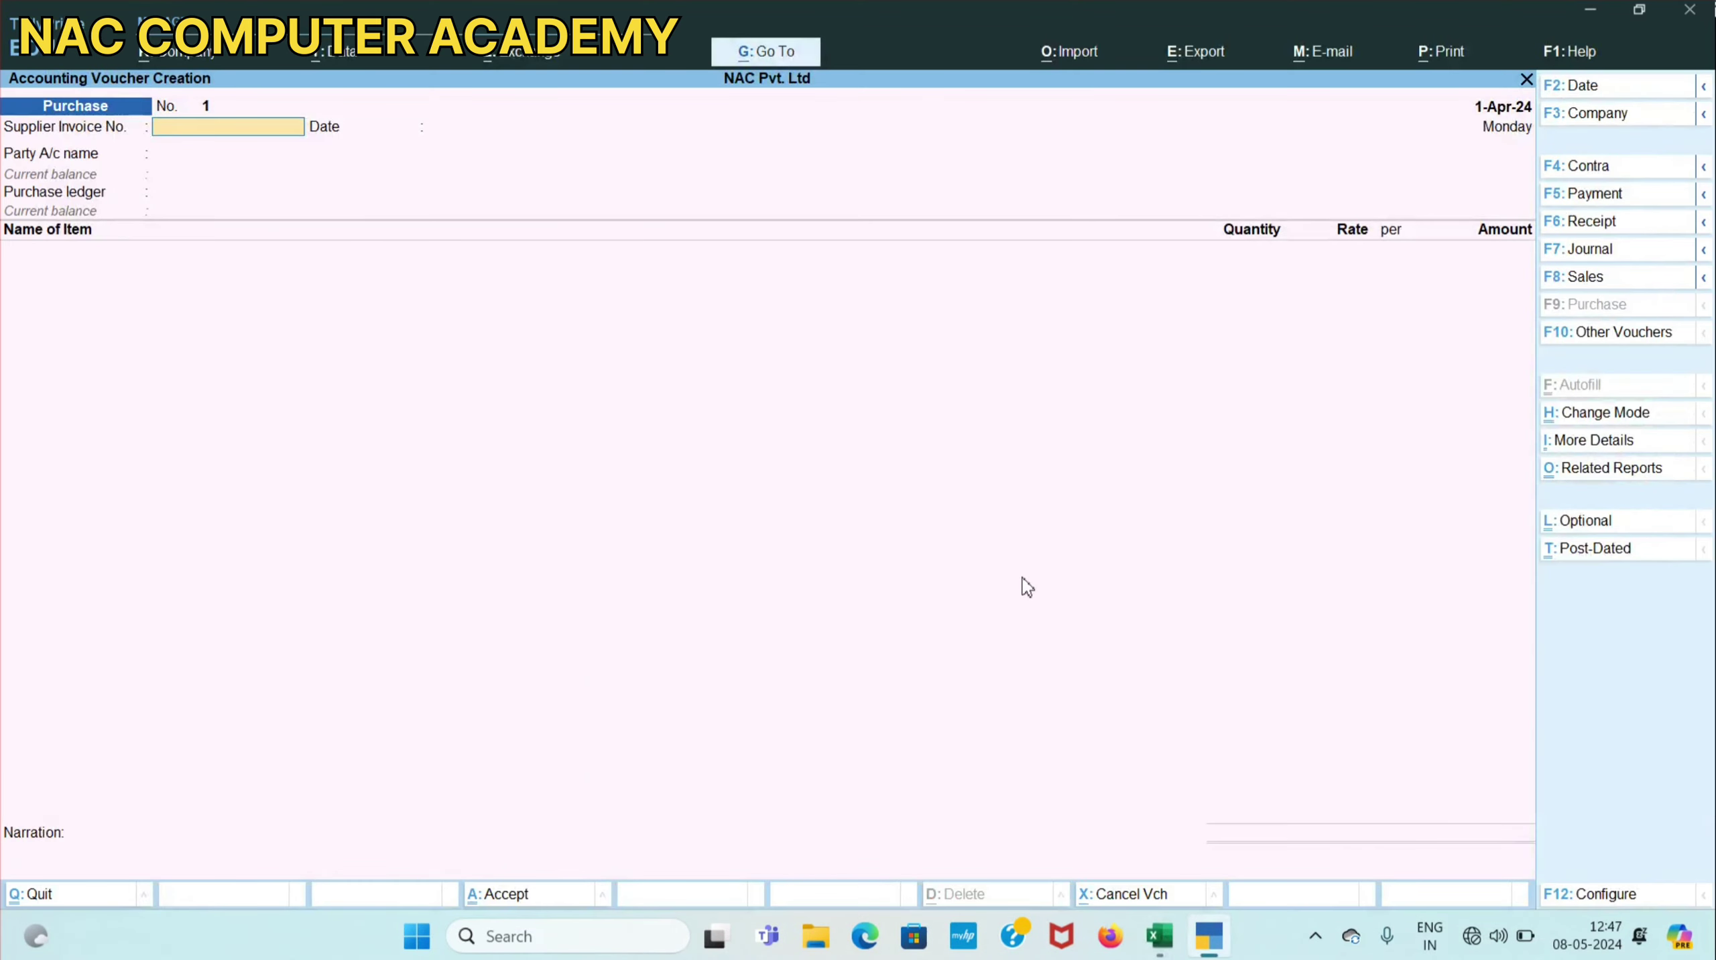
left_click(622, 330)
type("ash")
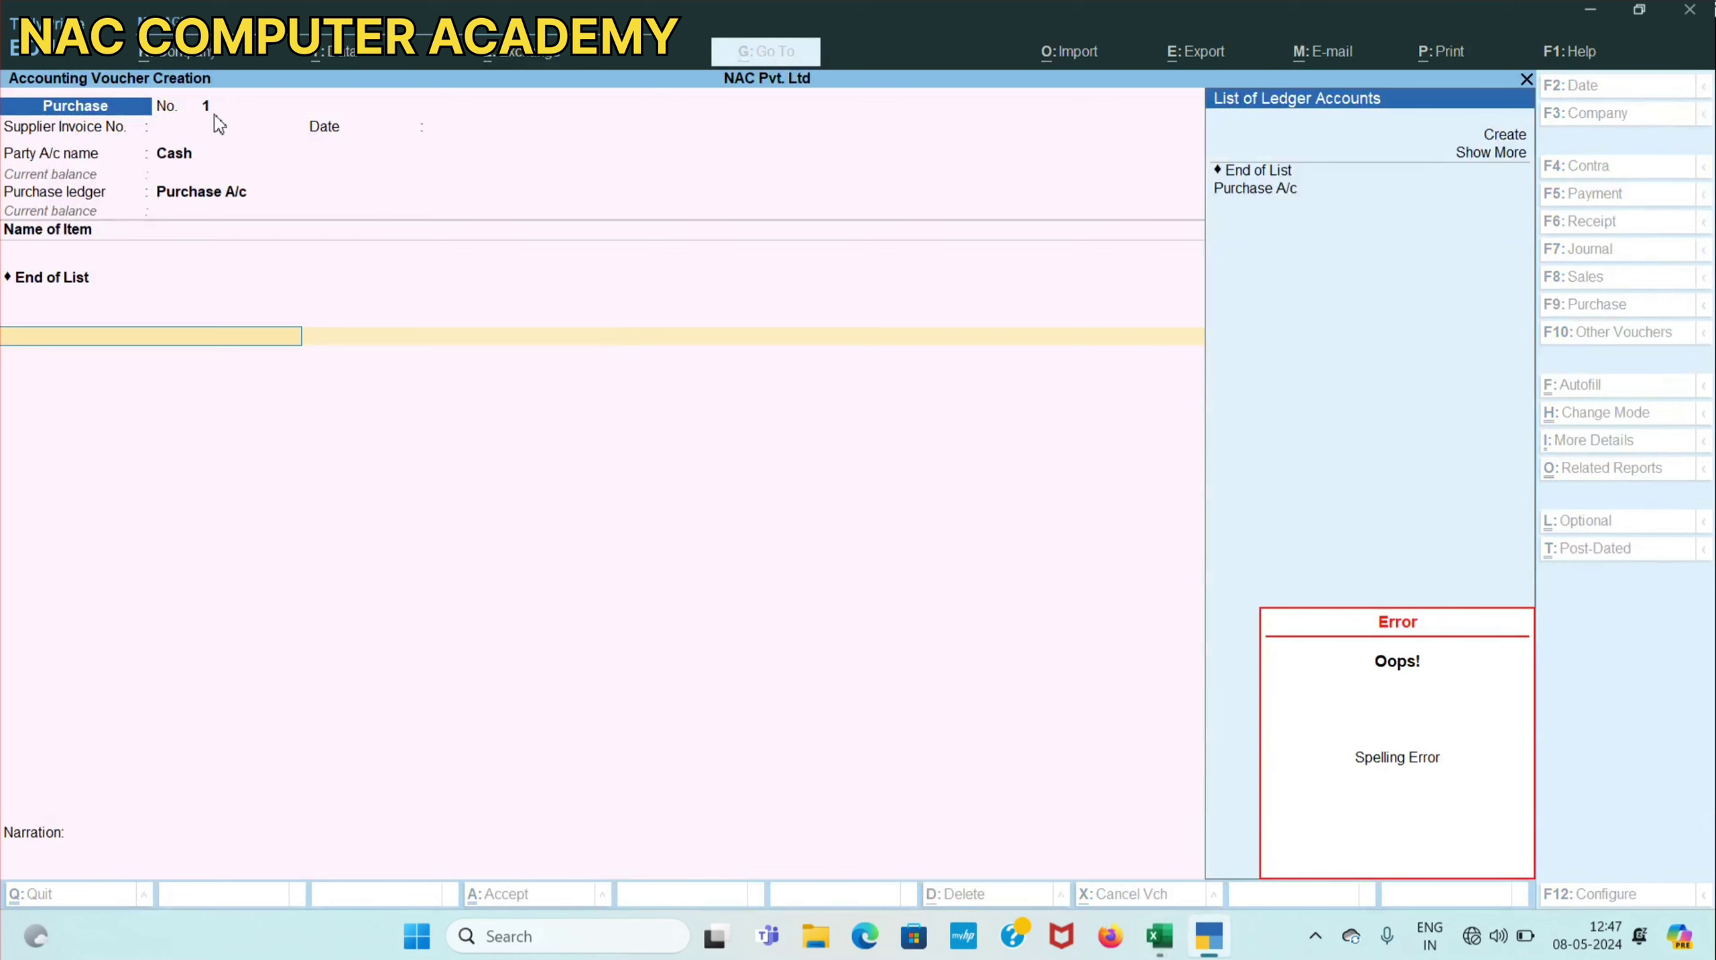
left_click(180, 160)
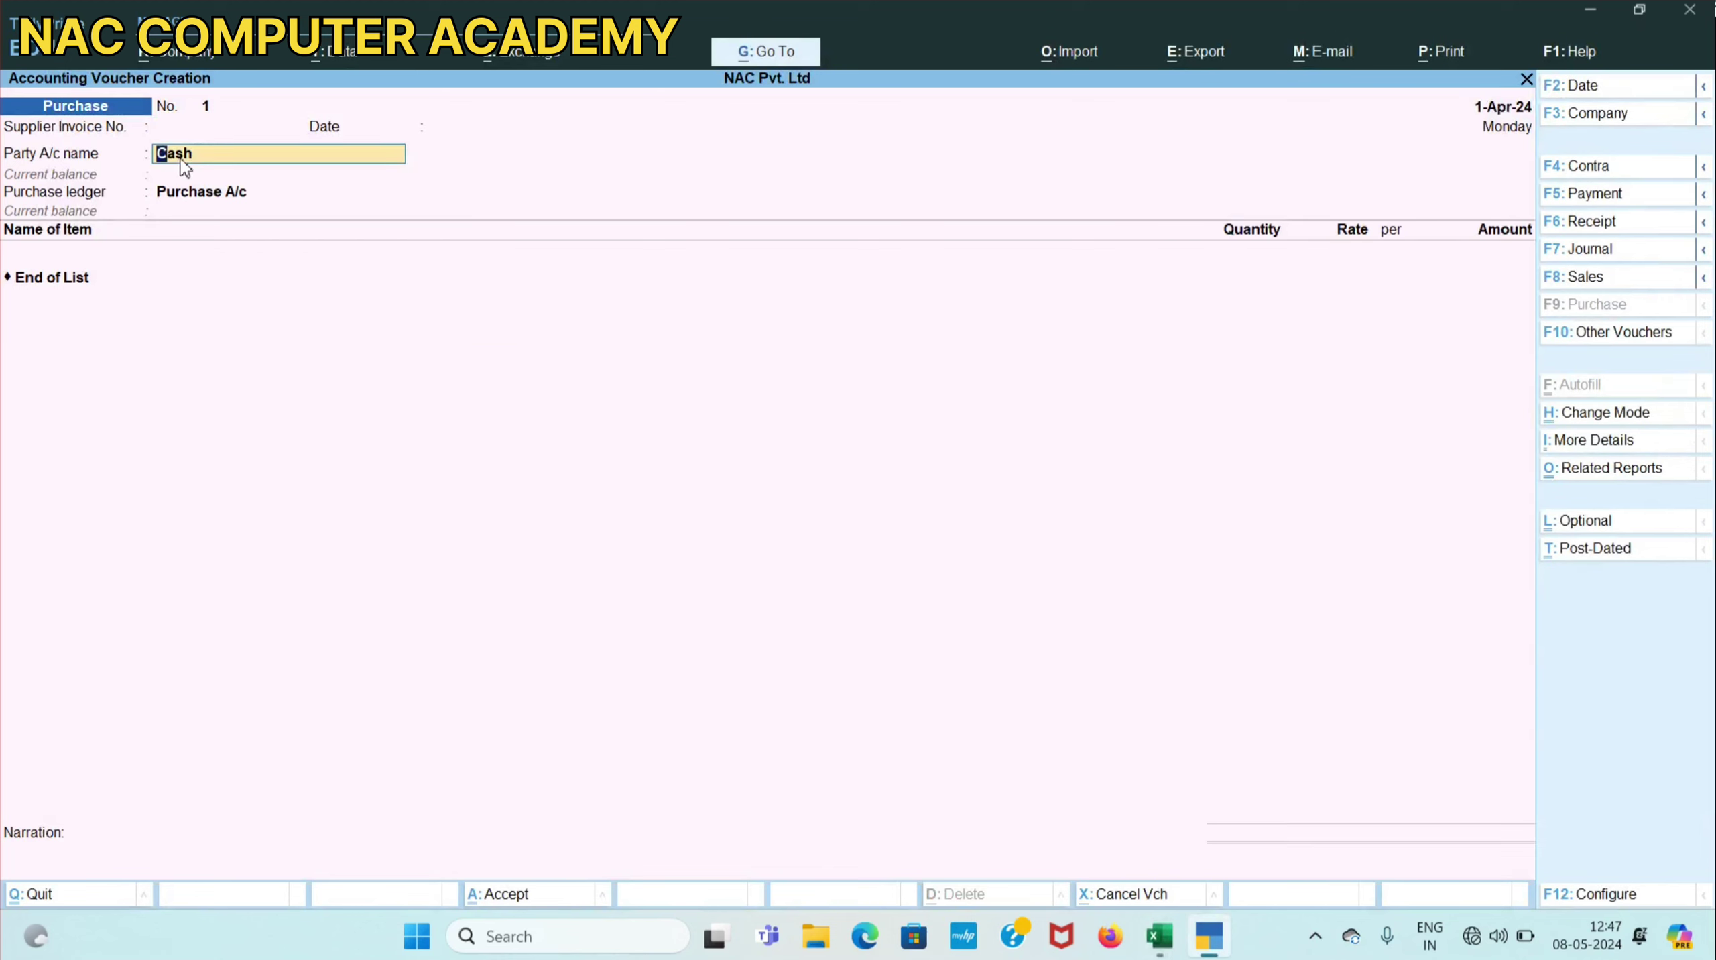
Enter supplier invoice number 2356 with the date 1-Apr-24, and clear the party account name.
left_click(208, 128)
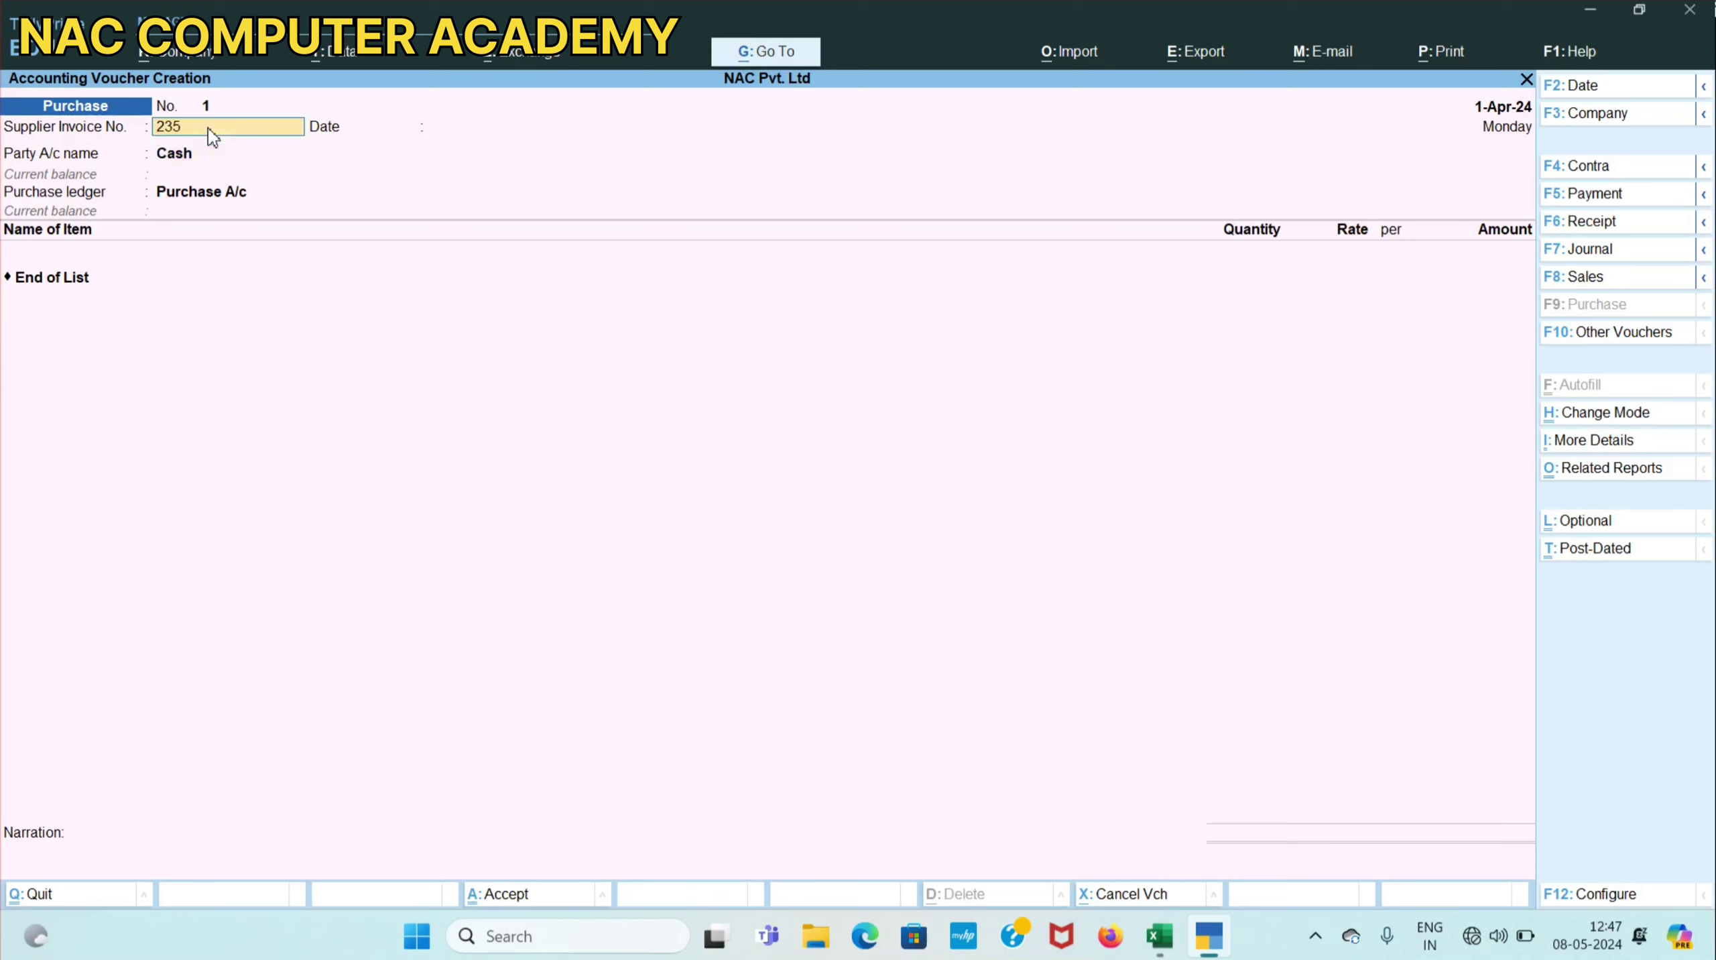
type("2356")
key("Return")
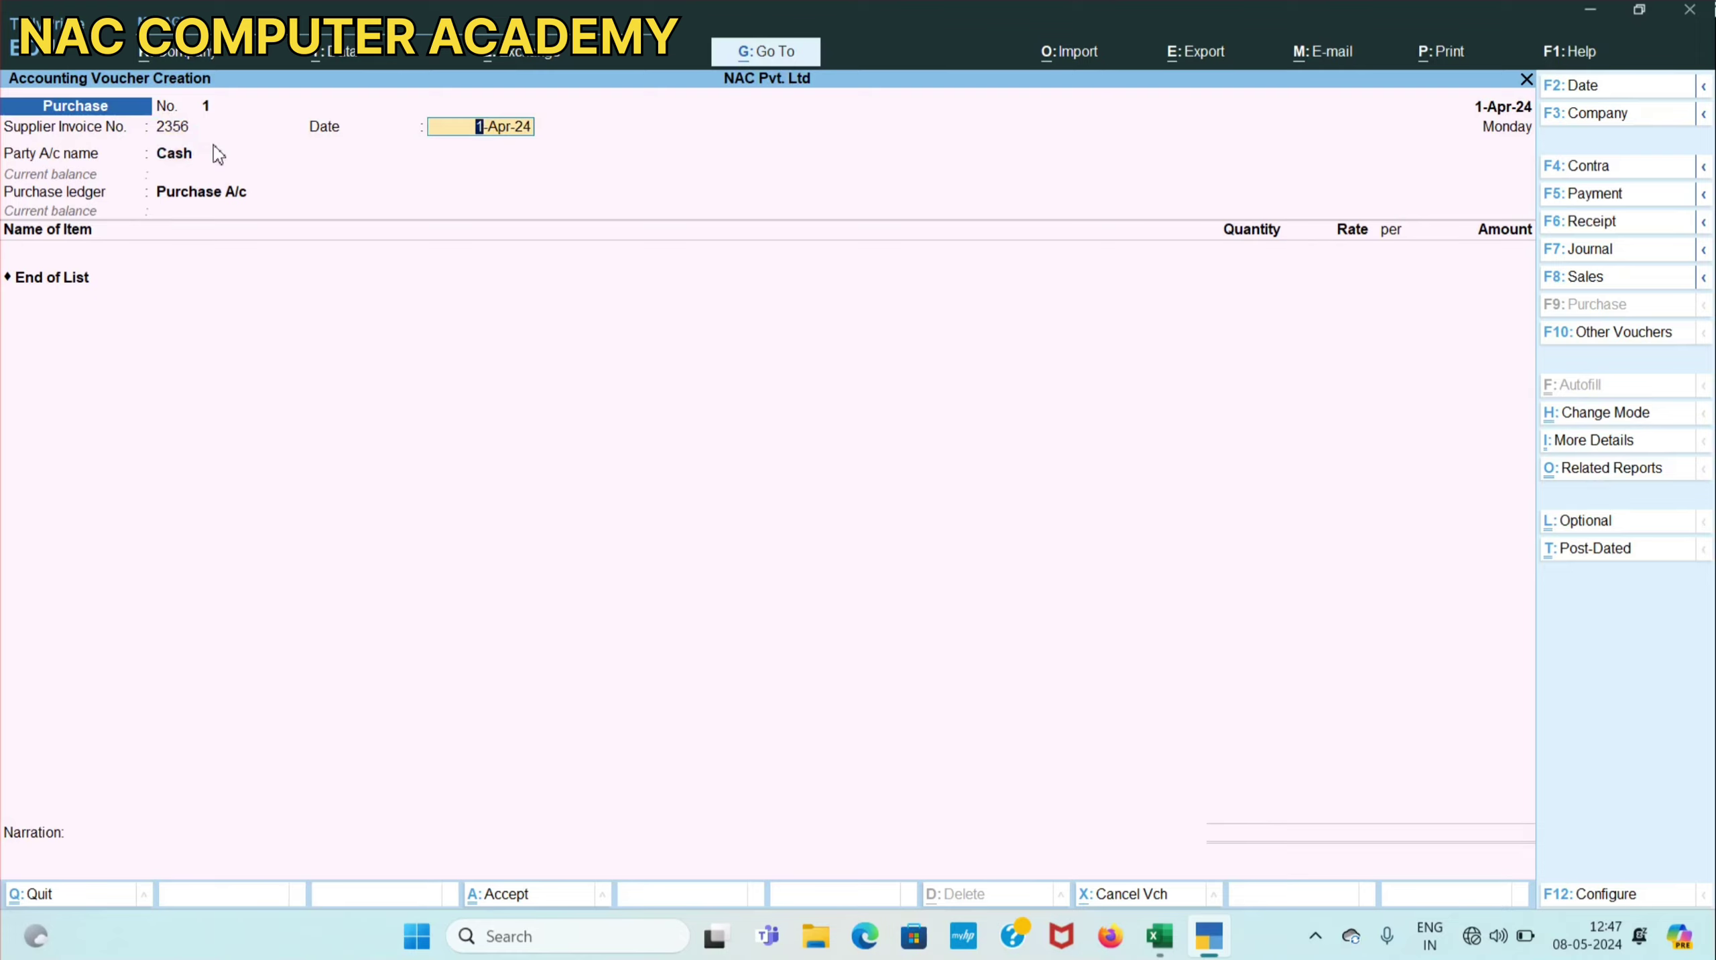
left_click(219, 155)
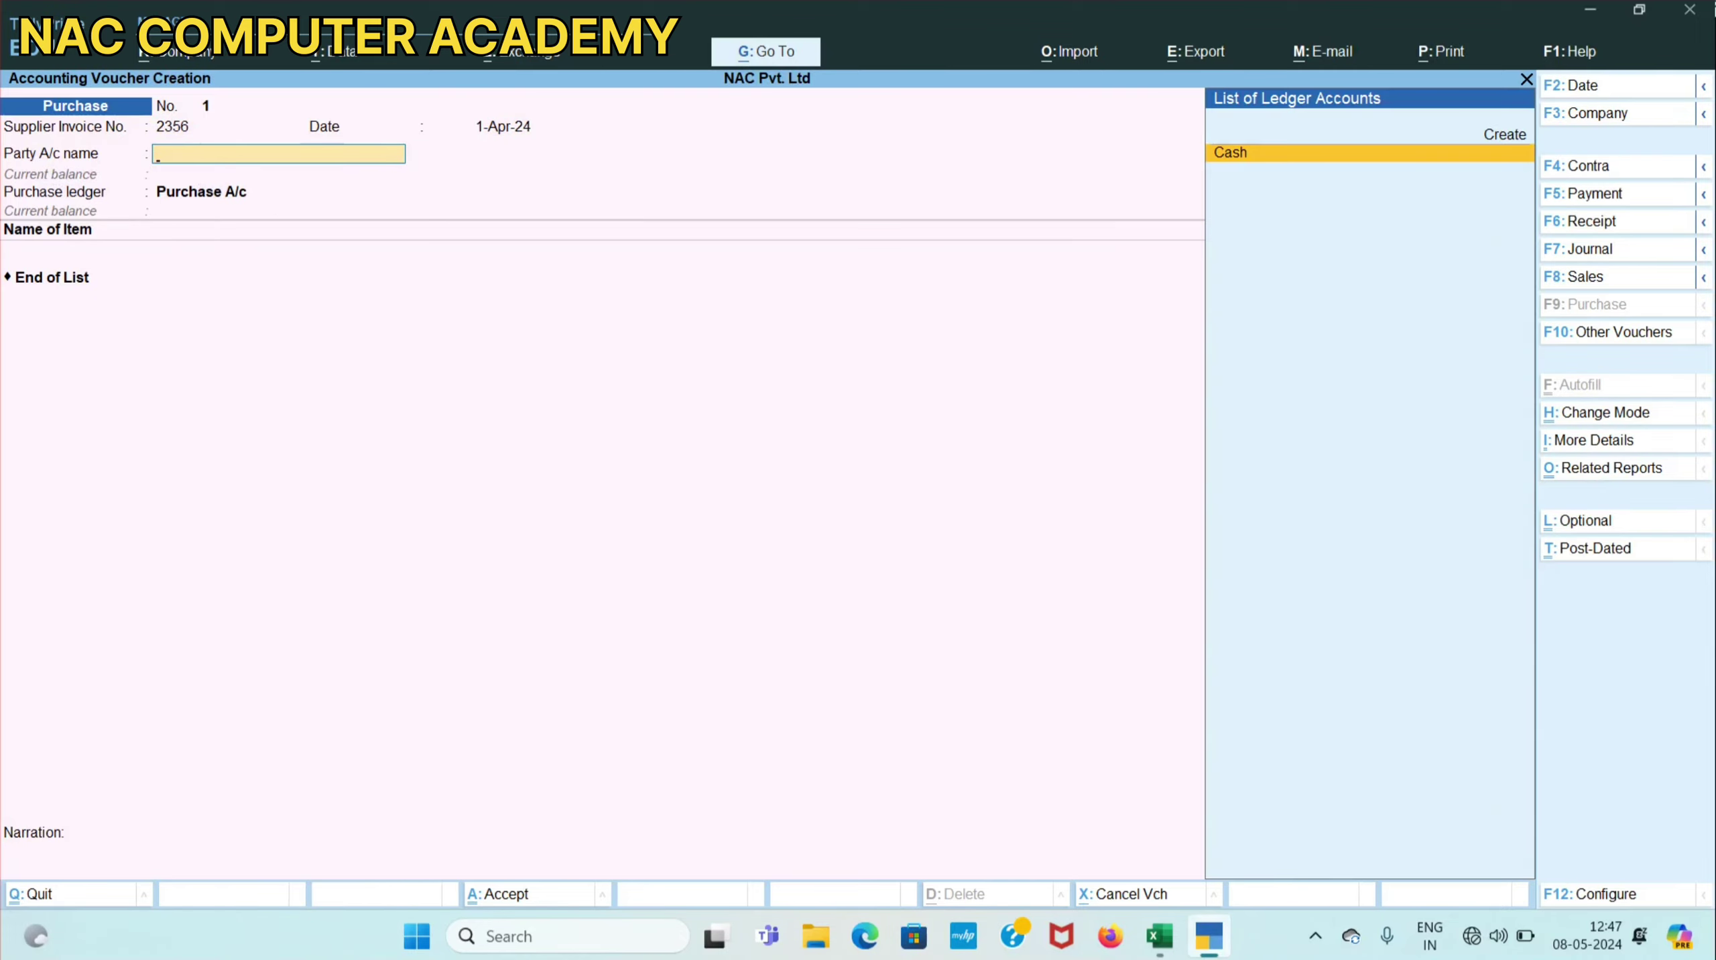
Check the client name in the Excel invoice and start creating a party ledger from the TallyPrime purchase voucher.
left_click(1160, 935)
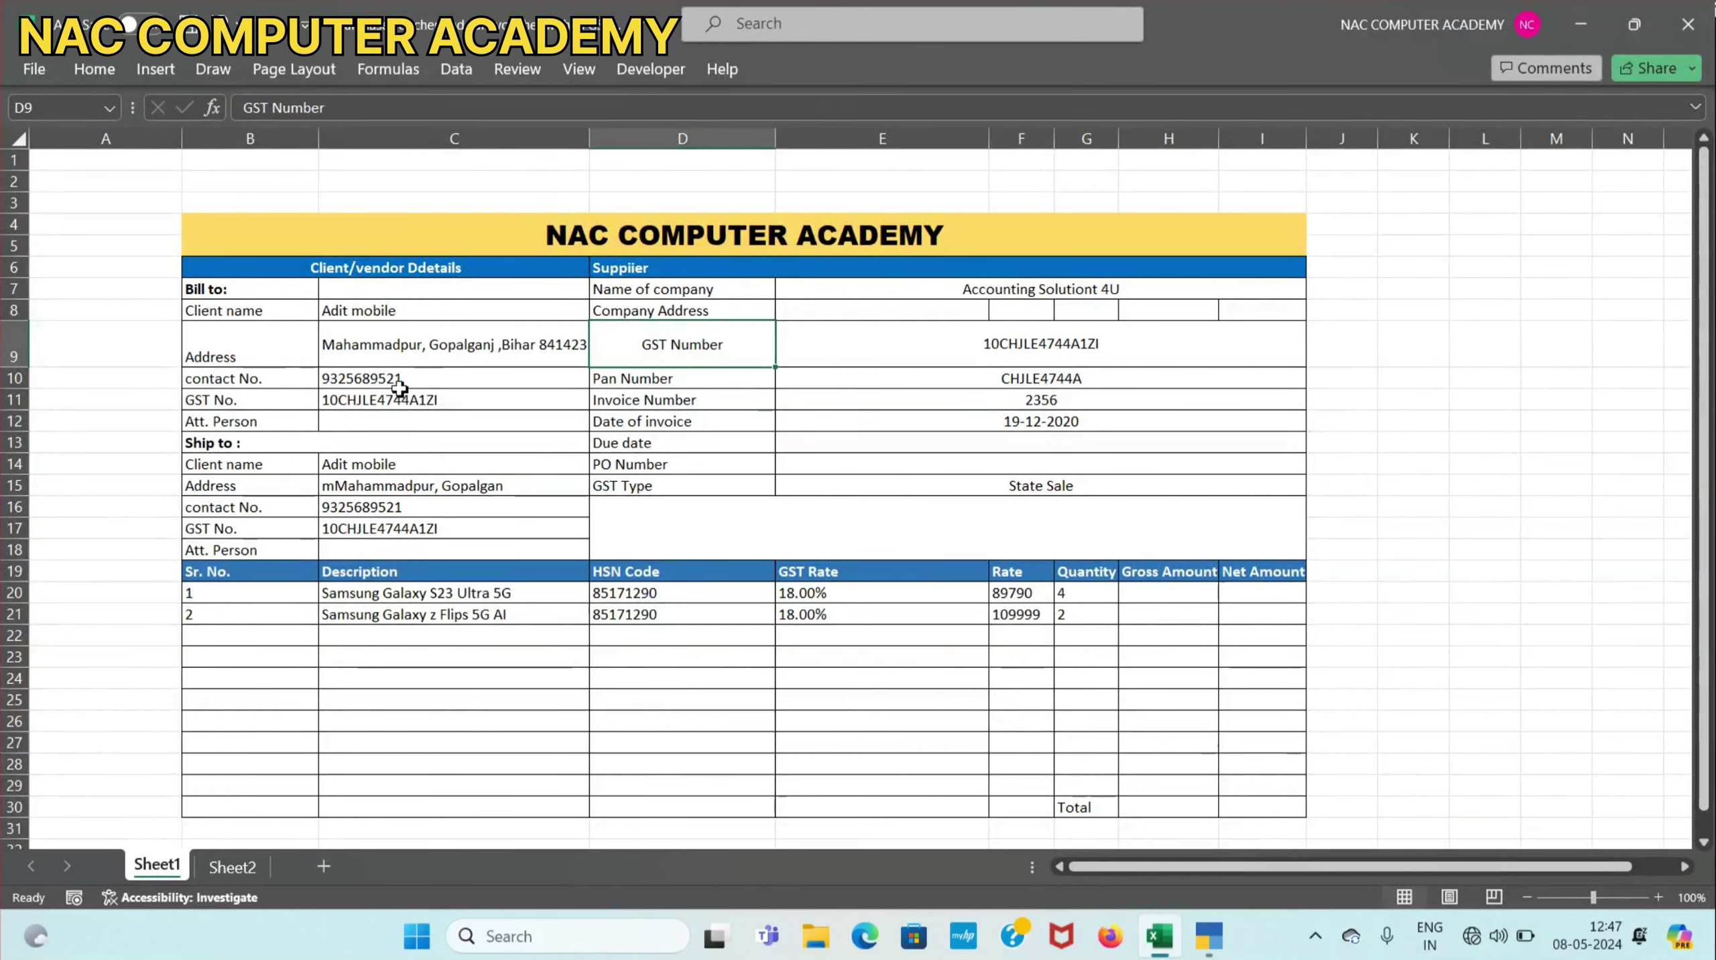
left_click(356, 314)
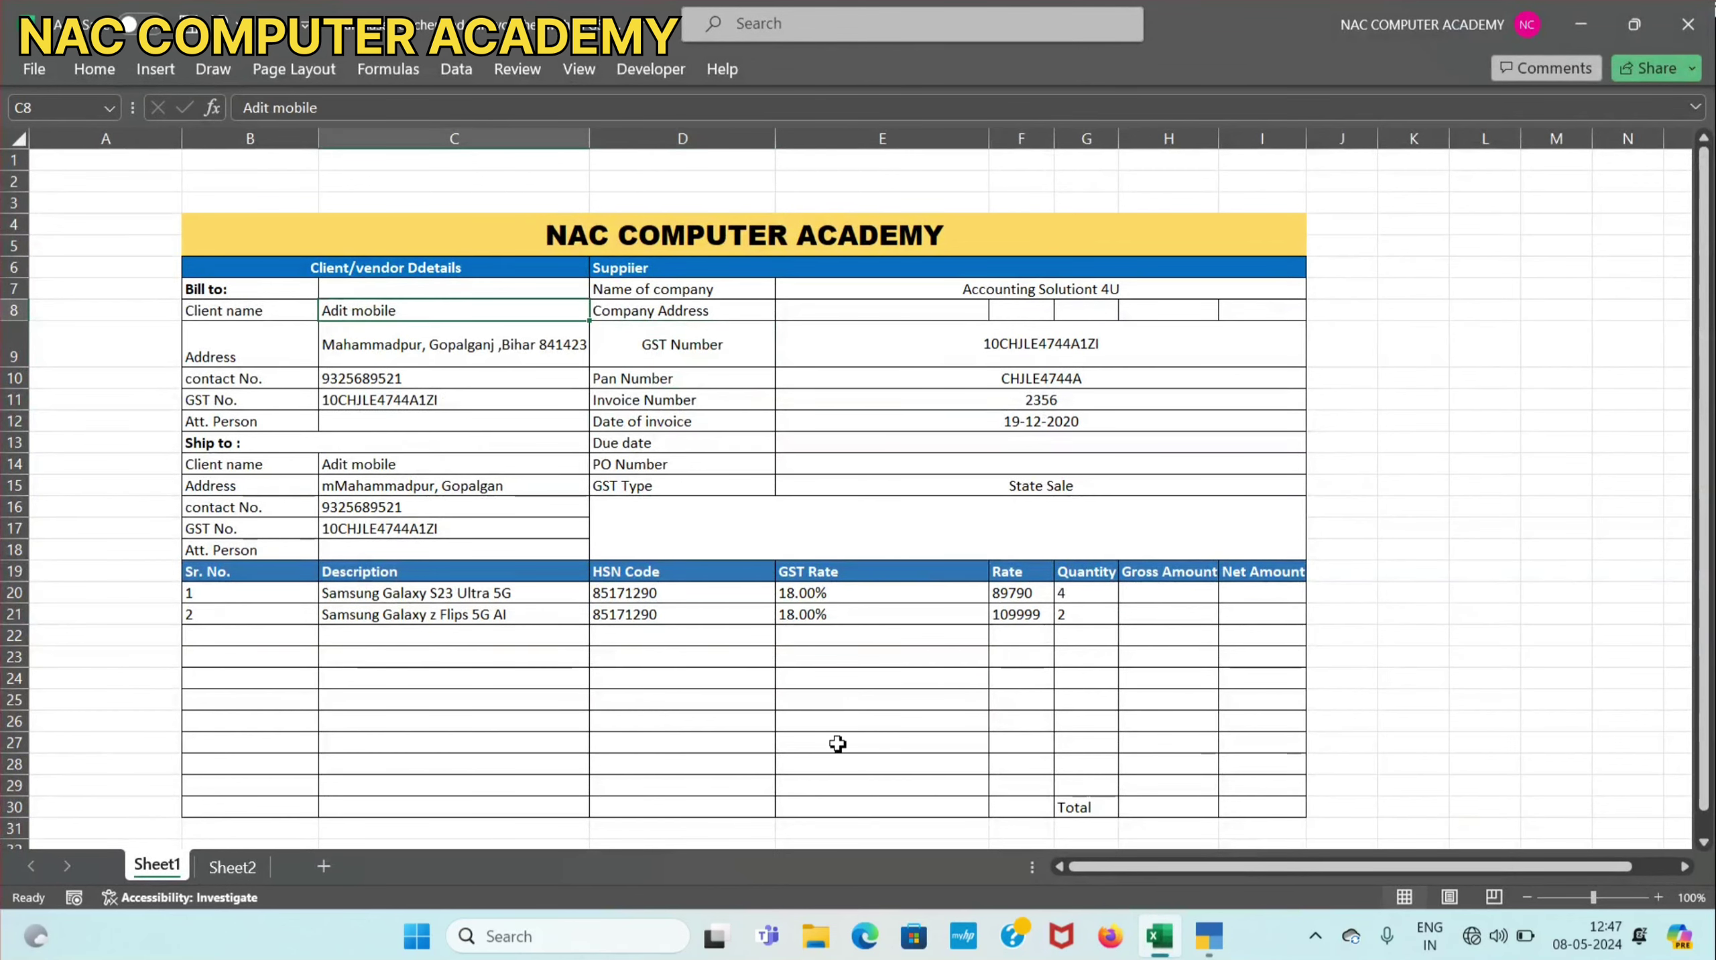
mouse_move(1220, 951)
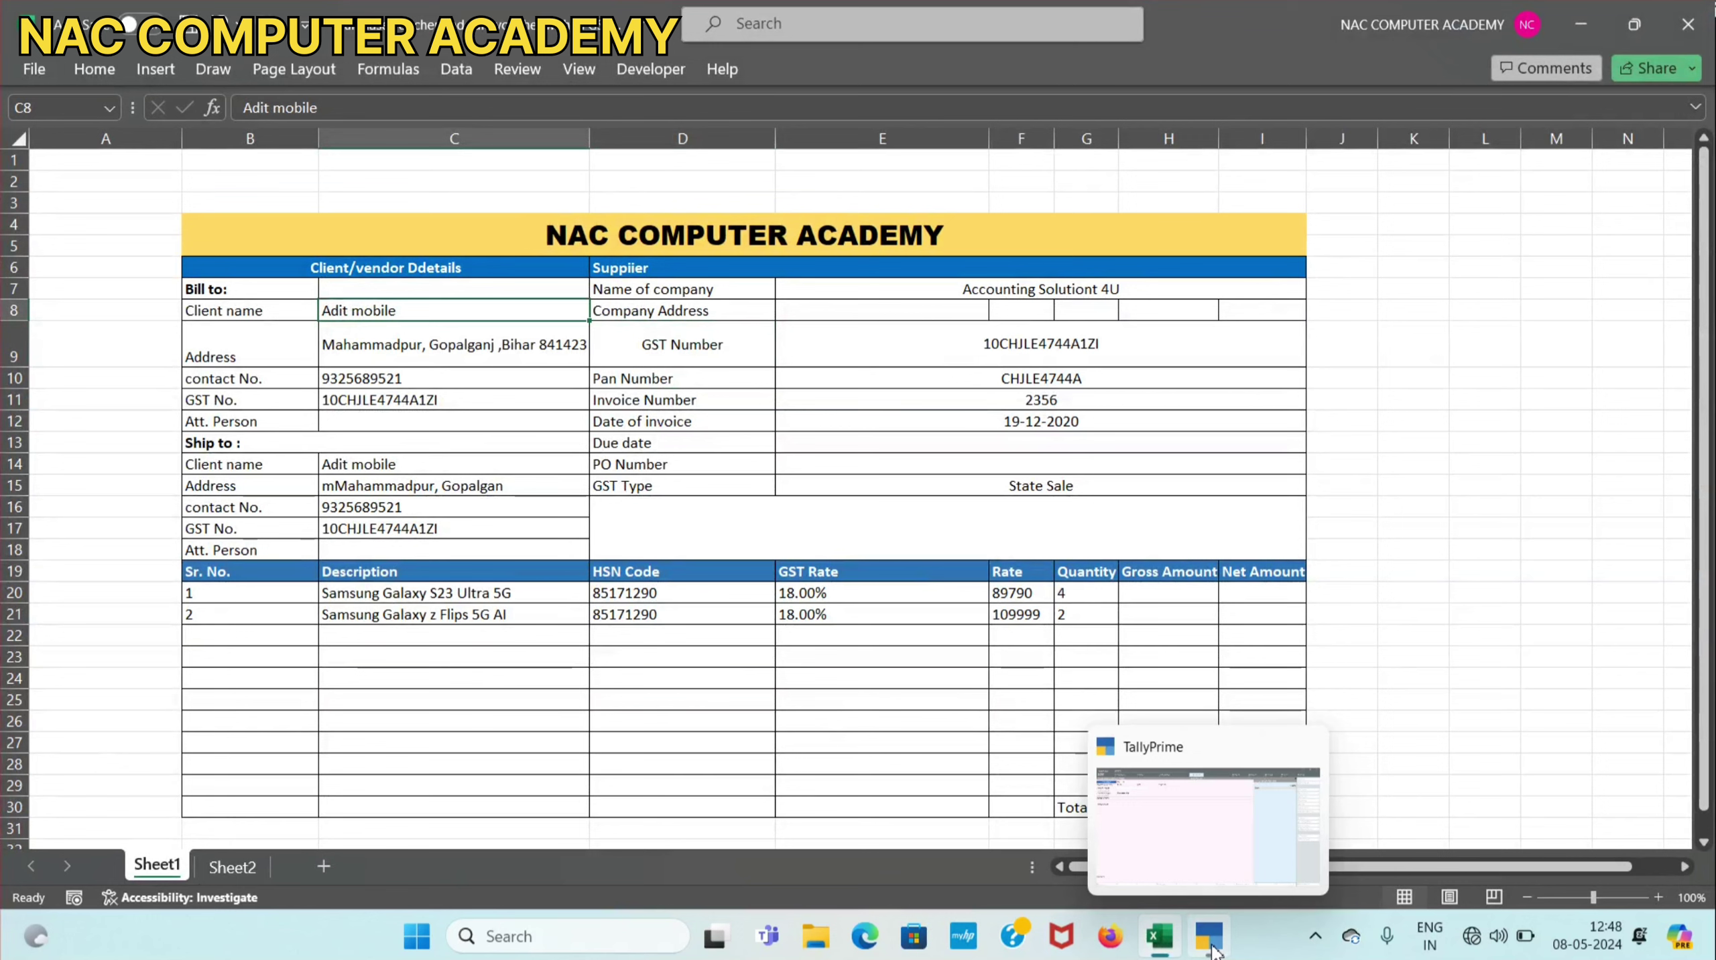
left_click(1212, 951)
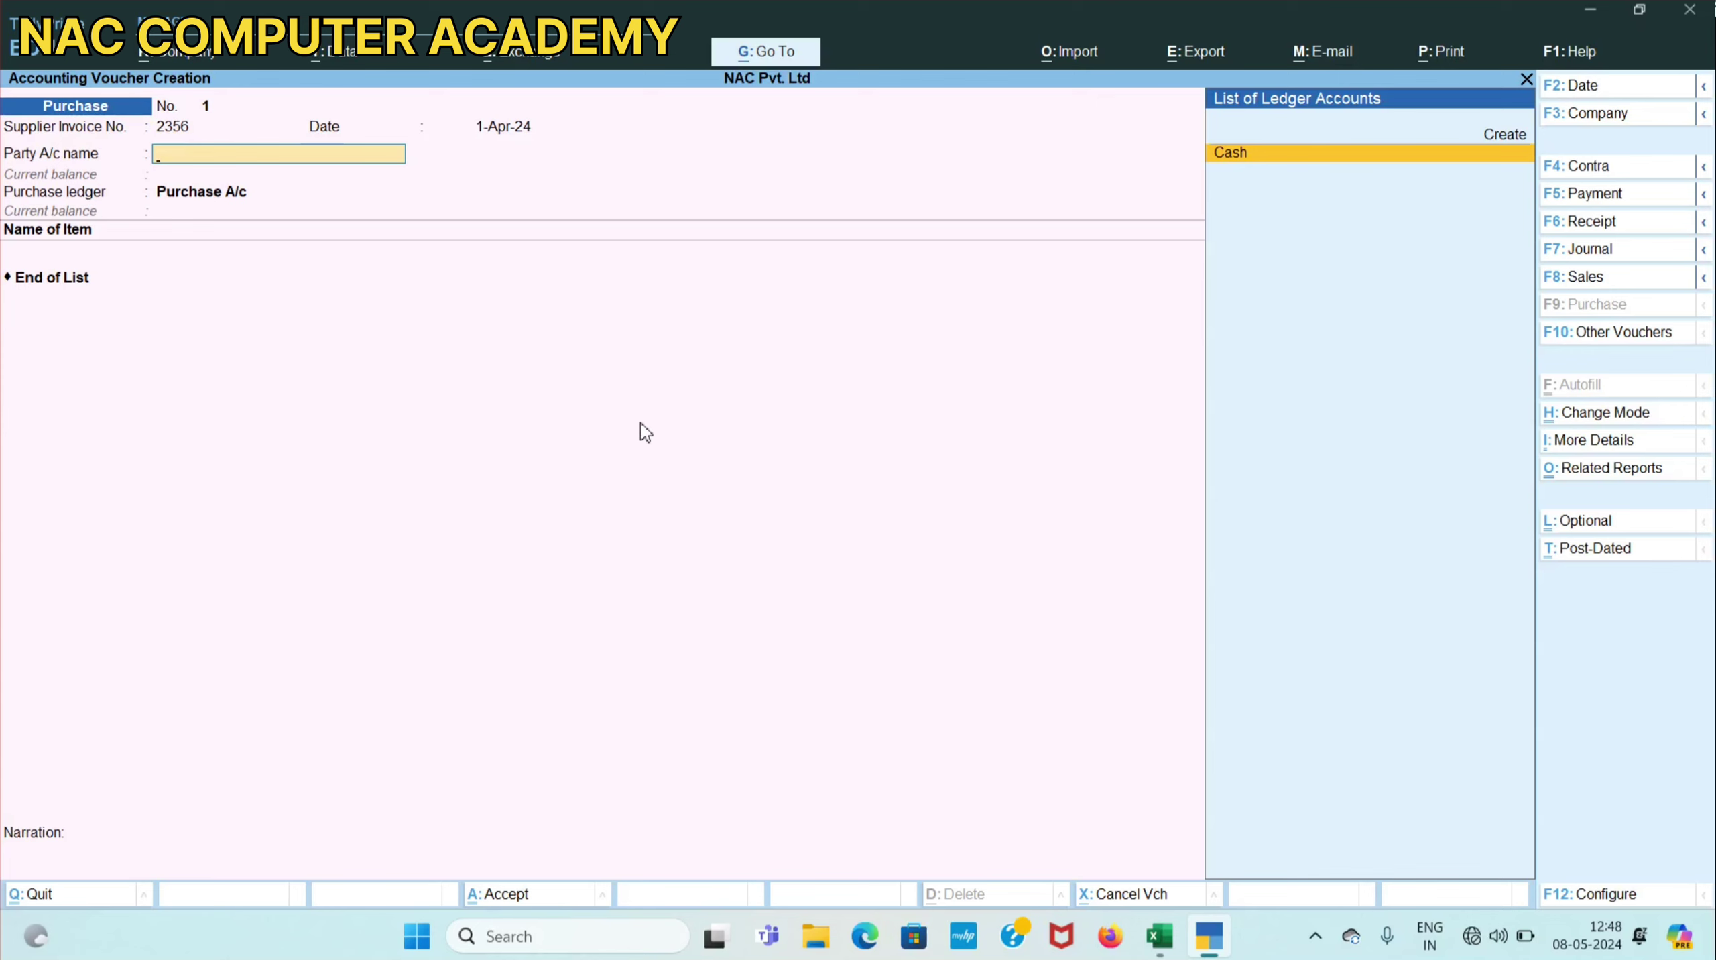
key("alt+c")
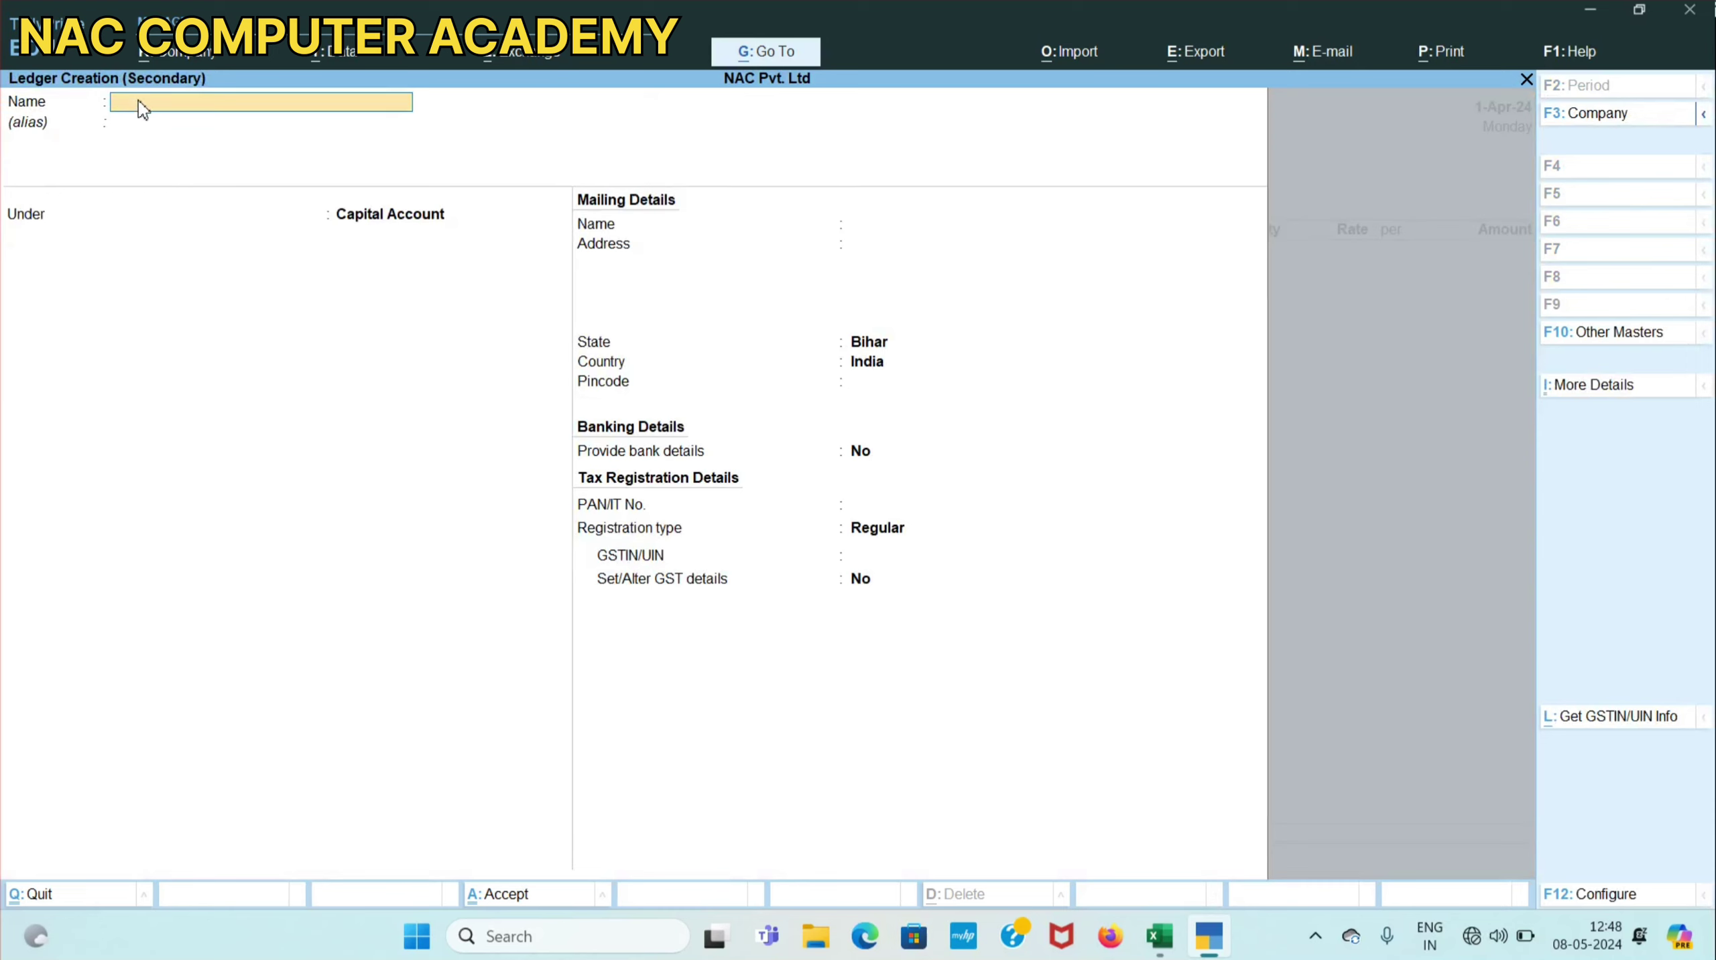
Copy the client name from the Excel invoice to name the TallyPrime ledger Adit mobile, and place it under Sundry Creditors.
mouse_move(1164, 938)
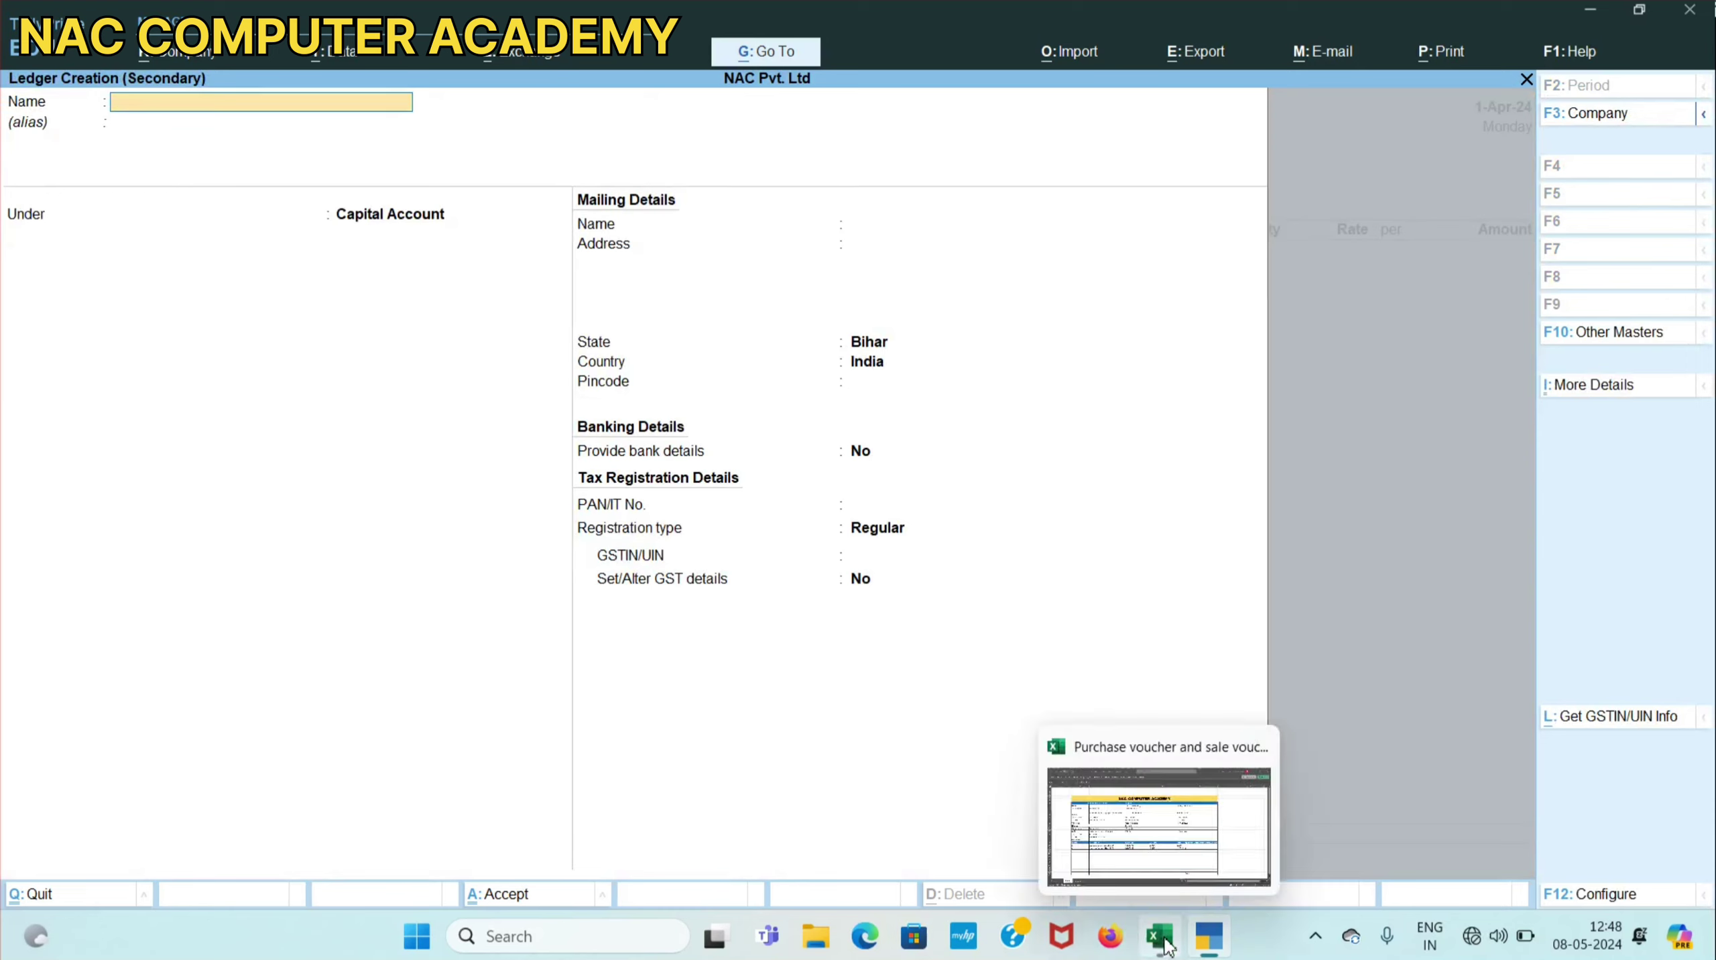
left_click(1160, 941)
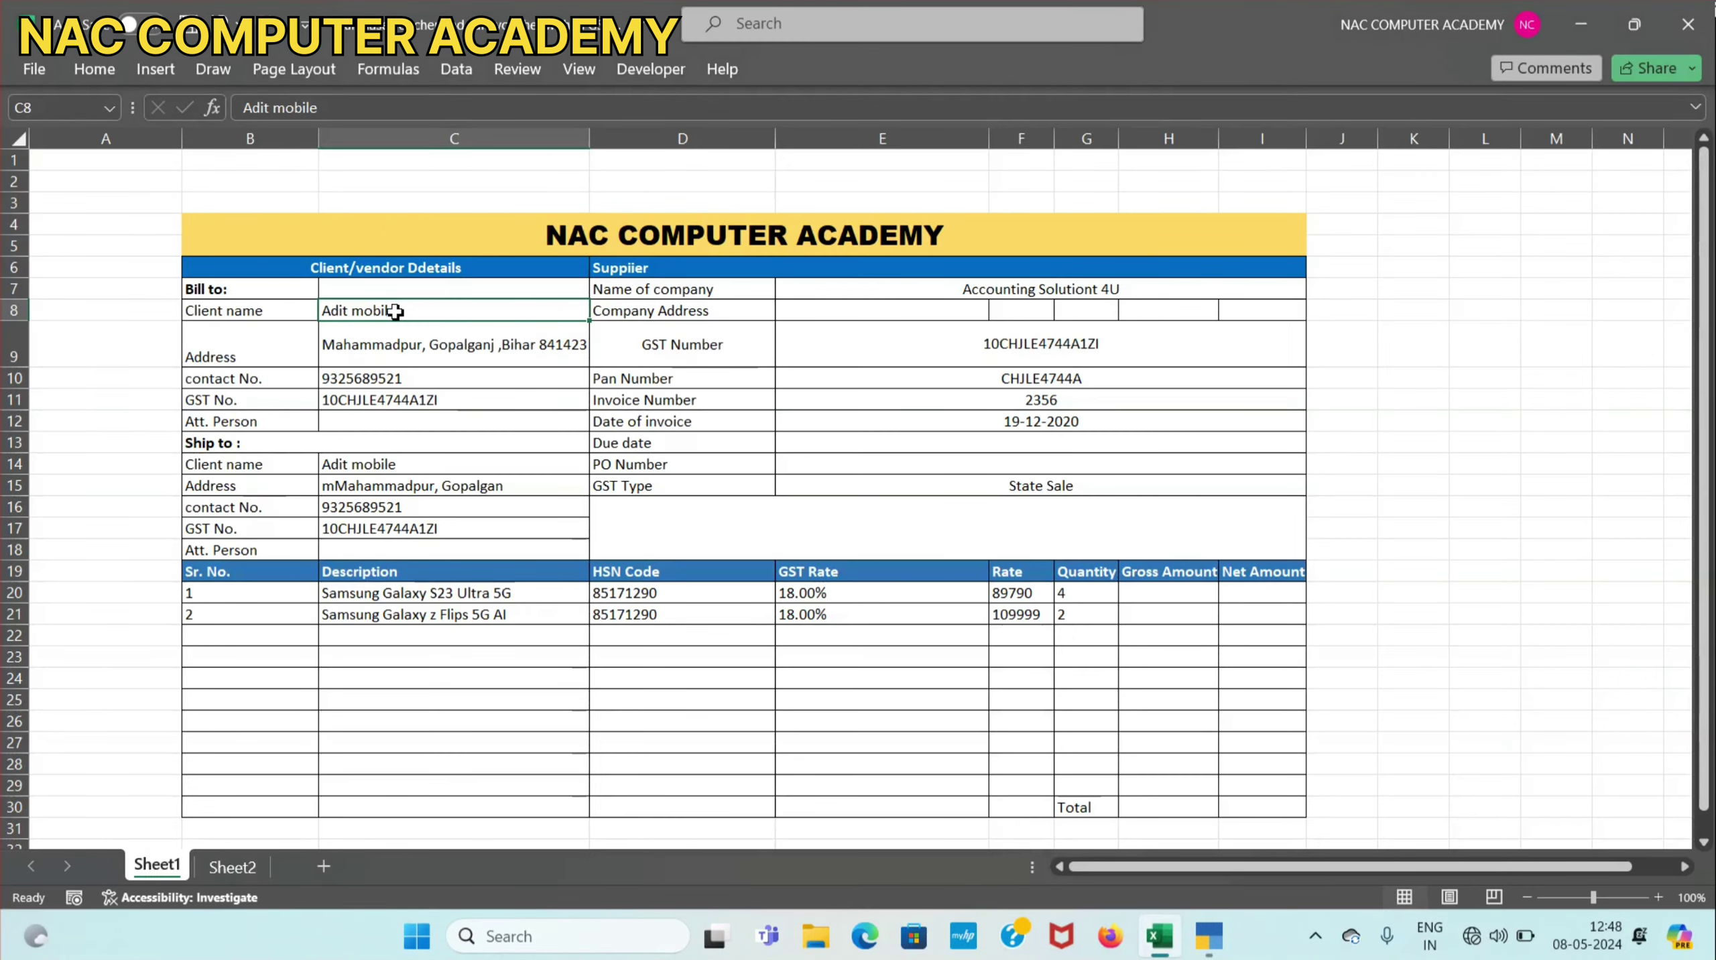
left_click(424, 384)
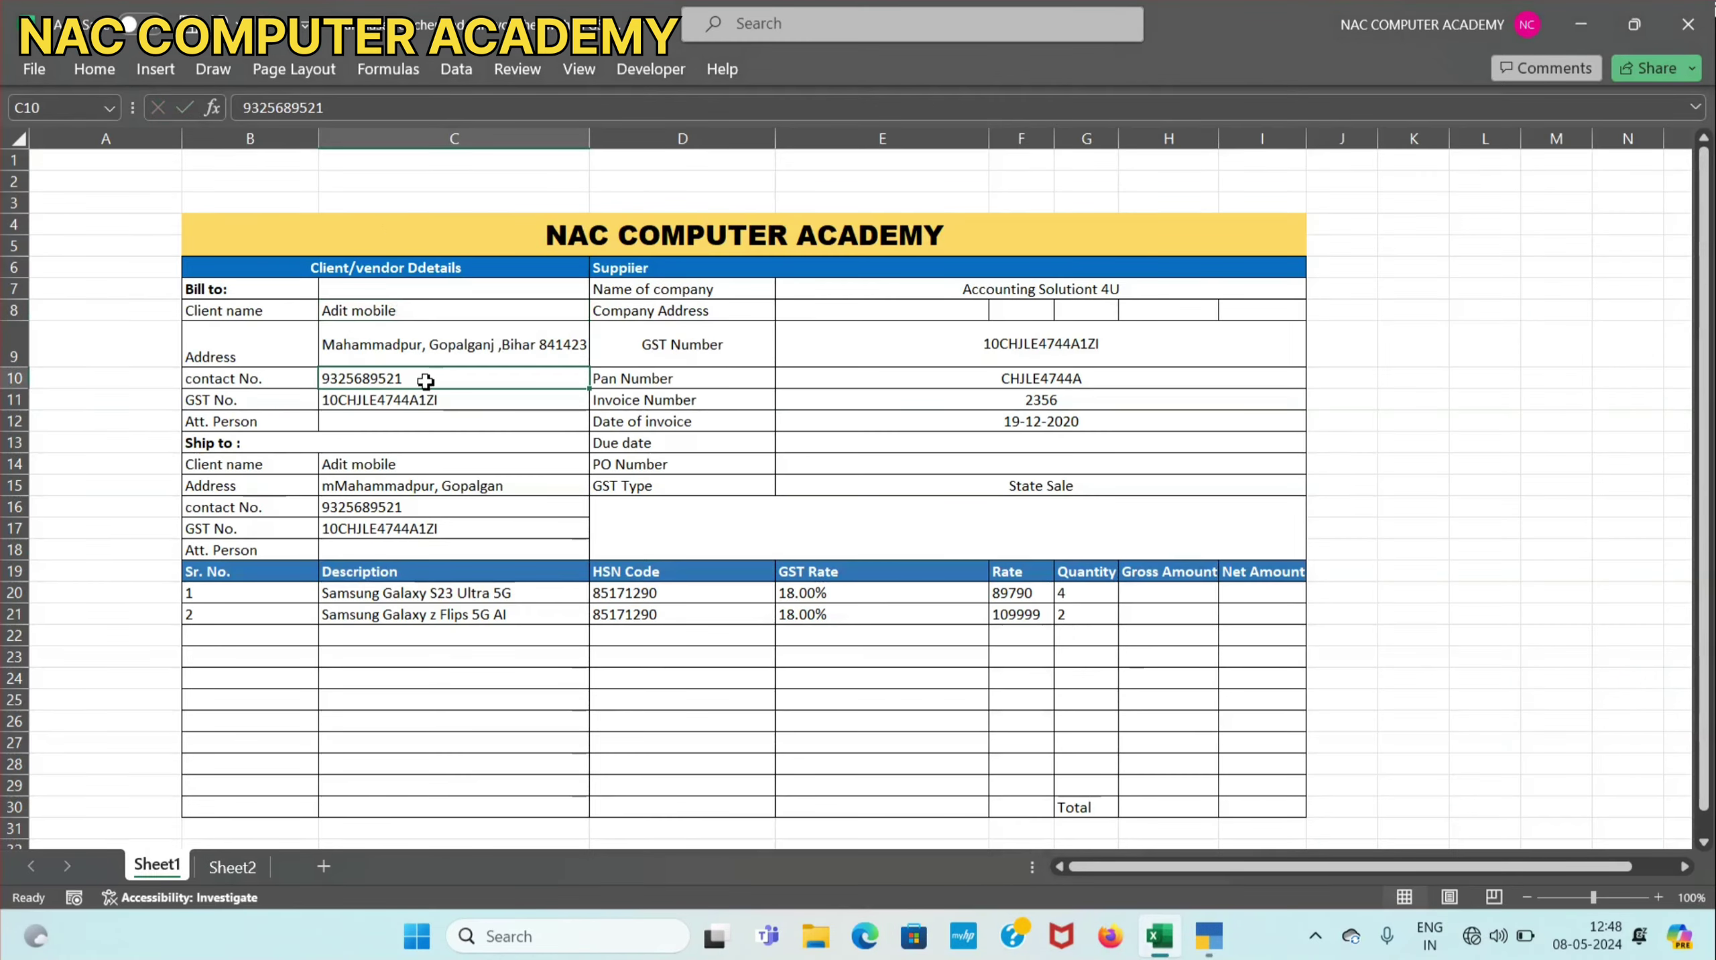
left_click(414, 317)
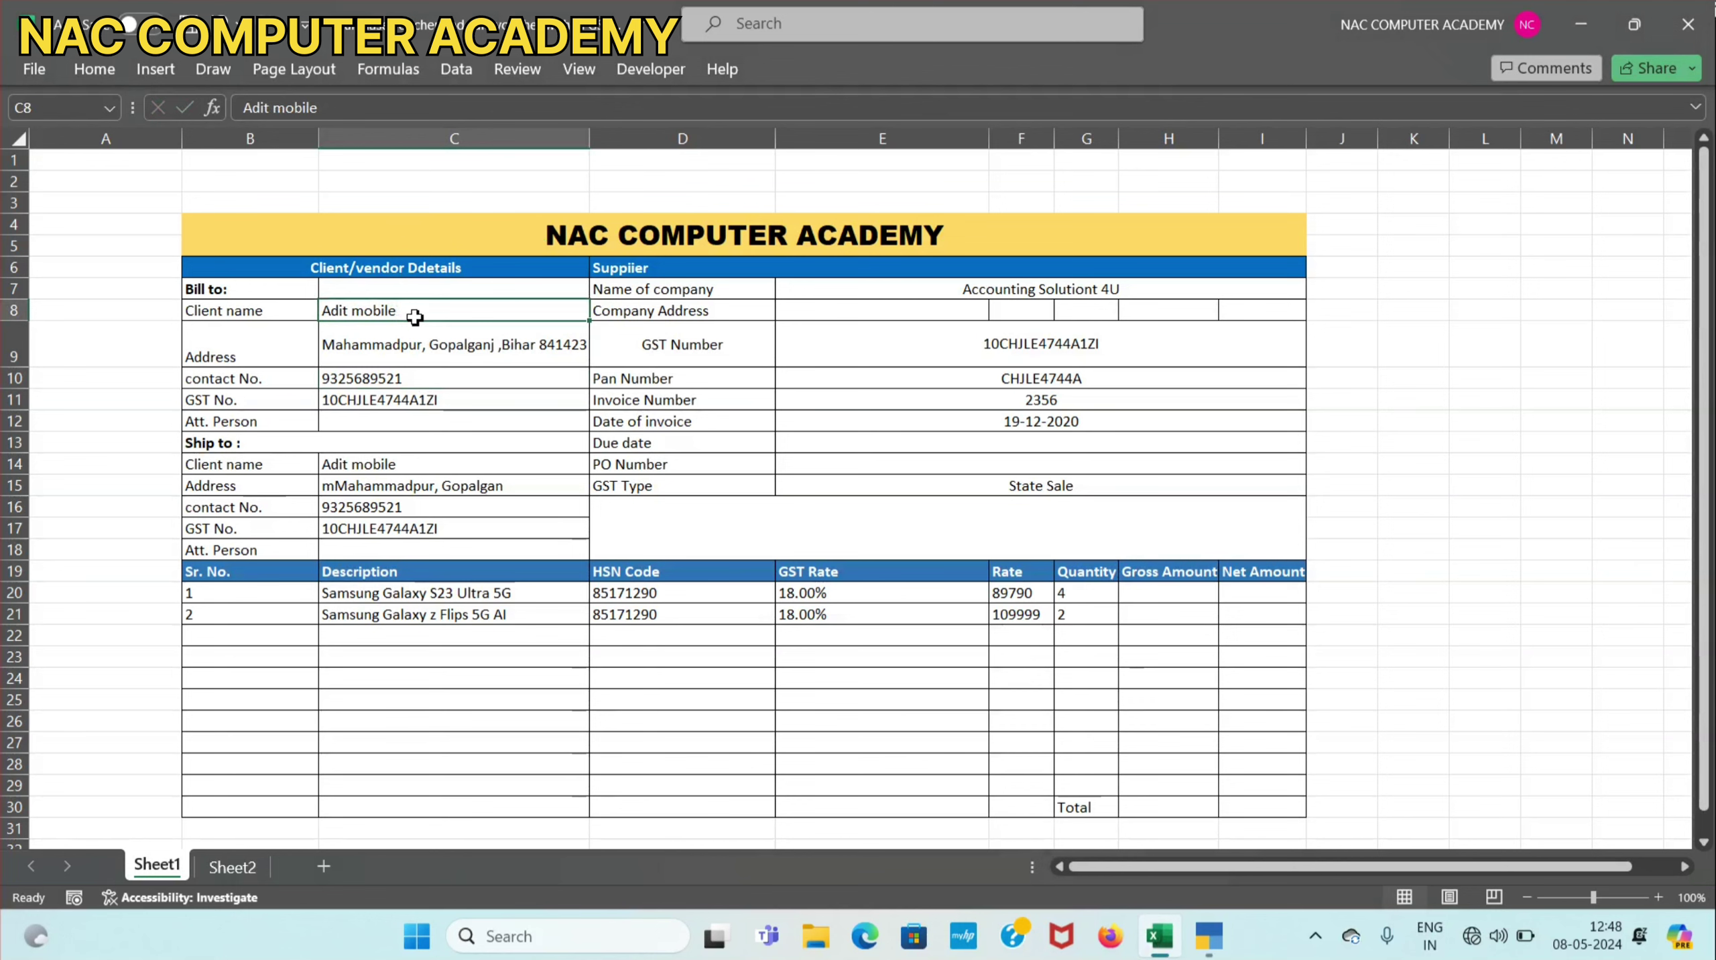
key("ctrl+c")
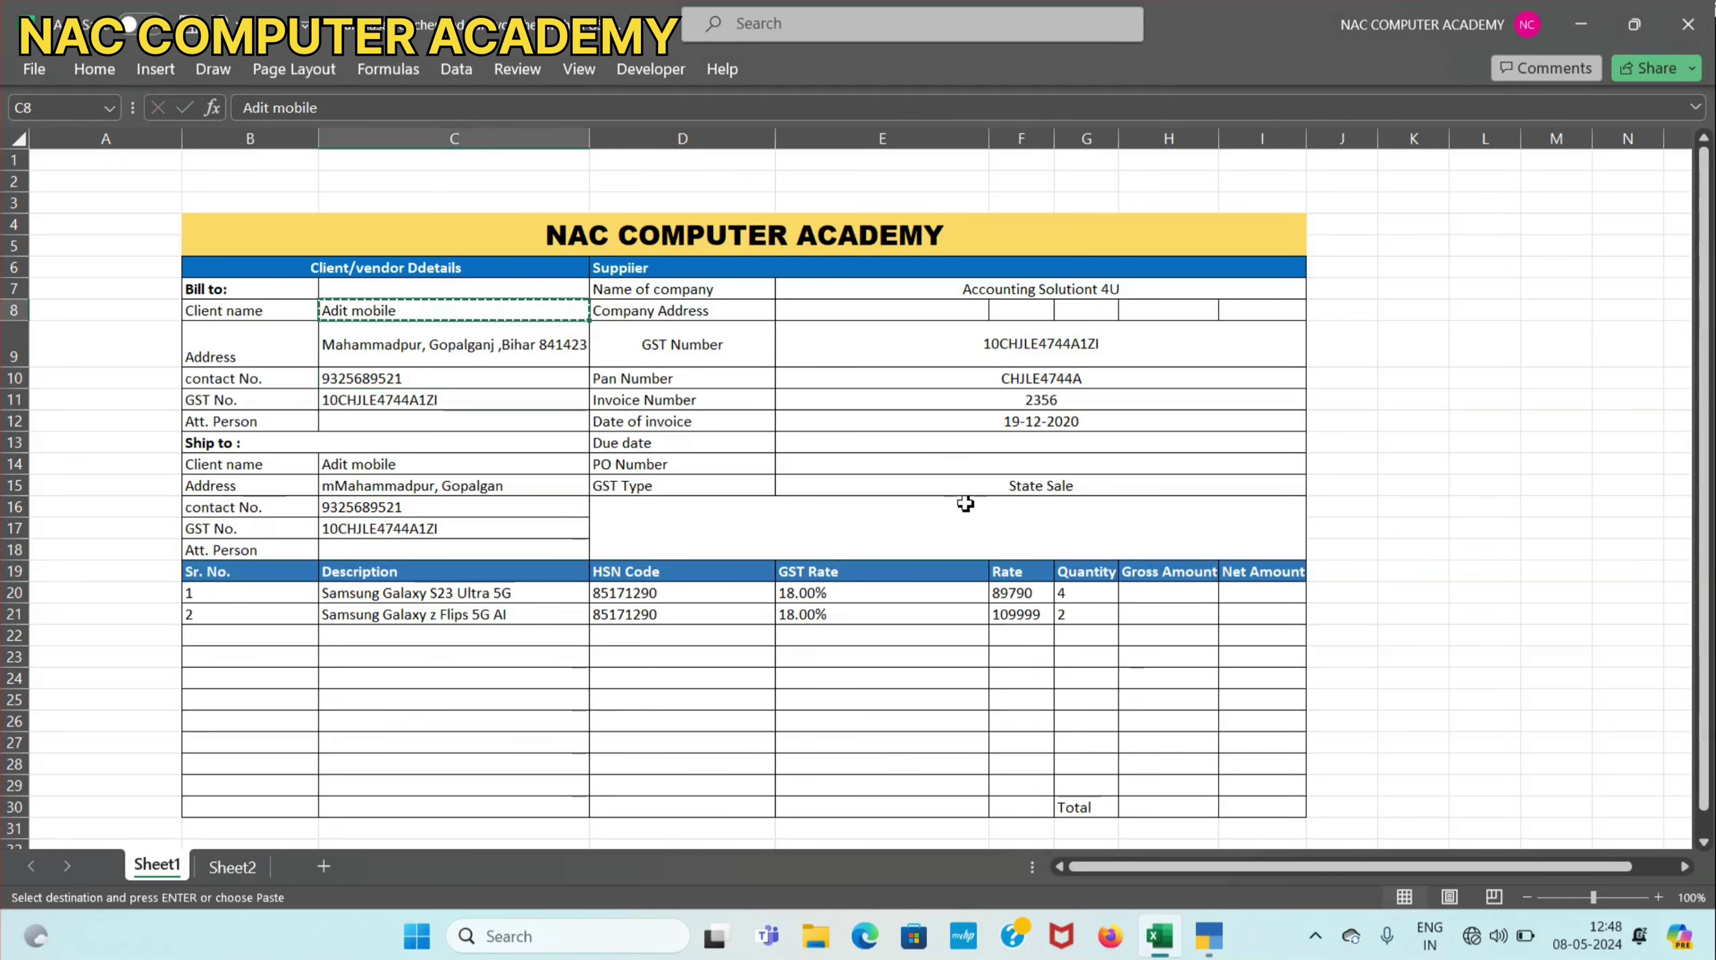
left_click(1207, 941)
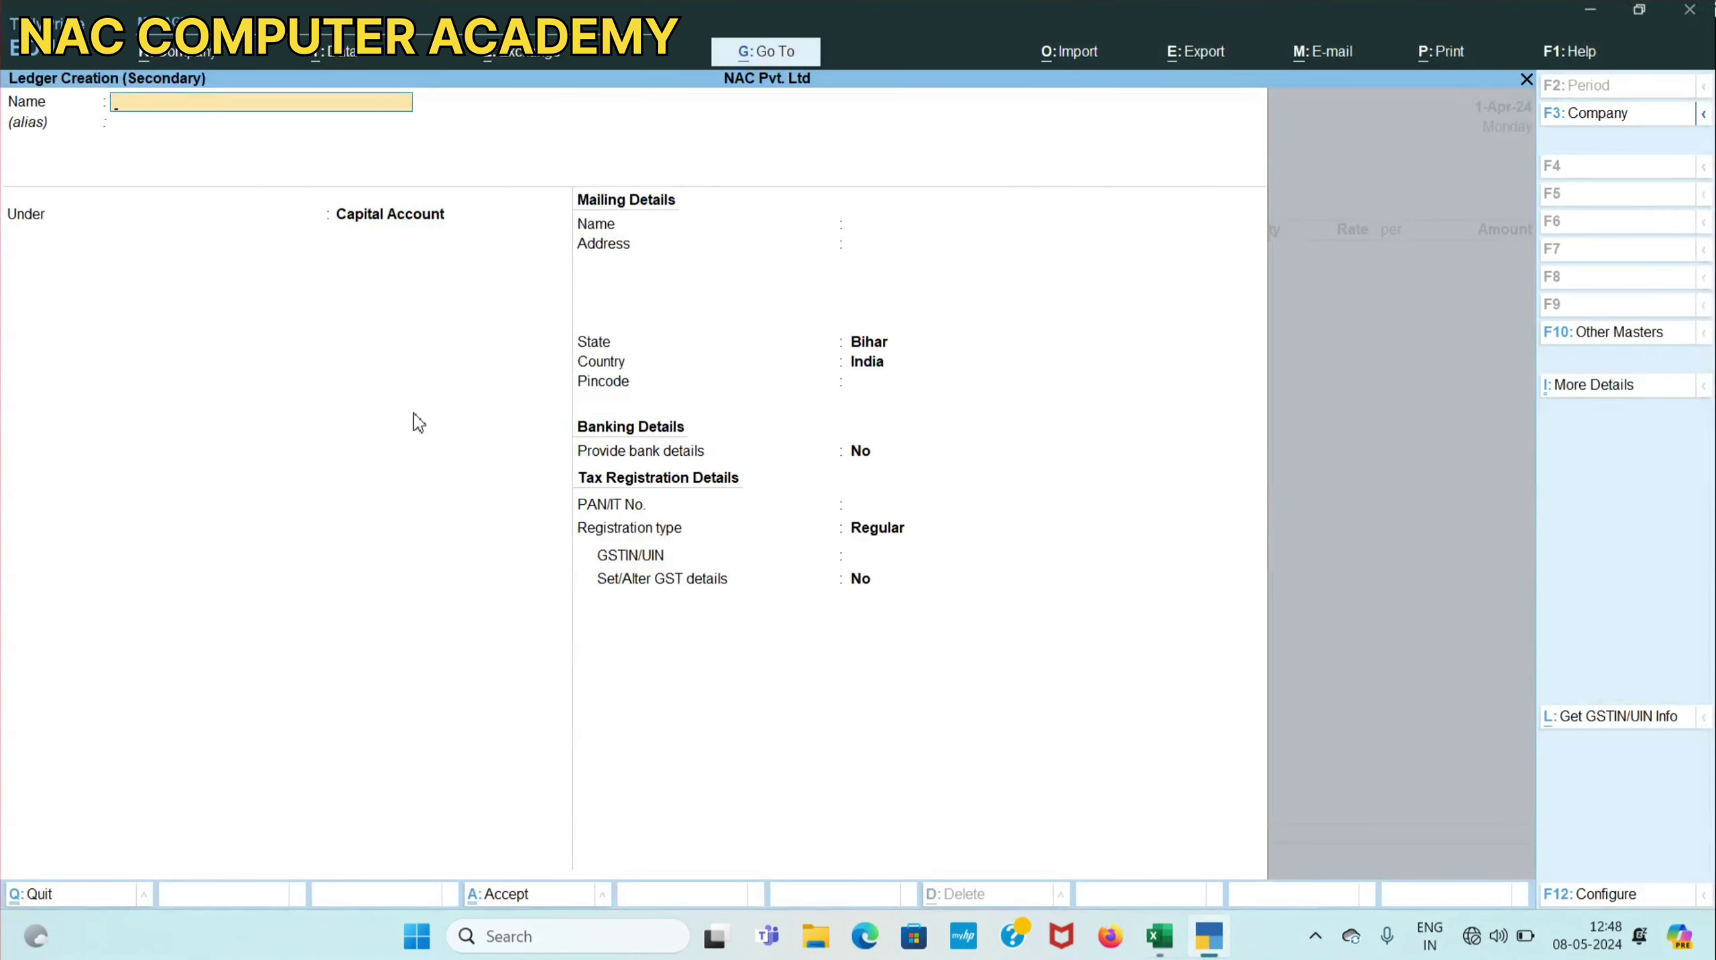
key("ctrl+alt+v")
key("Return")
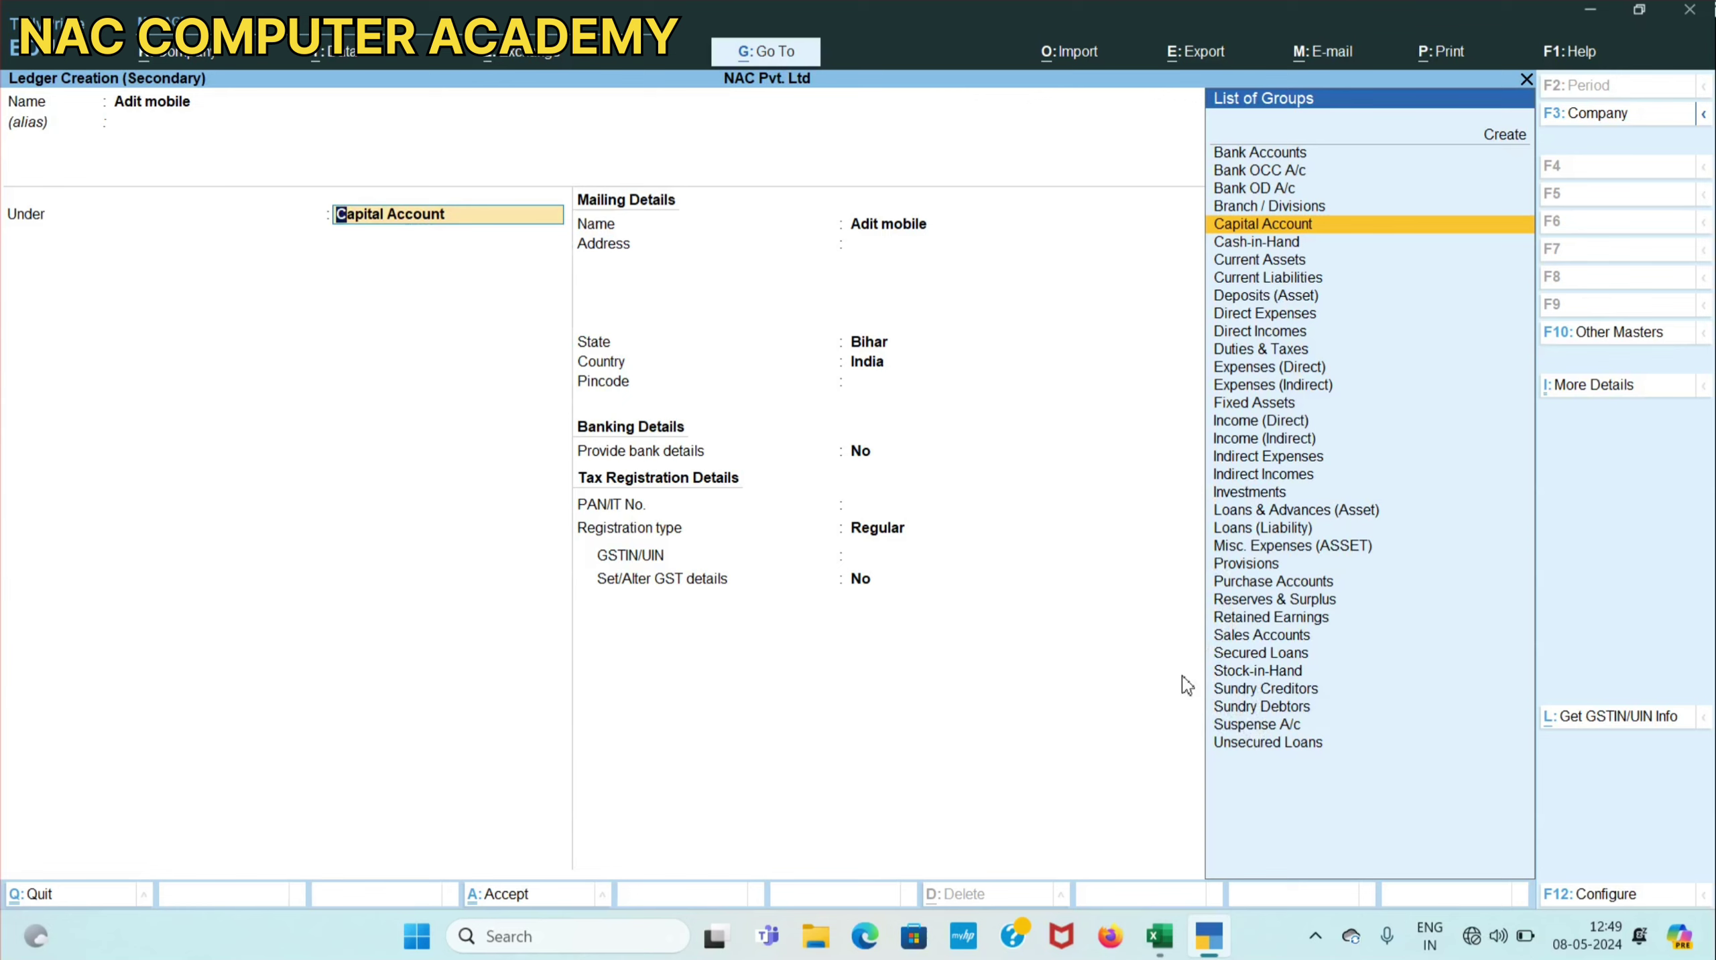
left_click(1263, 690)
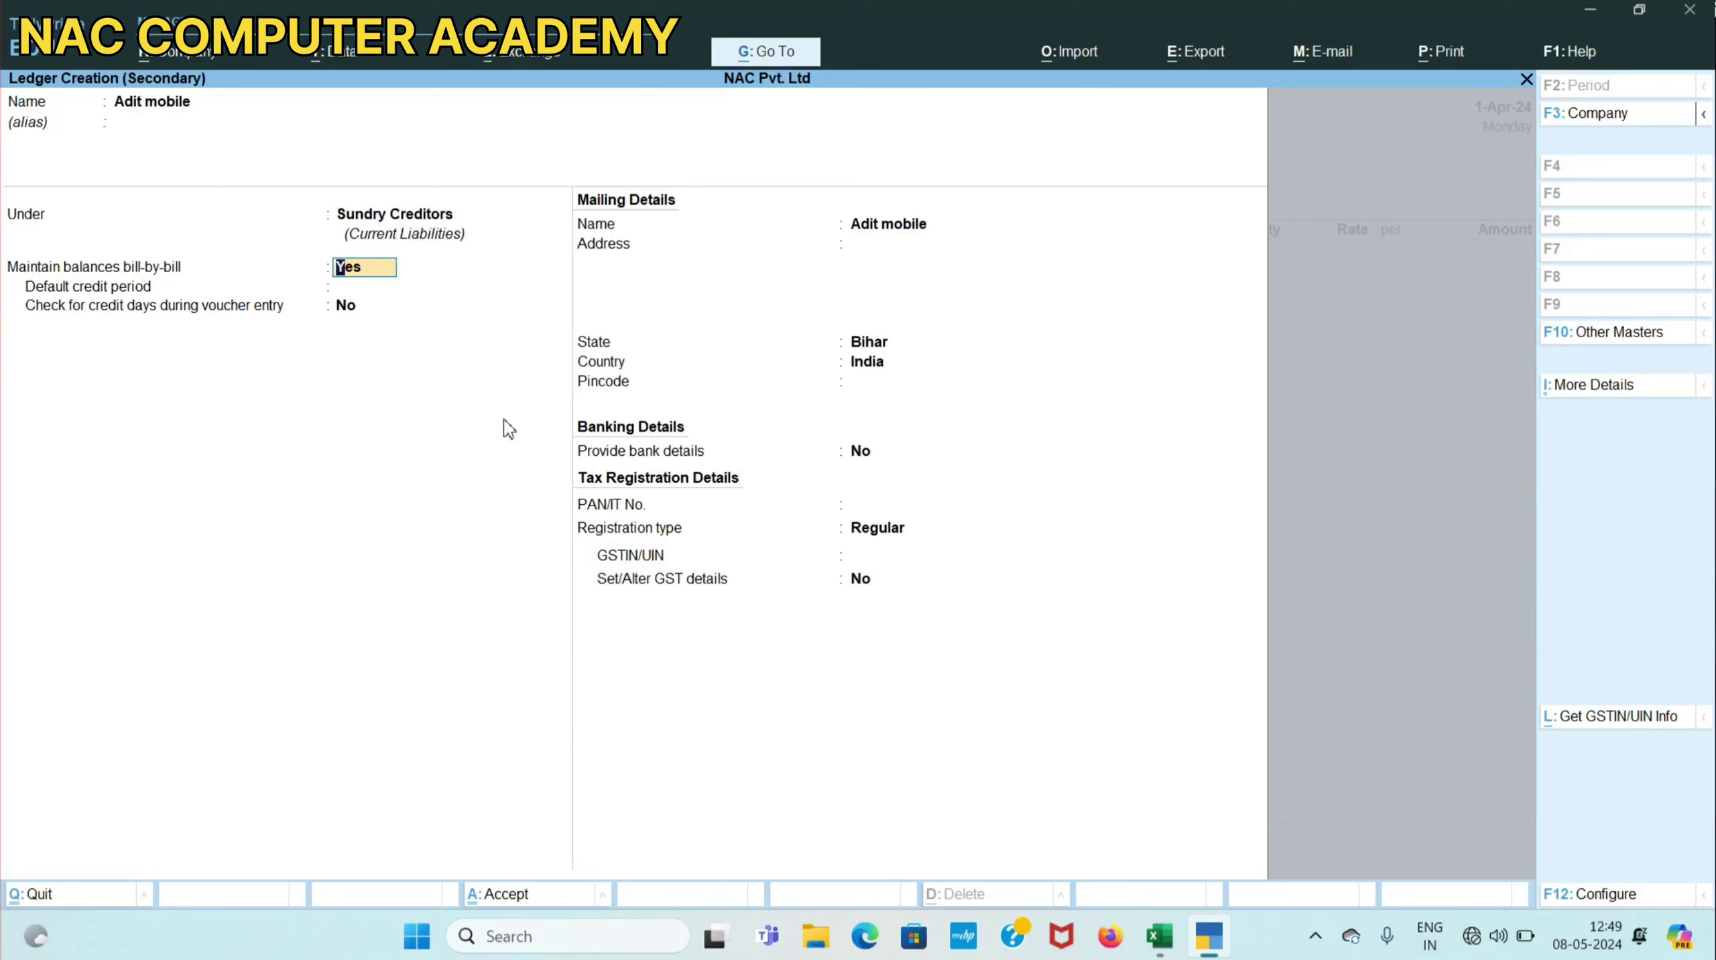
Keep bill-by-bill balances enabled for the supplier ledger, with no default credit period and the credit-days check at No.
key("Return")
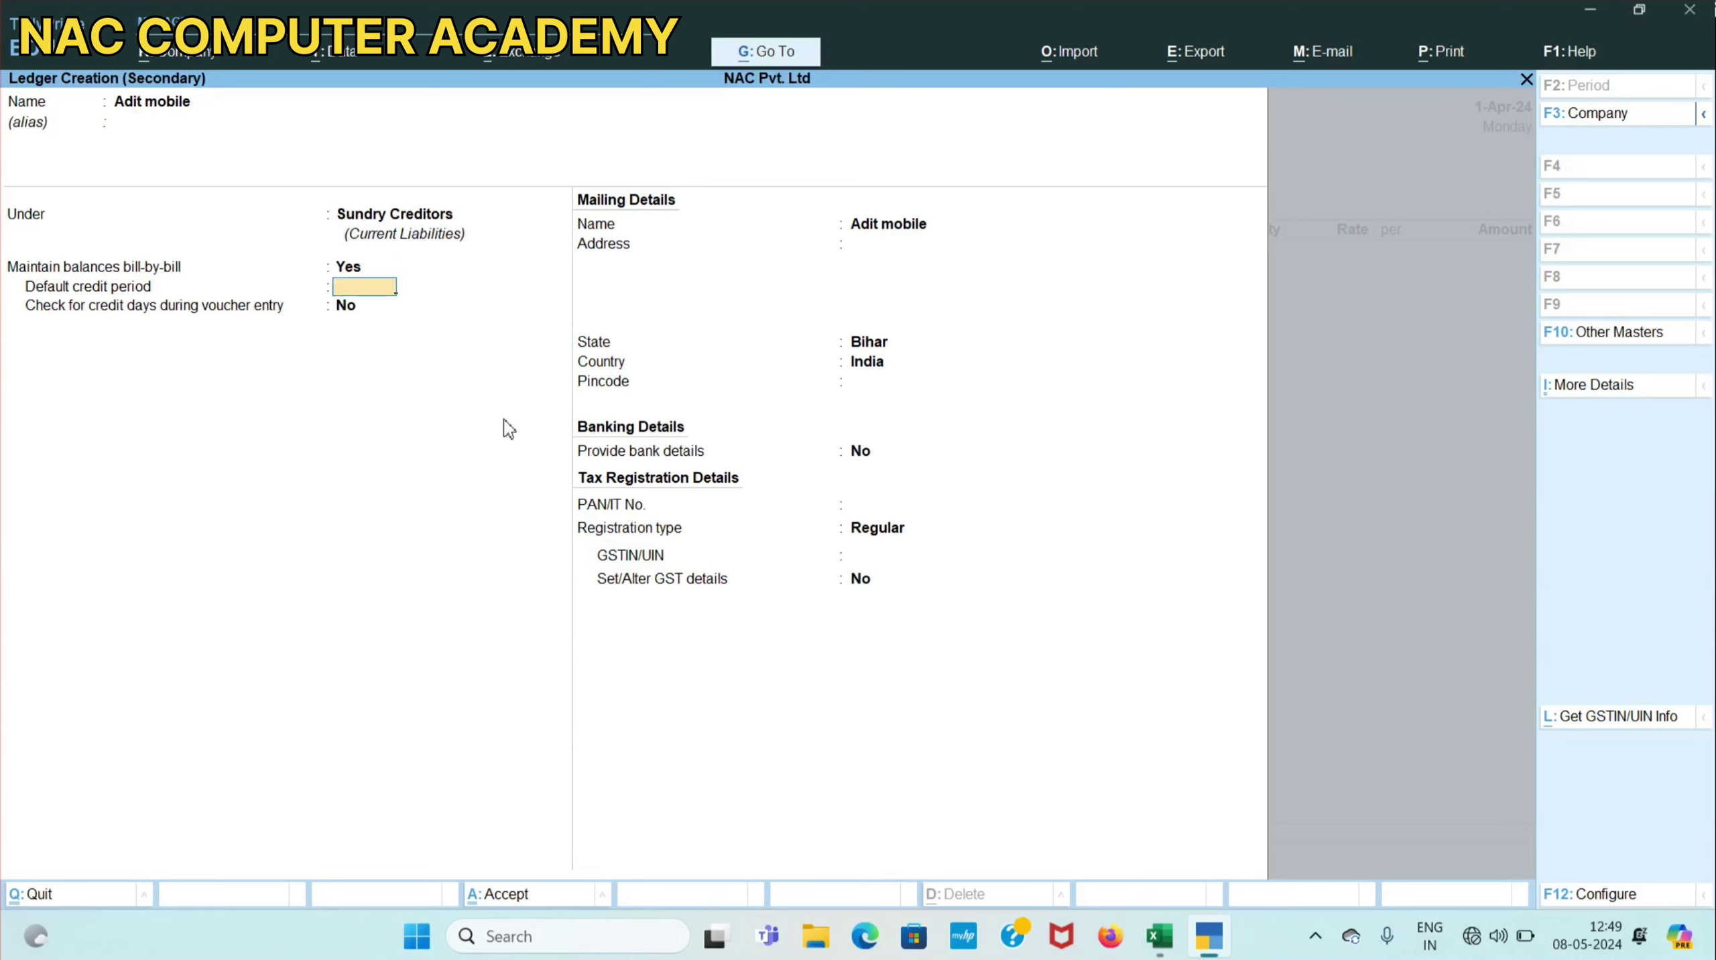
key("Return")
key("Return")
key("Return")
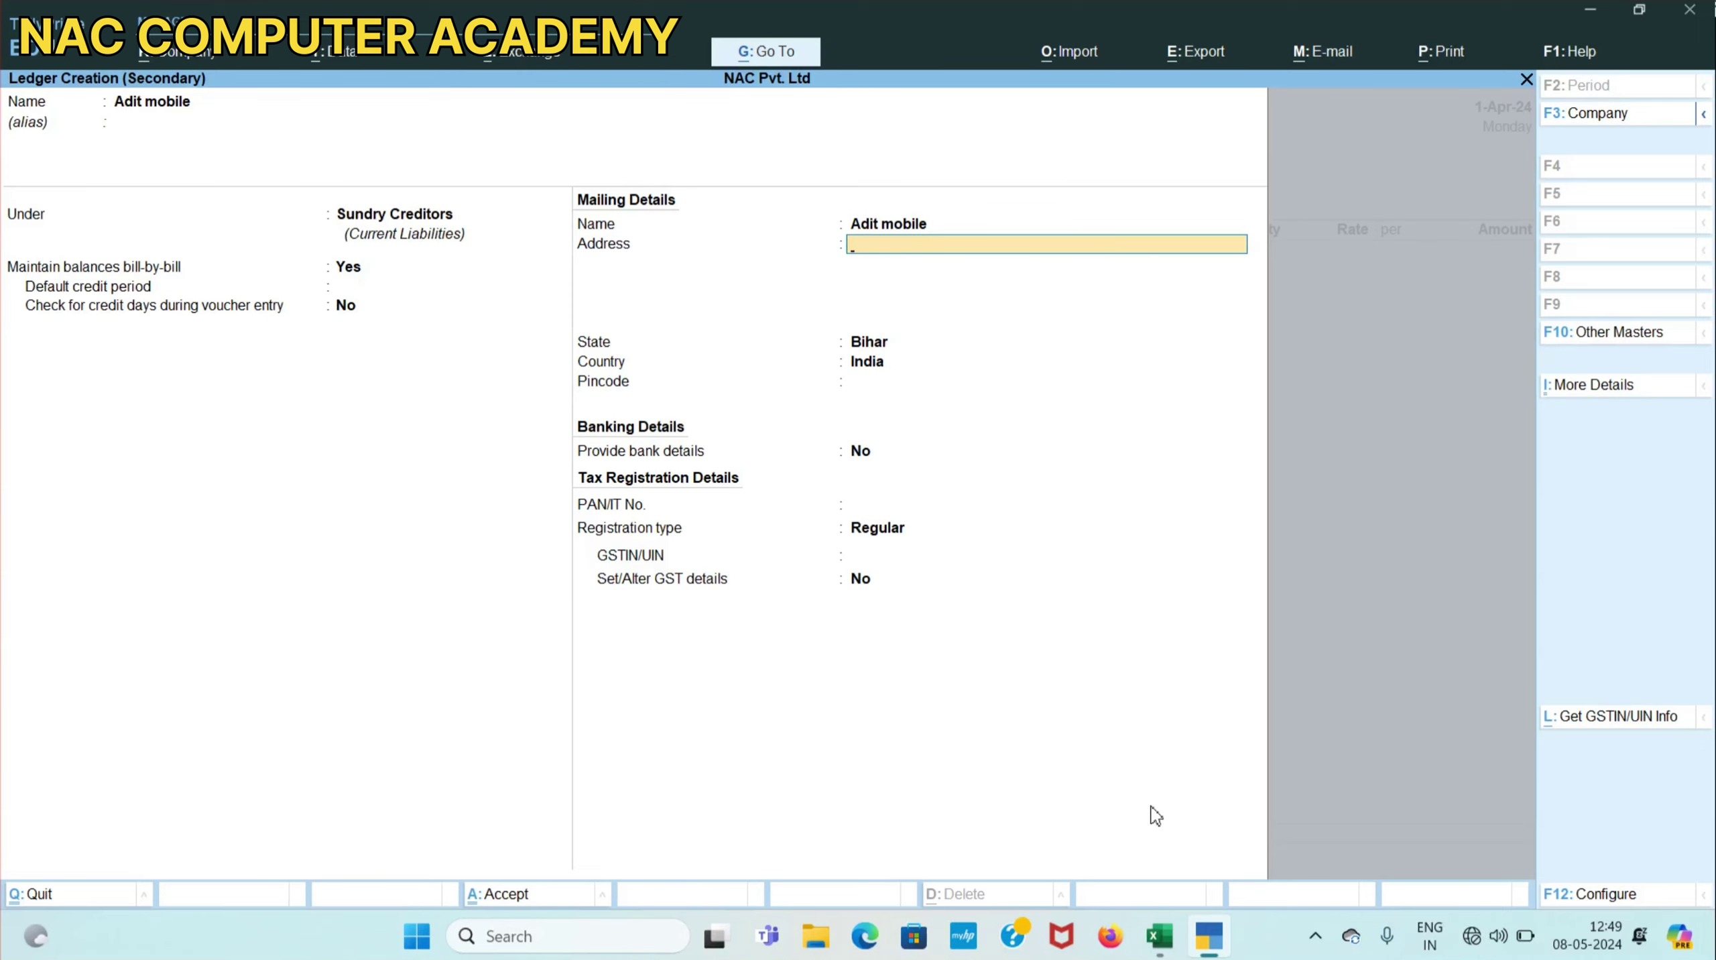
Copy the client address from the Excel invoice into the mailing address of the TallyPrime supplier ledger.
left_click(1160, 941)
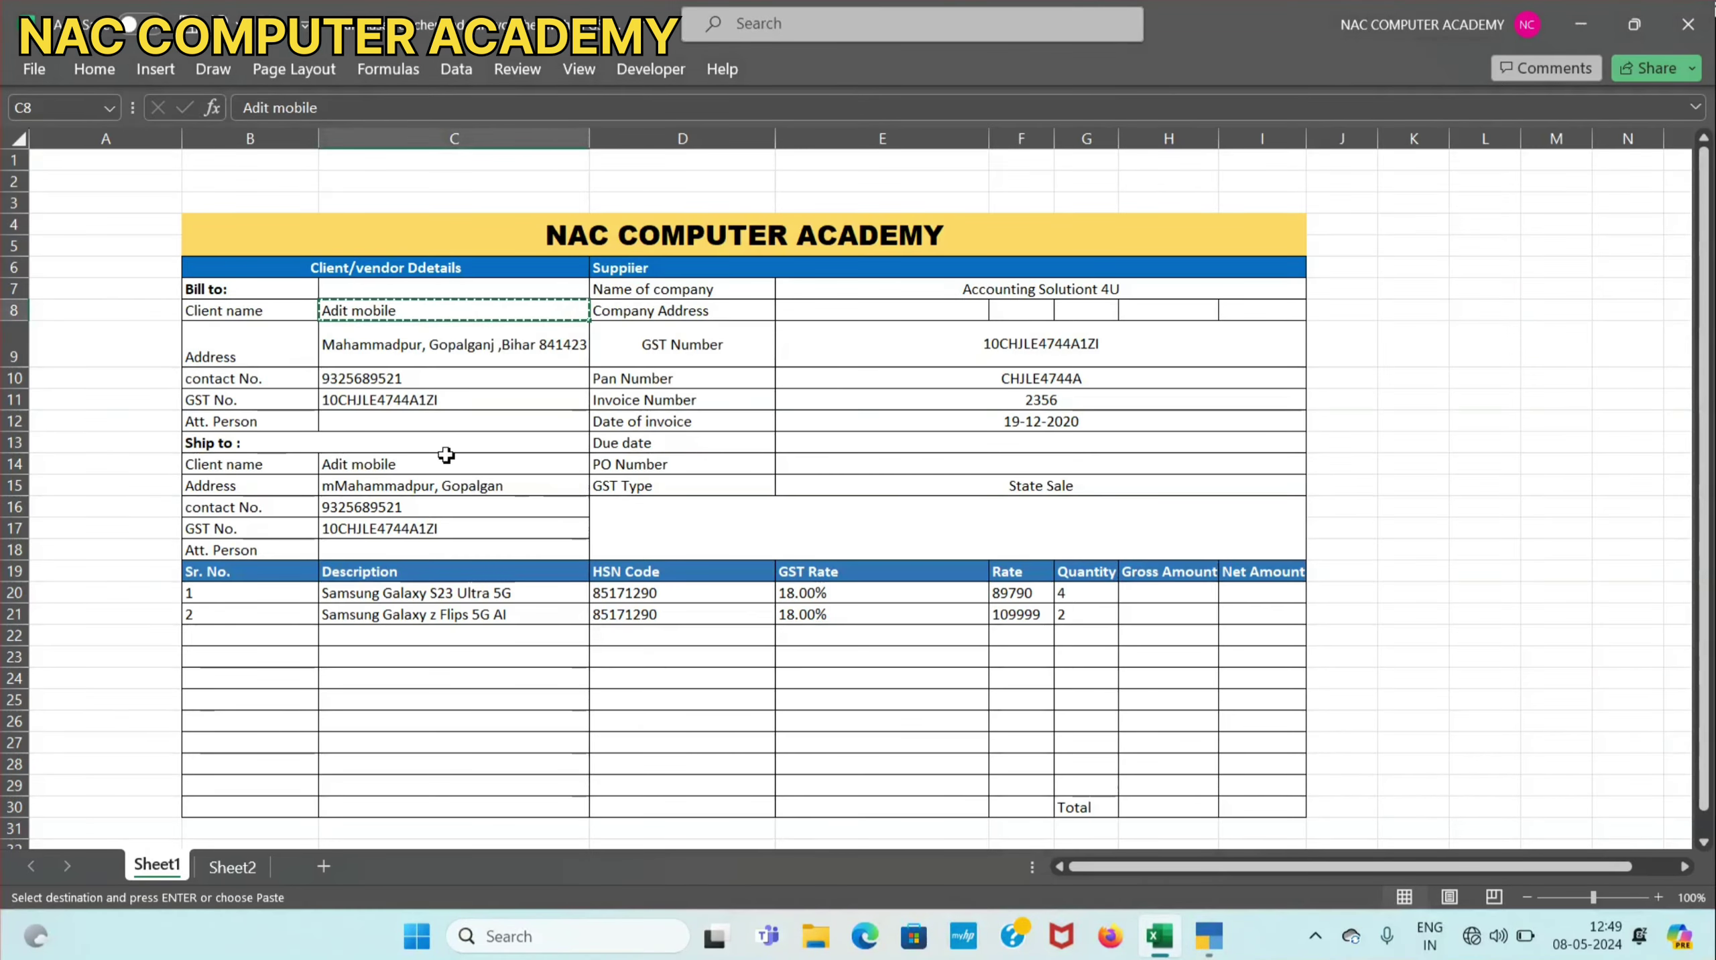
left_click(437, 354)
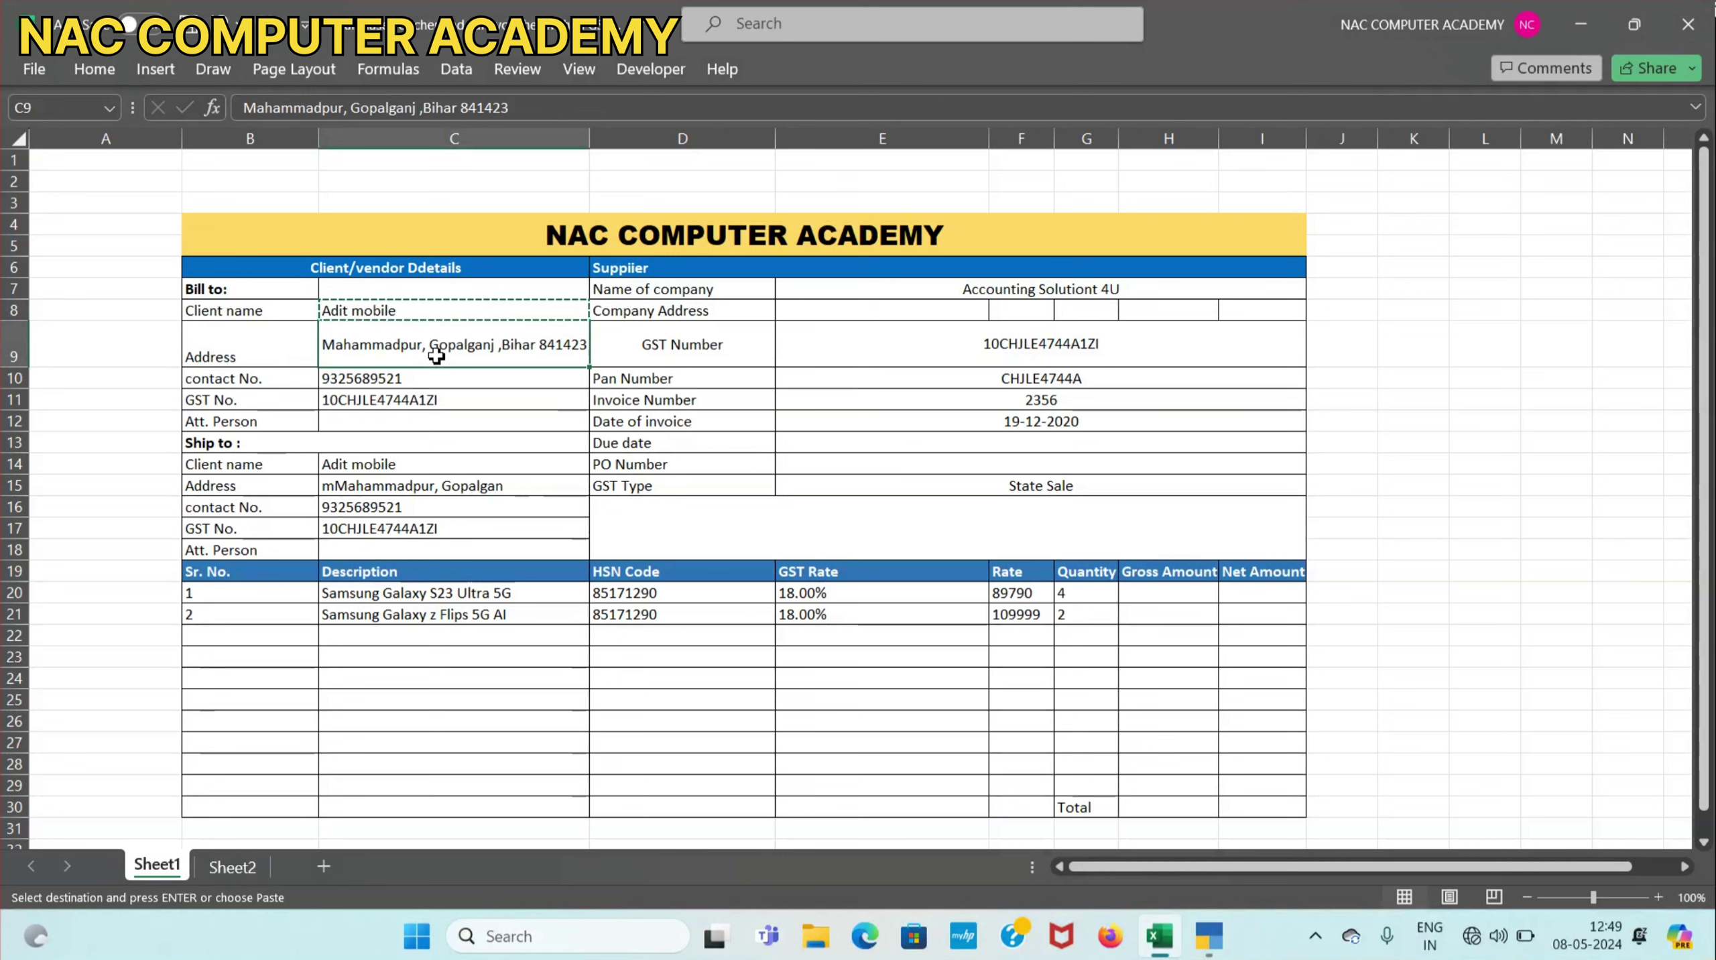
key("ctrl+c")
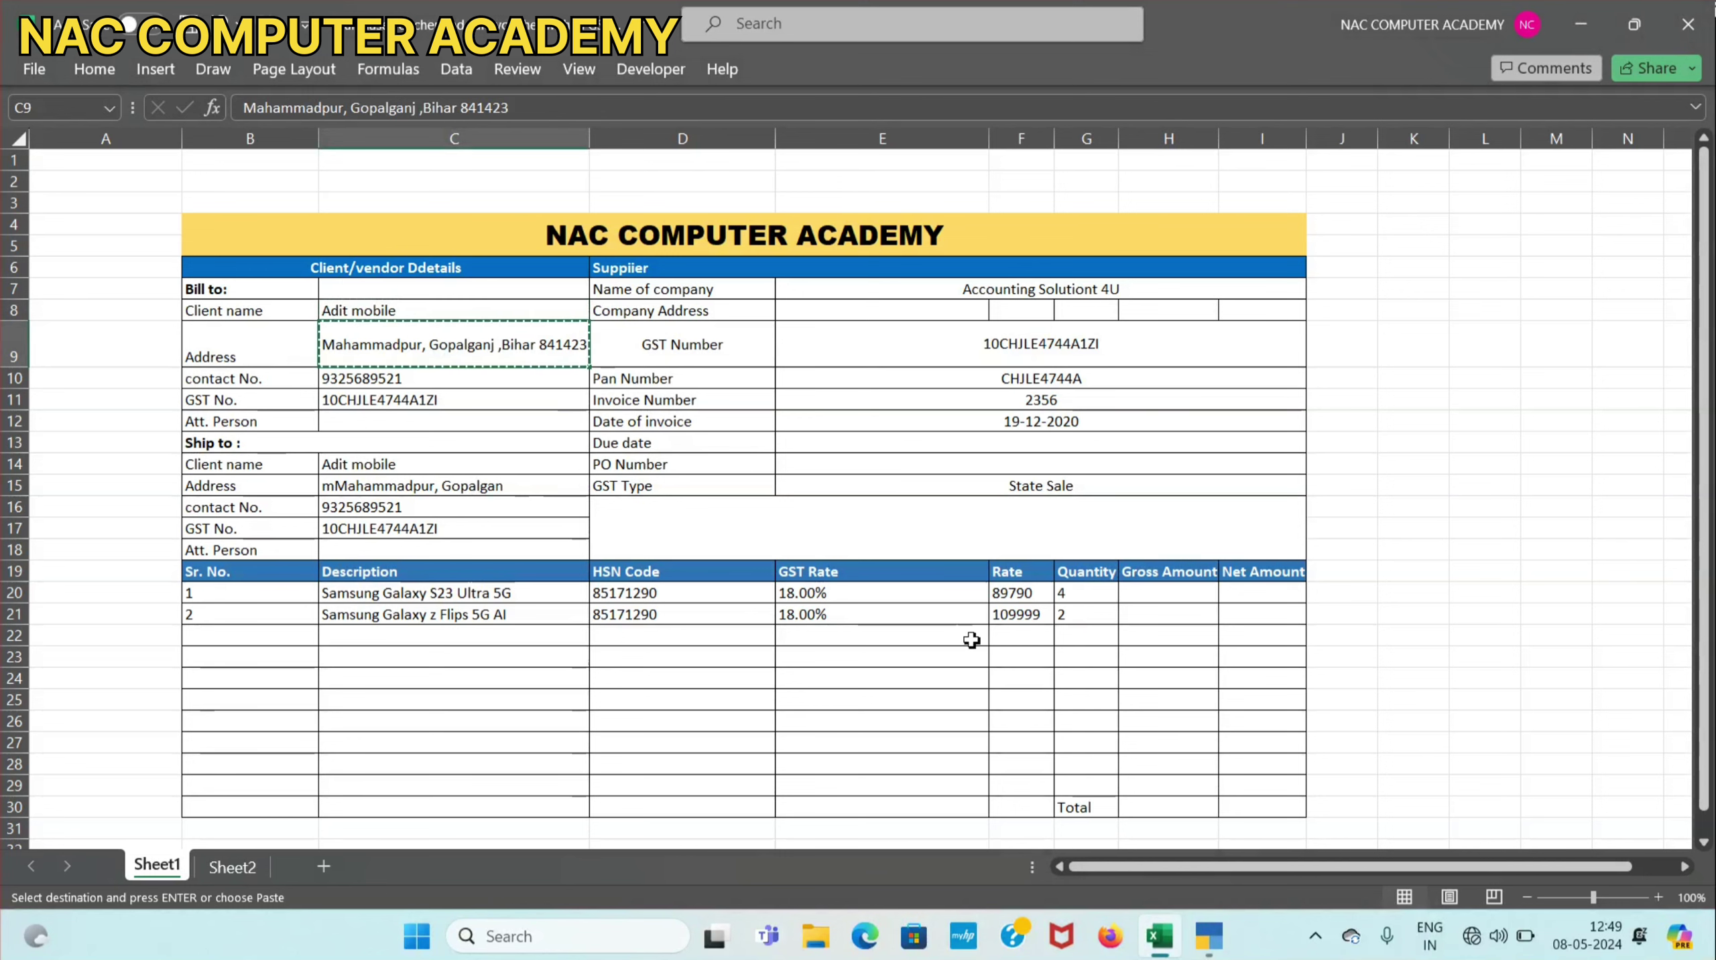
left_click(1209, 948)
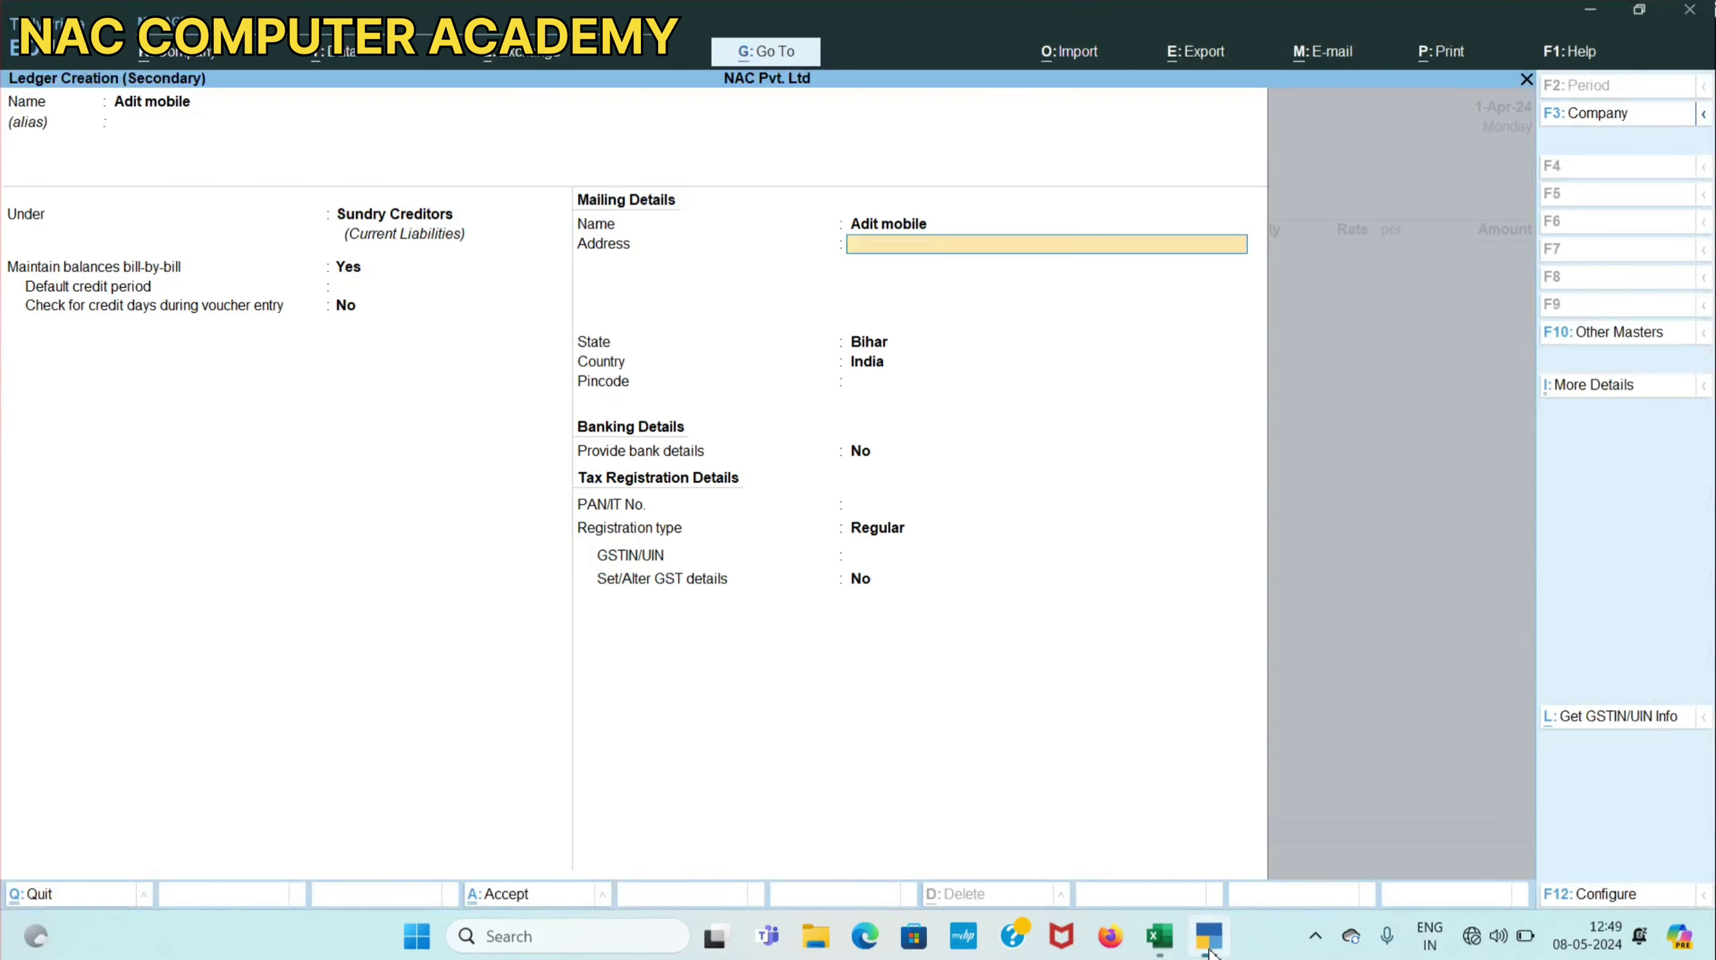
key("ctrl+alt+v")
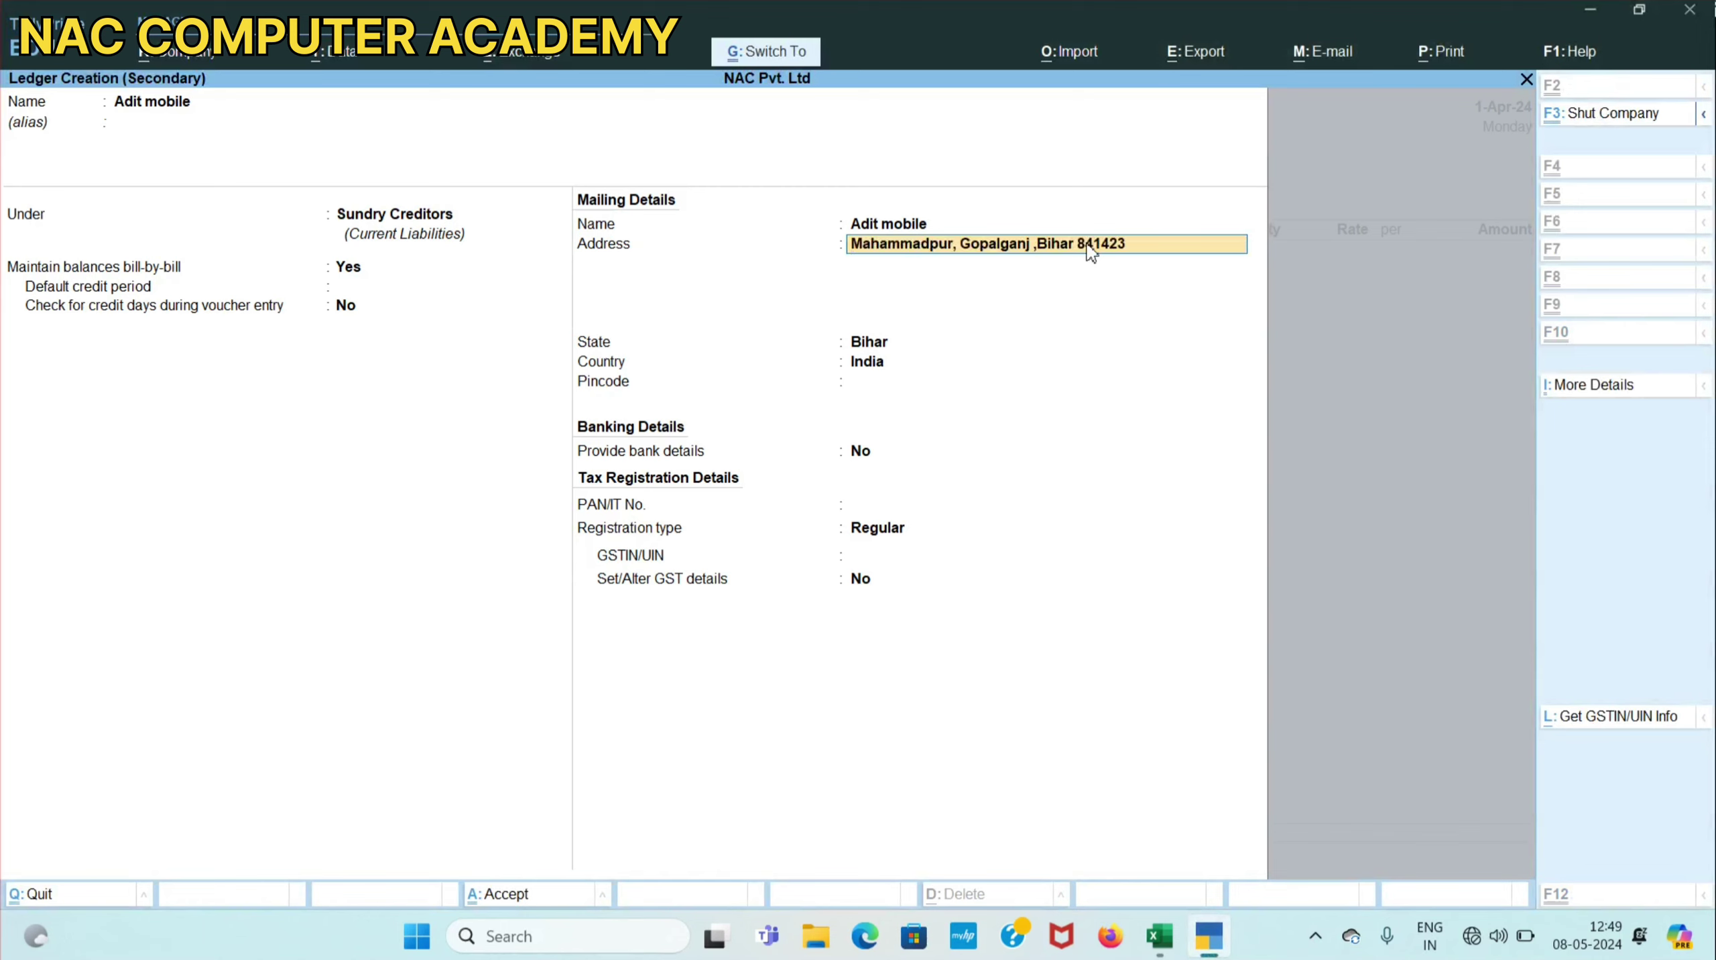
key("Return")
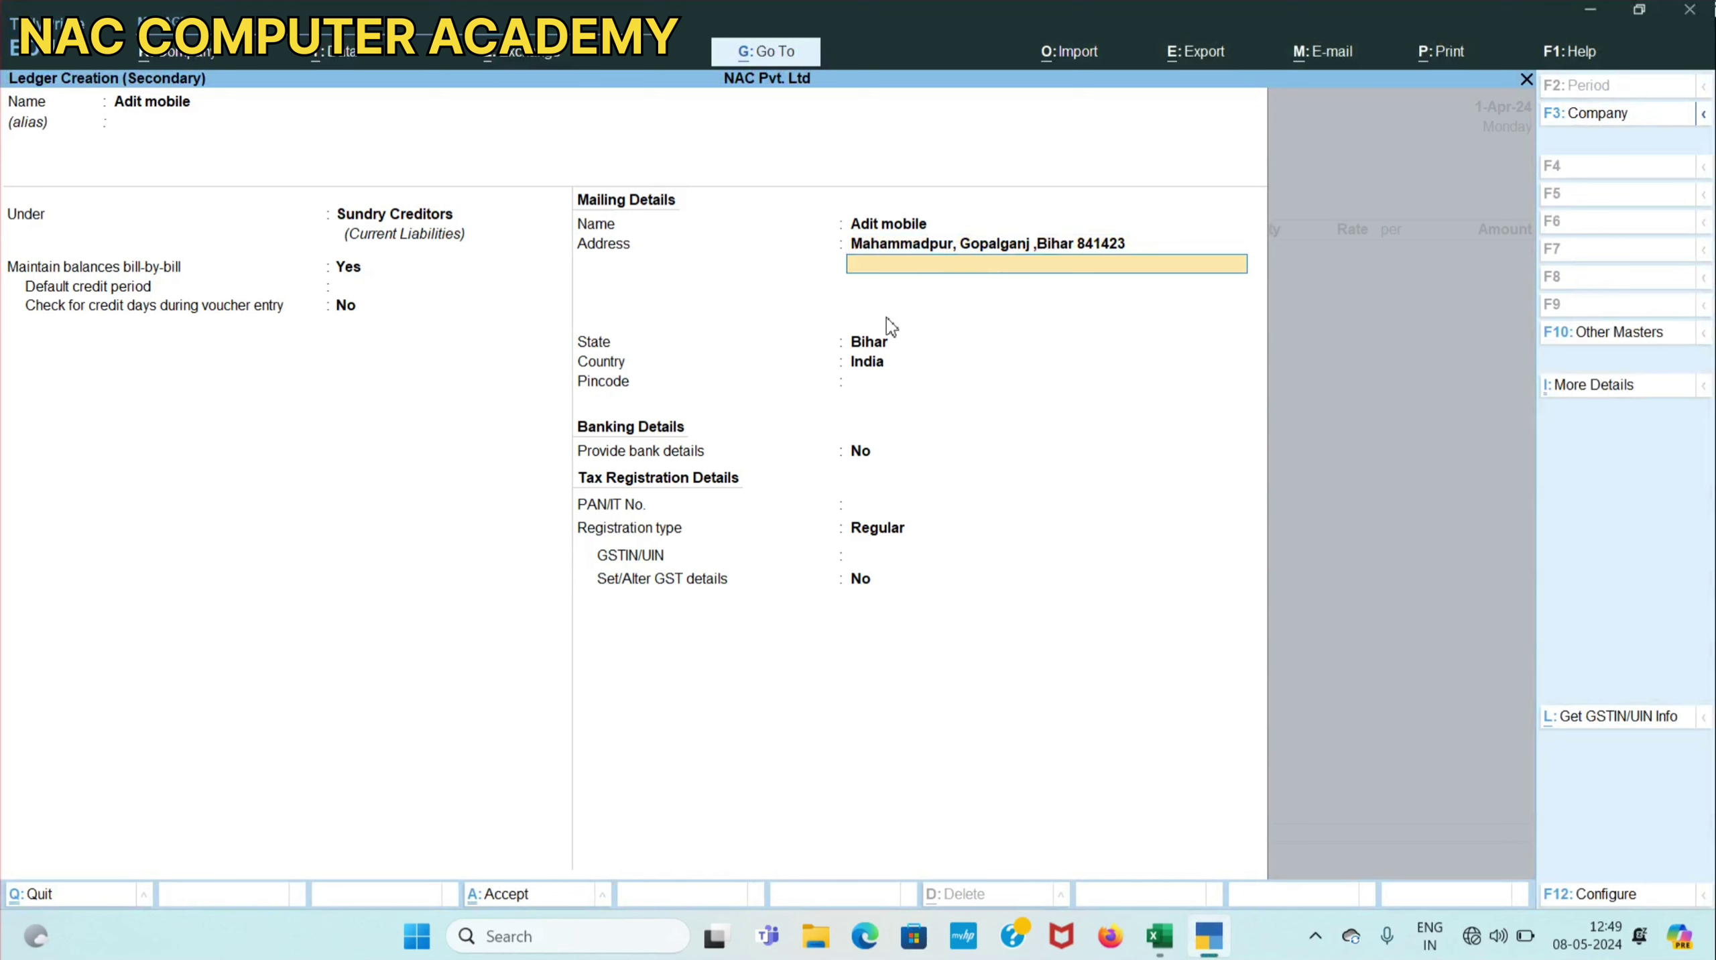
Enter the supplier's pincode, keeping the default state and country, no bank details, and the Regular registration type.
key("Return")
key("Return")
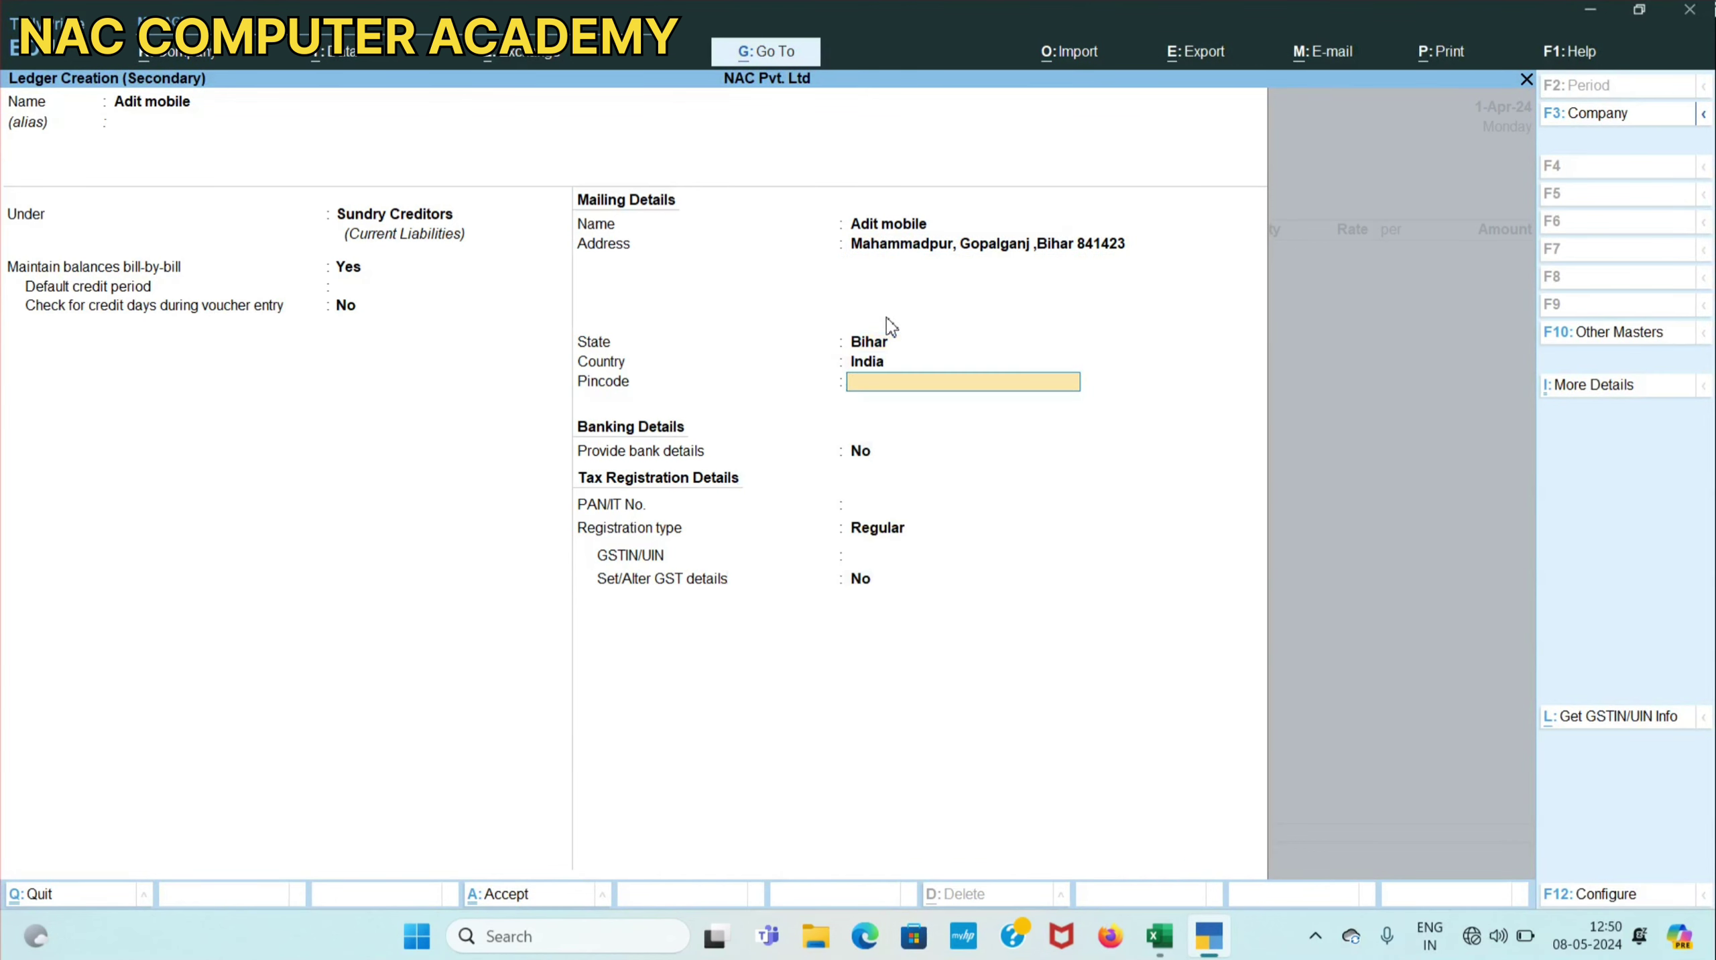
type("841423")
key("Return")
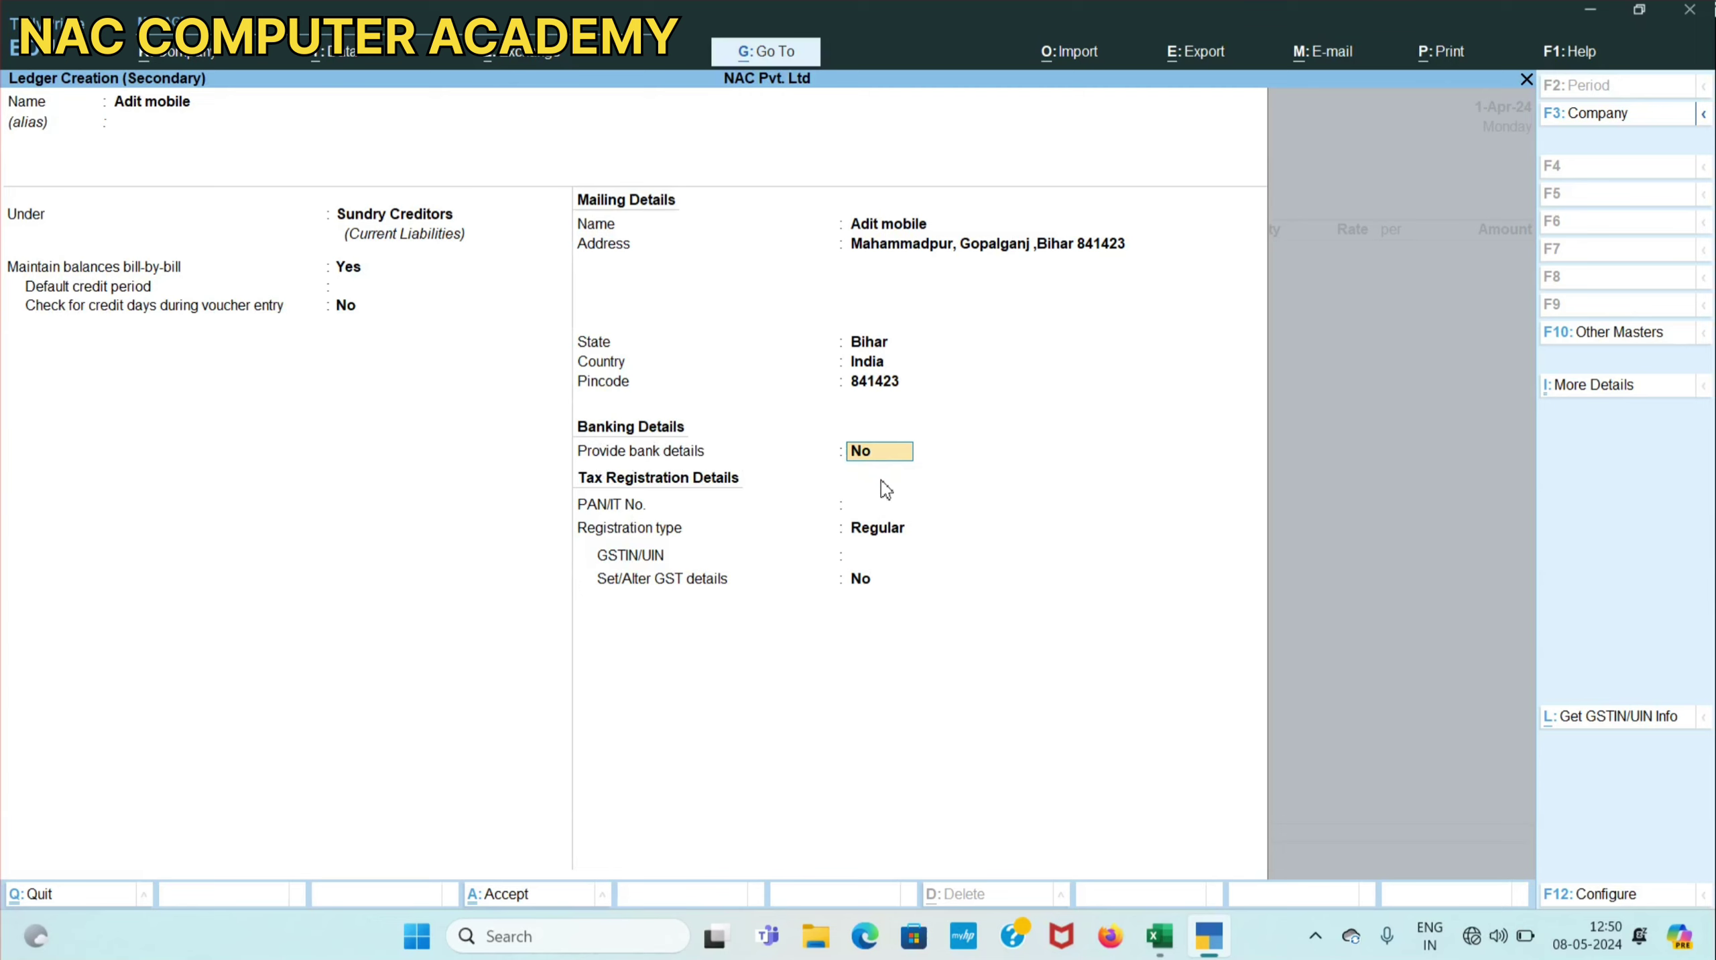
key("Return")
key("Return")
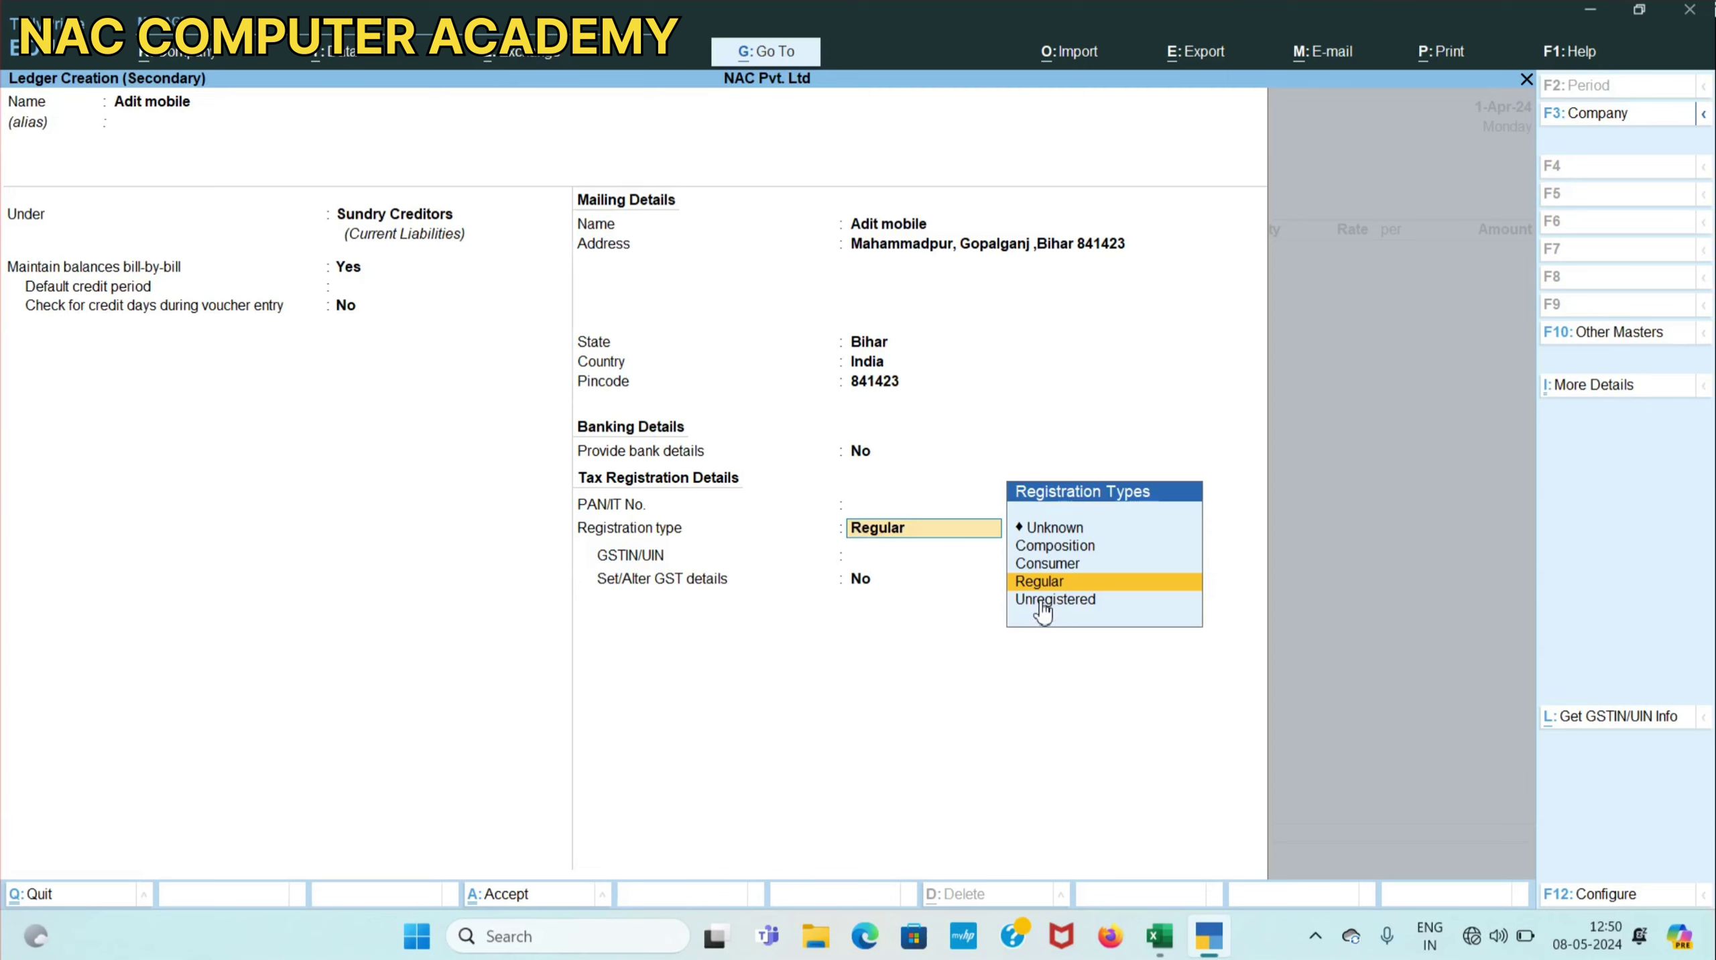
key("Return")
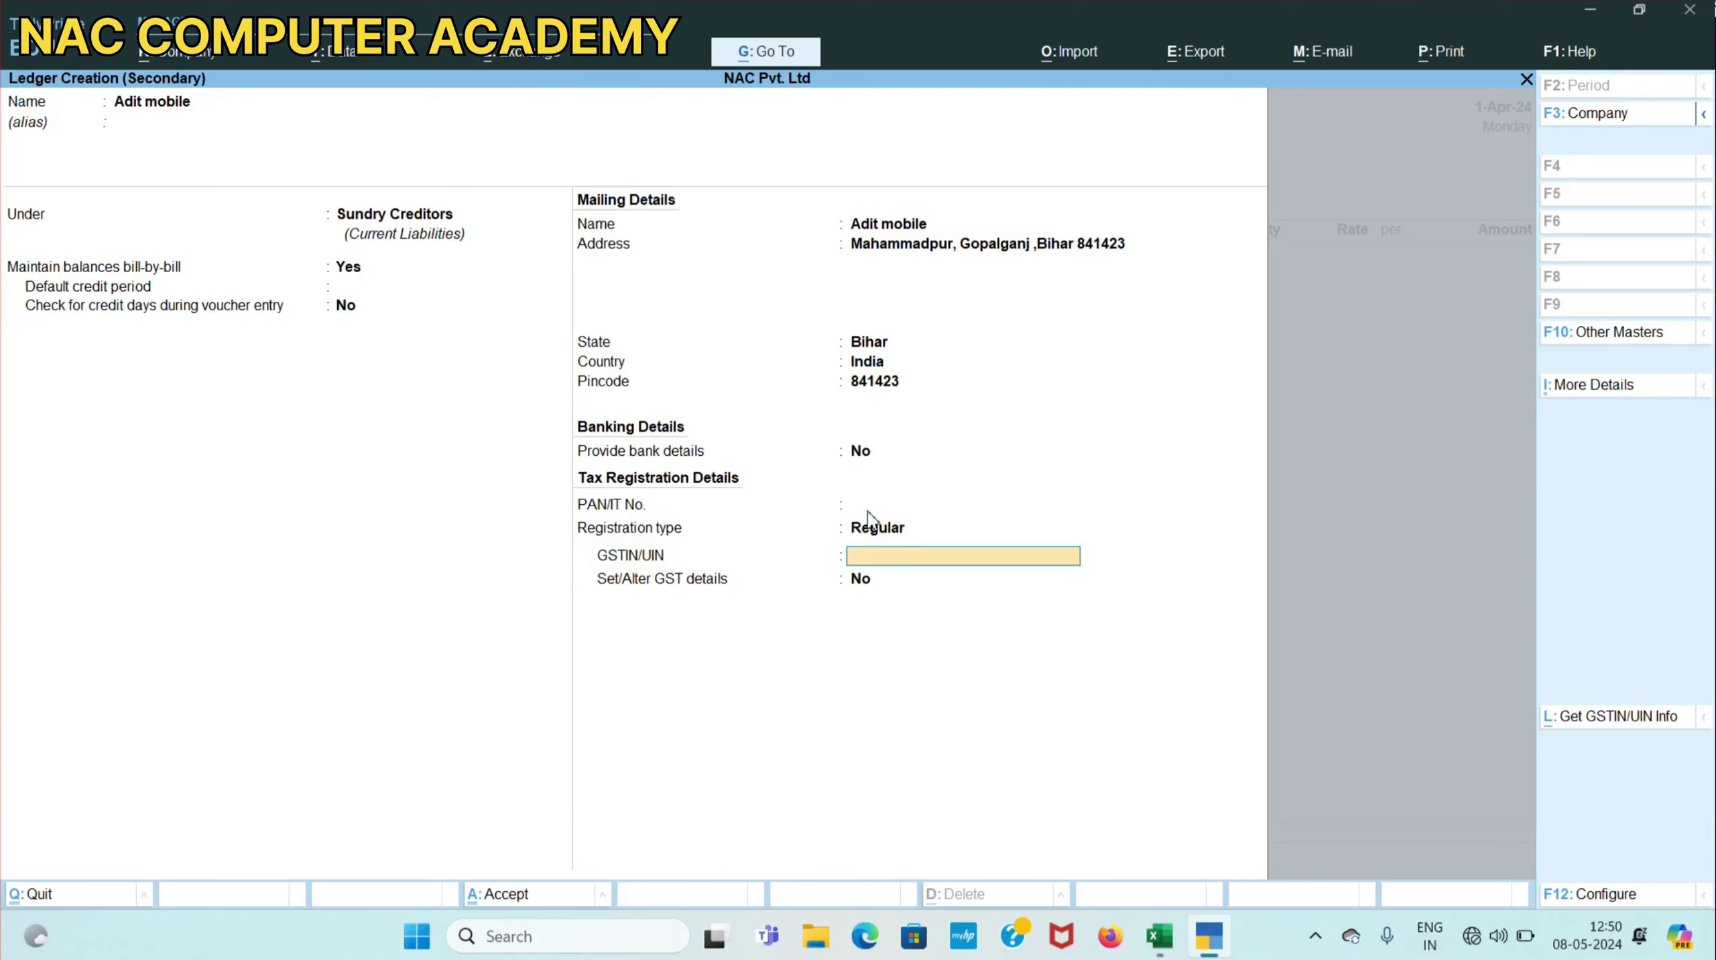
Copy the GST number from the Excel invoice into the TallyPrime ledger's GSTIN/UIN and try fetching its GSTIN/UIN information.
left_click(1169, 939)
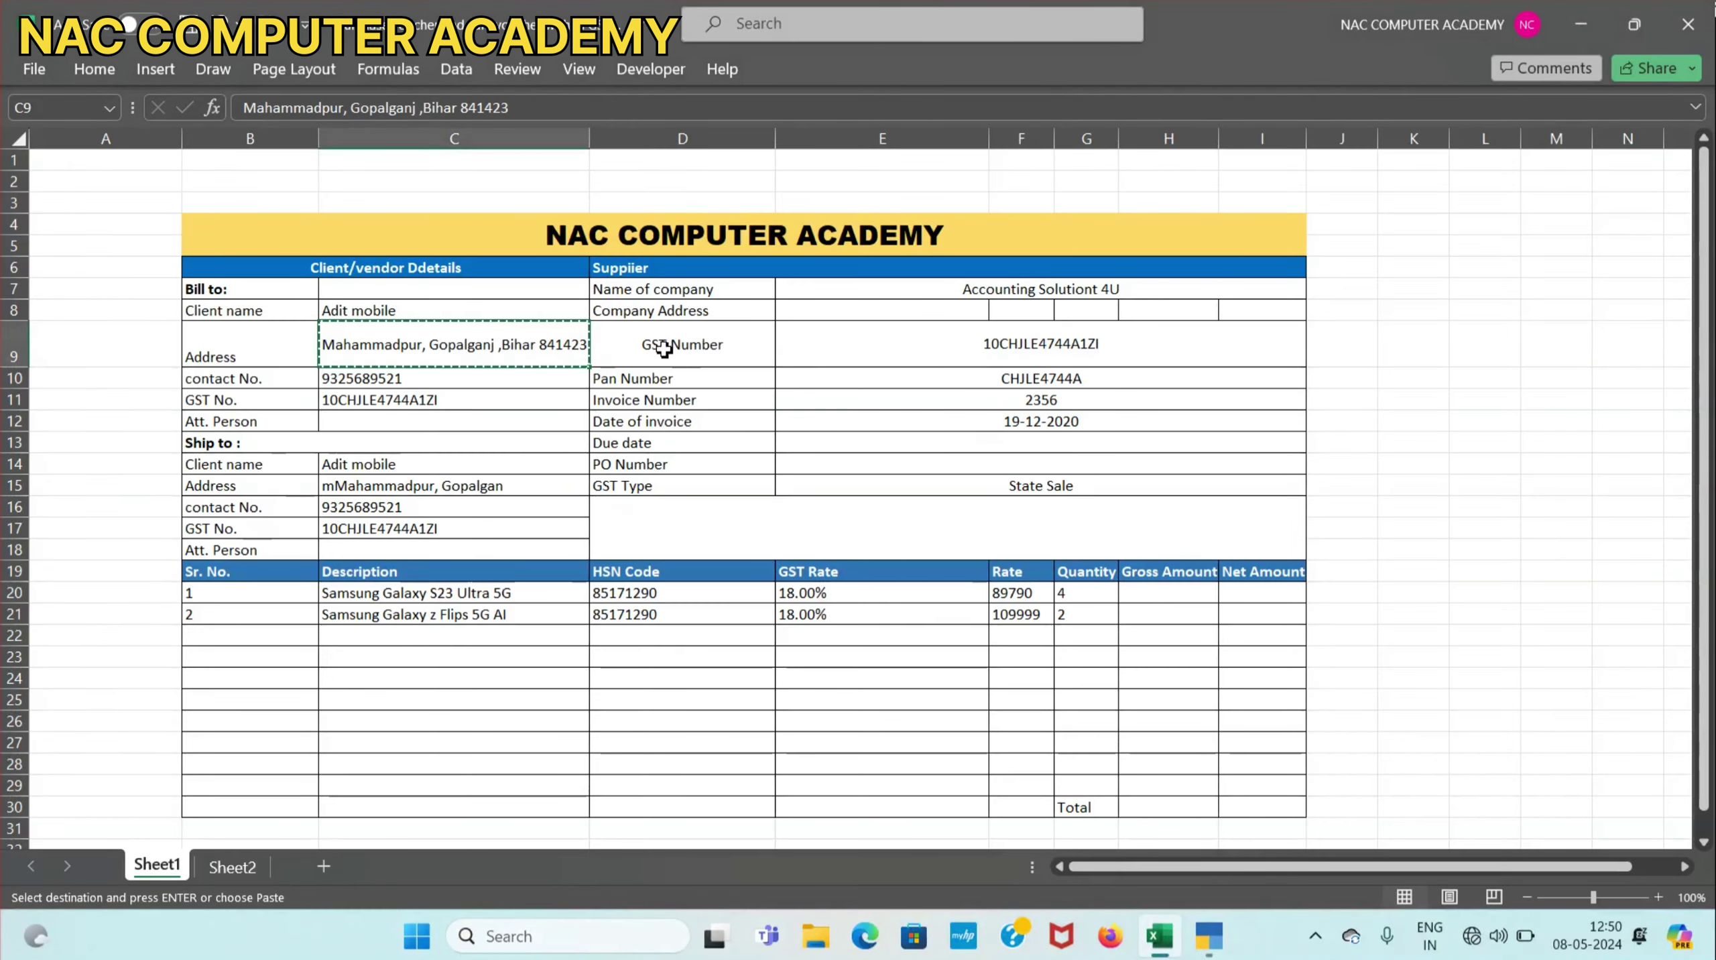
left_click(964, 341)
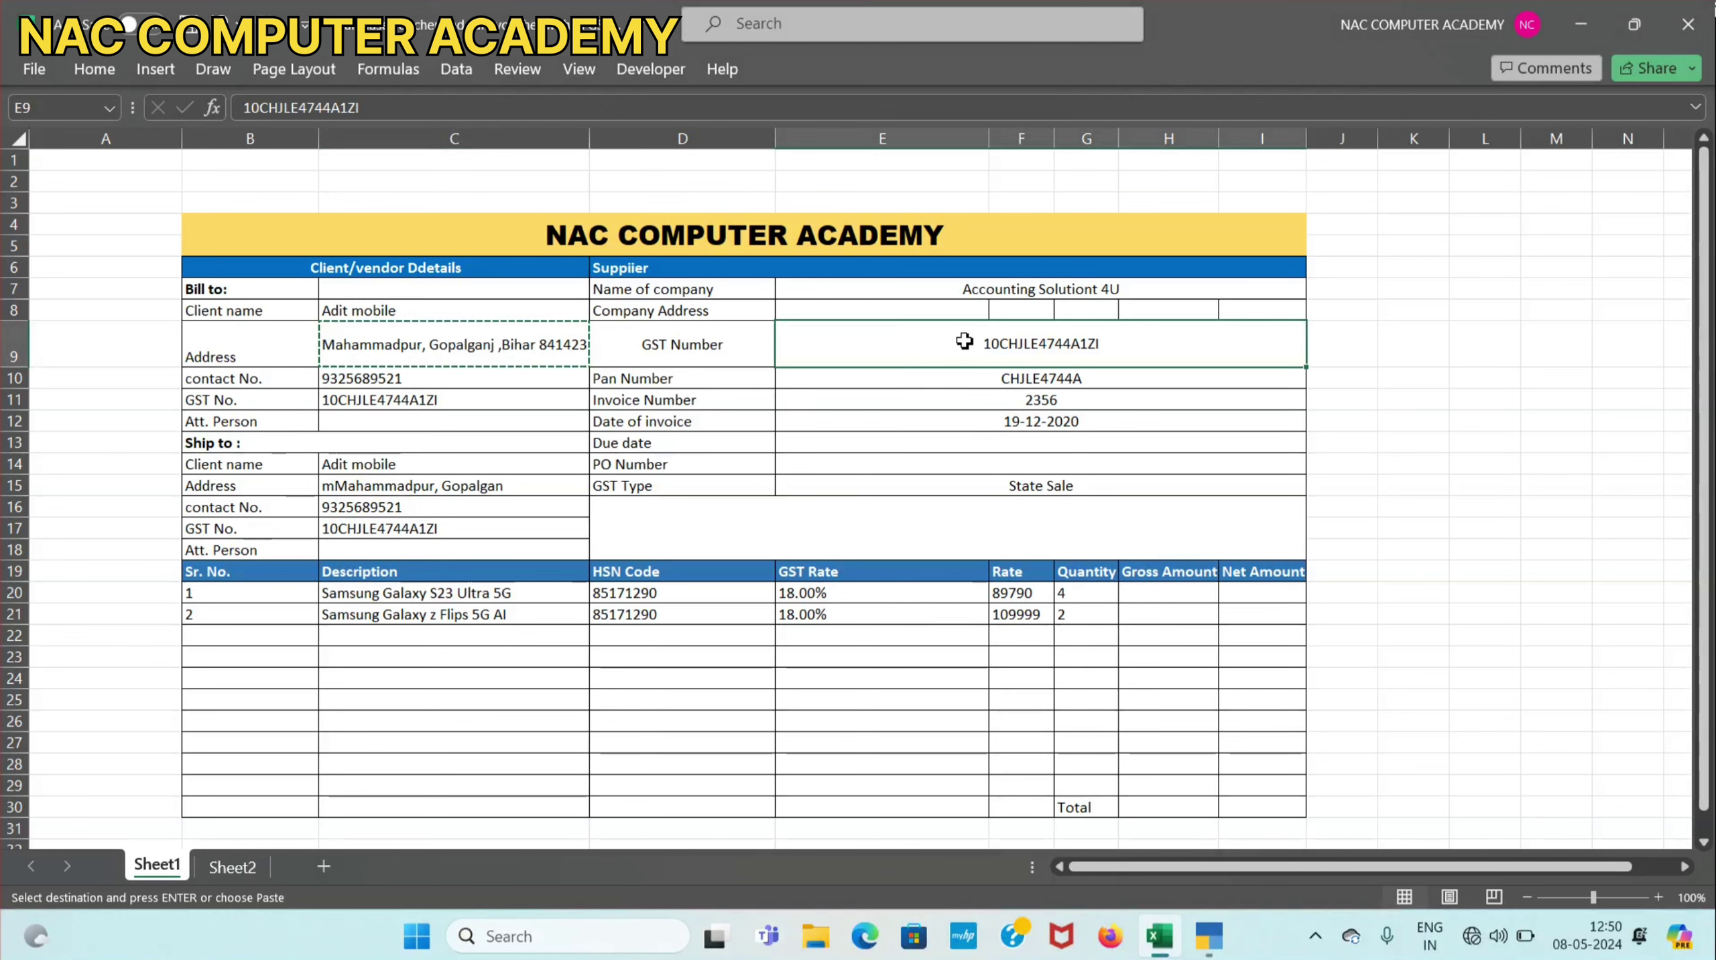
key("ctrl+c")
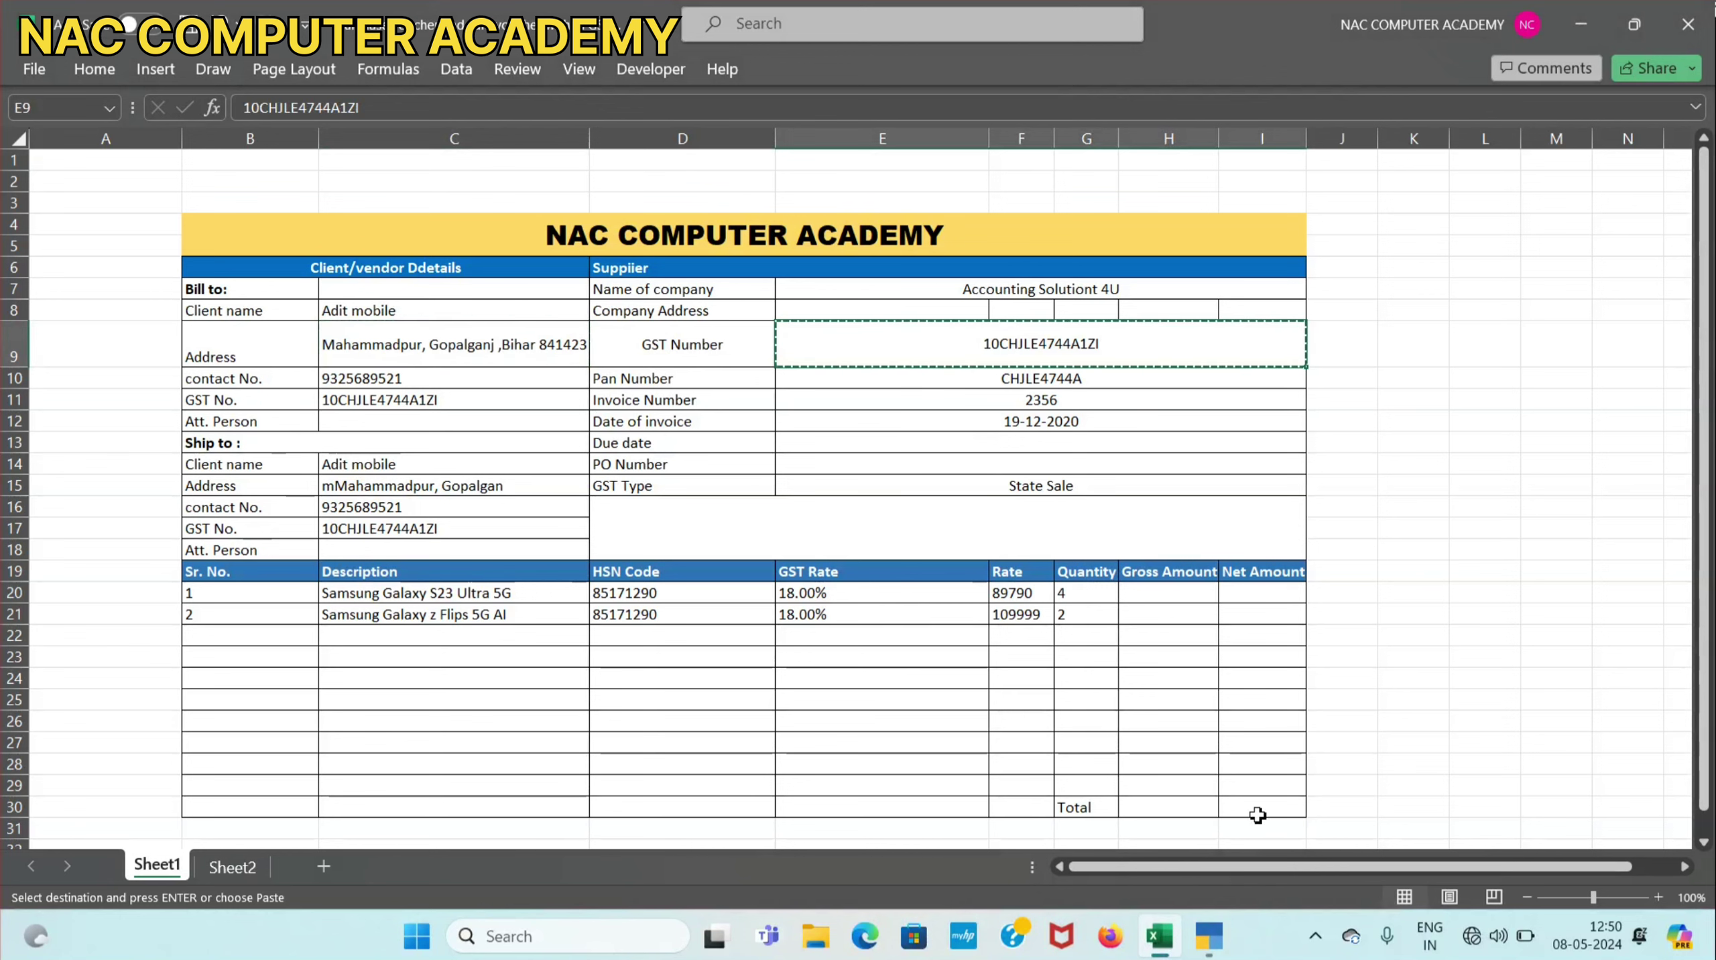
left_click(1200, 943)
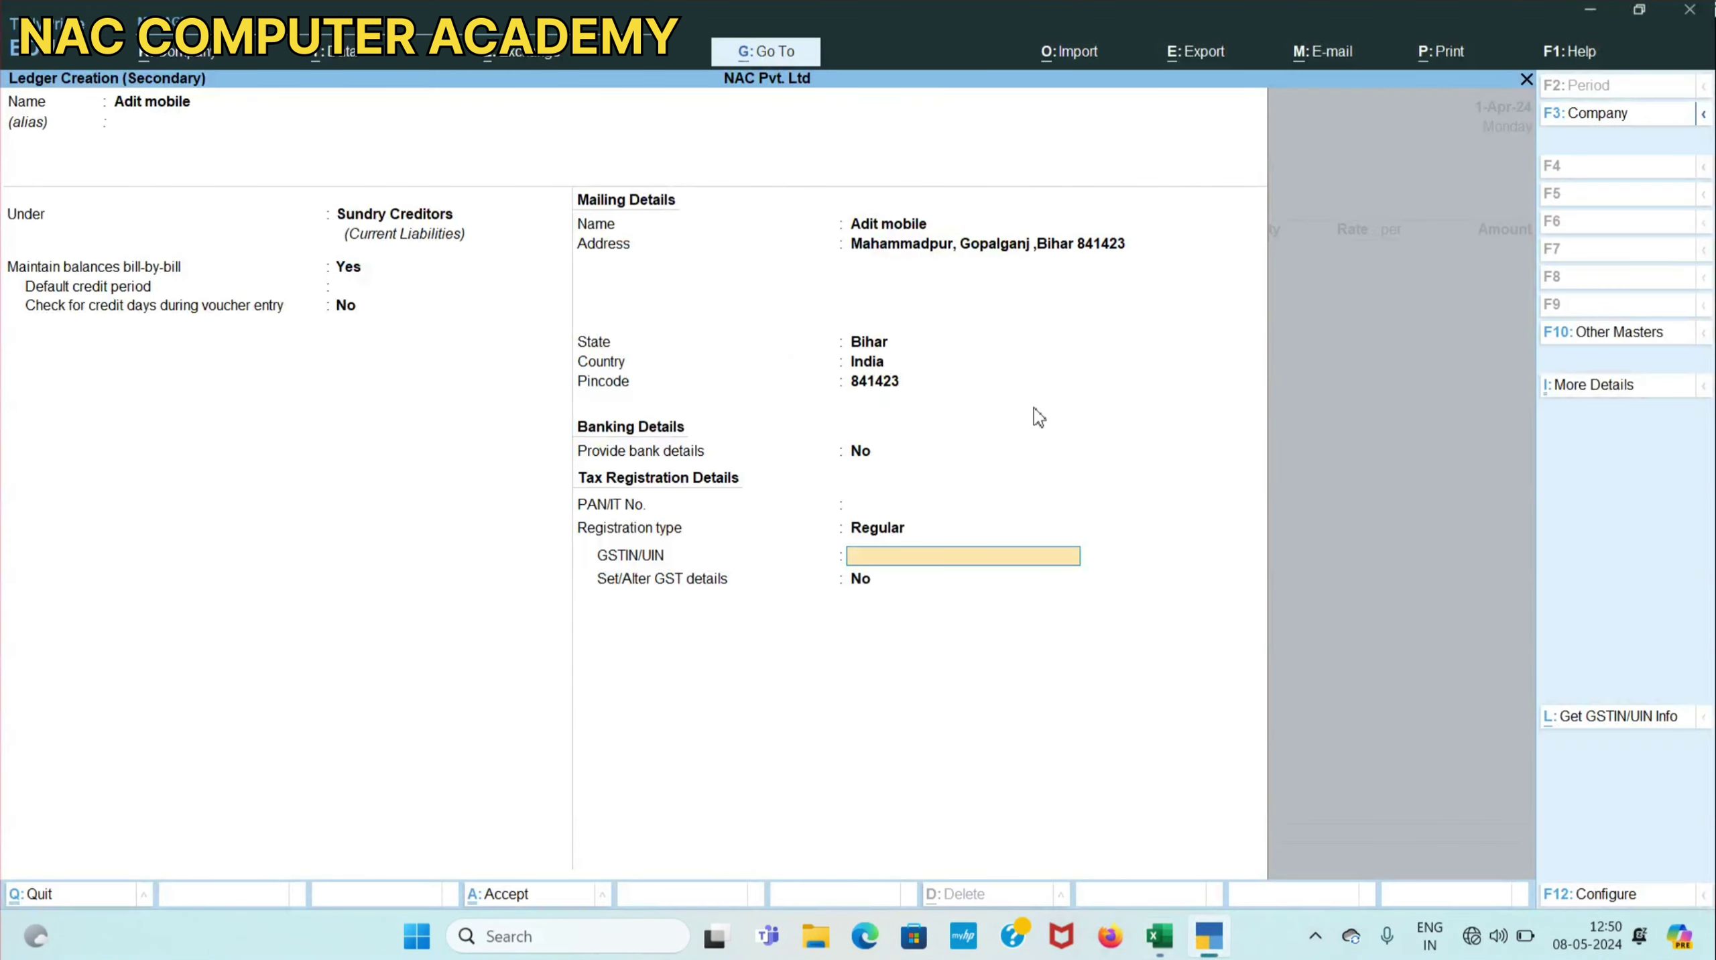
key("ctrl")
key("ctrl+v")
key("alt+l")
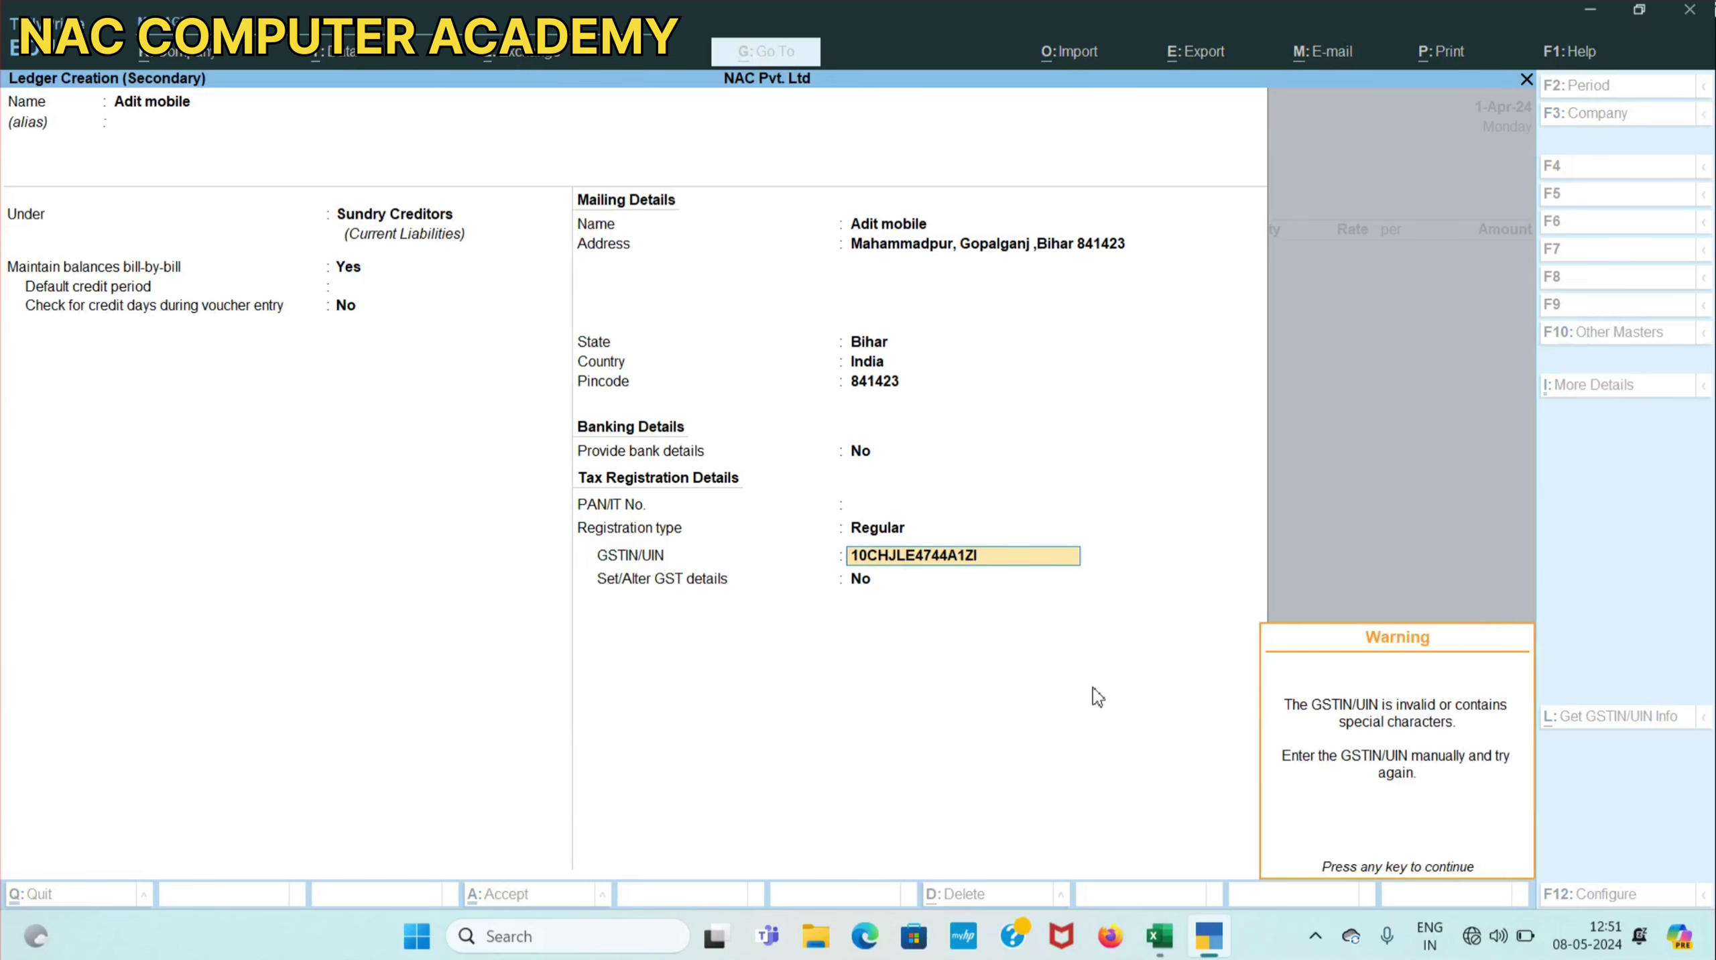
Leave Set/Alter GST details at No and save the Adit mobile ledger.
key("Return")
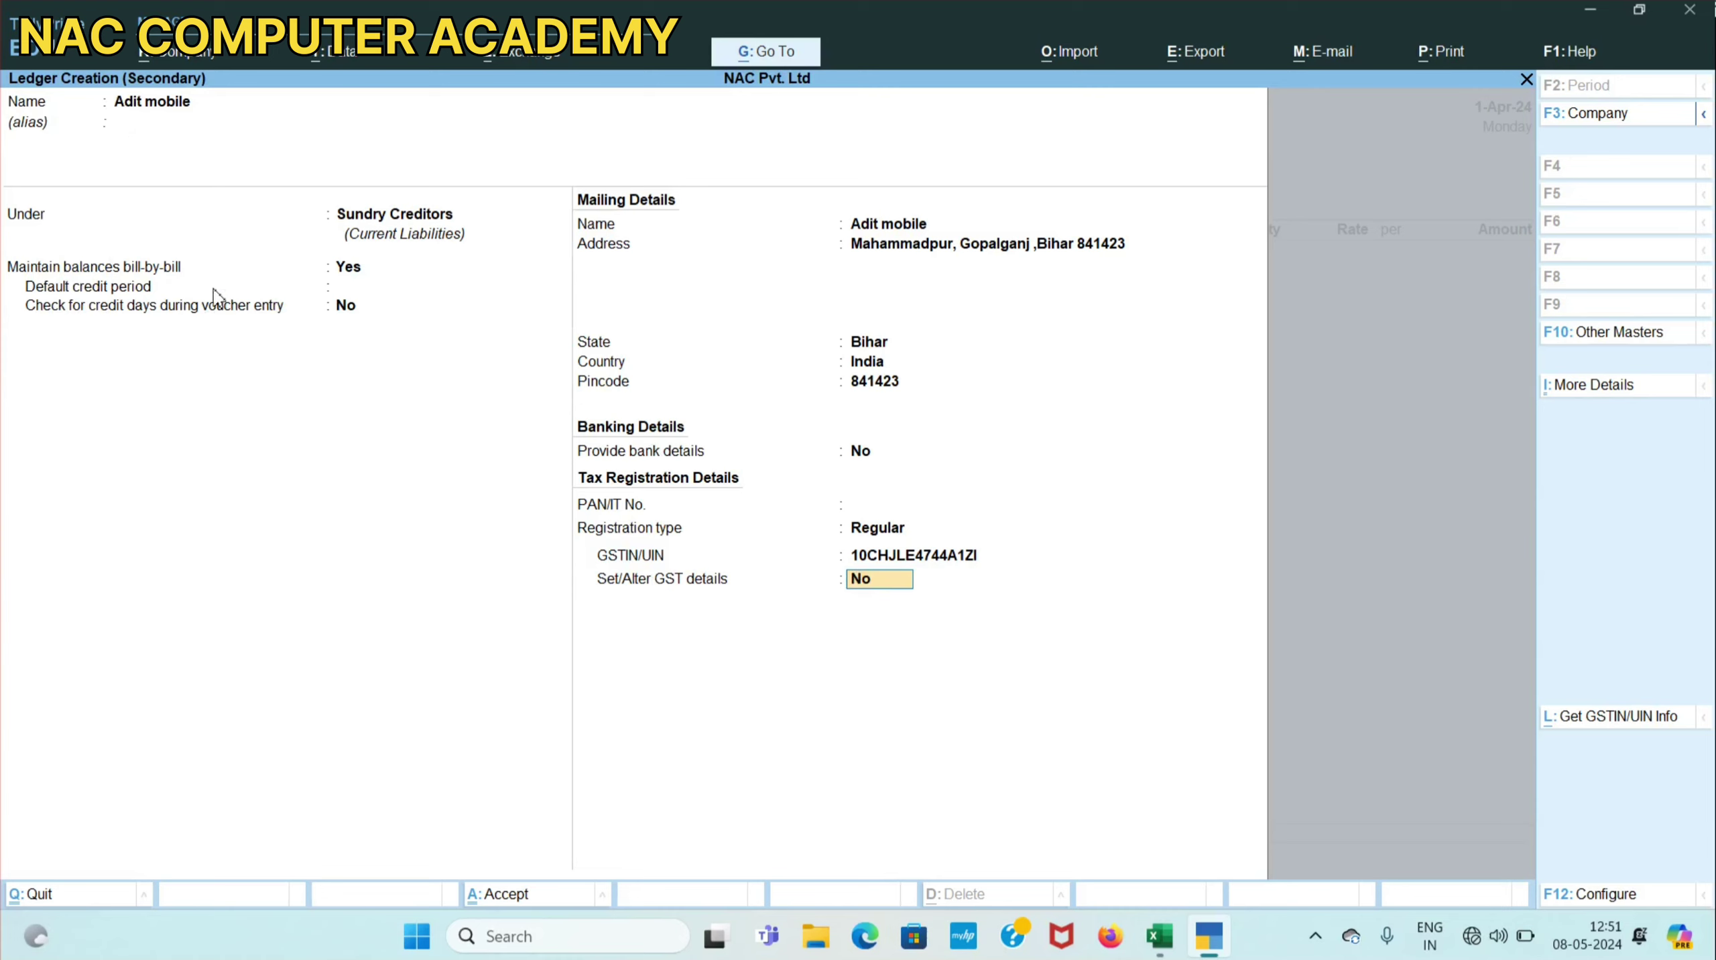
key("Return")
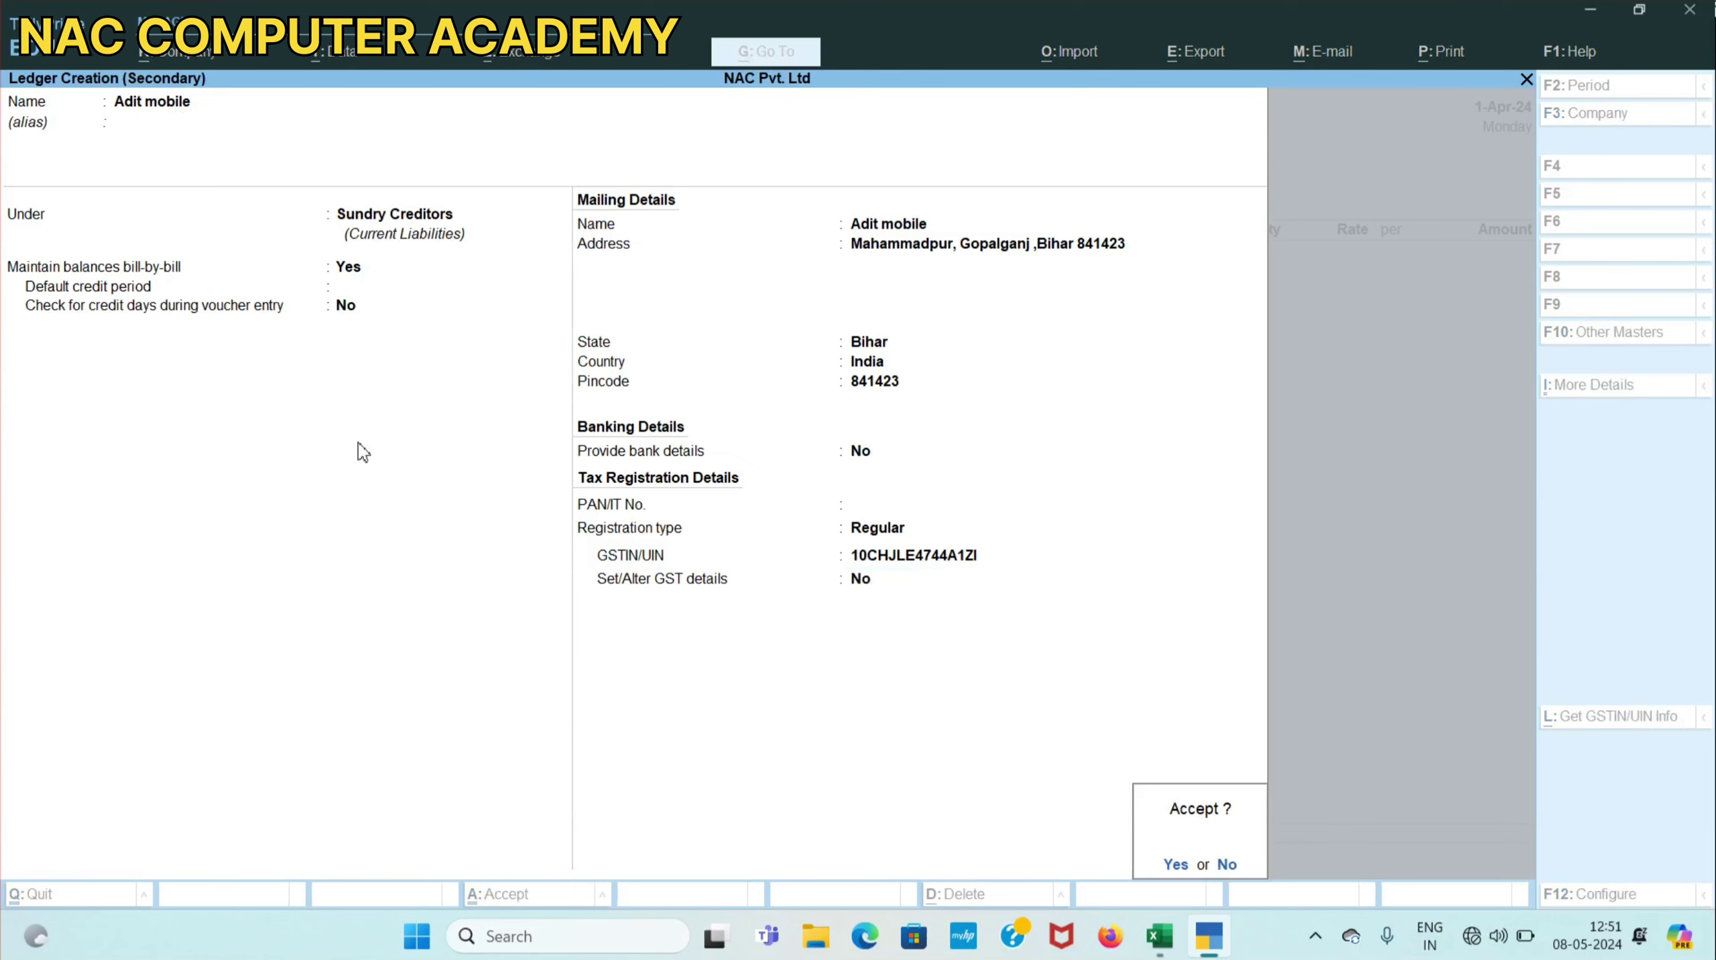
key("Return")
Leave the voucher's receipt details blank and accept the party details for supplier Adit mobile.
key("Return")
key("Return")
key("Return")
key("Return")
key("Return")
key("Return")
key("Return")
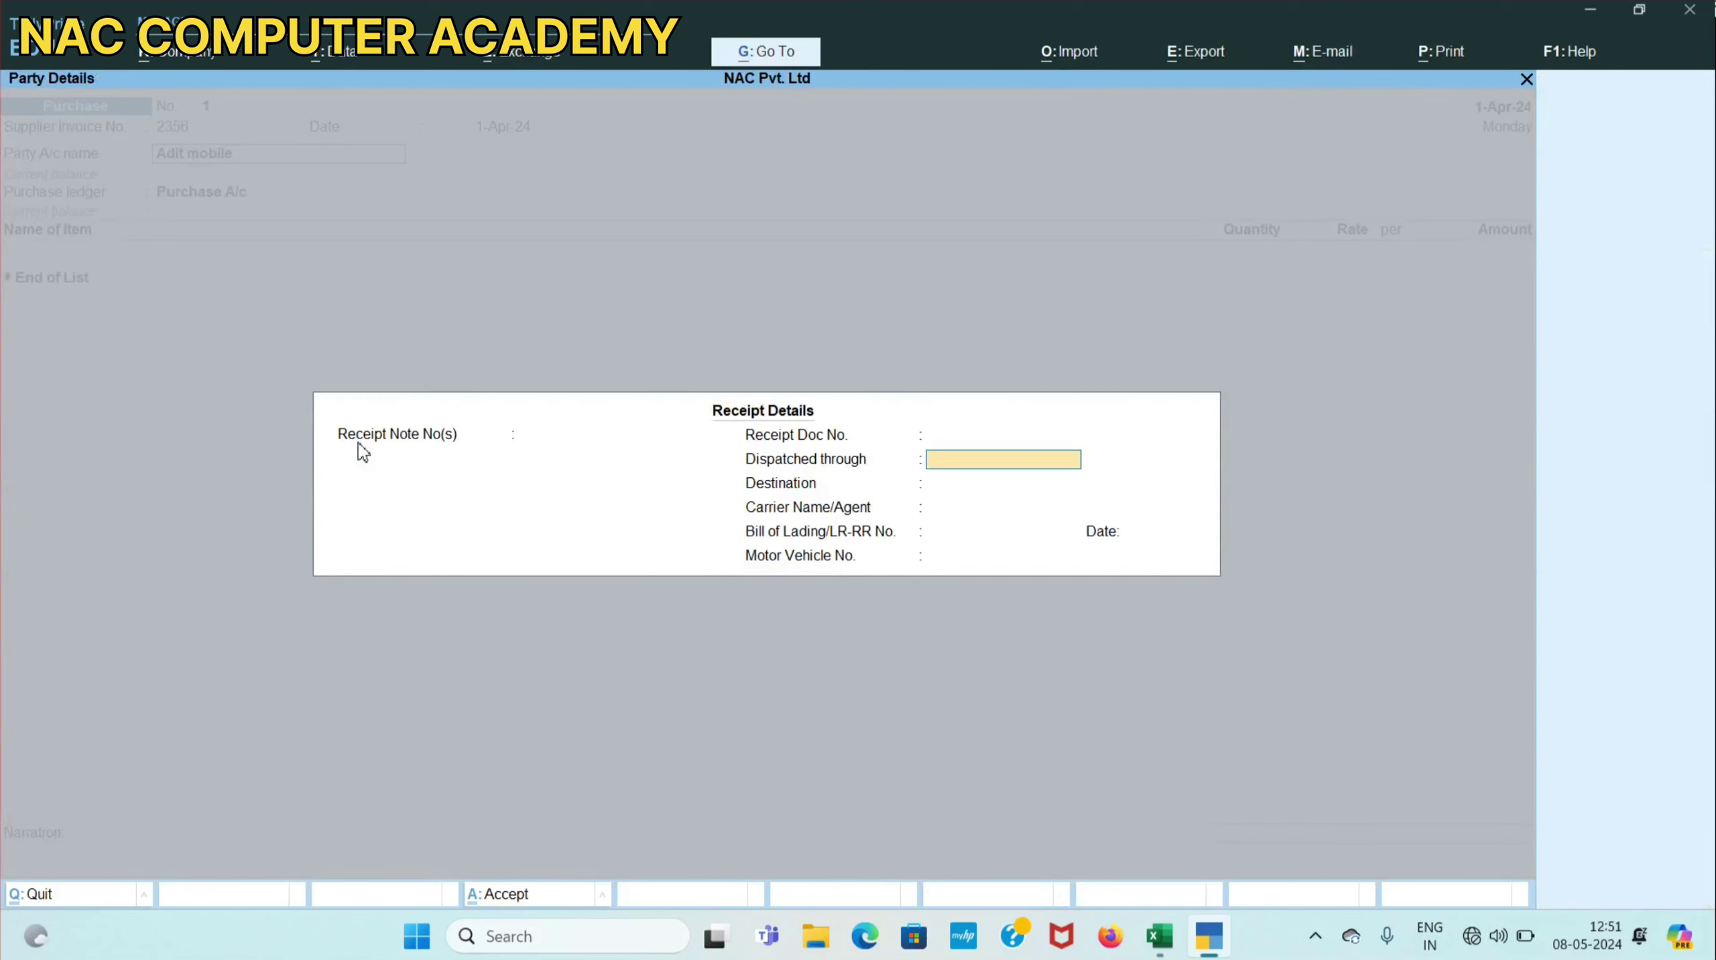
key("Return")
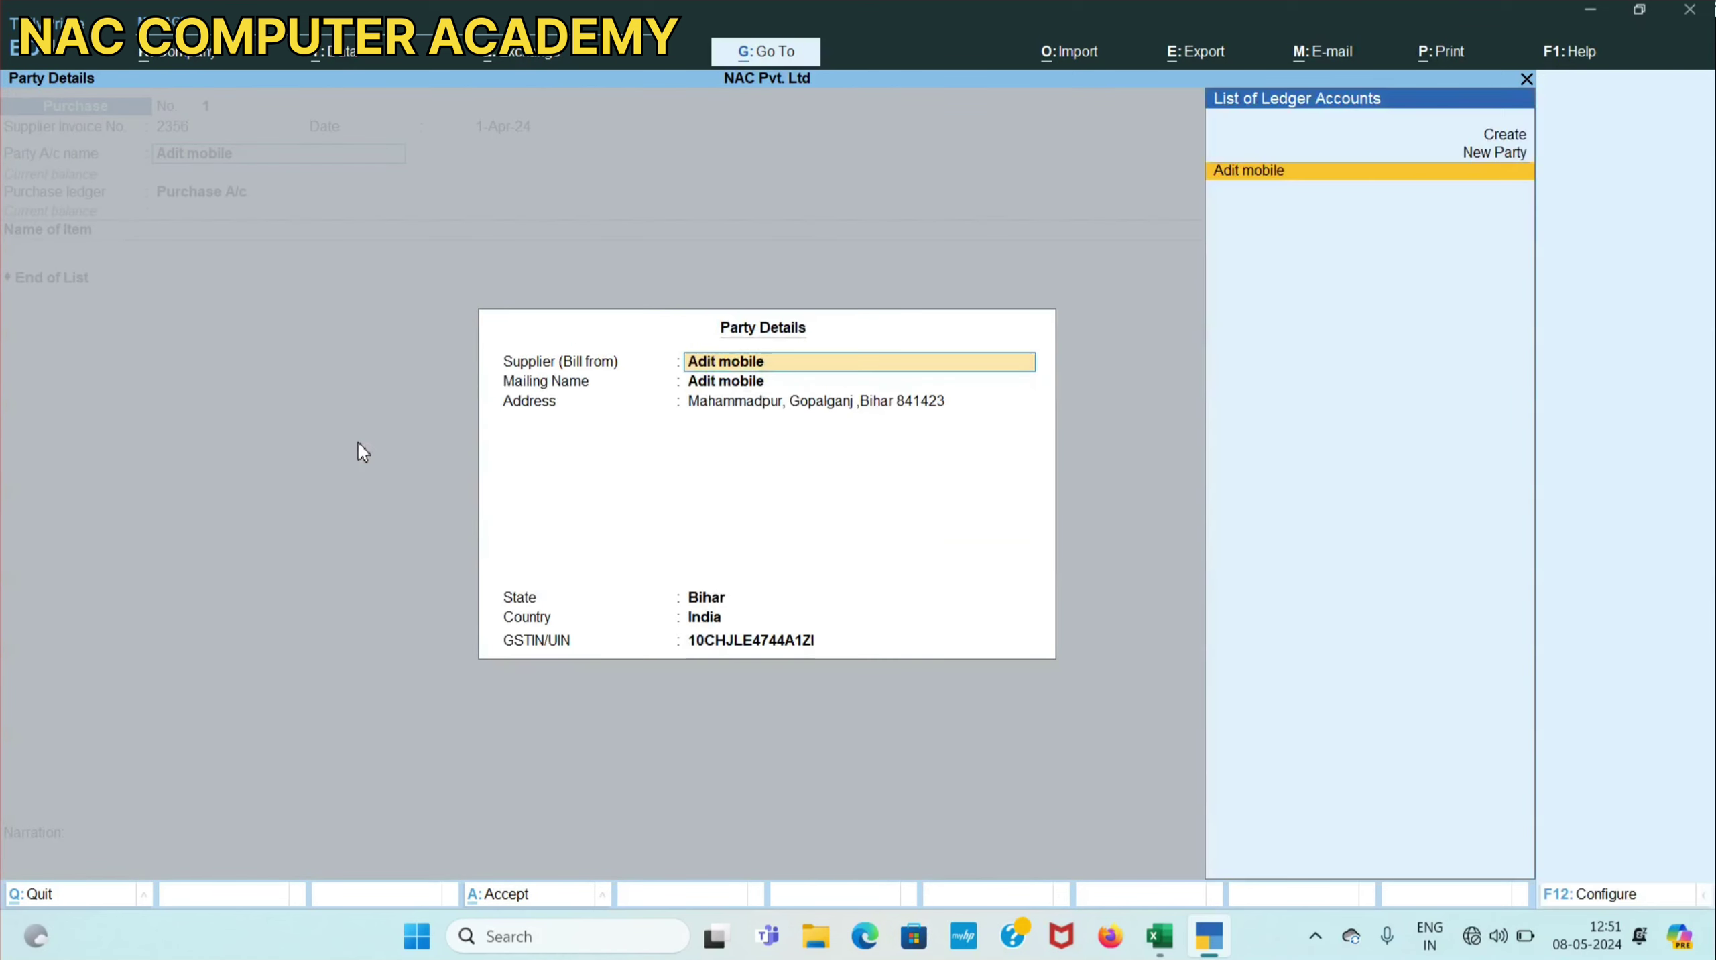
key("Return")
key("Return")
key("Return")
key("Return")
key("Return")
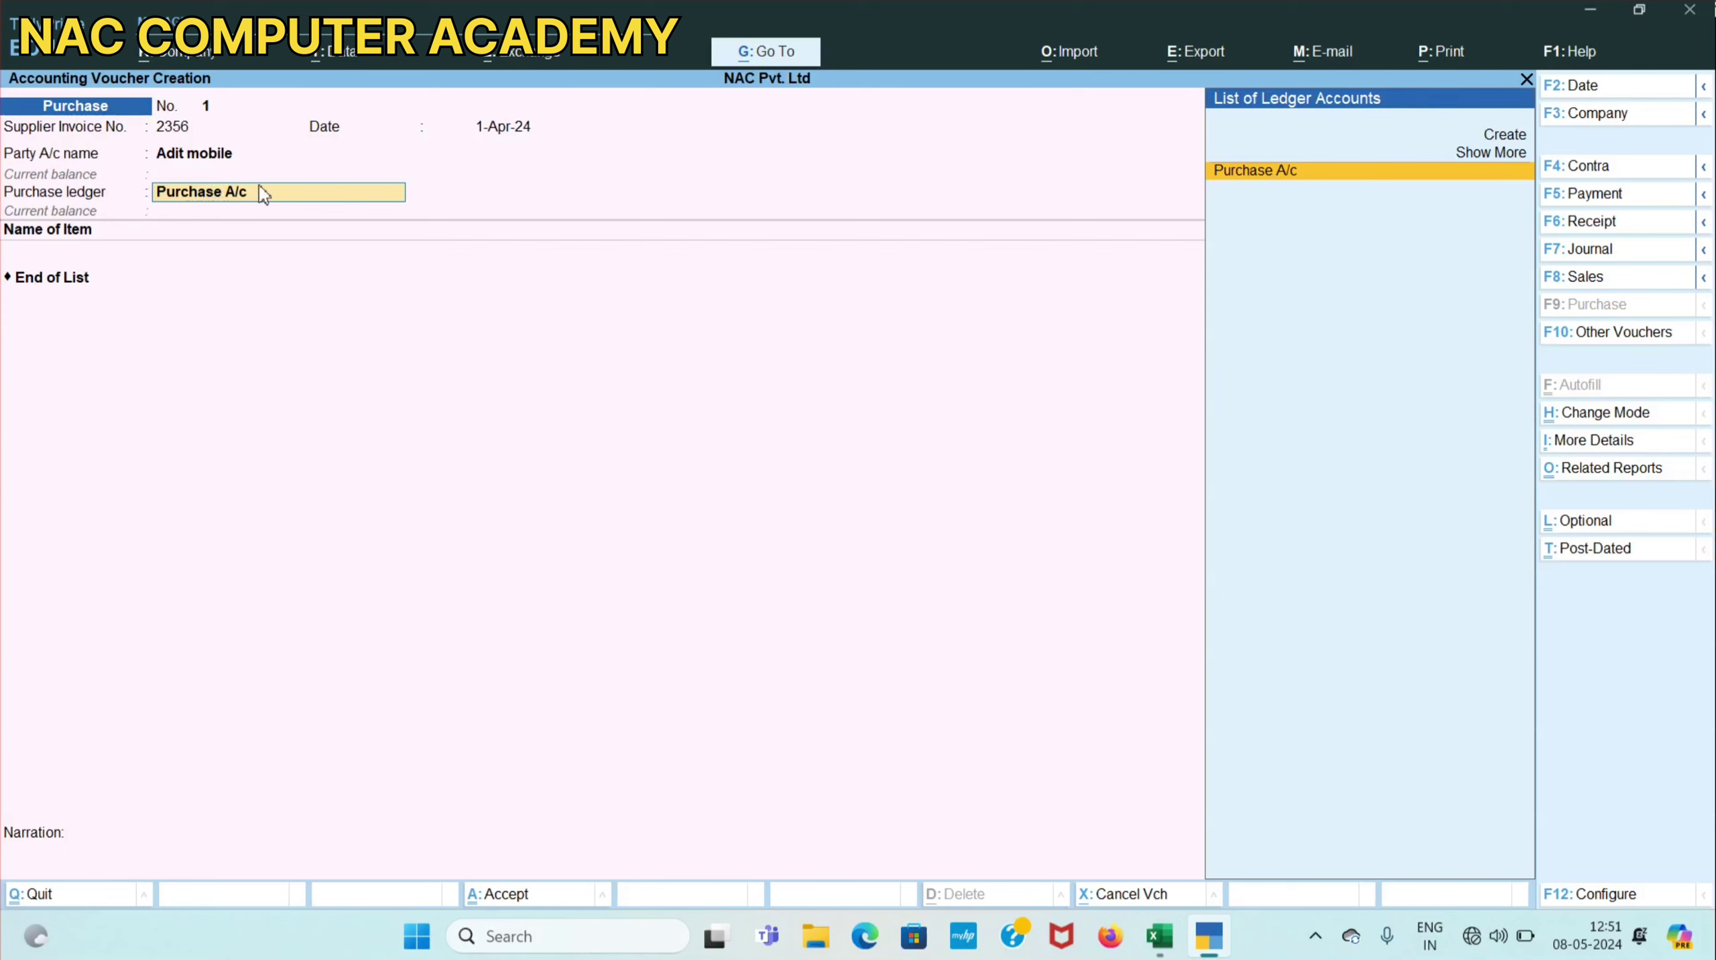
Create a new purchase ledger named PURCHASE A/C 2 under the Purchase Accounts group.
left_click(1503, 137)
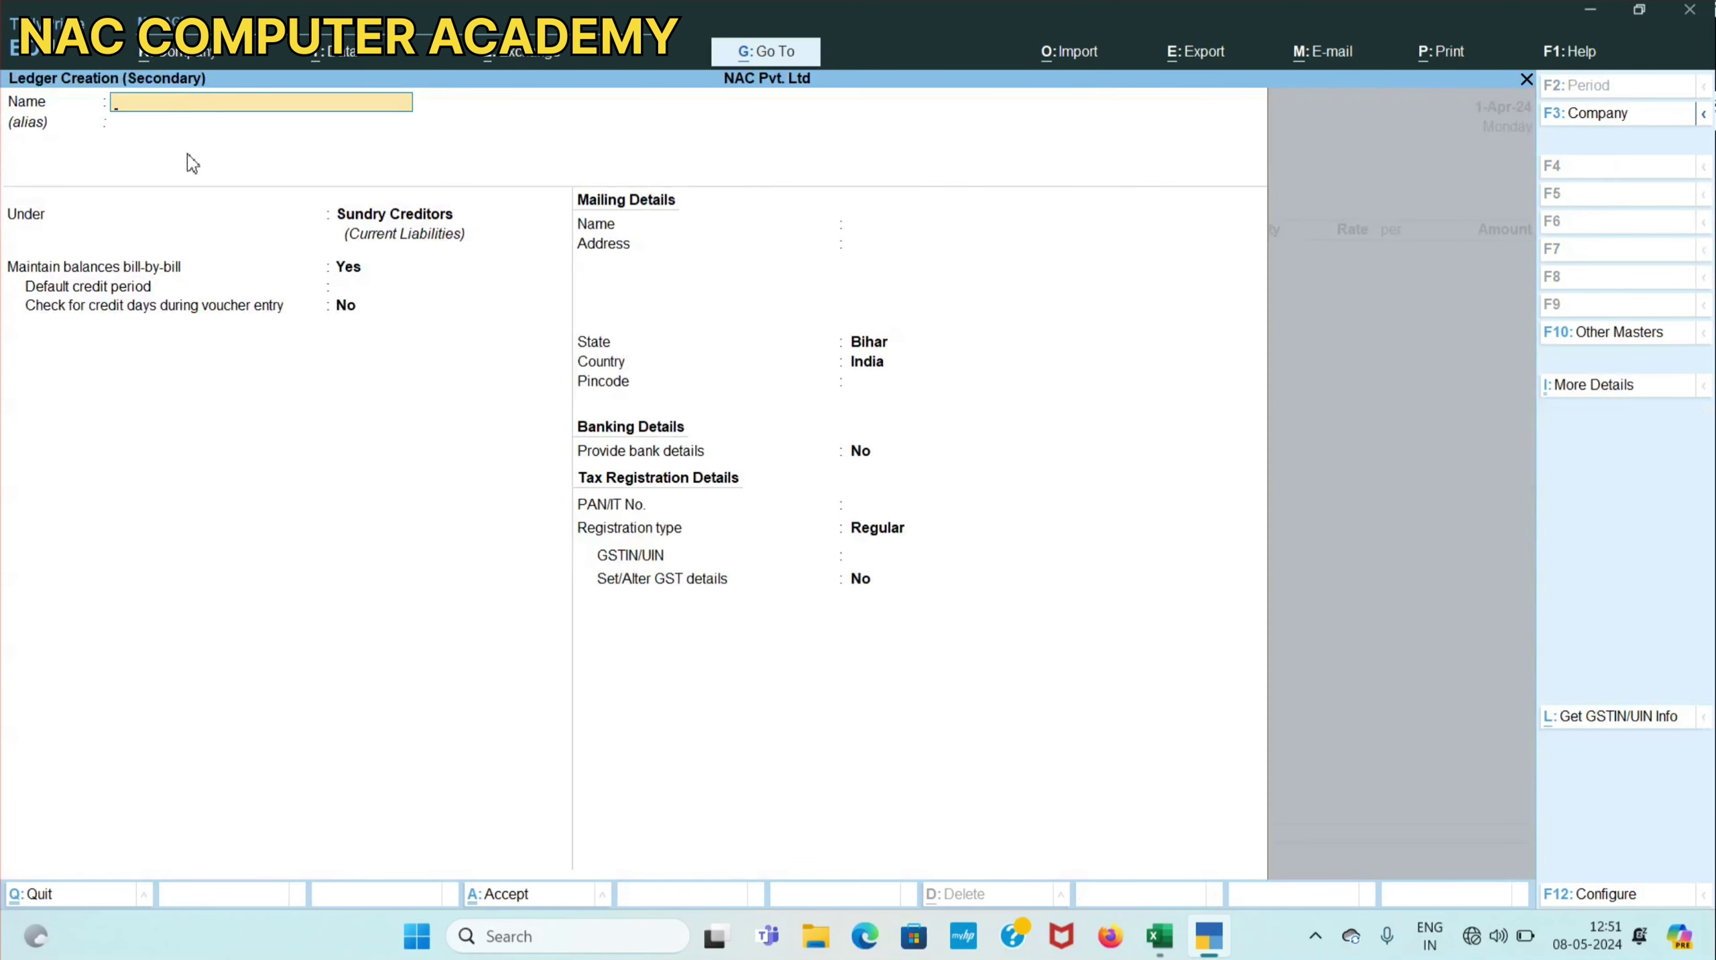
type("PURCHASE A/C 2")
key("Return")
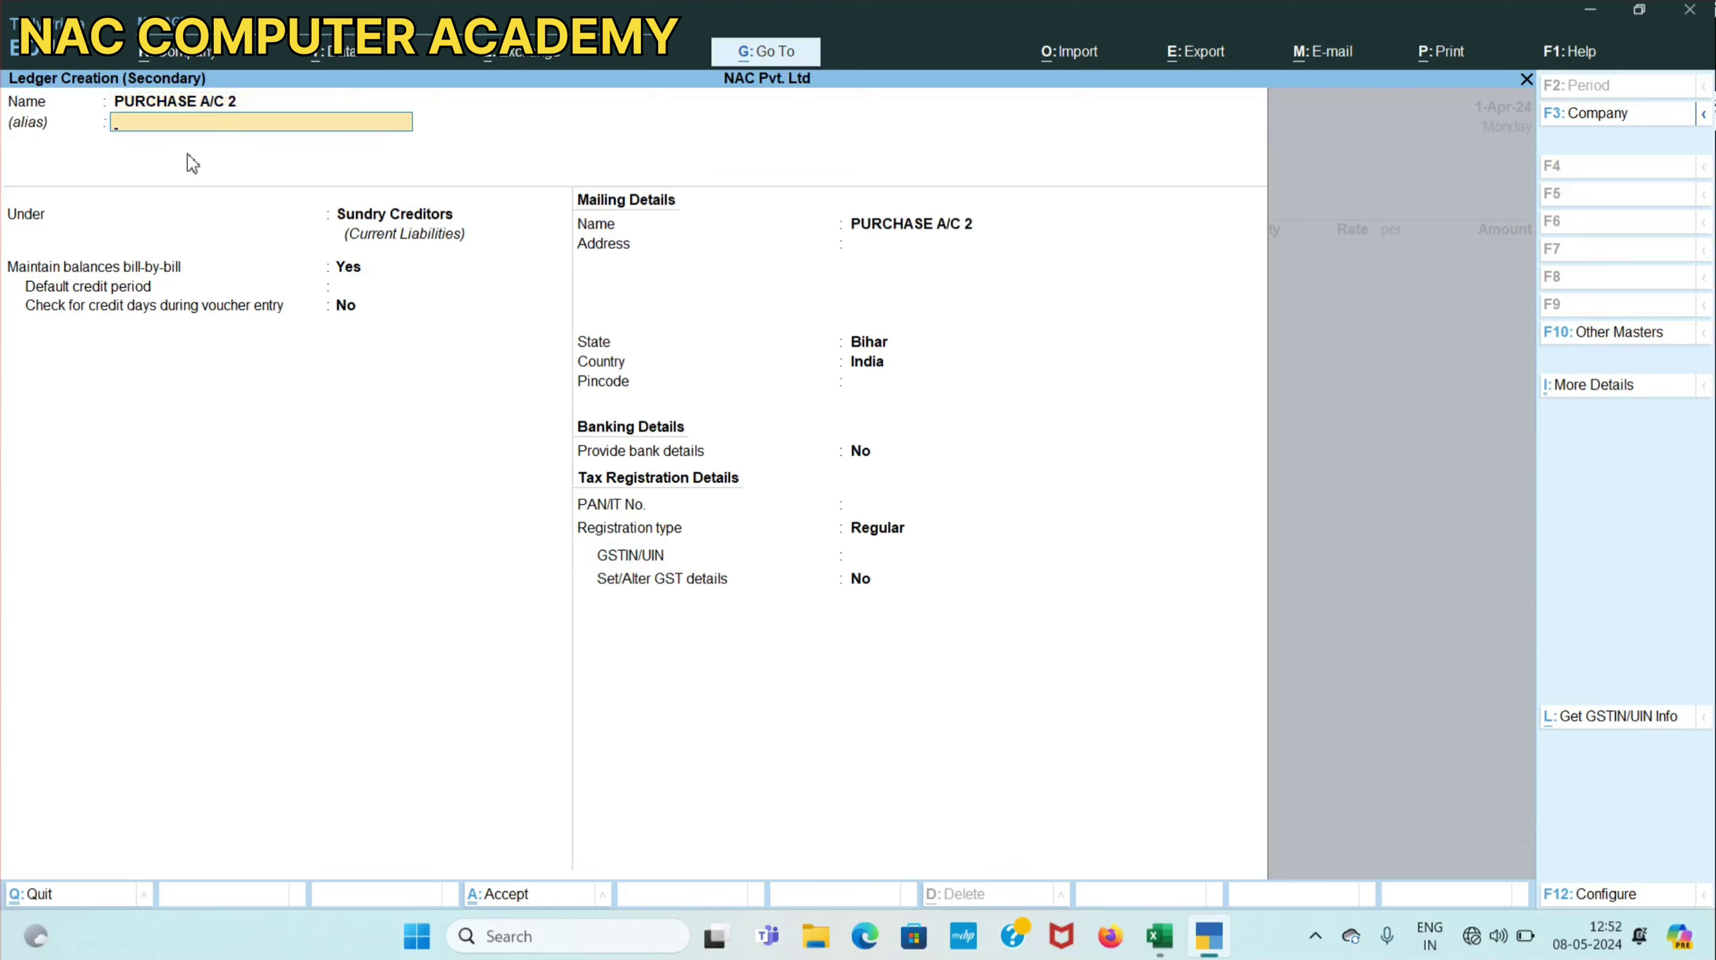
key("Return")
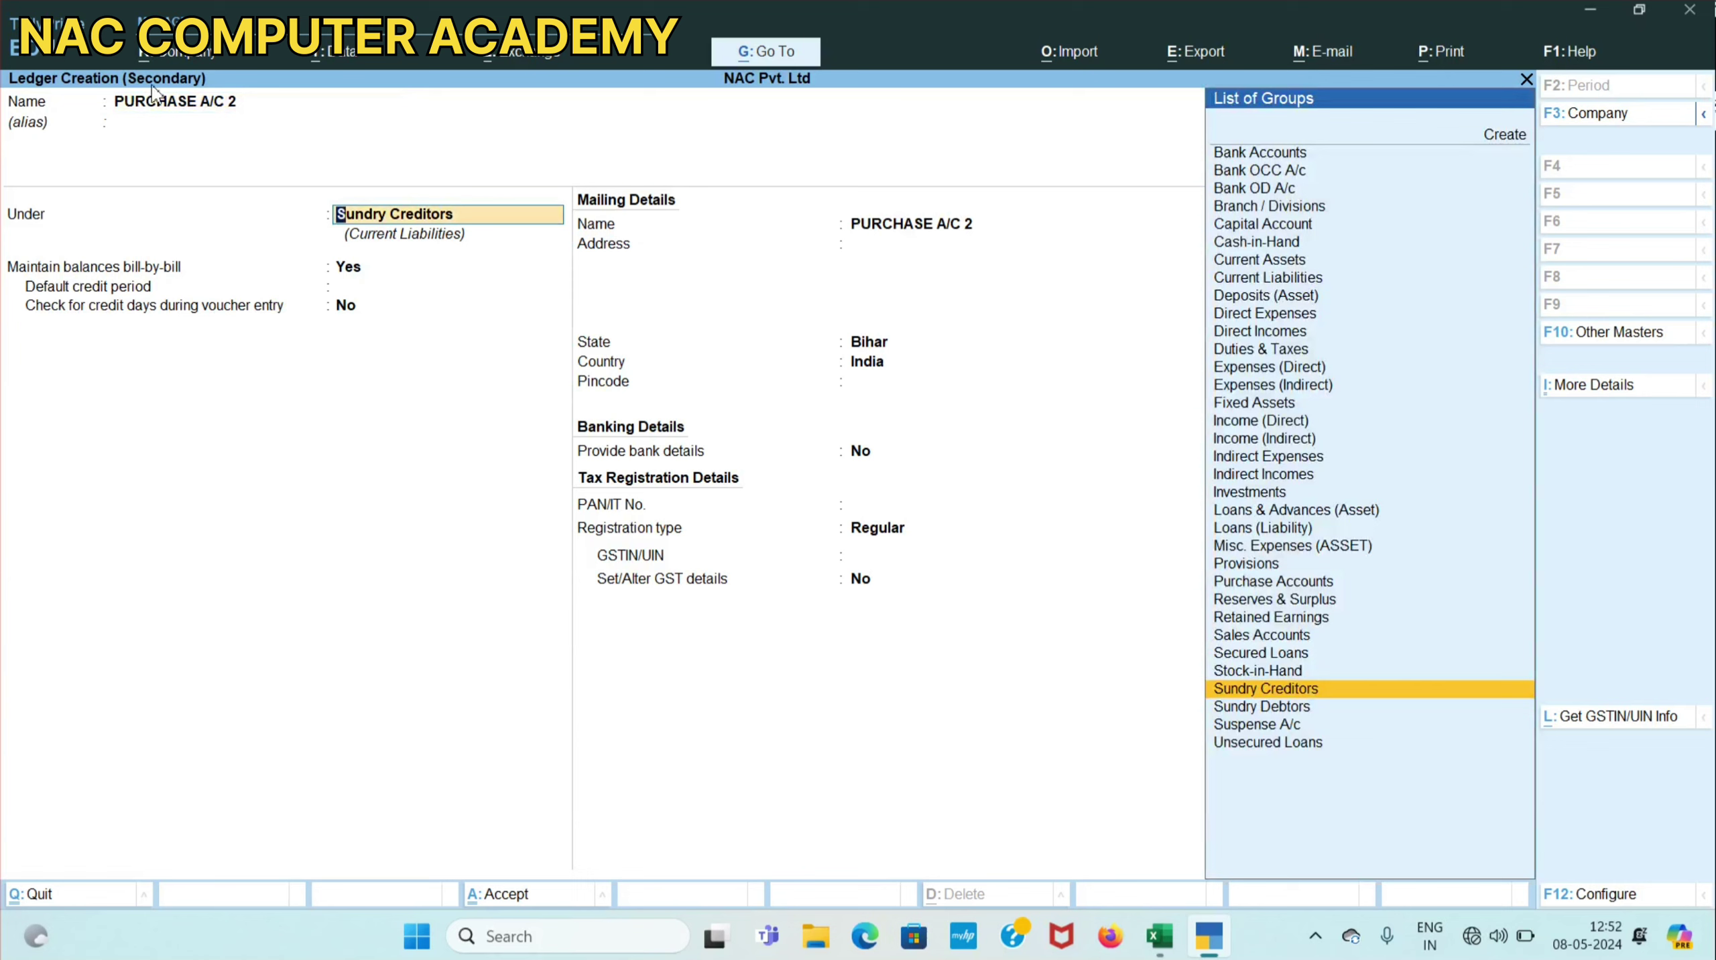
type("PU")
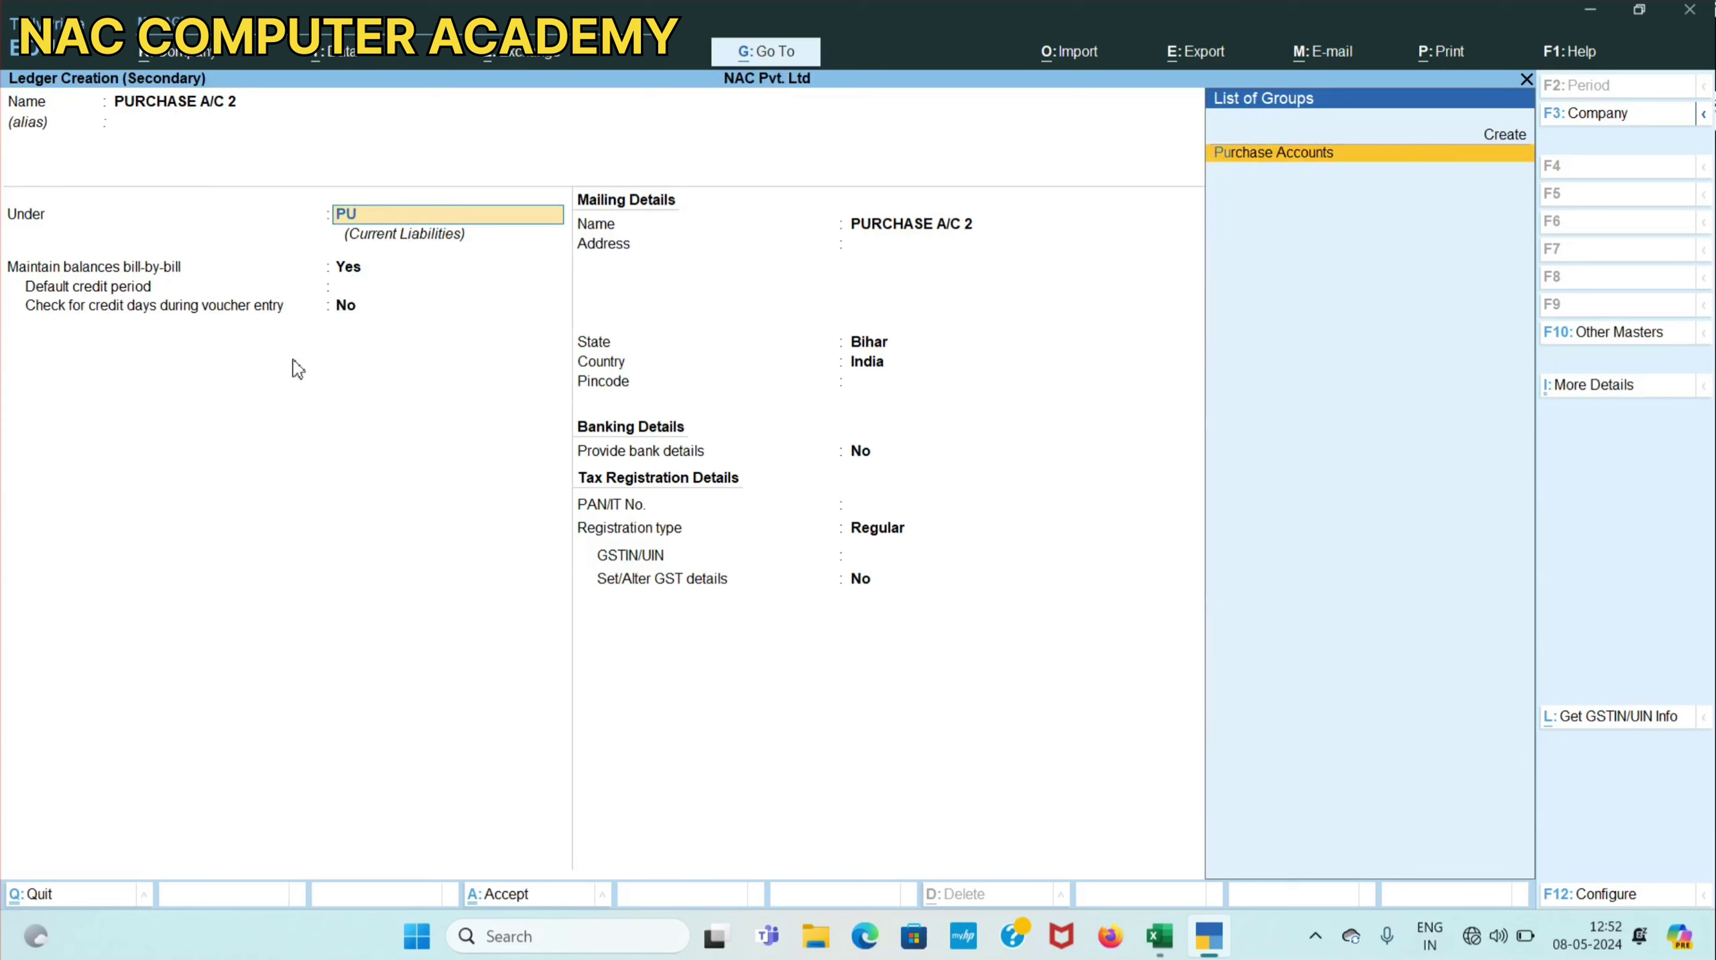
left_click(1305, 154)
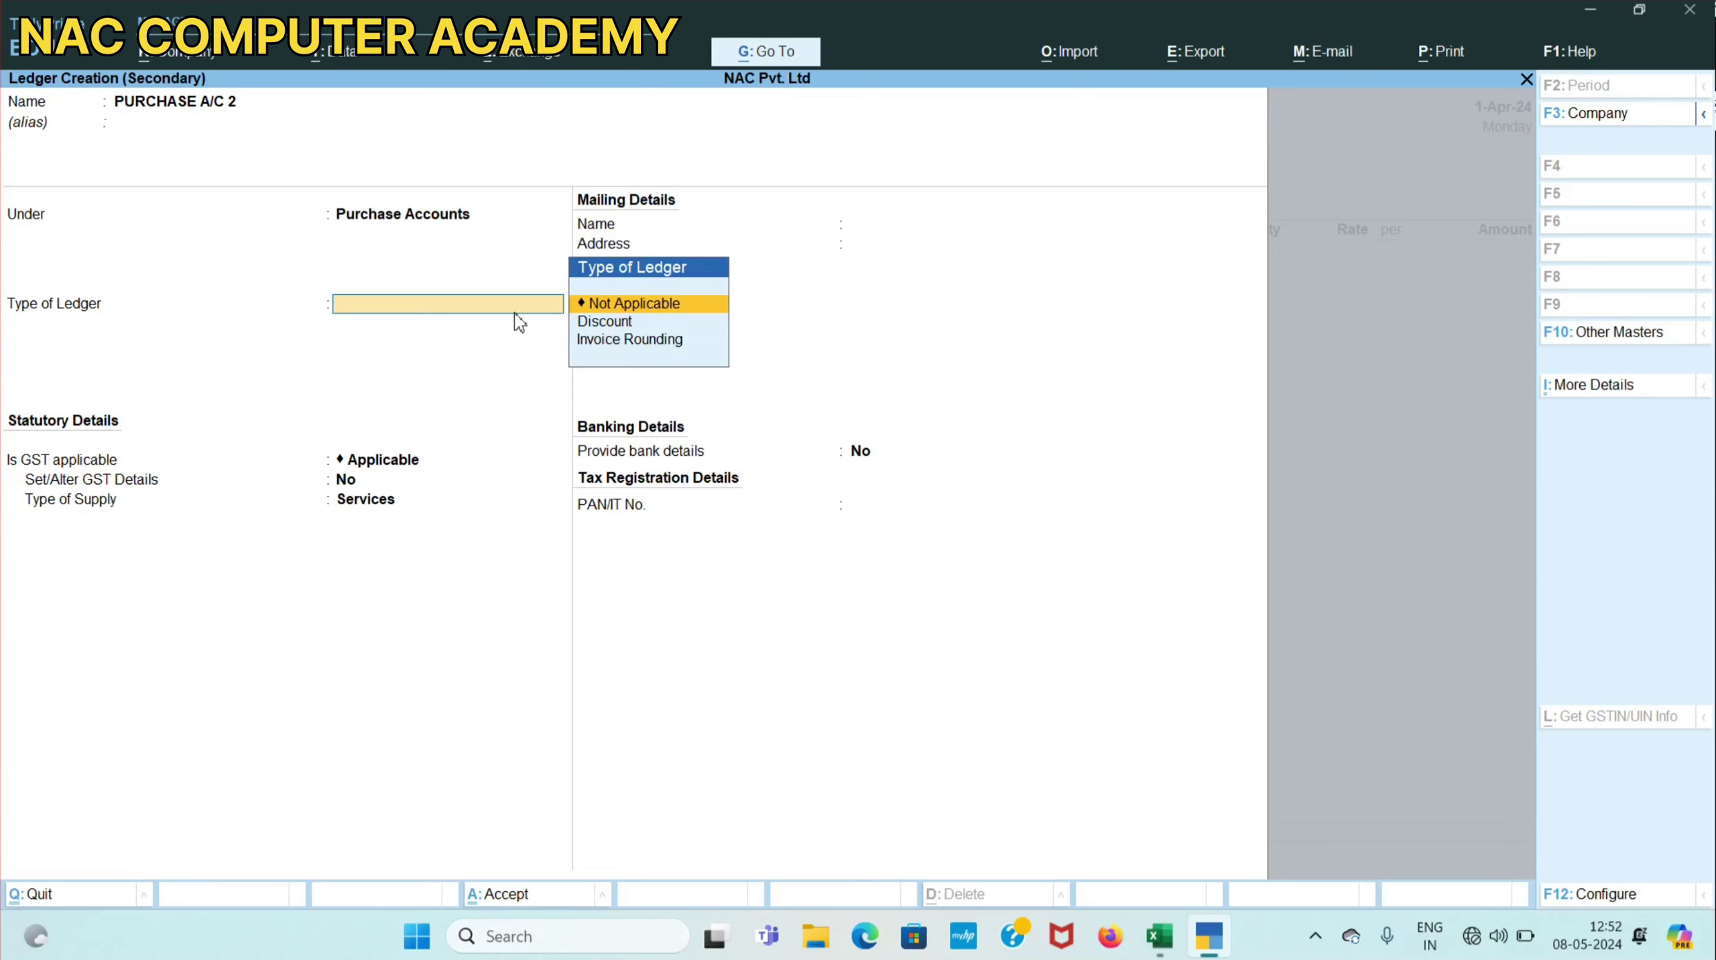
Set the ledger type to Not Applicable, GST to Applicable and the type of supply to Goods, then save the purchase ledger.
key("Return")
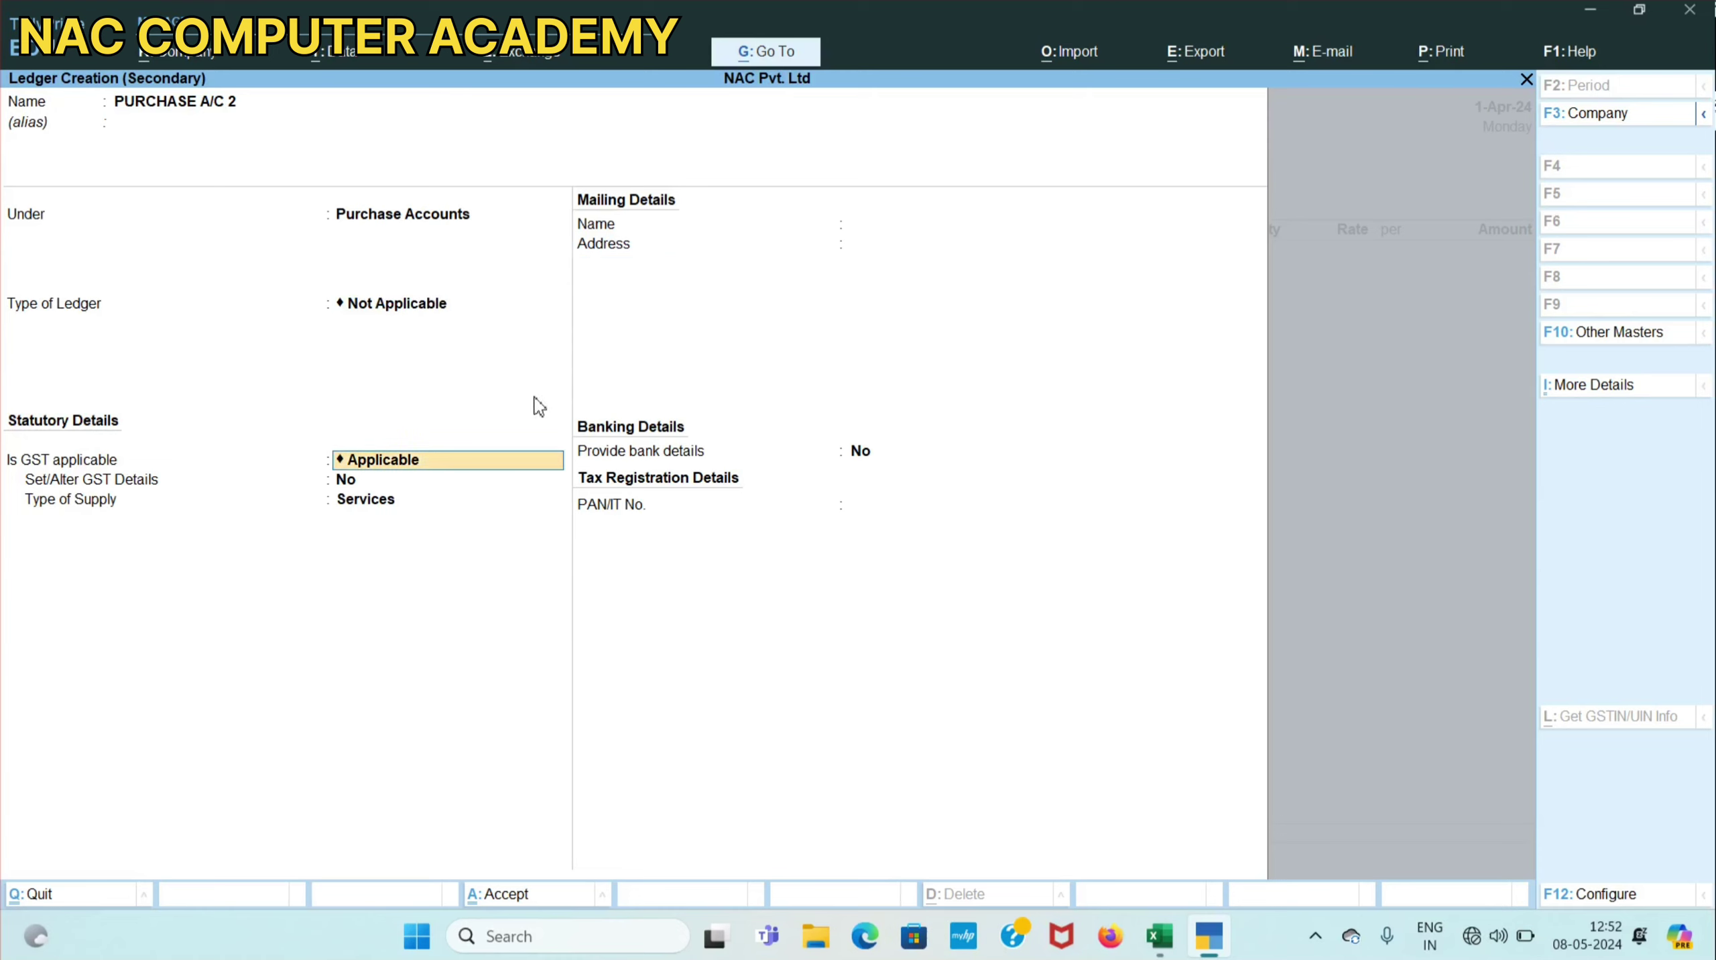
key("Return")
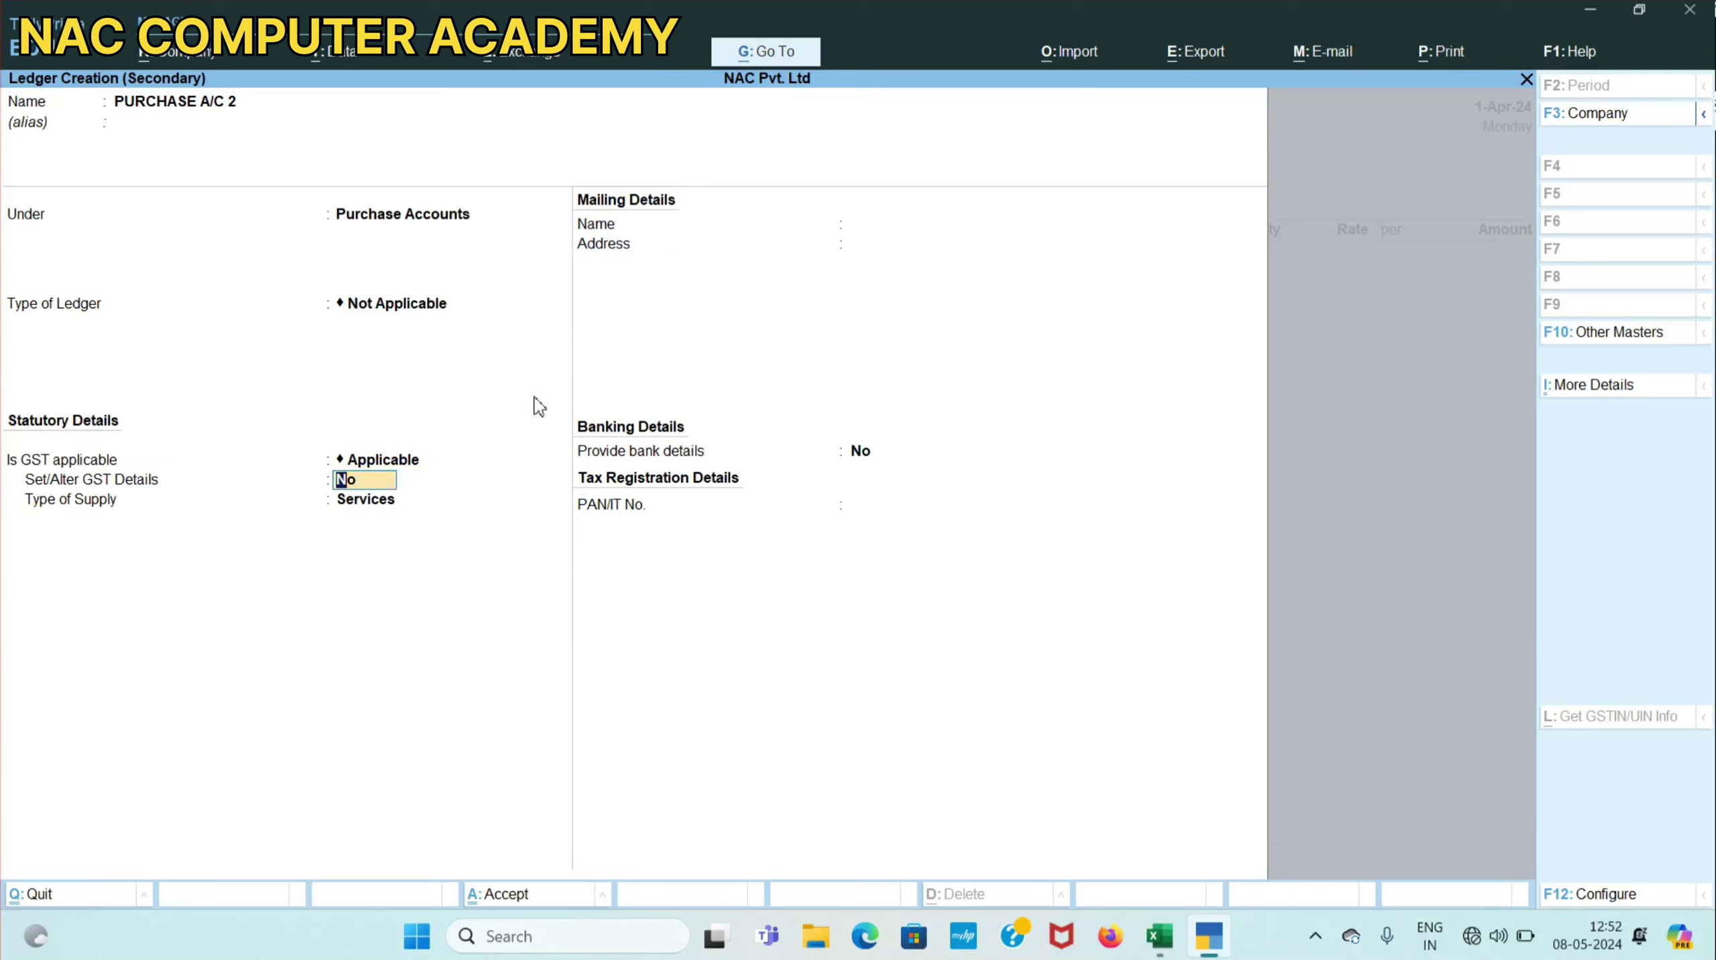
key("Return")
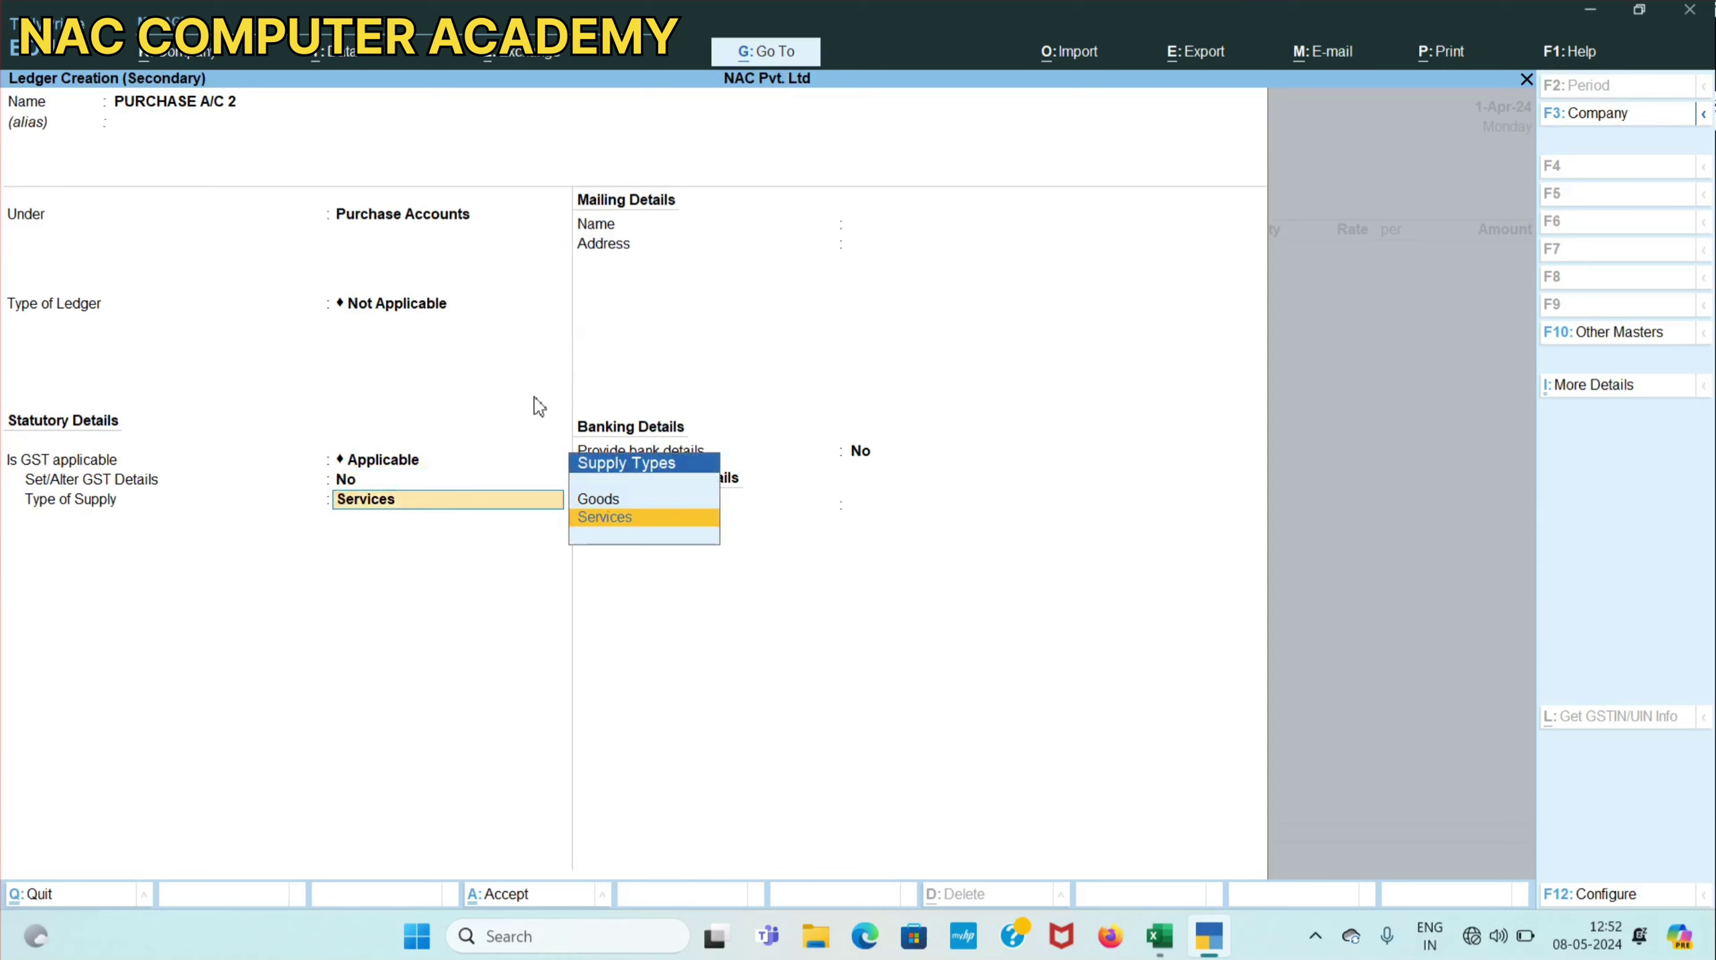
key("Up")
key("Return")
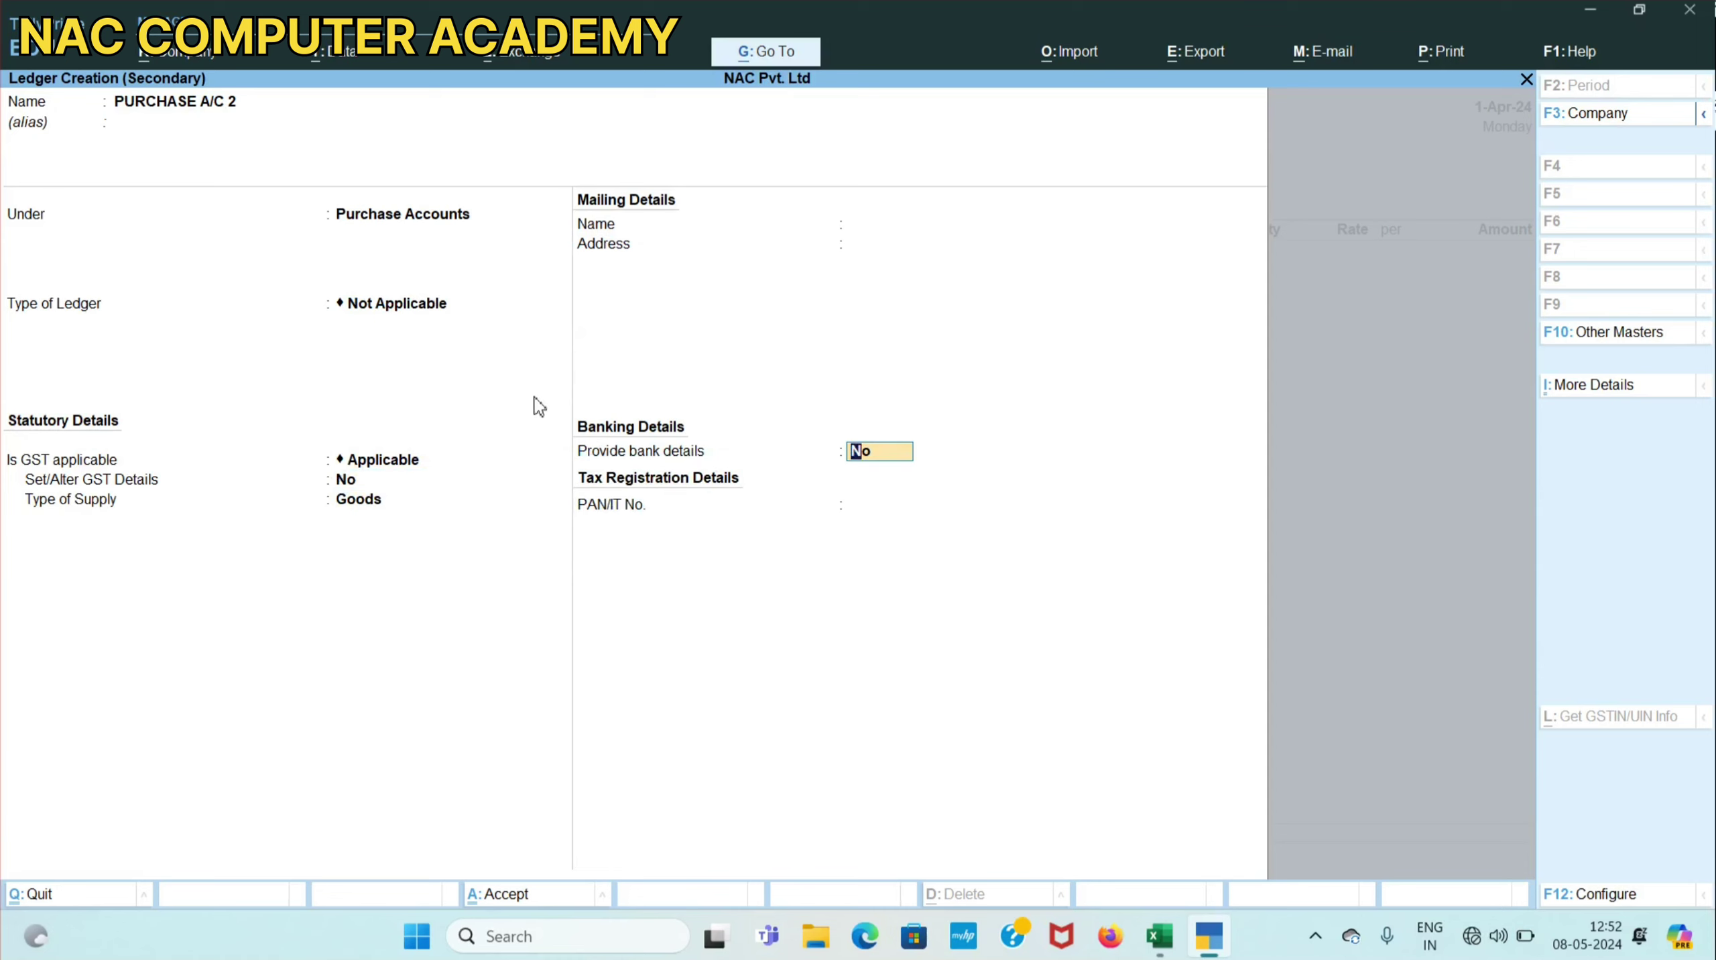
key("Return")
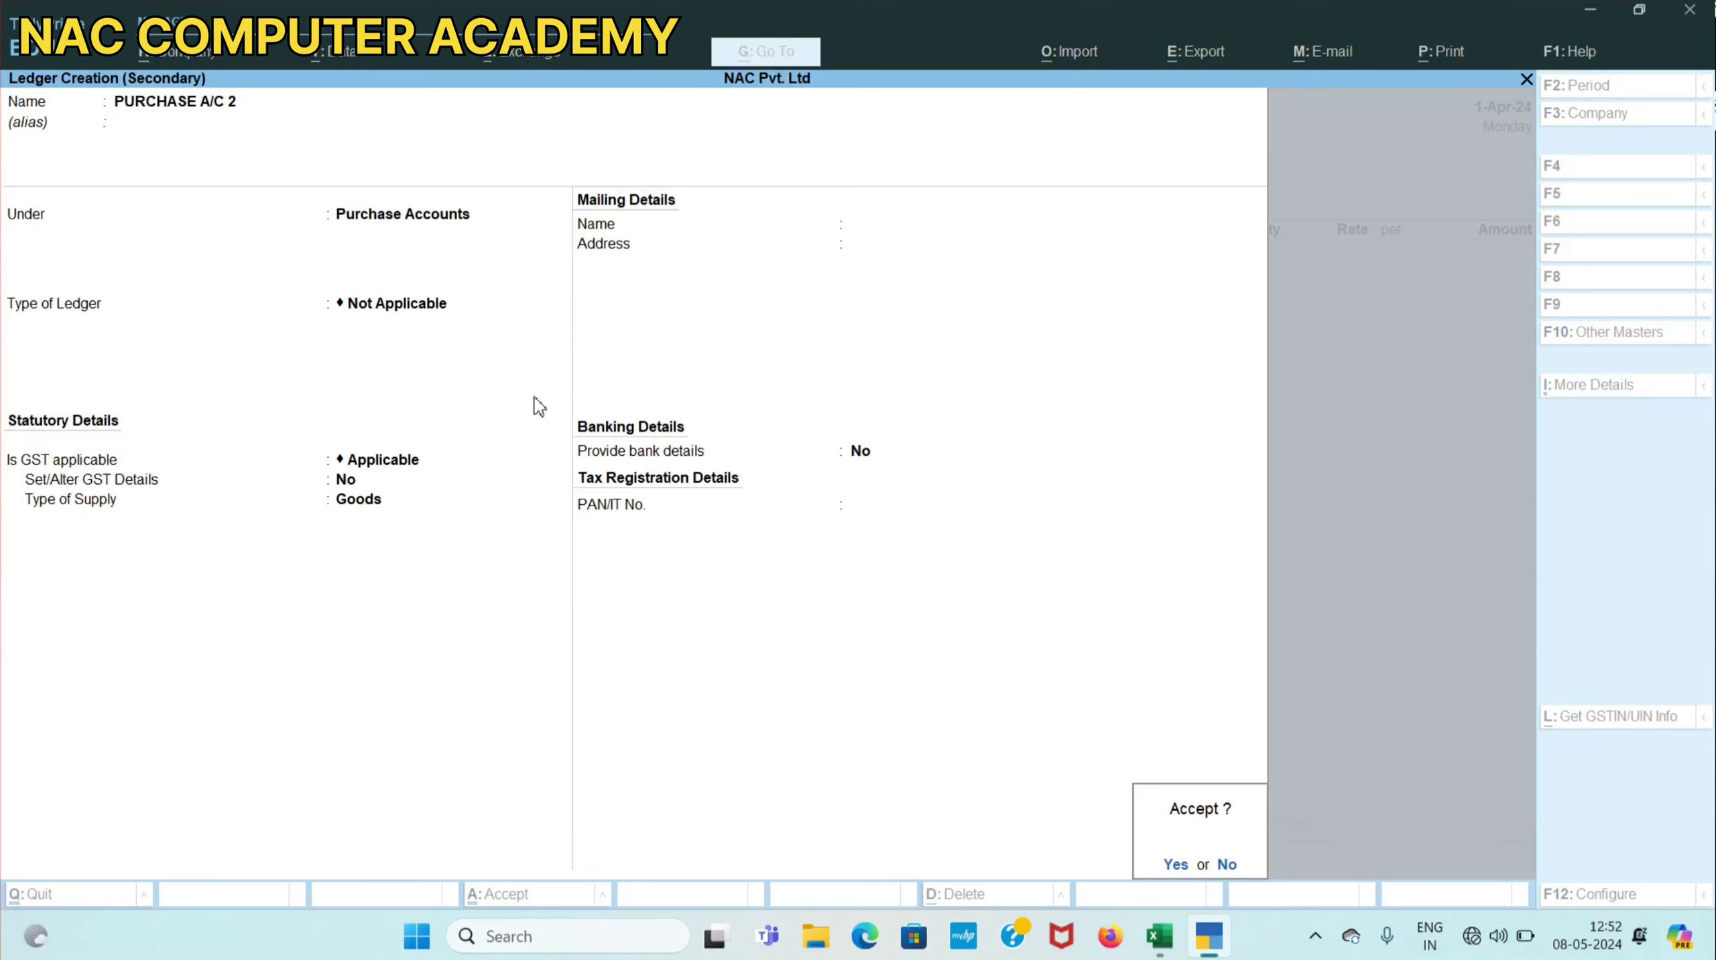
key("Return")
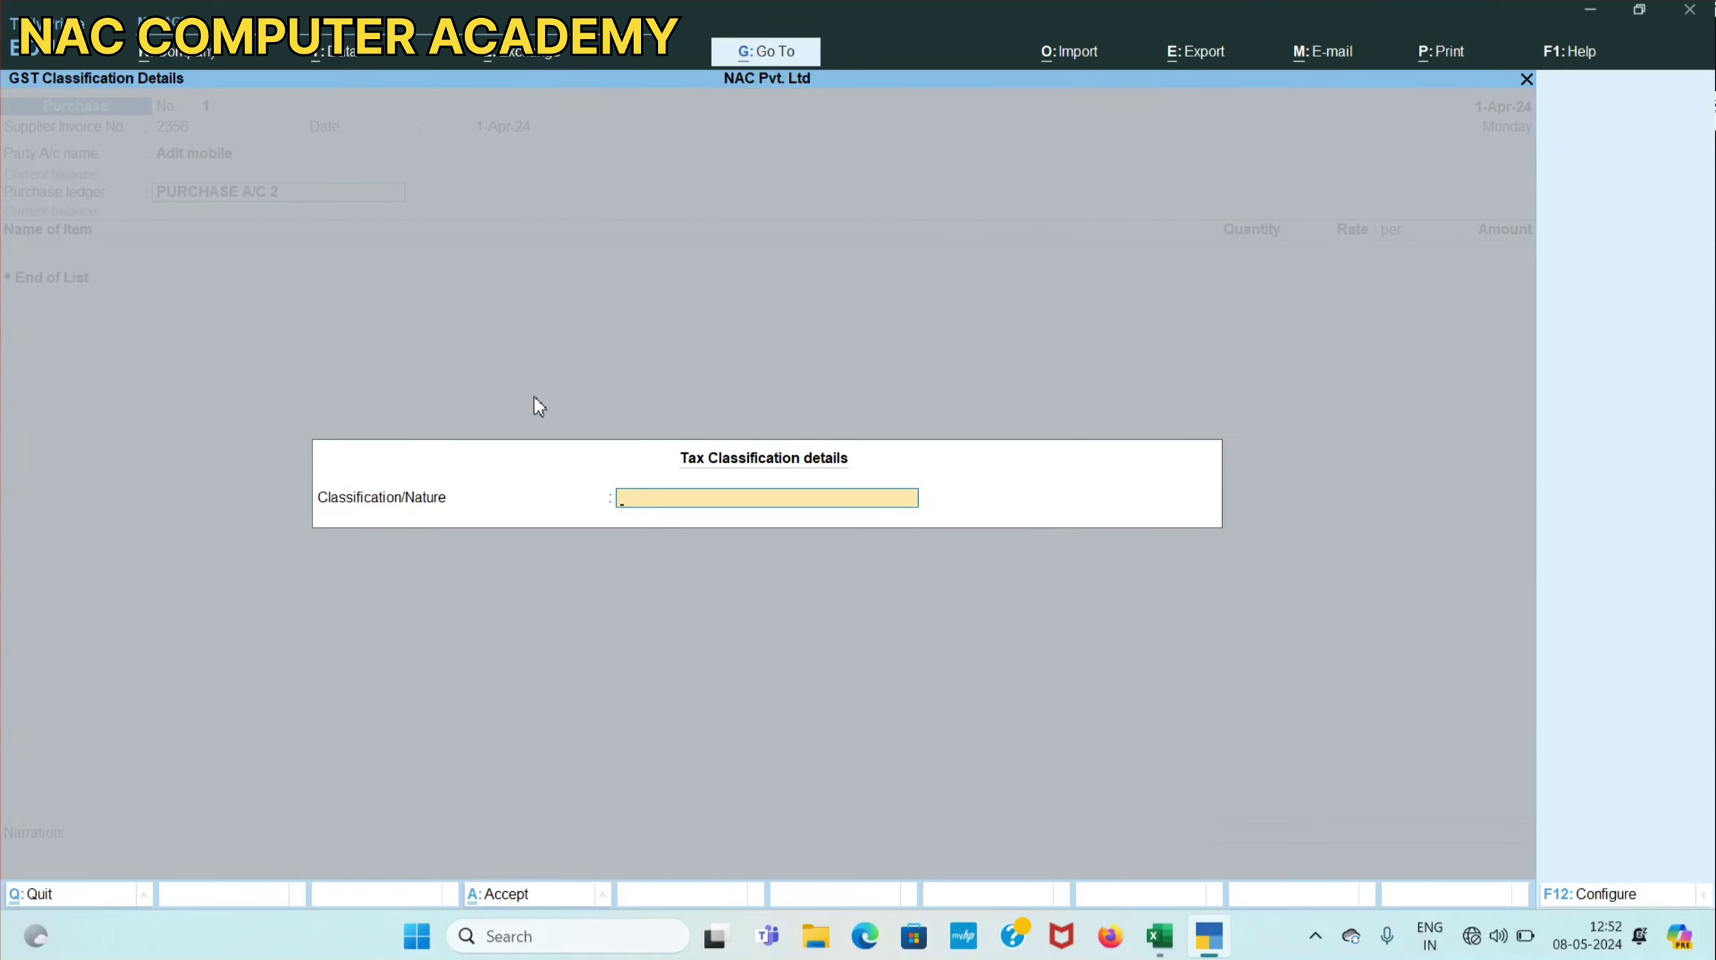
Leave the purchase ledger's tax classification blank and start creating a new stock item from the voucher's item line.
key("Return")
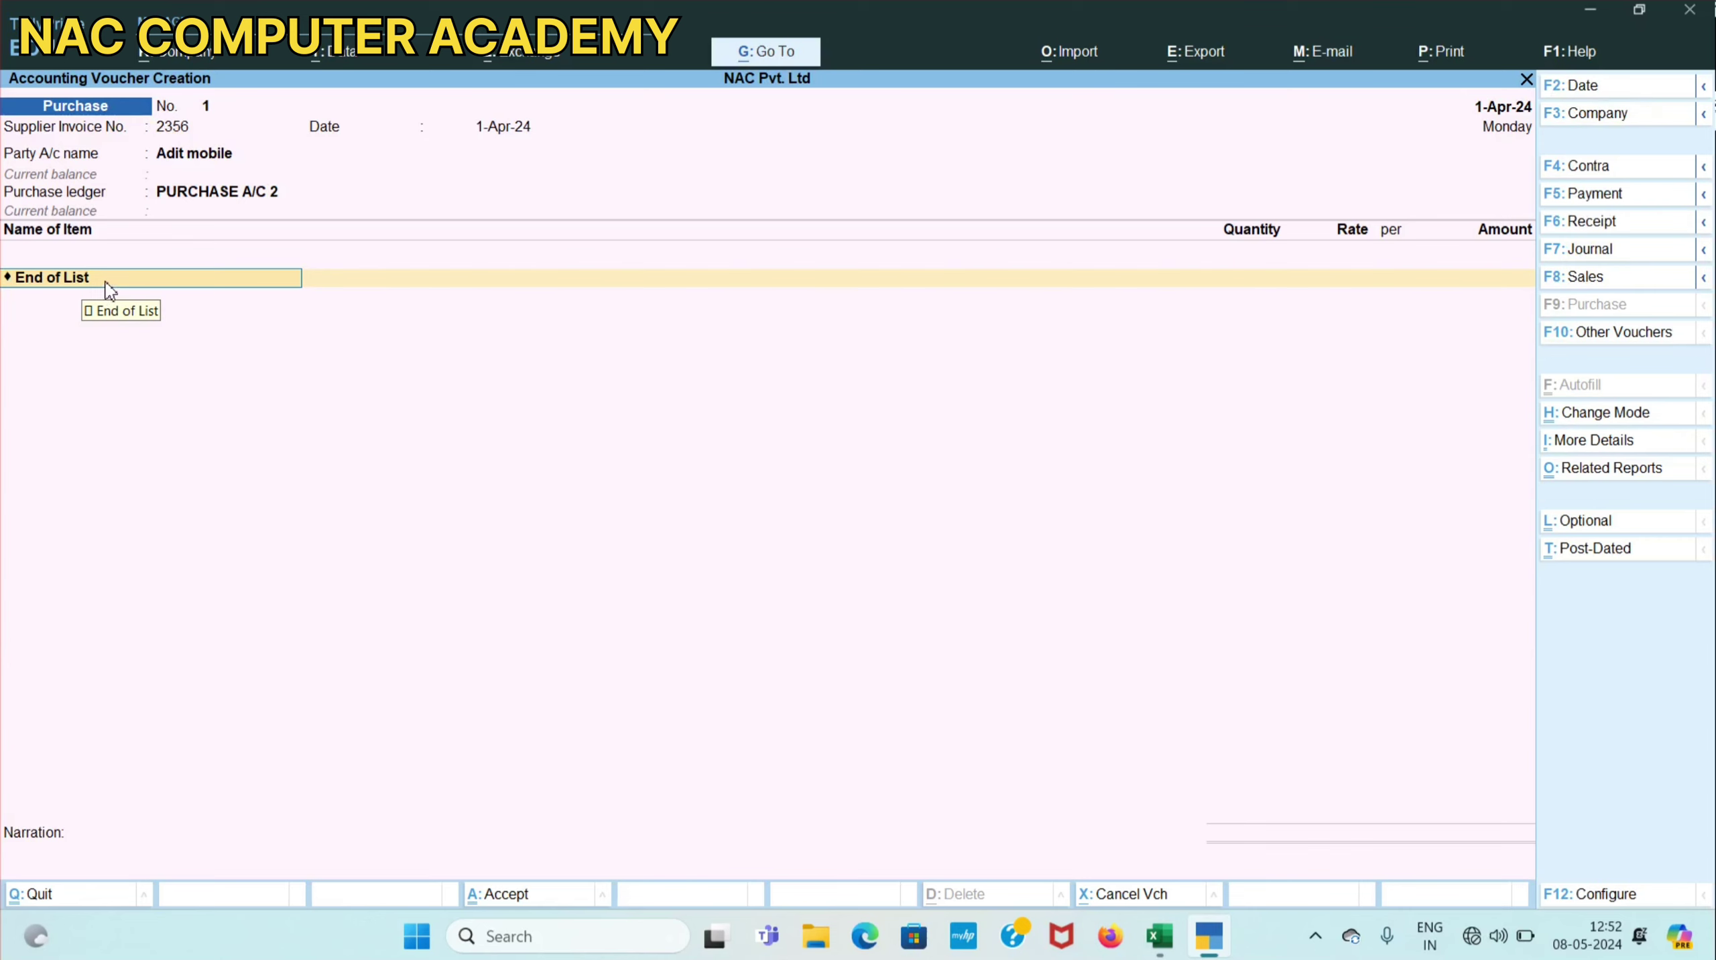
key("alt+c")
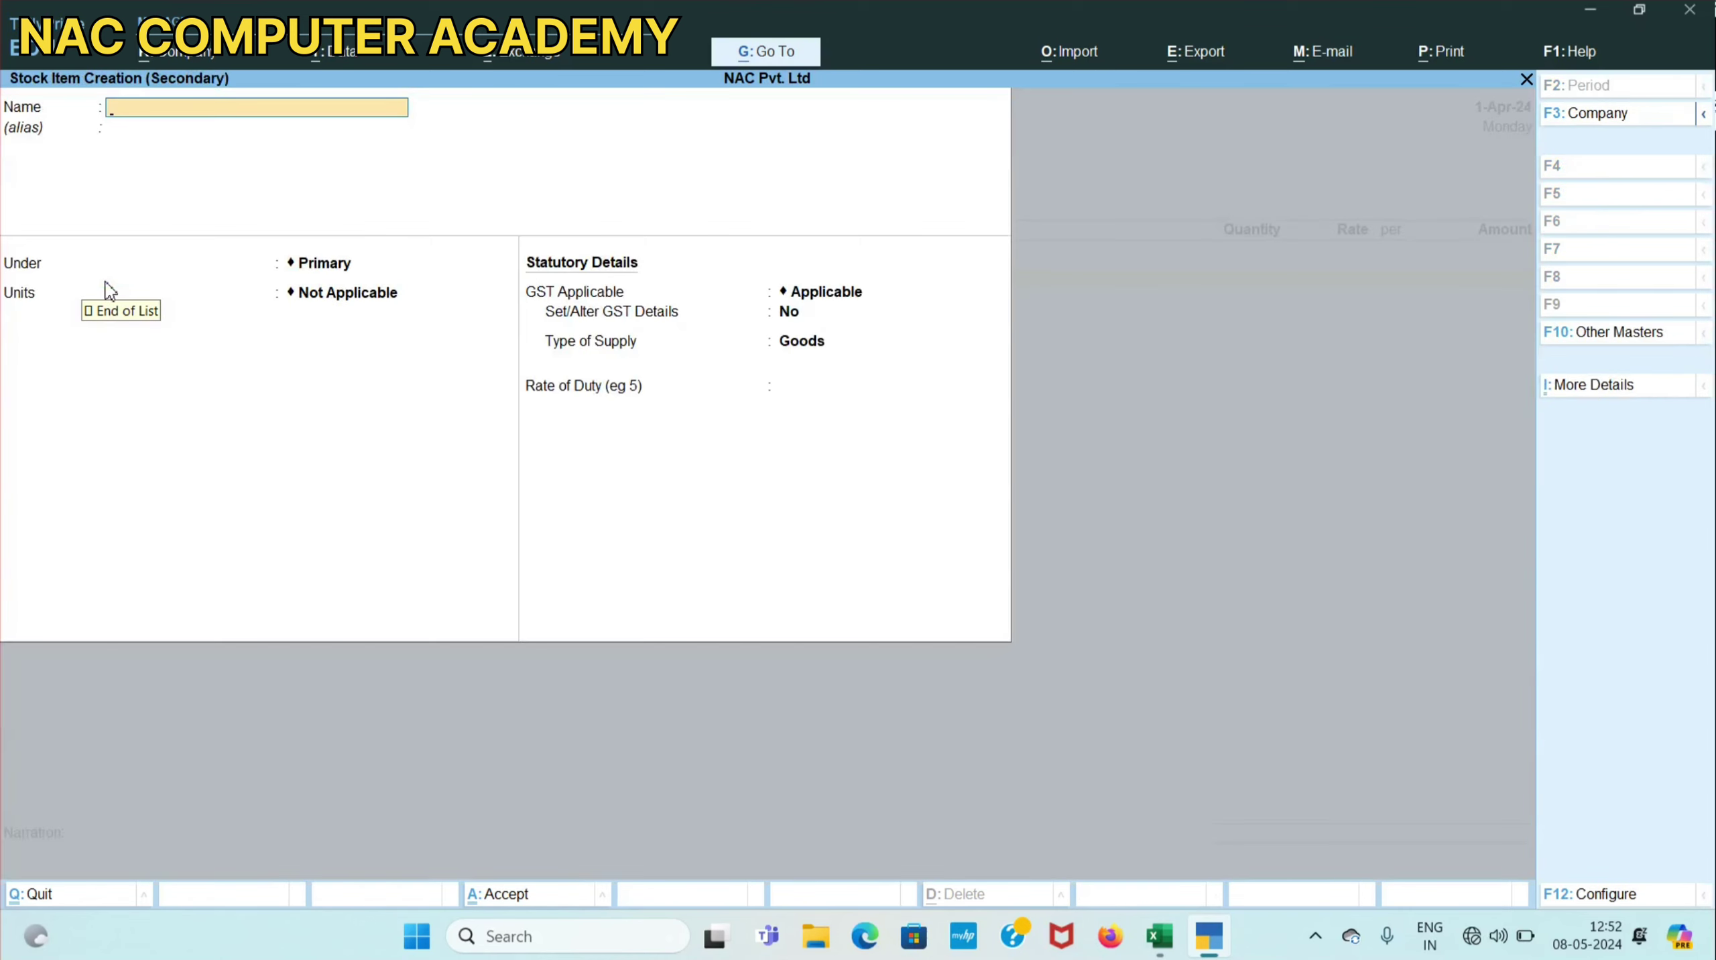
Switch to the Excel invoice and copy the first item's description, Samsung Galaxy S23 Ultra 5G, from cell C20.
left_click(1170, 950)
left_click(368, 592)
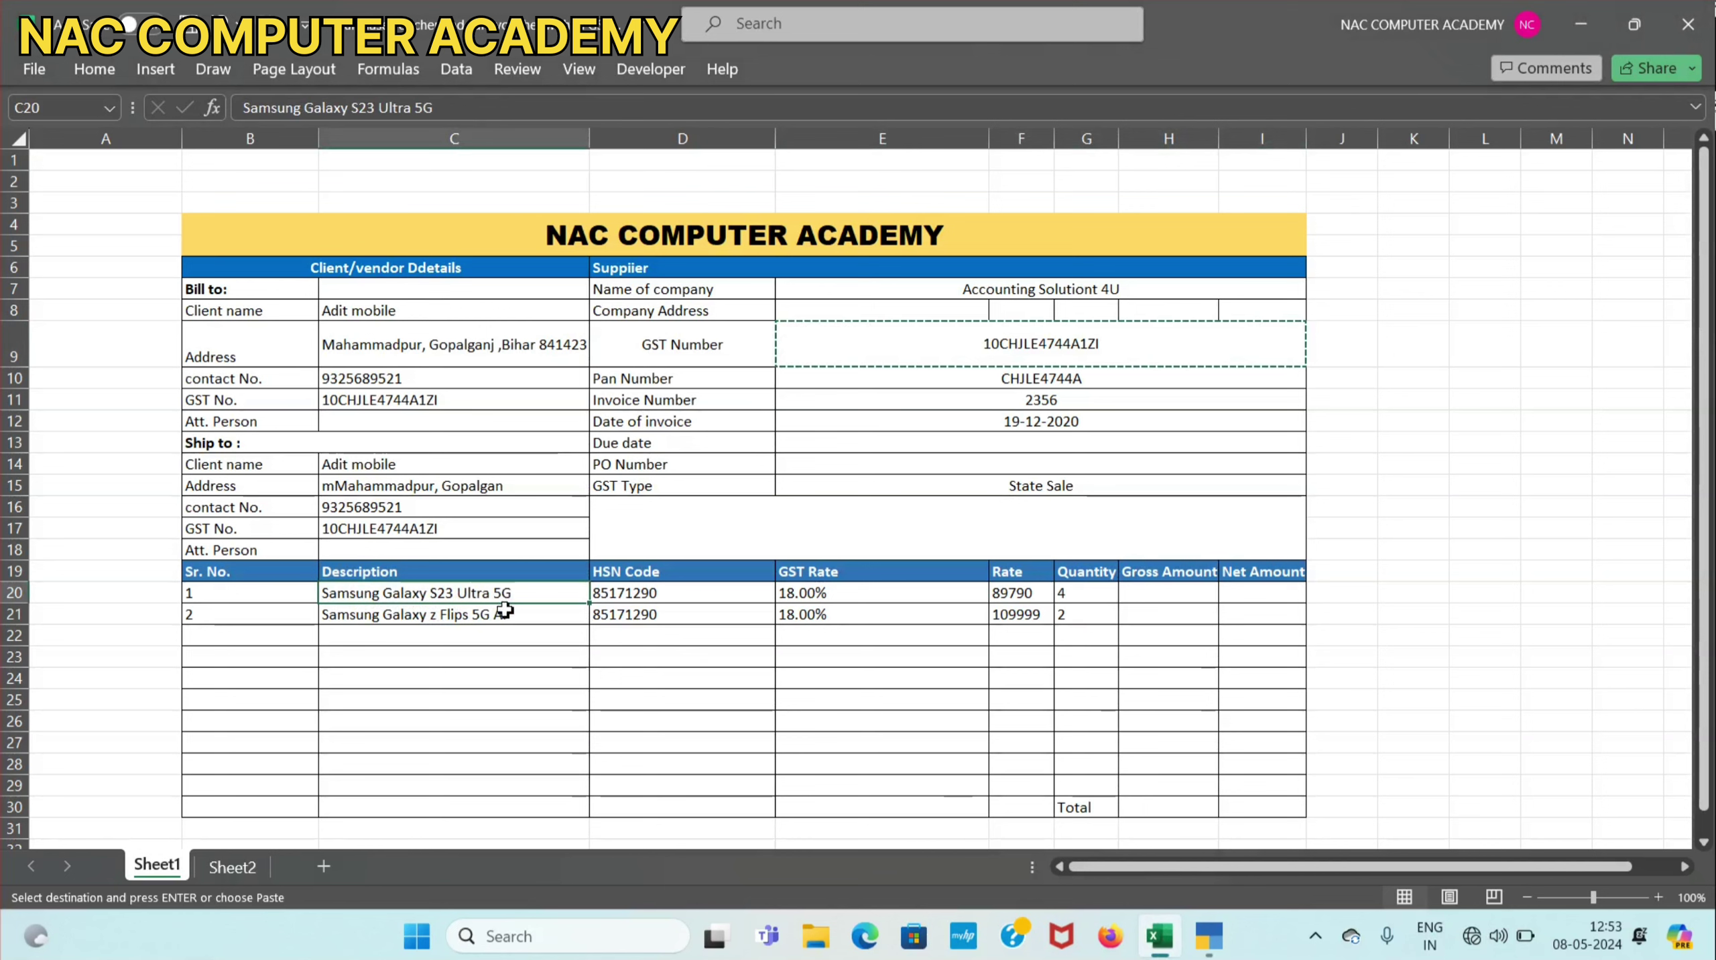
left_click(479, 620)
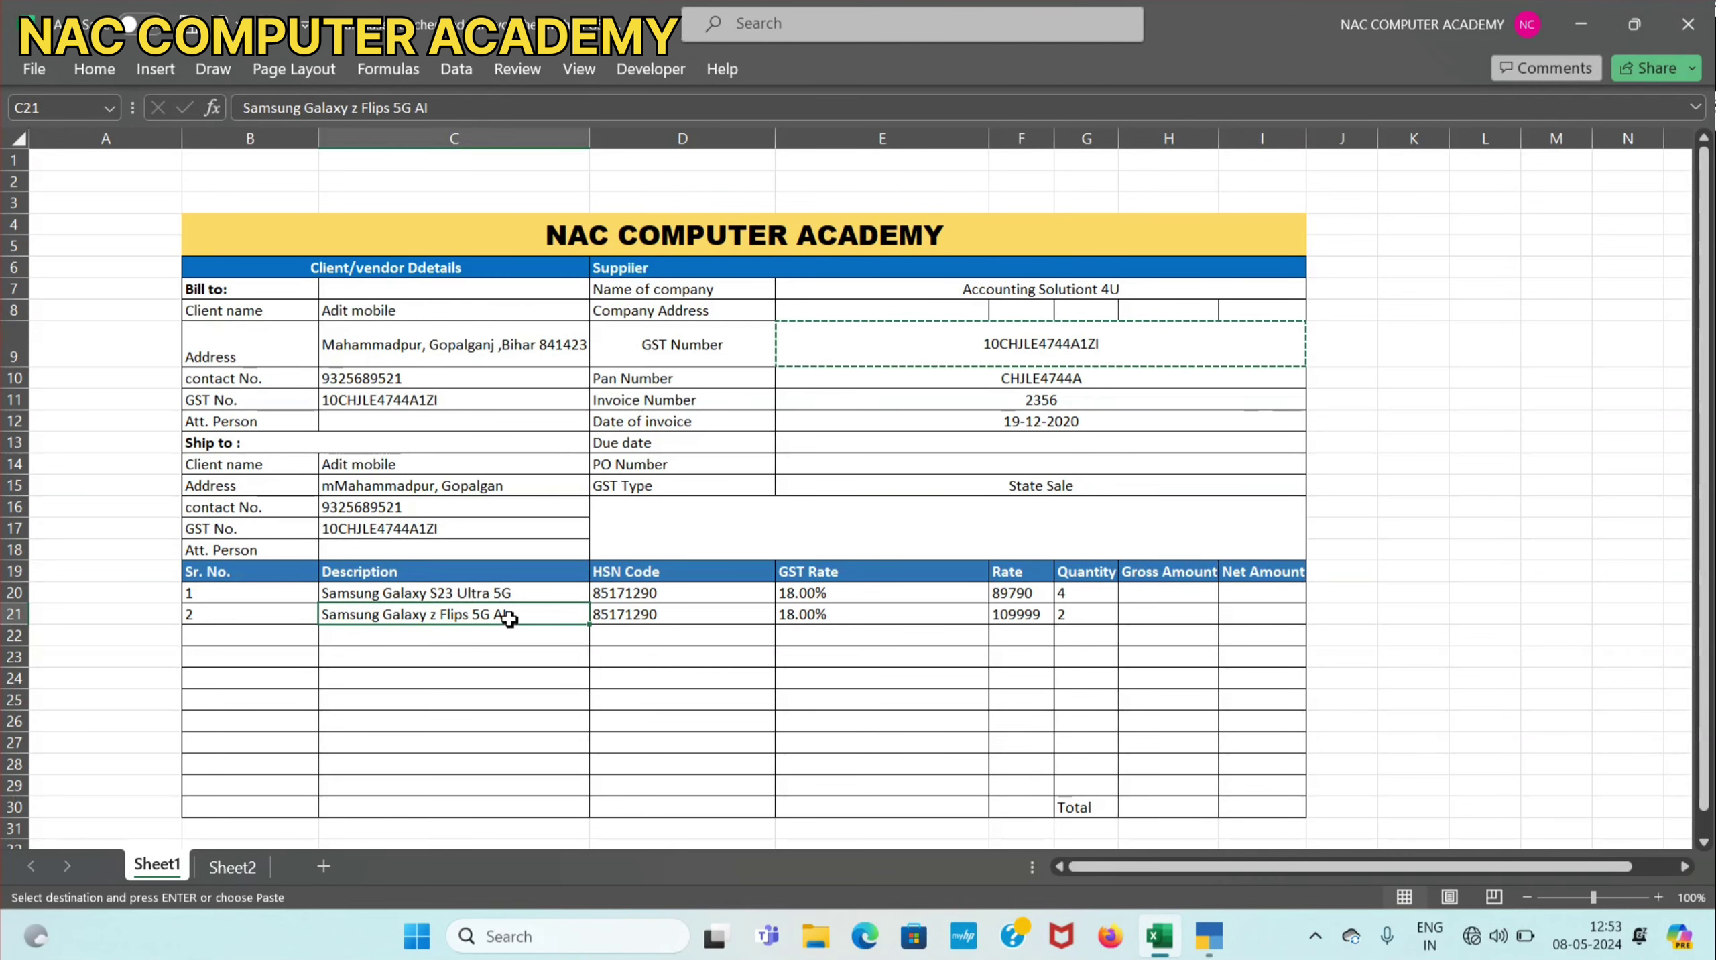
left_click(512, 591)
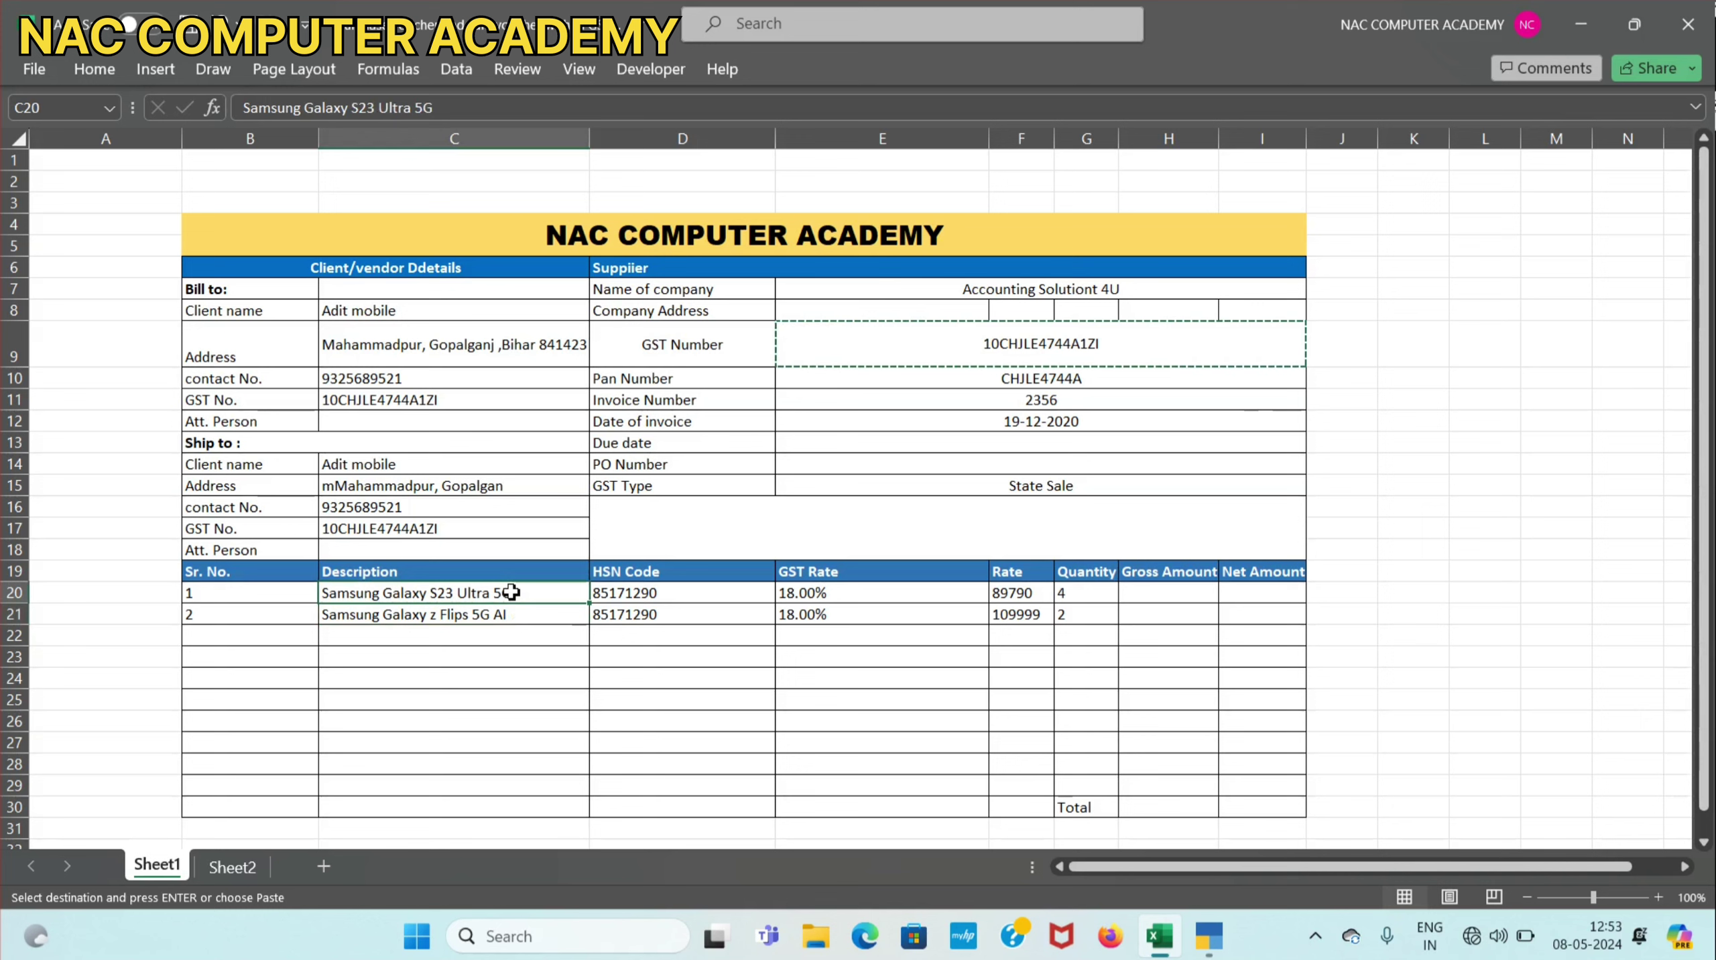
key("ctrl+c")
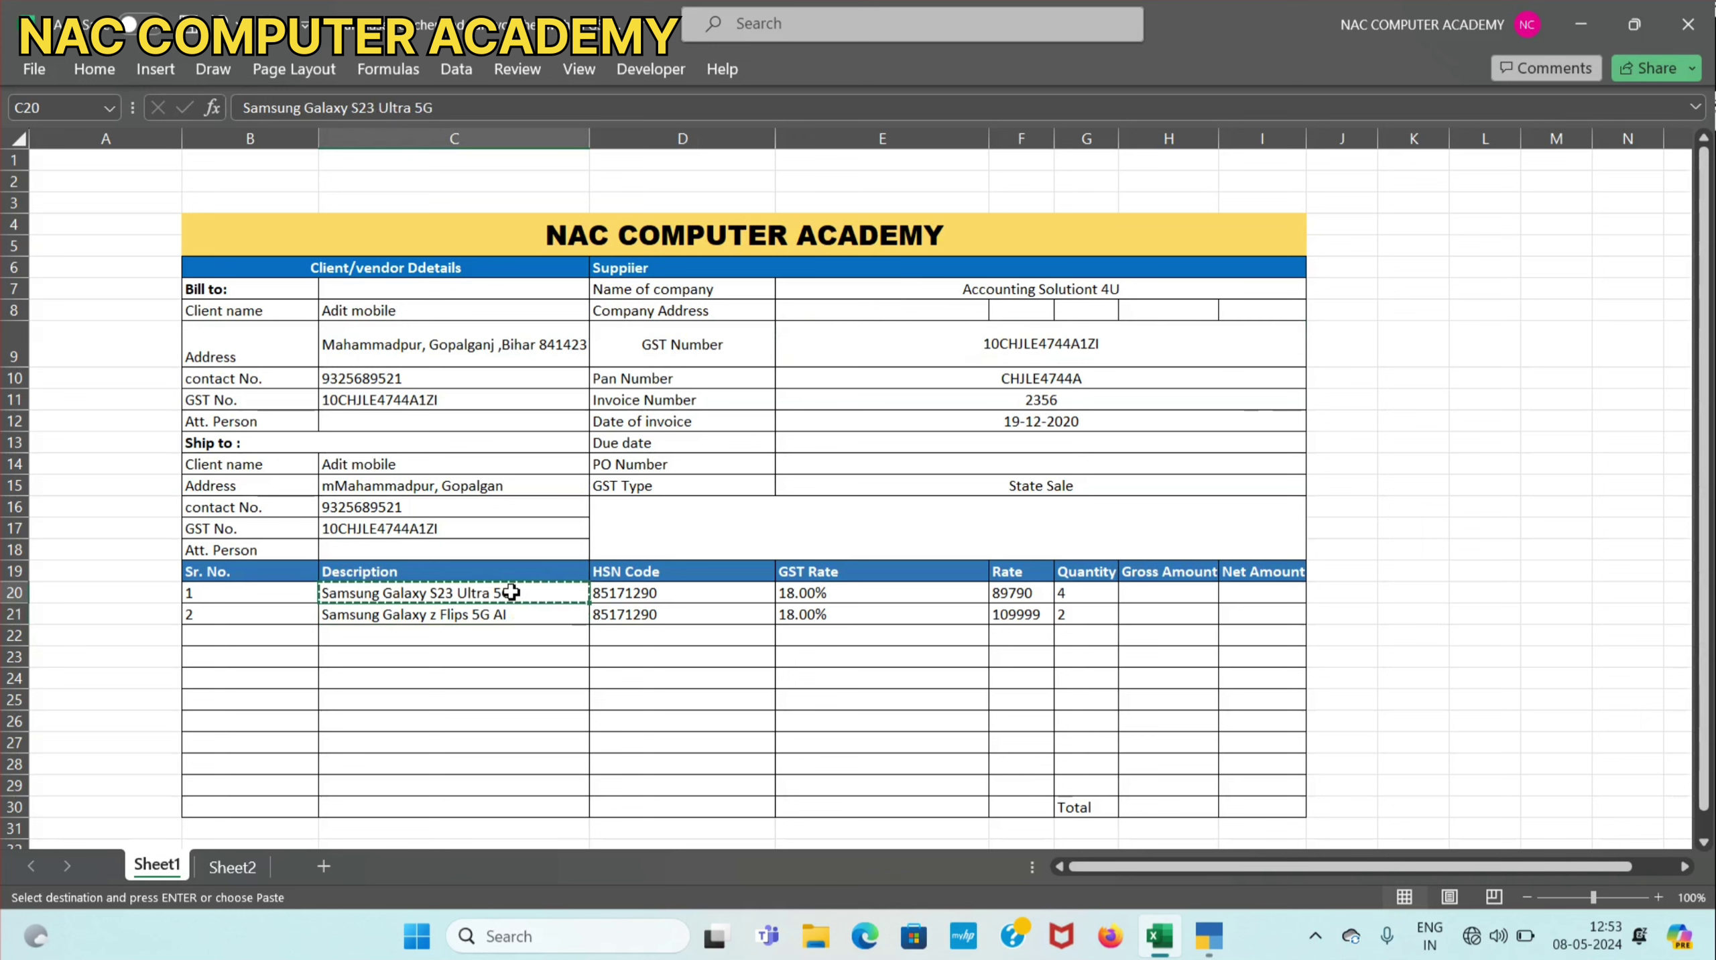
Switch back to TallyPrime and name the new stock item Samsung Galaxy S23 Ultra 5G, leaving the alias blank.
left_click(1214, 938)
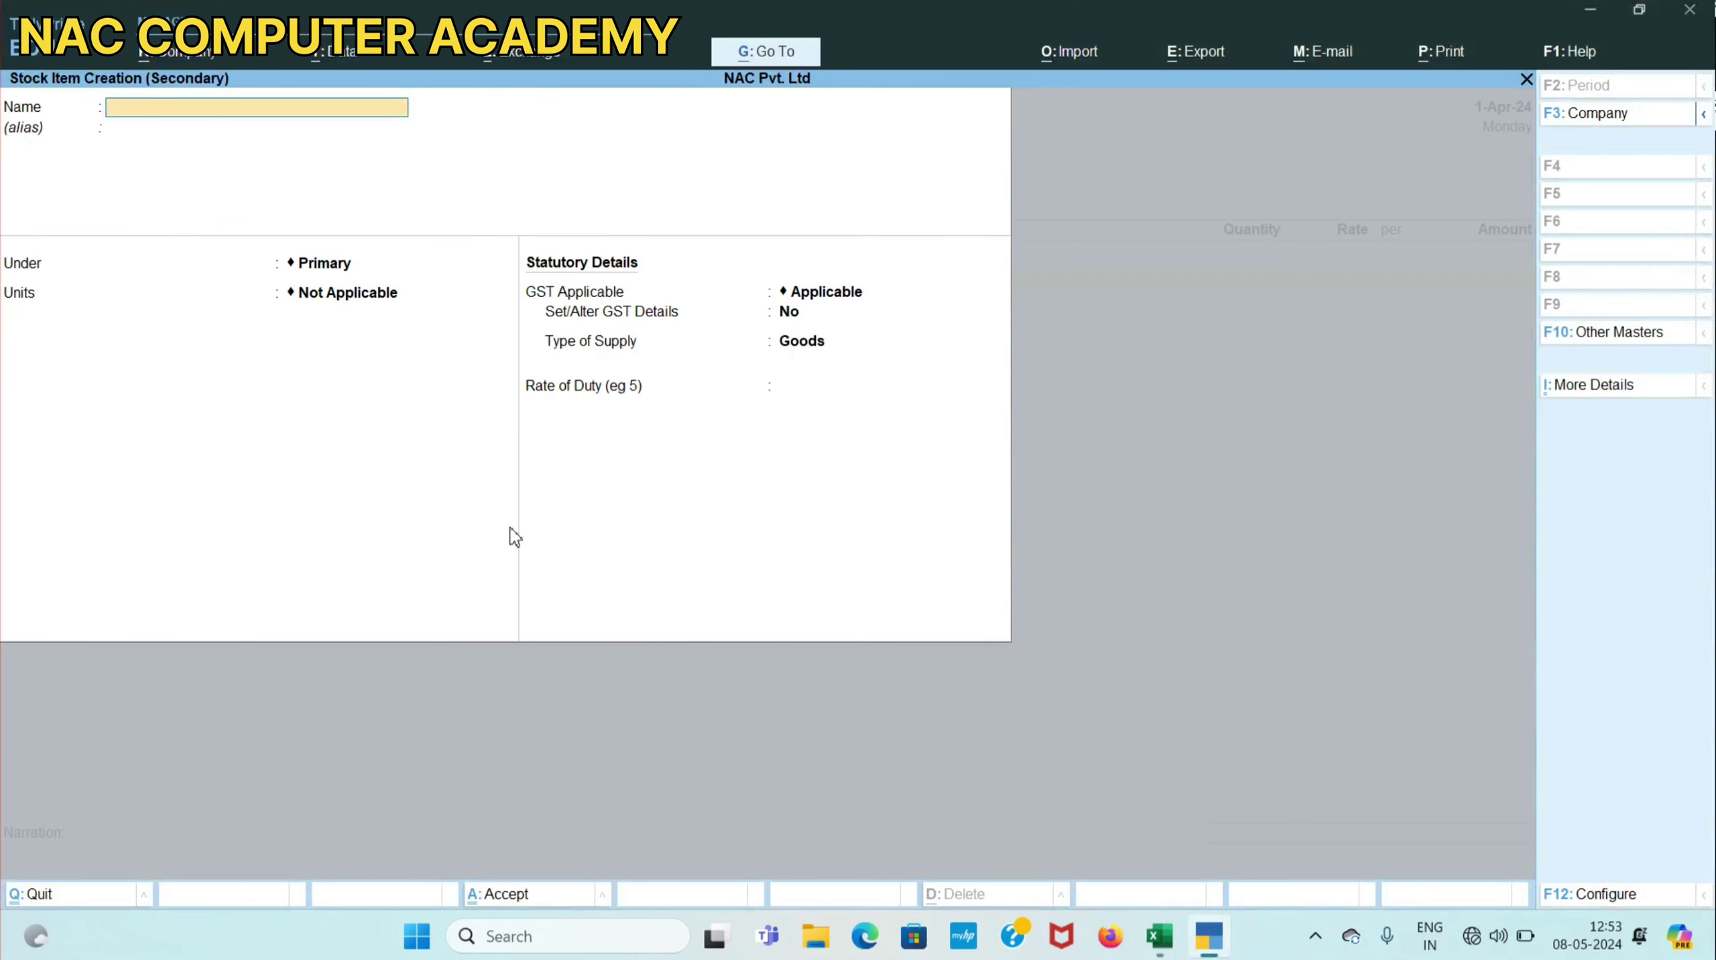
key("ctrl+v")
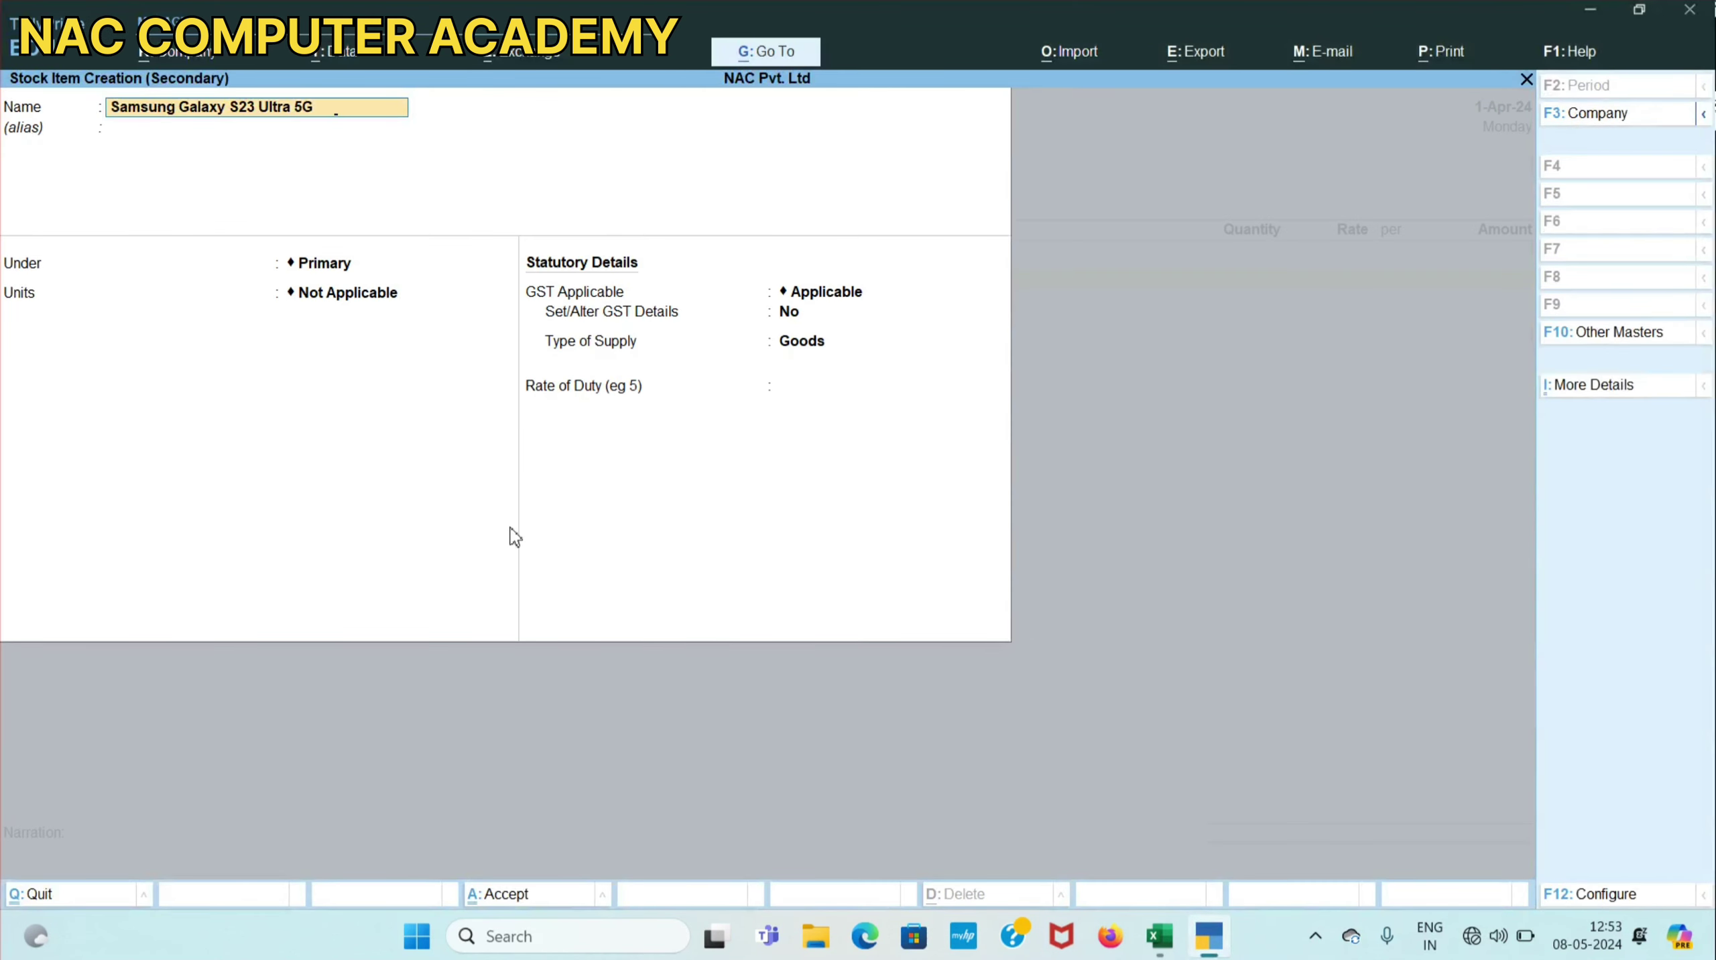
key("Return")
key("Return")
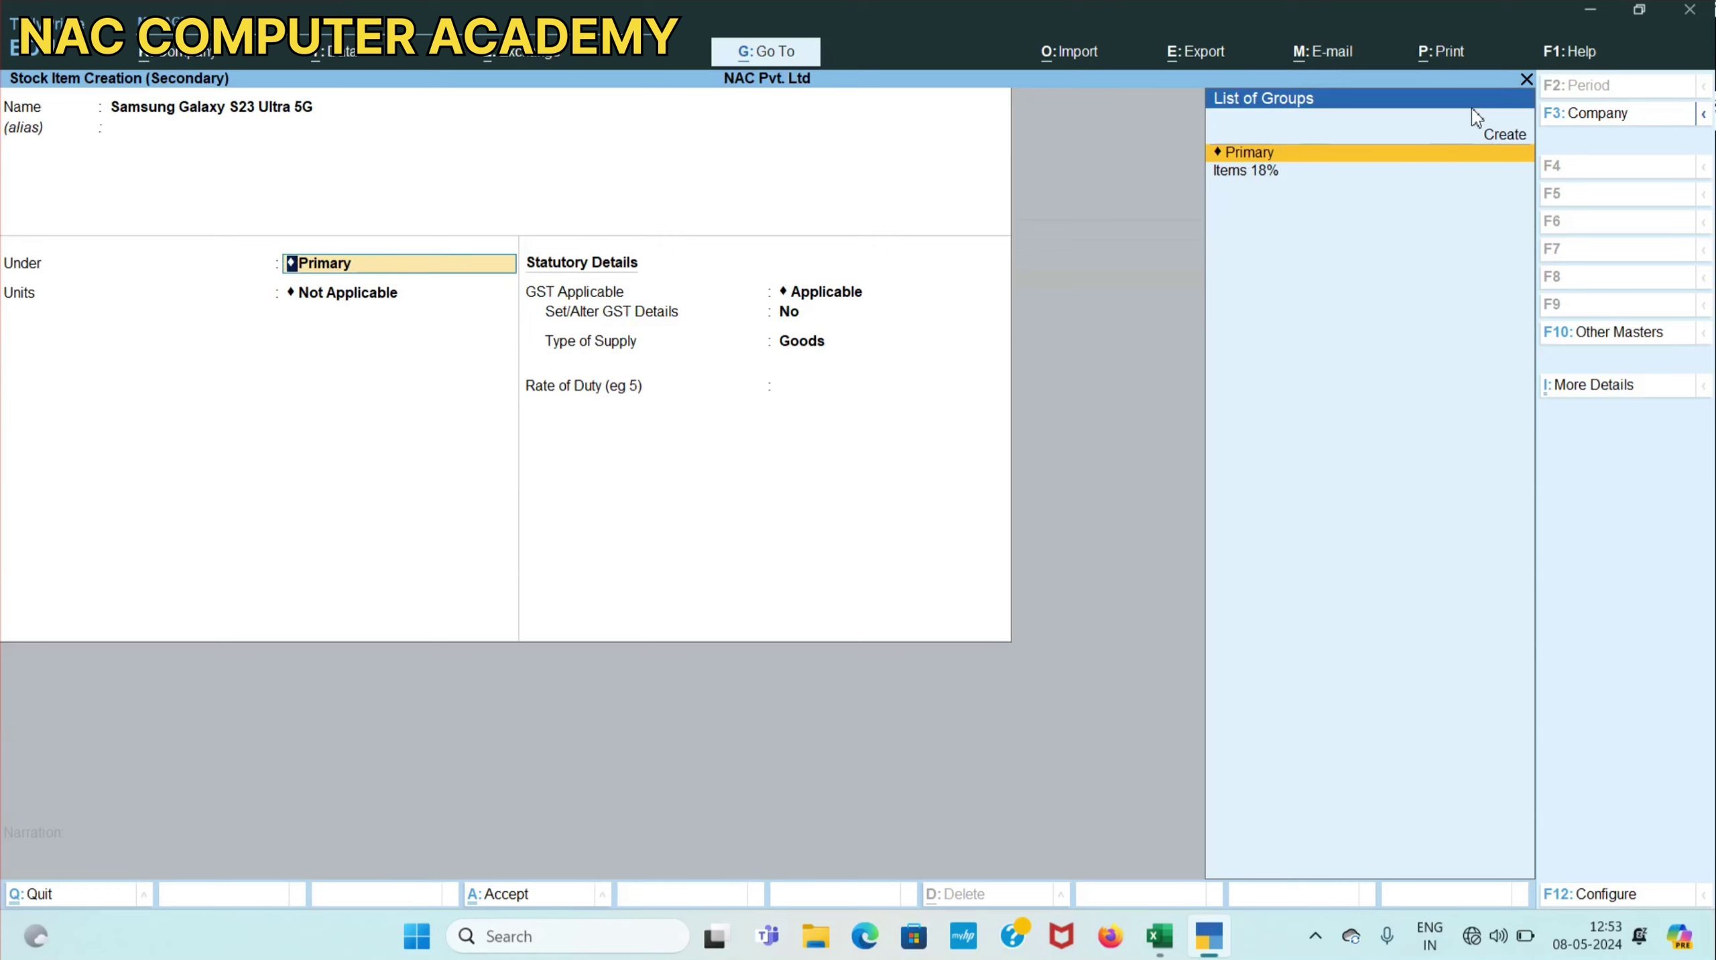
Create a stock group named 18% under Primary, but assign the stock item to the existing Items 18% group.
left_click(1495, 134)
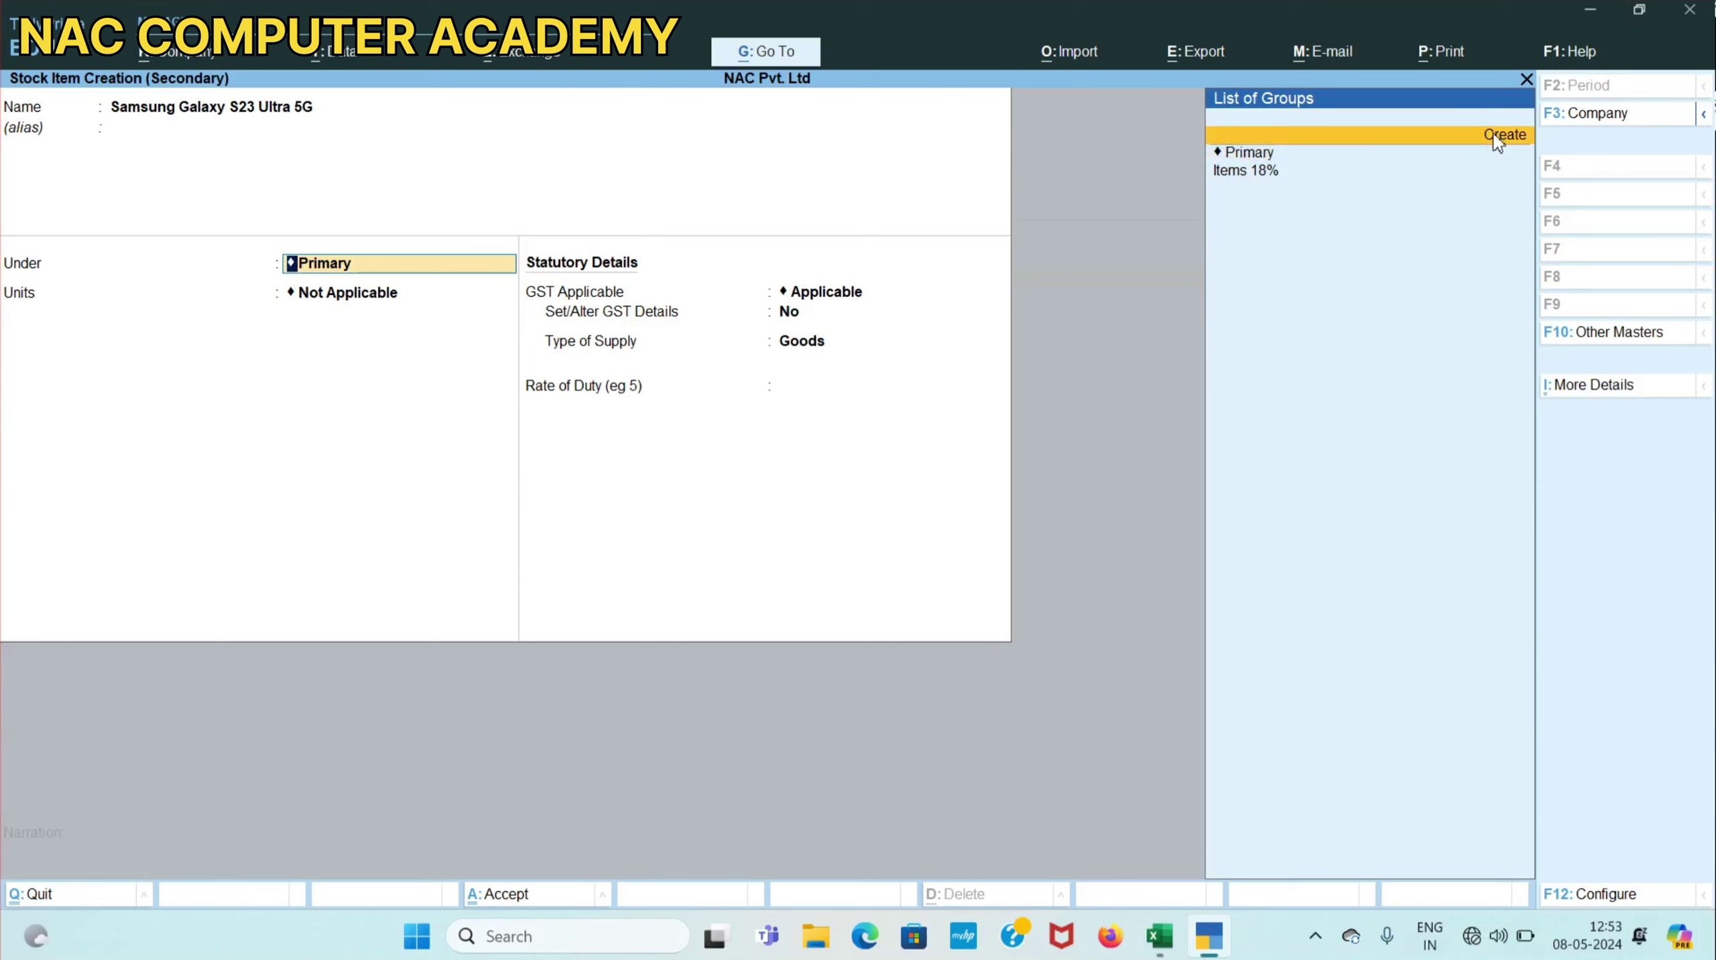
left_click(1493, 135)
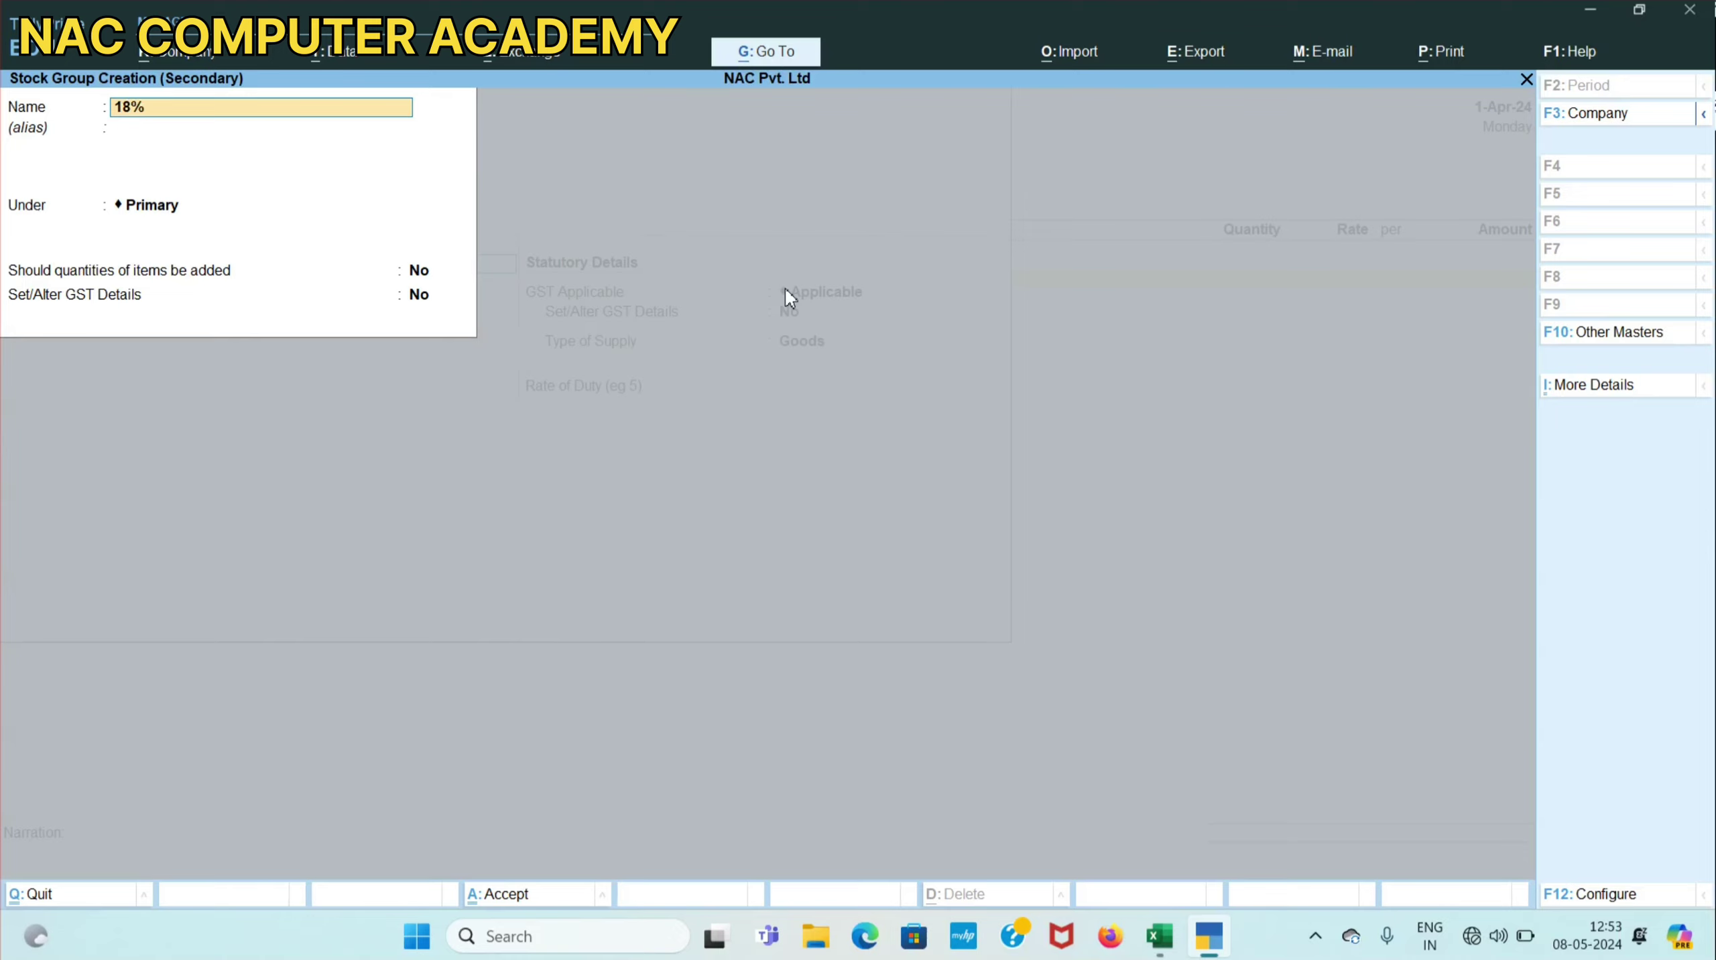
key("Return")
key("Return")
key("Return")
key("Return")
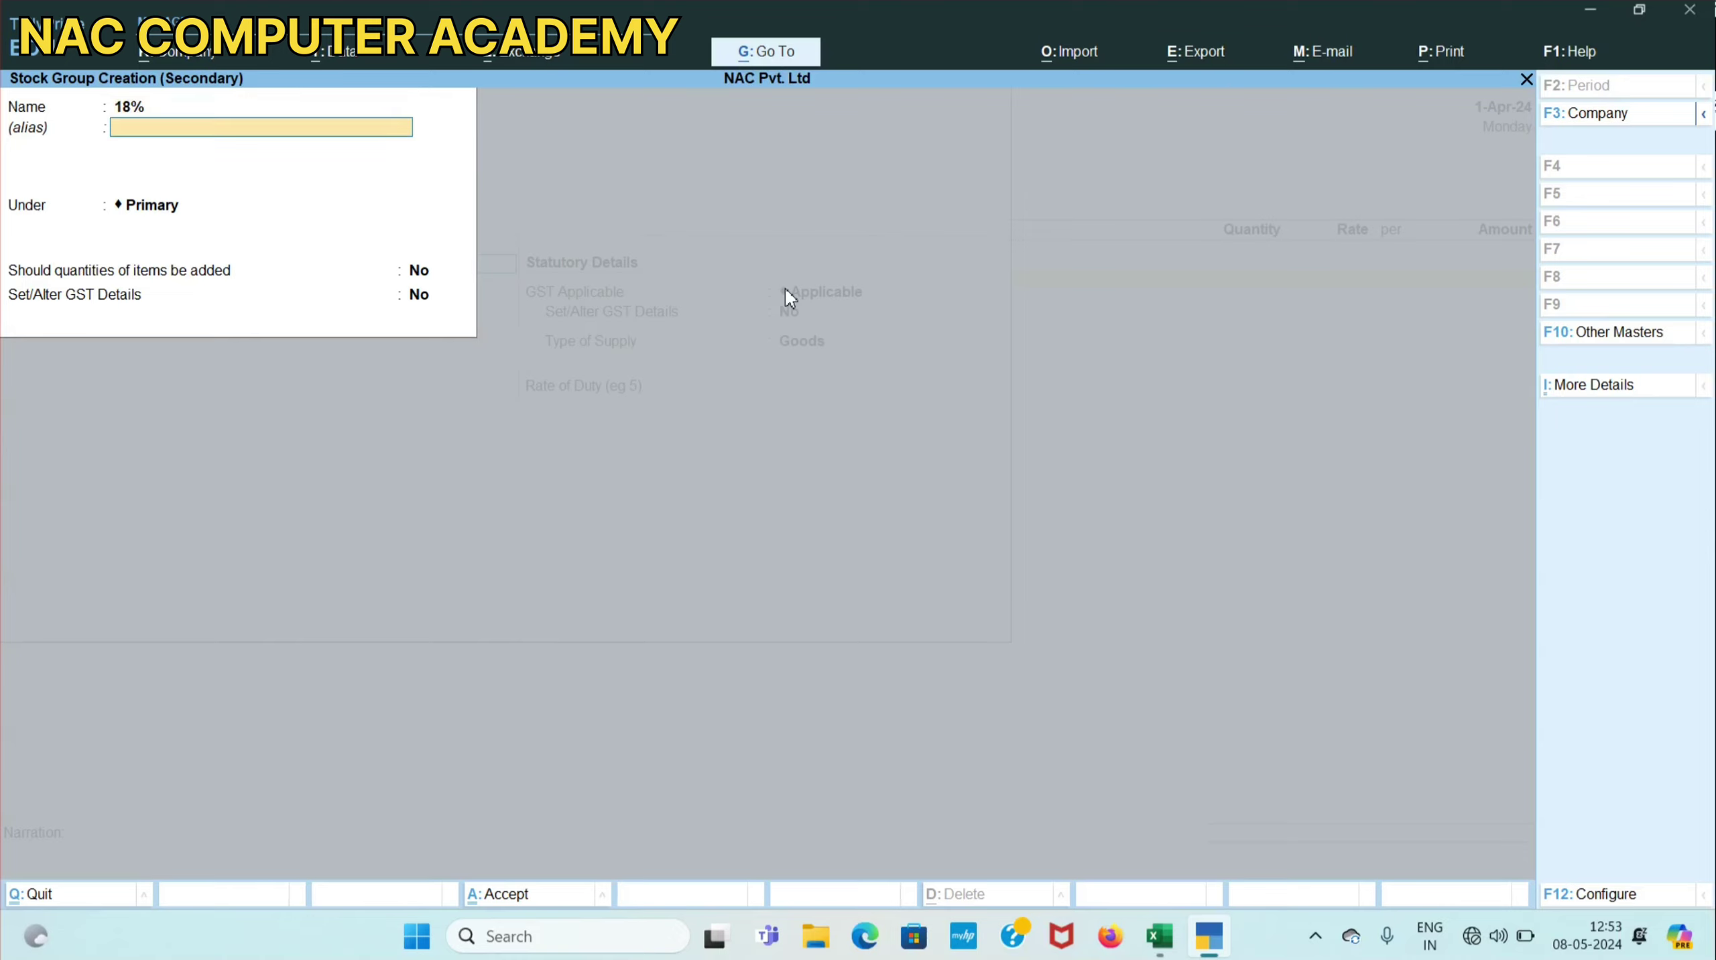
key("Return")
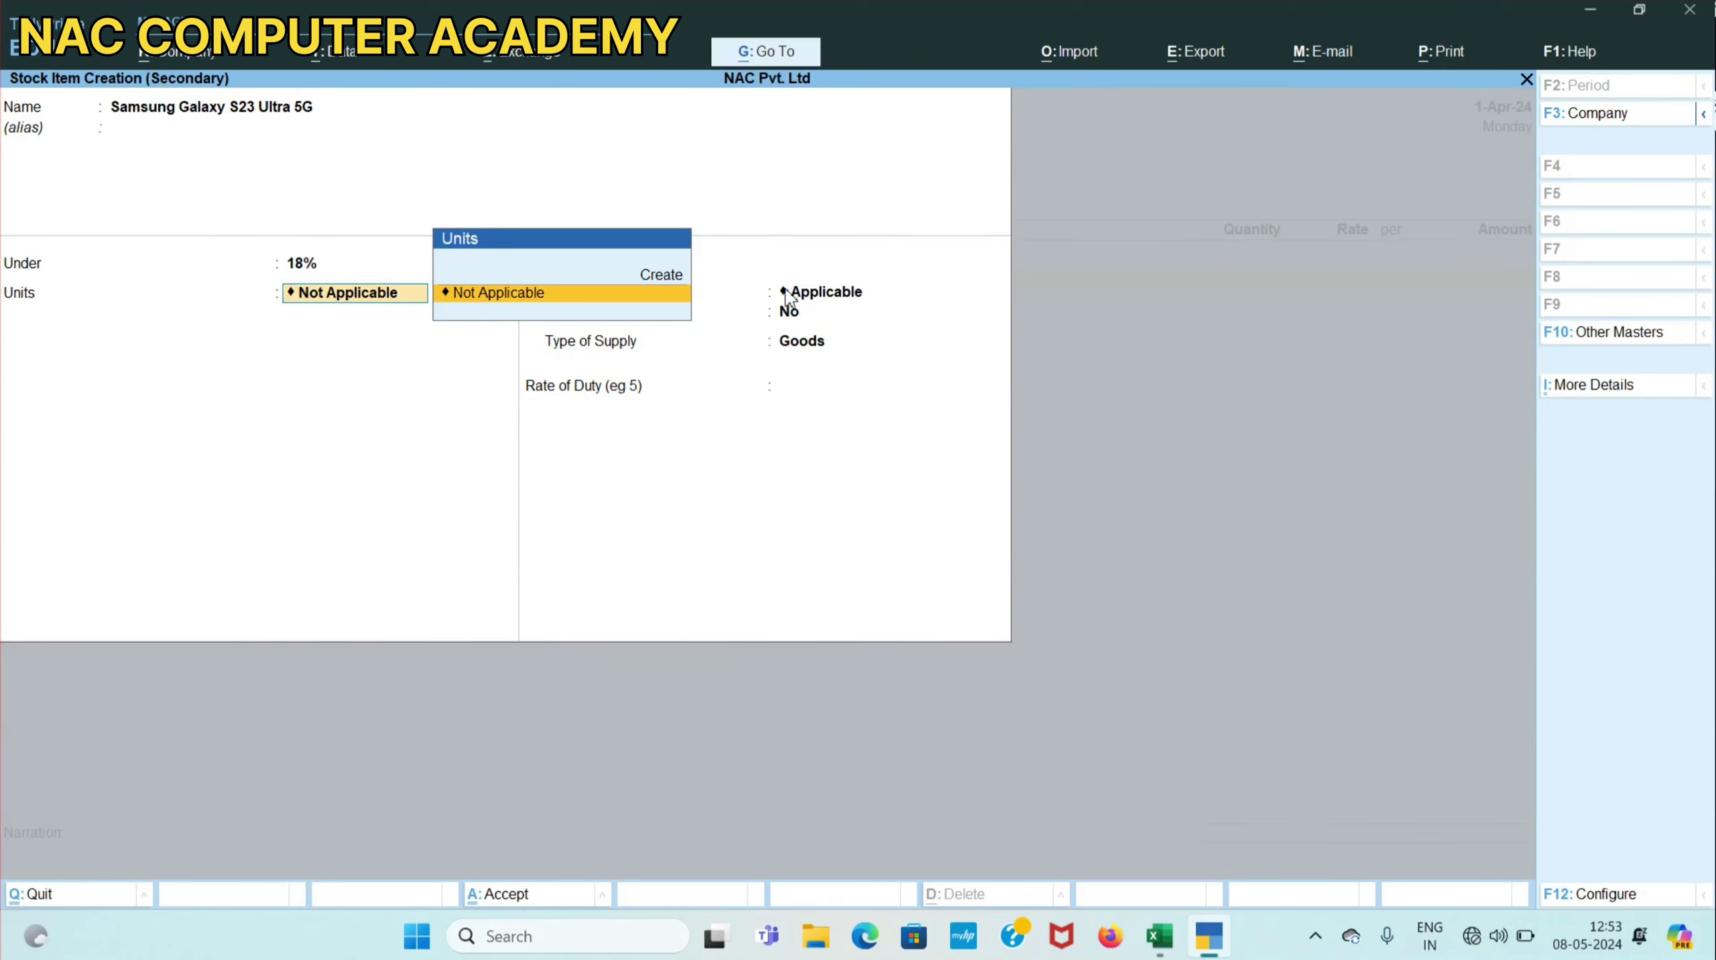
left_click(306, 267)
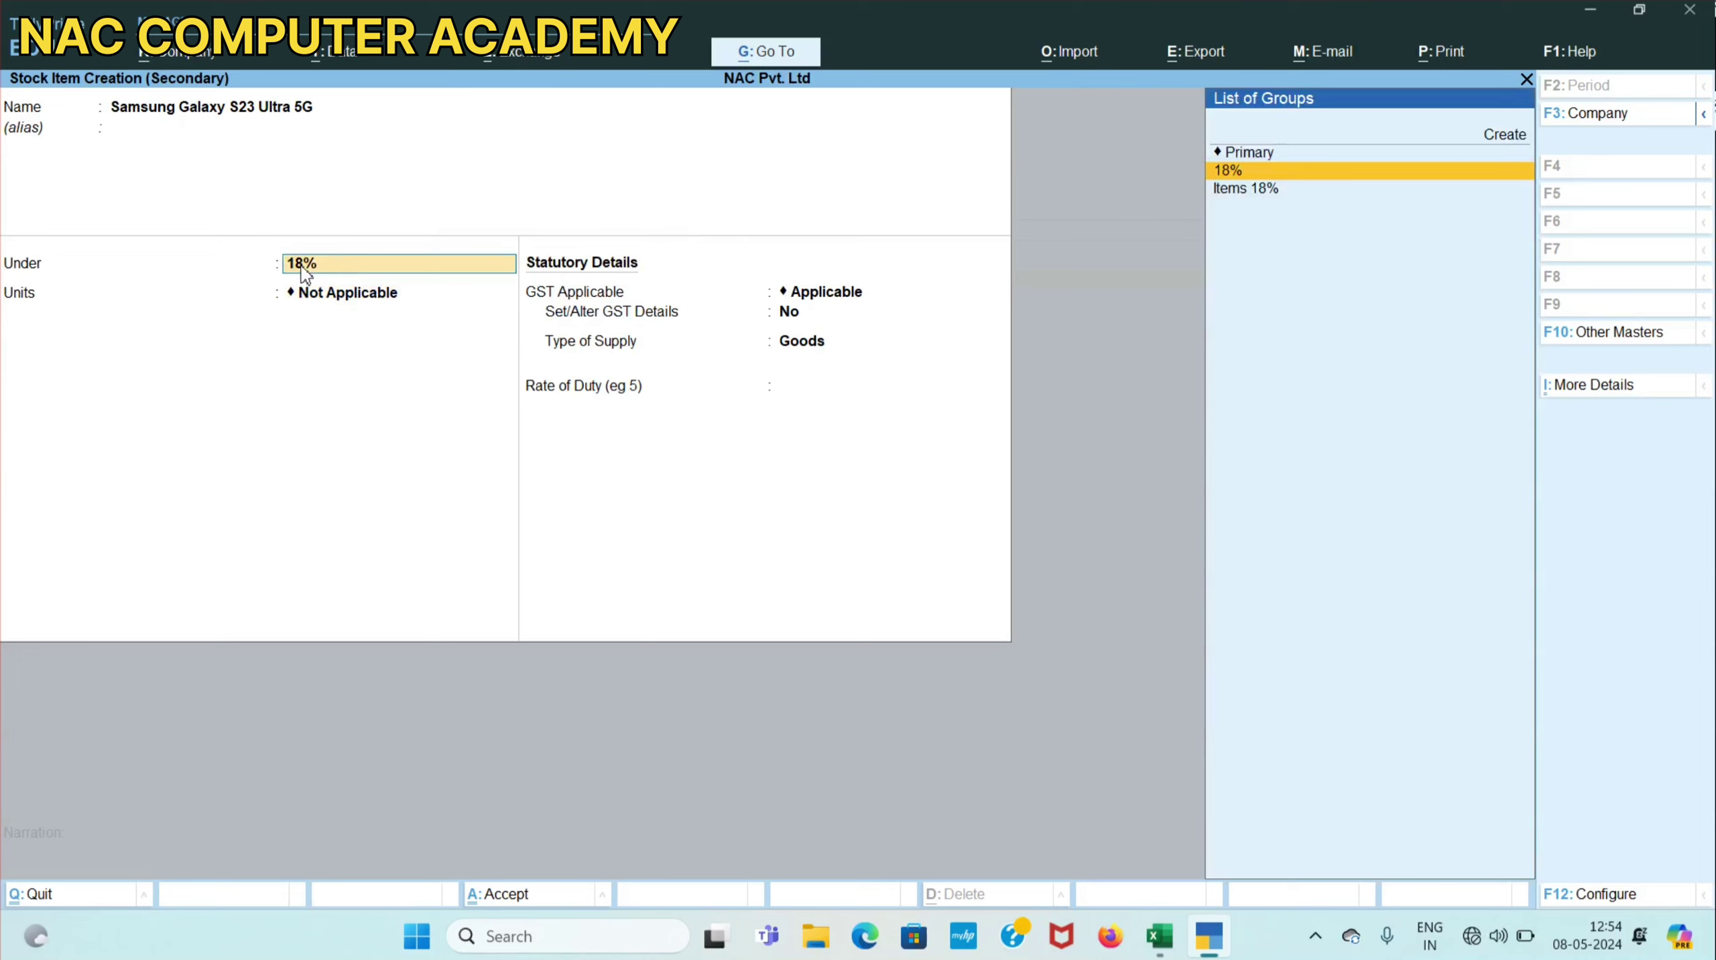
left_click(1263, 189)
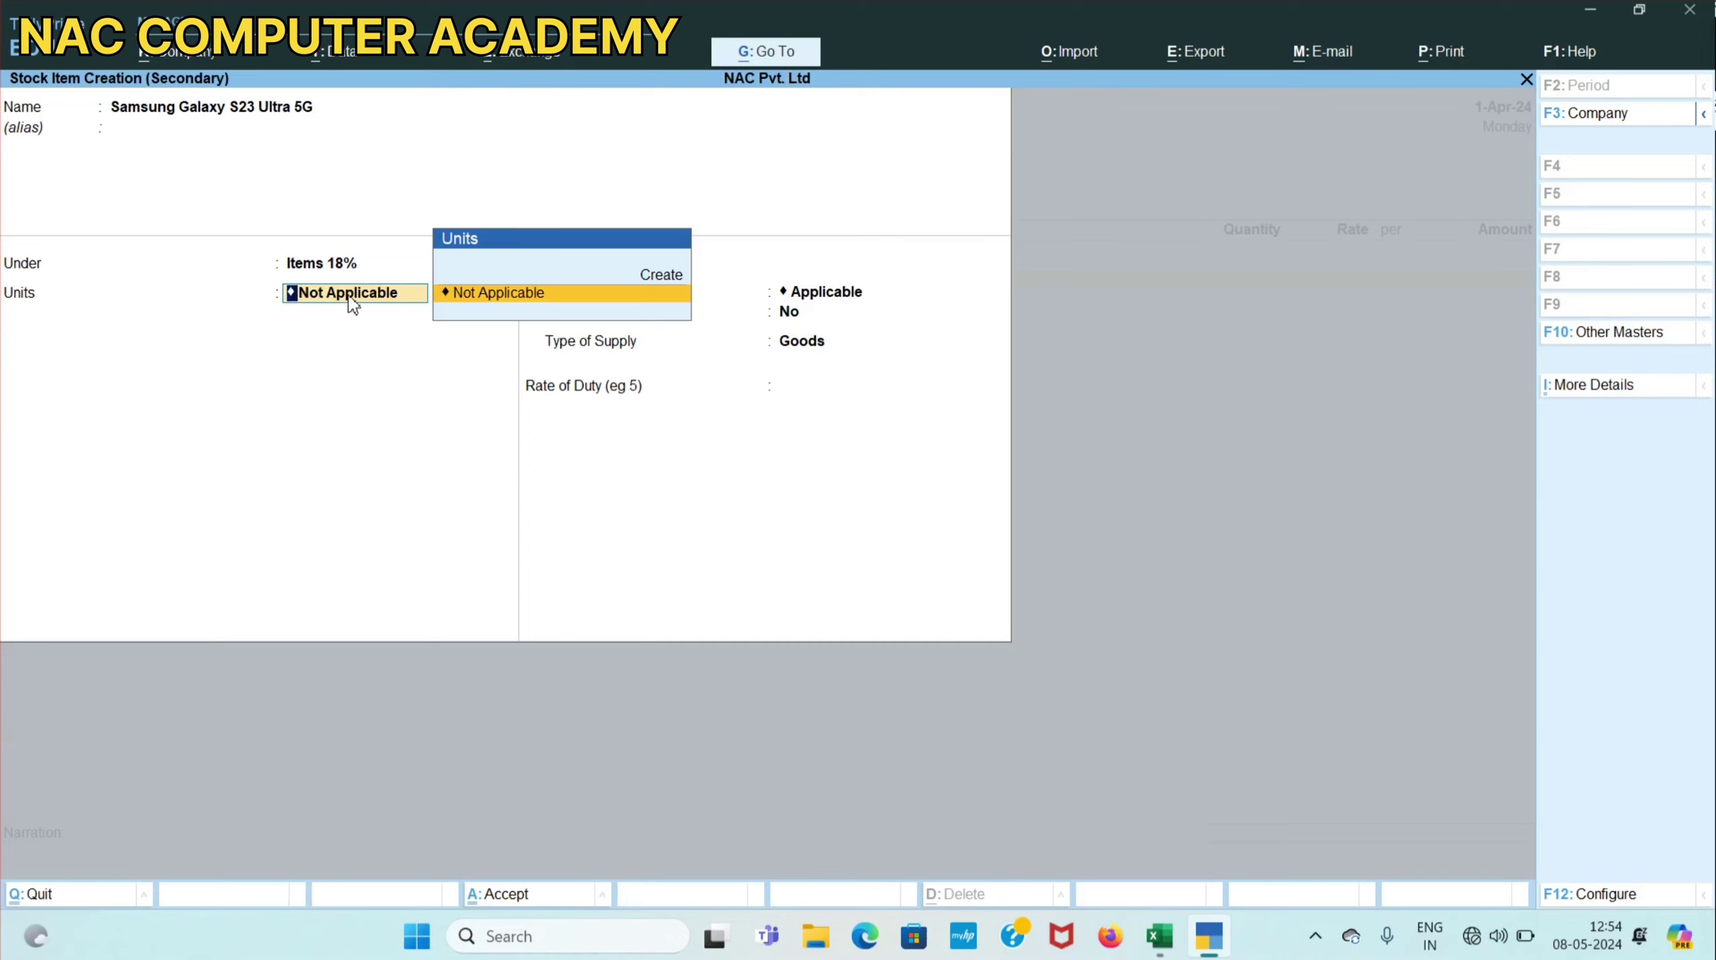
Create a simple unit PCS with formal name PIECES, quantity code PCS-PIECES and 0 decimal places for the stock item.
left_click(661, 275)
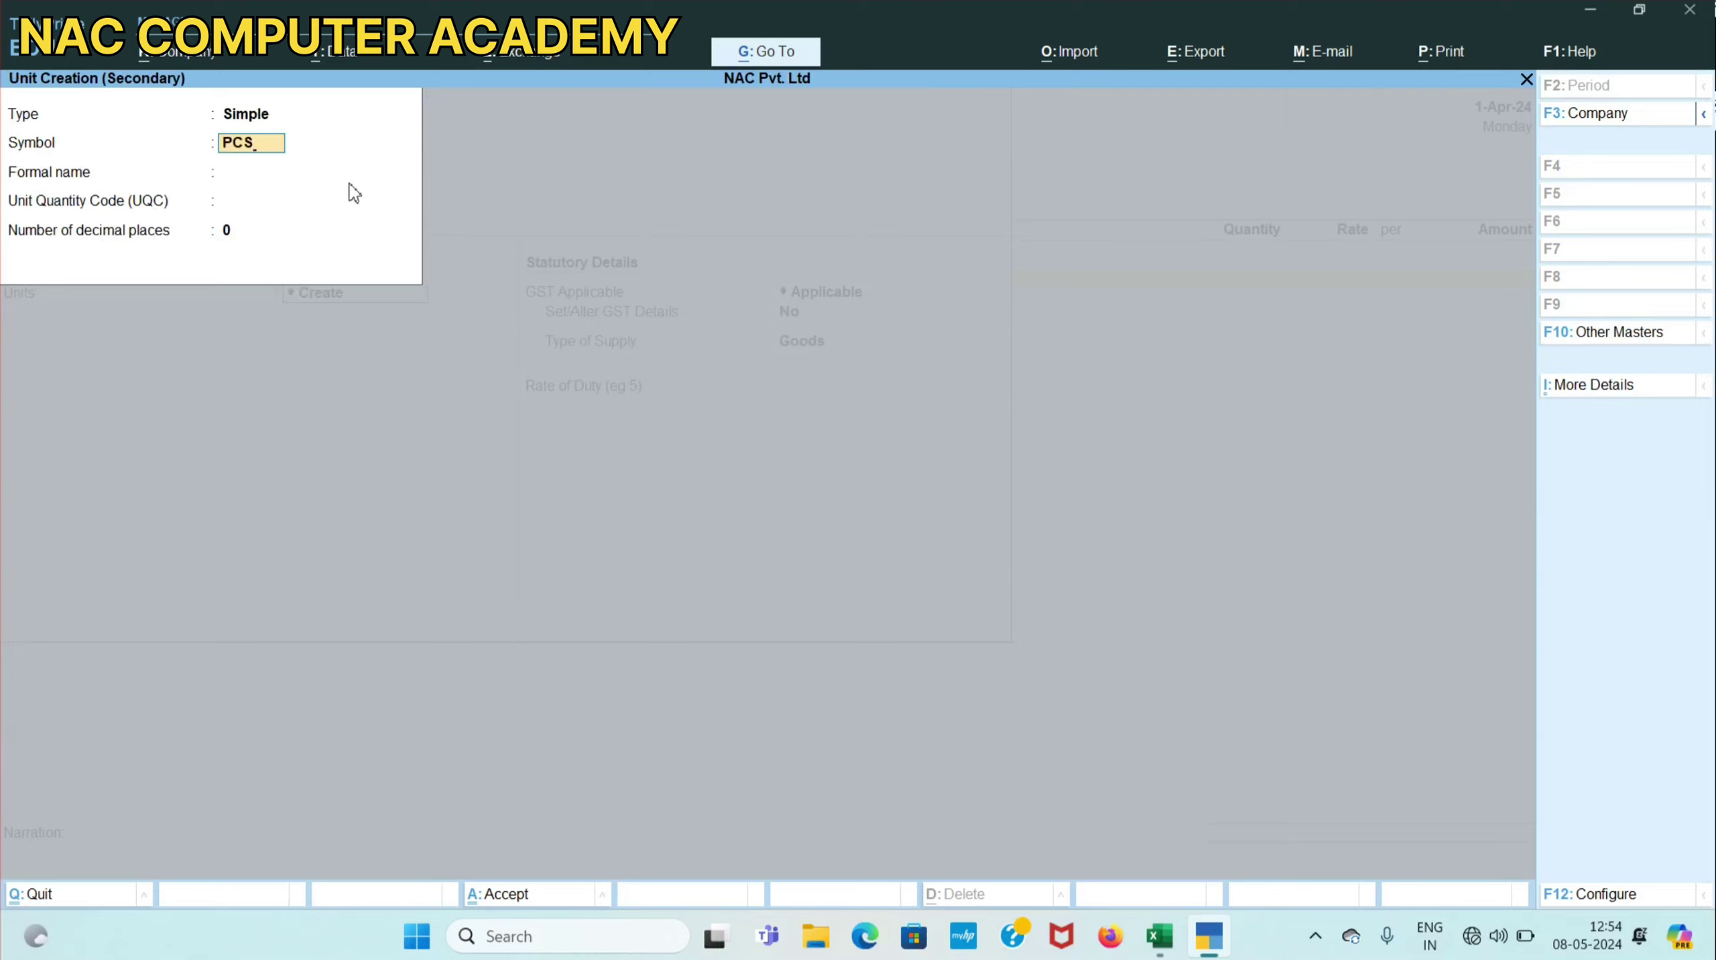
key("Return")
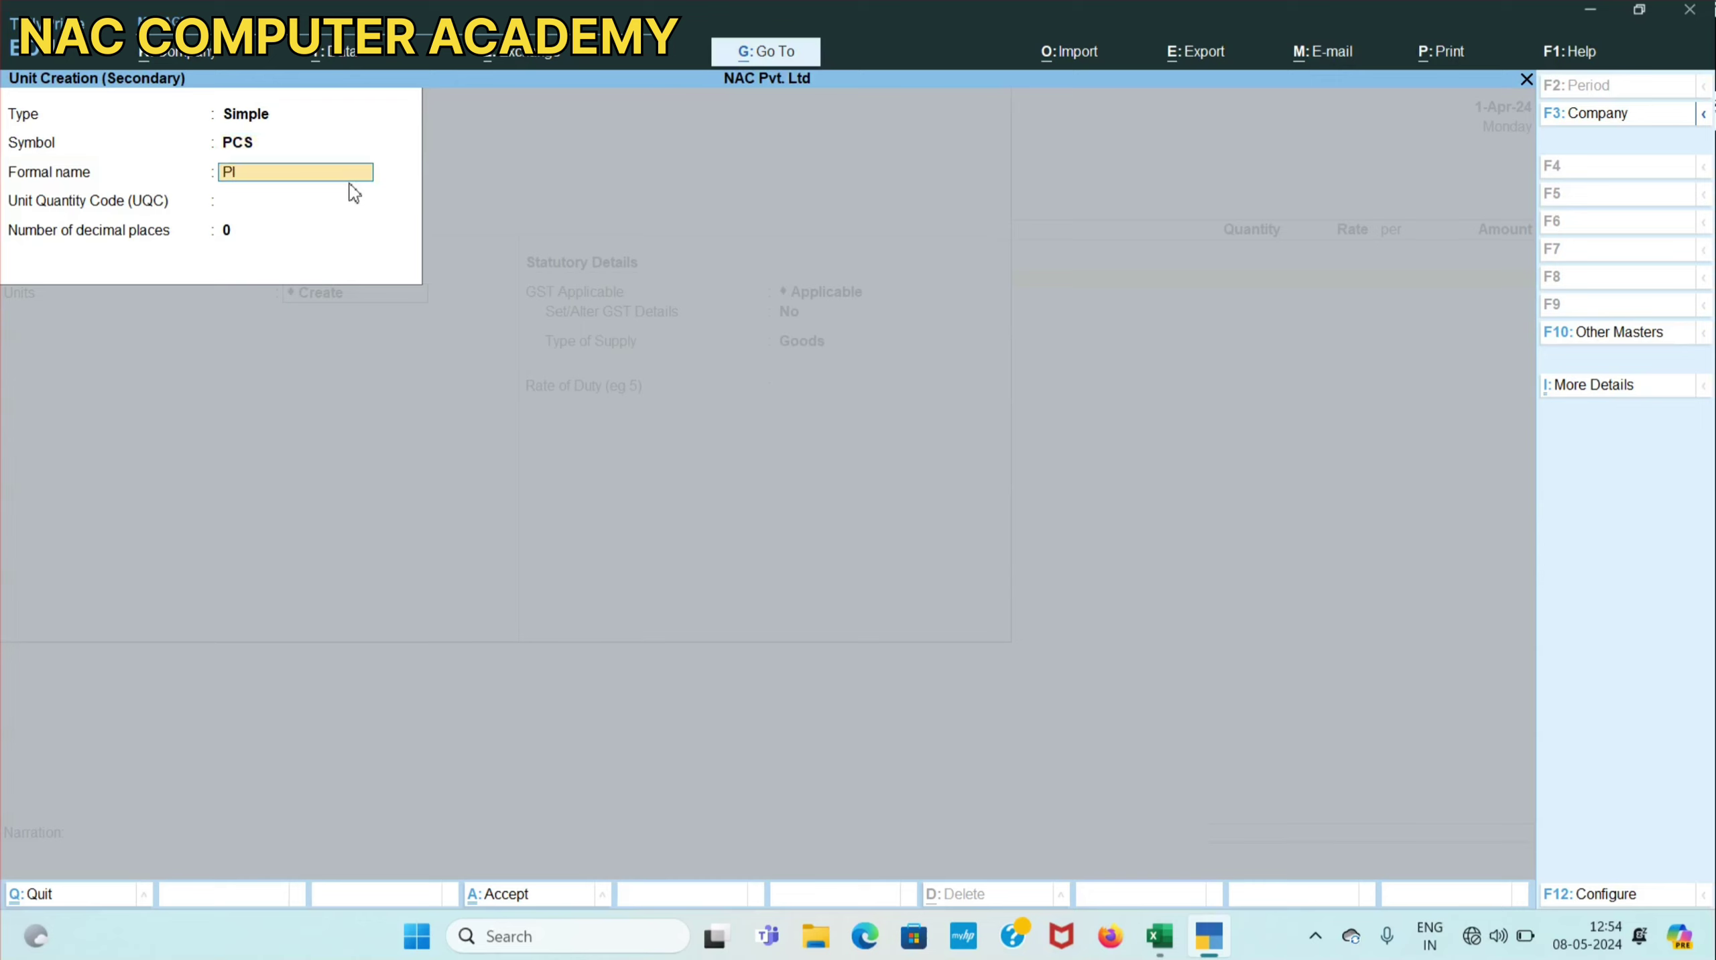
type("PIECES")
key("Return")
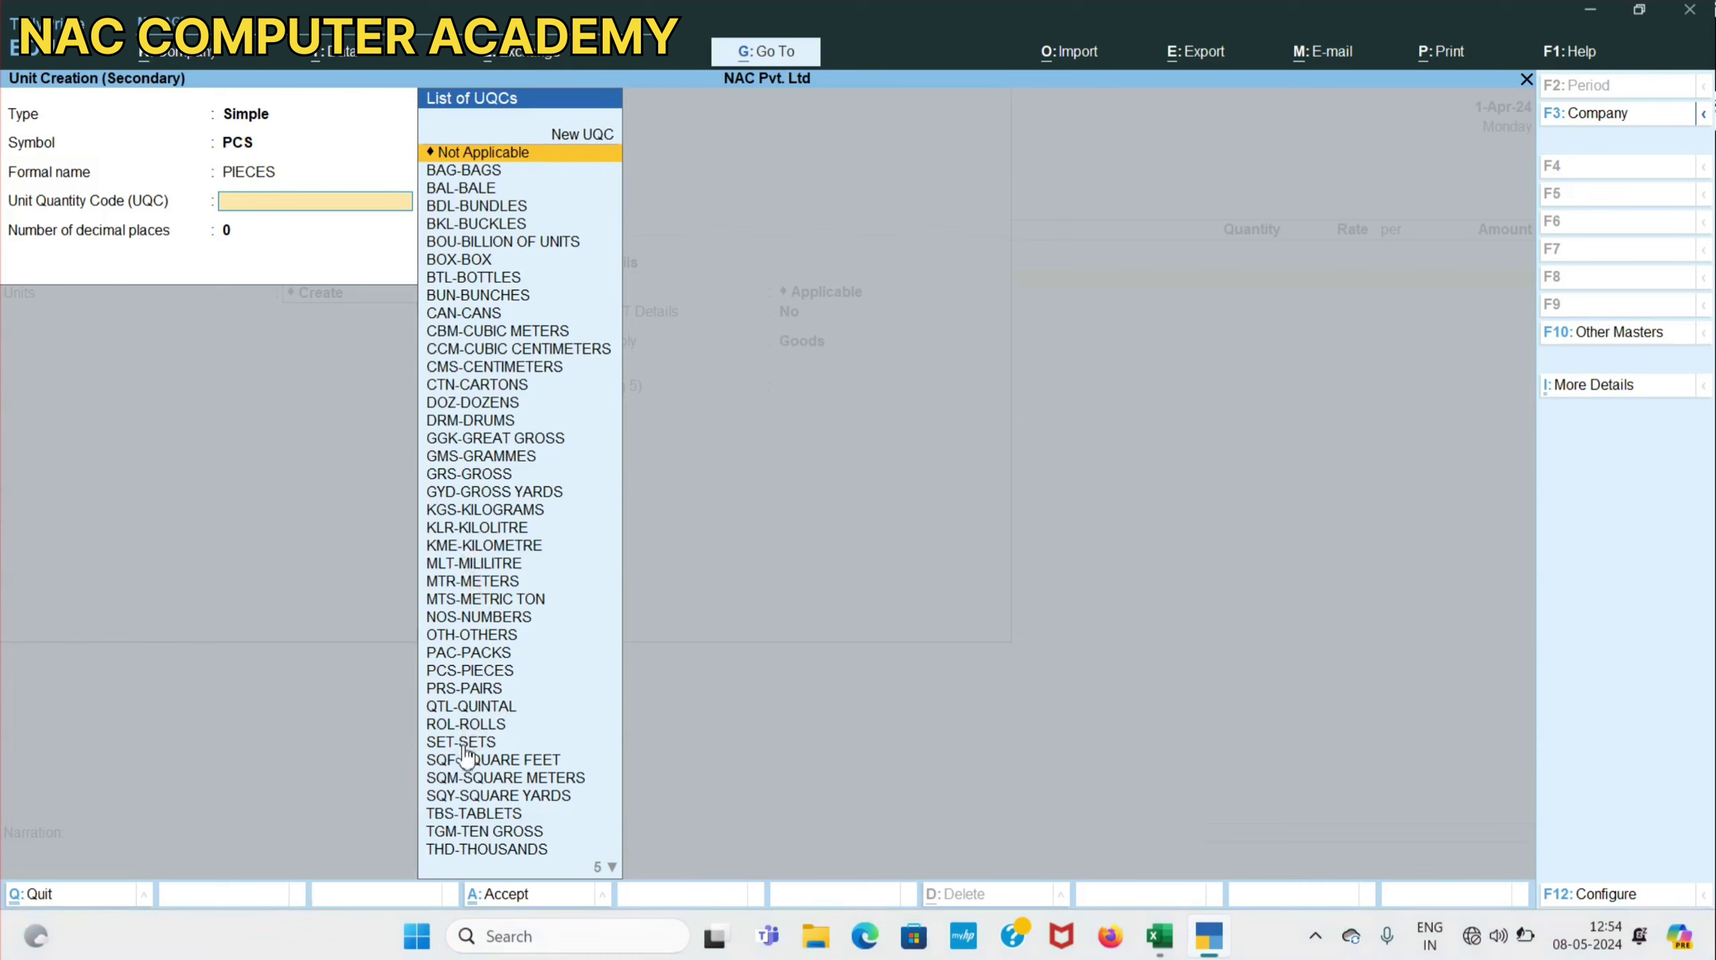
left_click(468, 672)
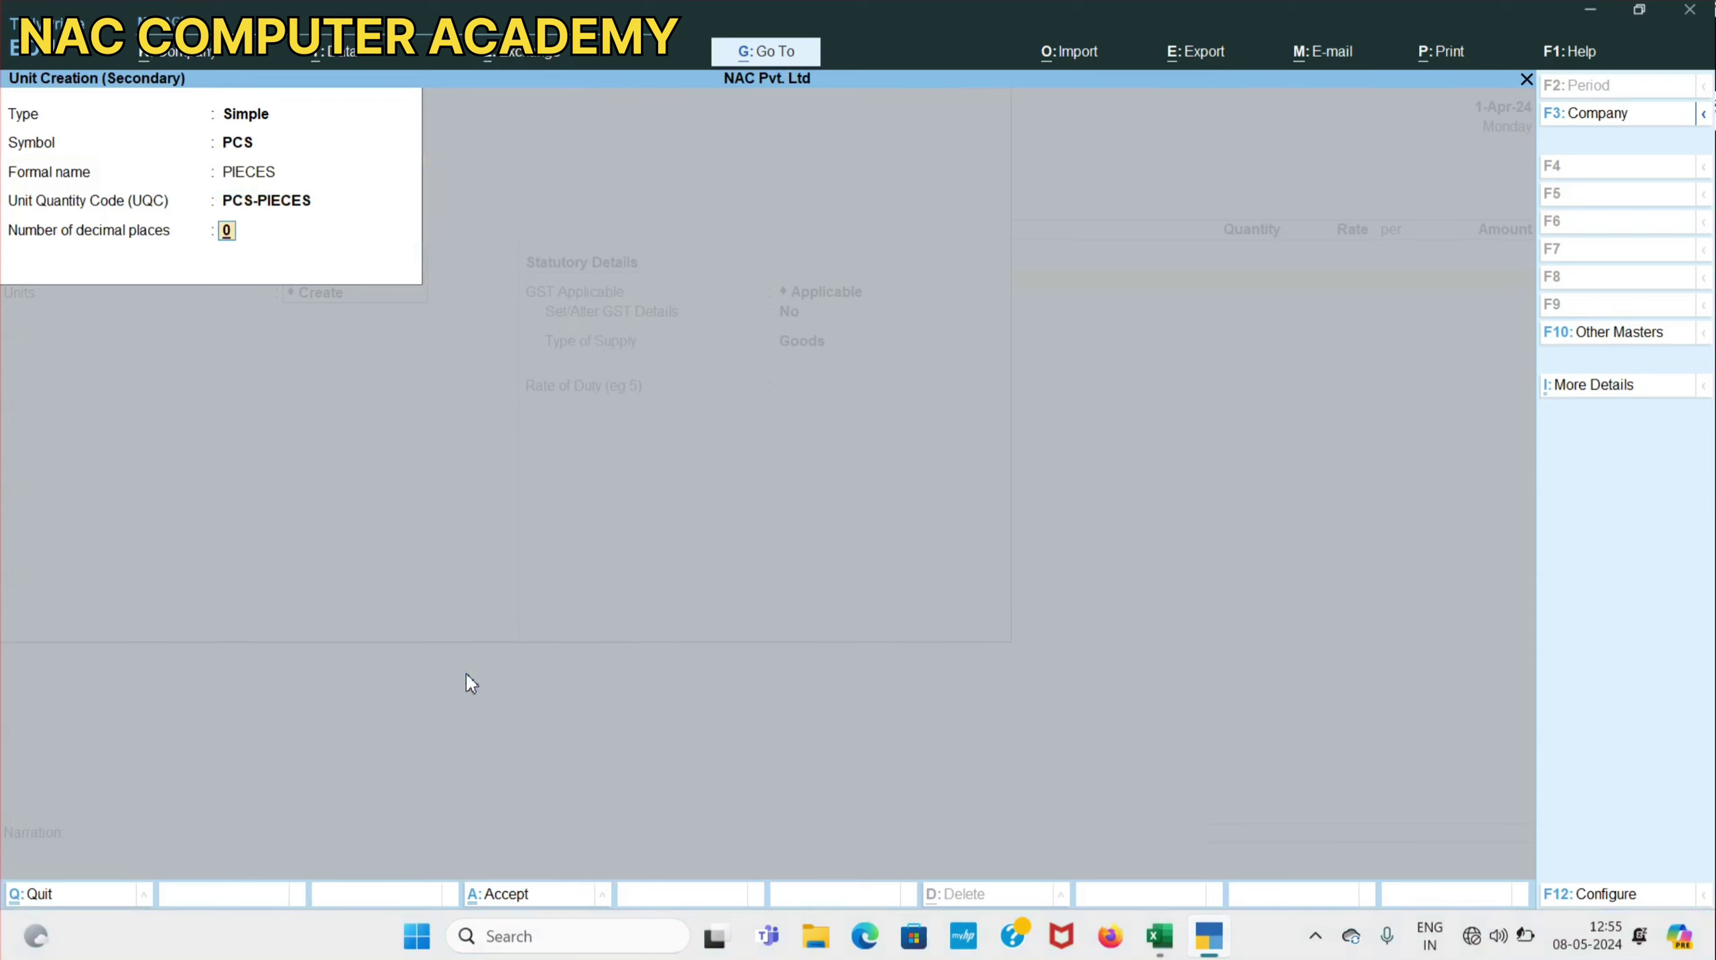
key("Return")
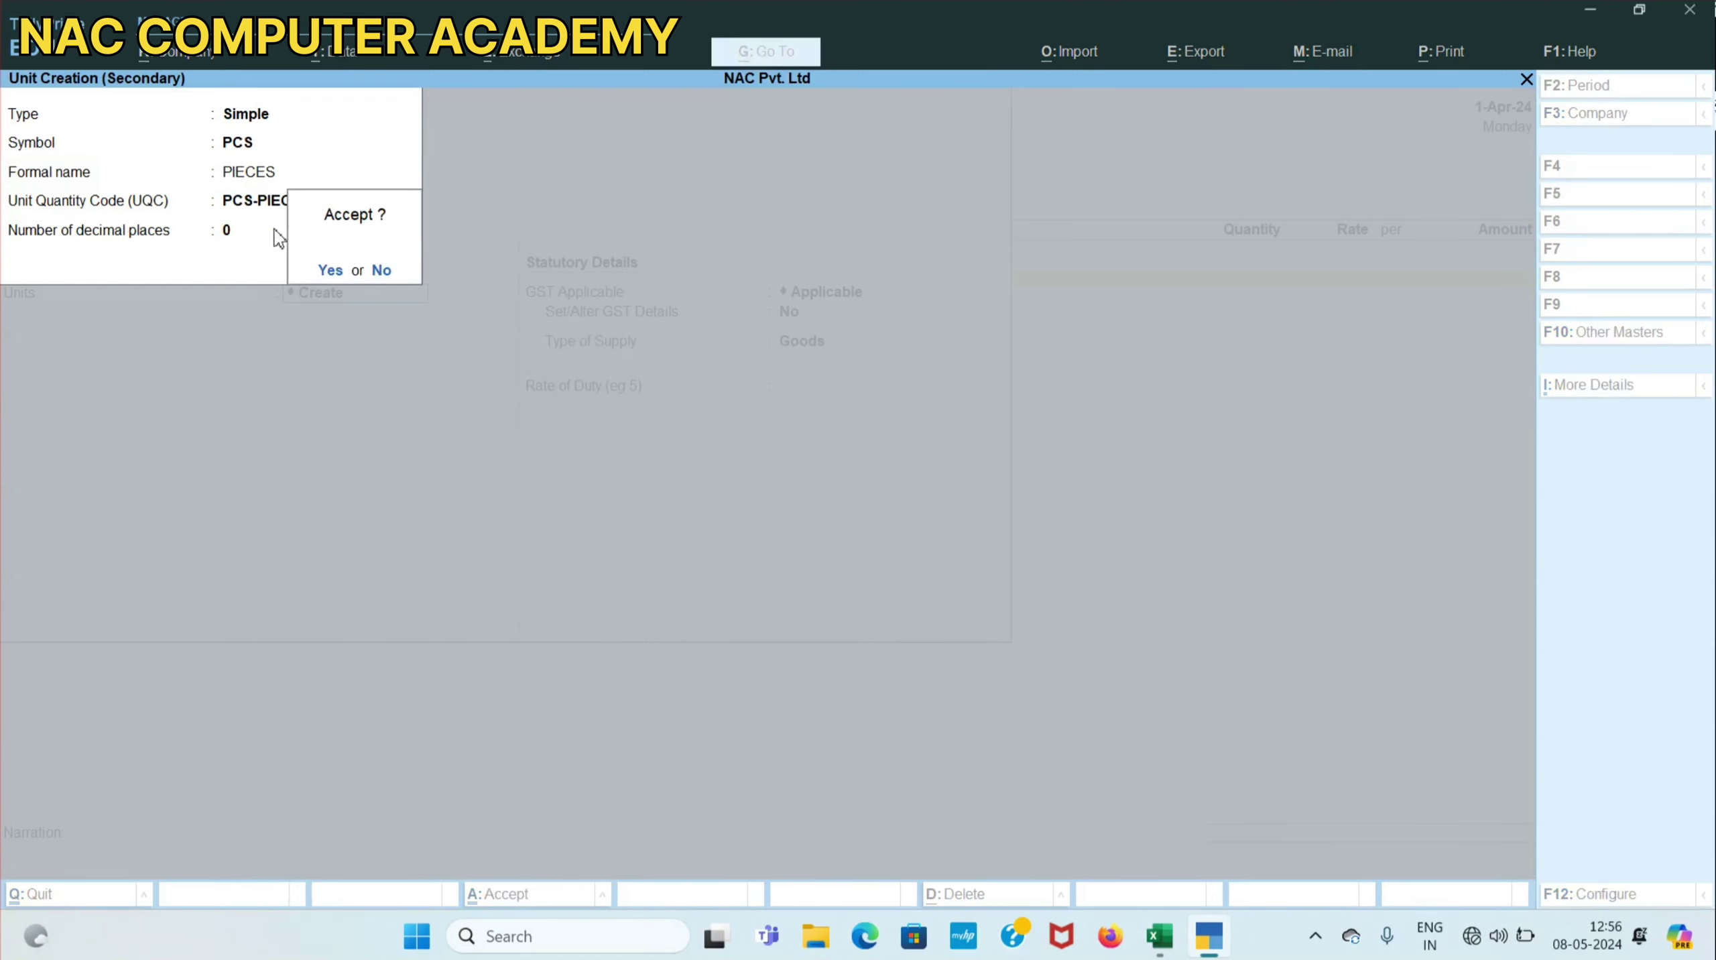
key("Return")
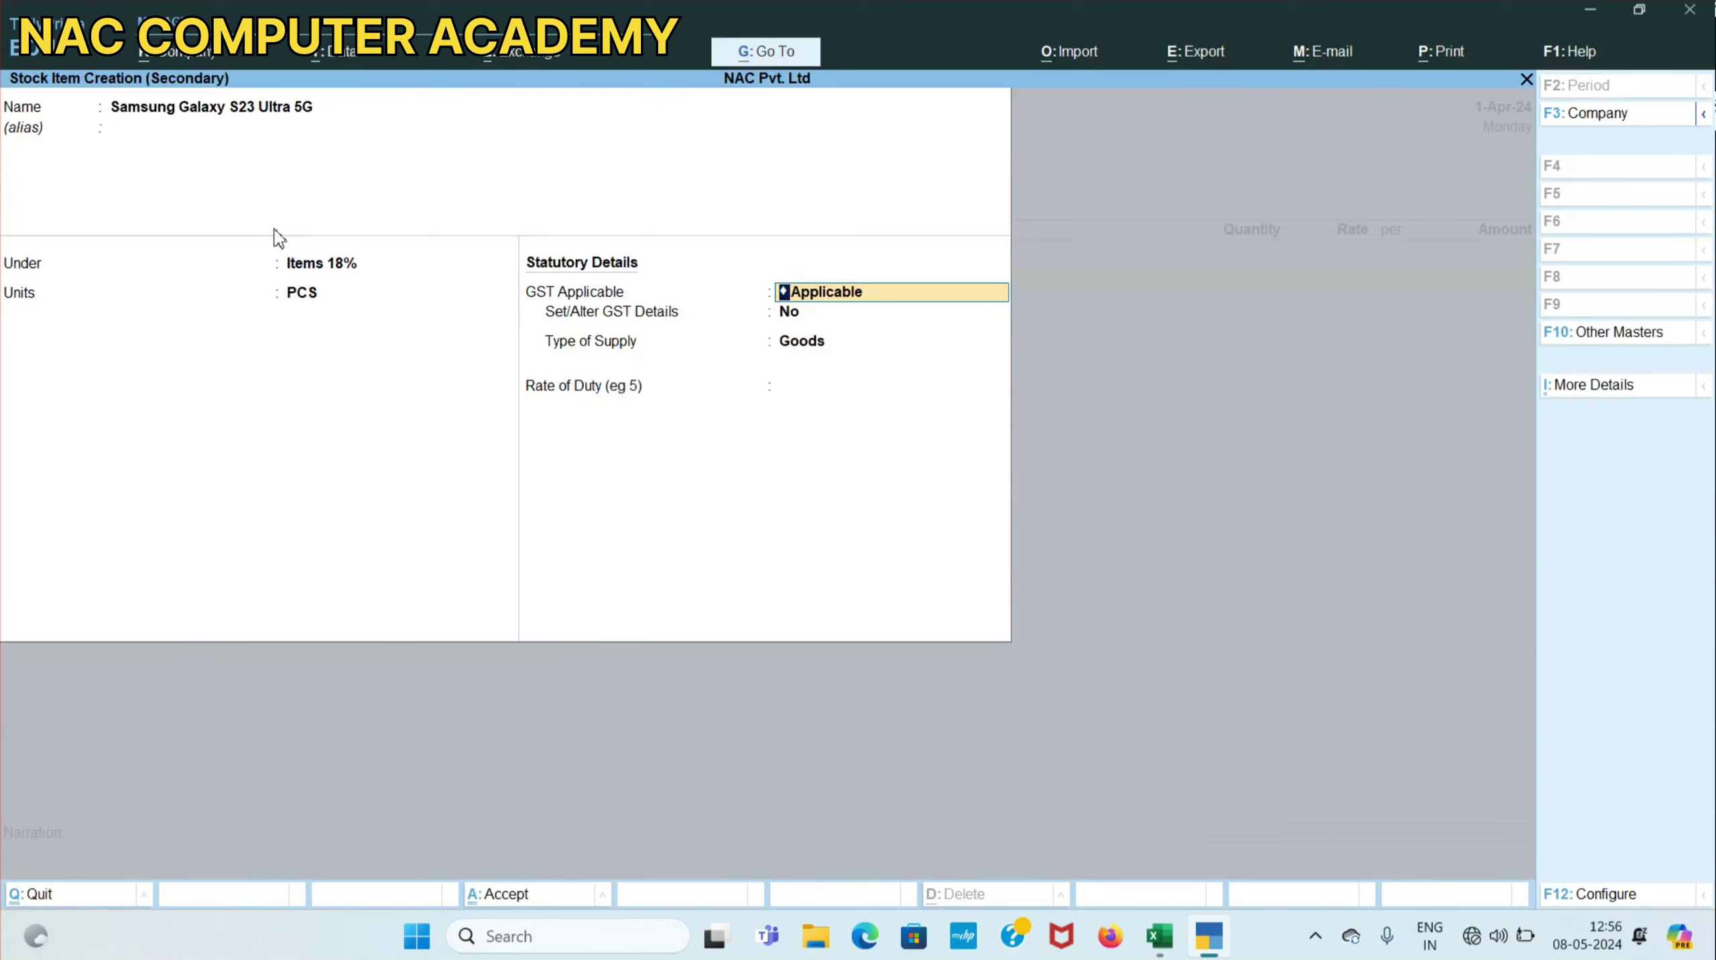
Keep GST as Applicable for the stock item and set Set/Alter GST Details to Yes.
key("Return")
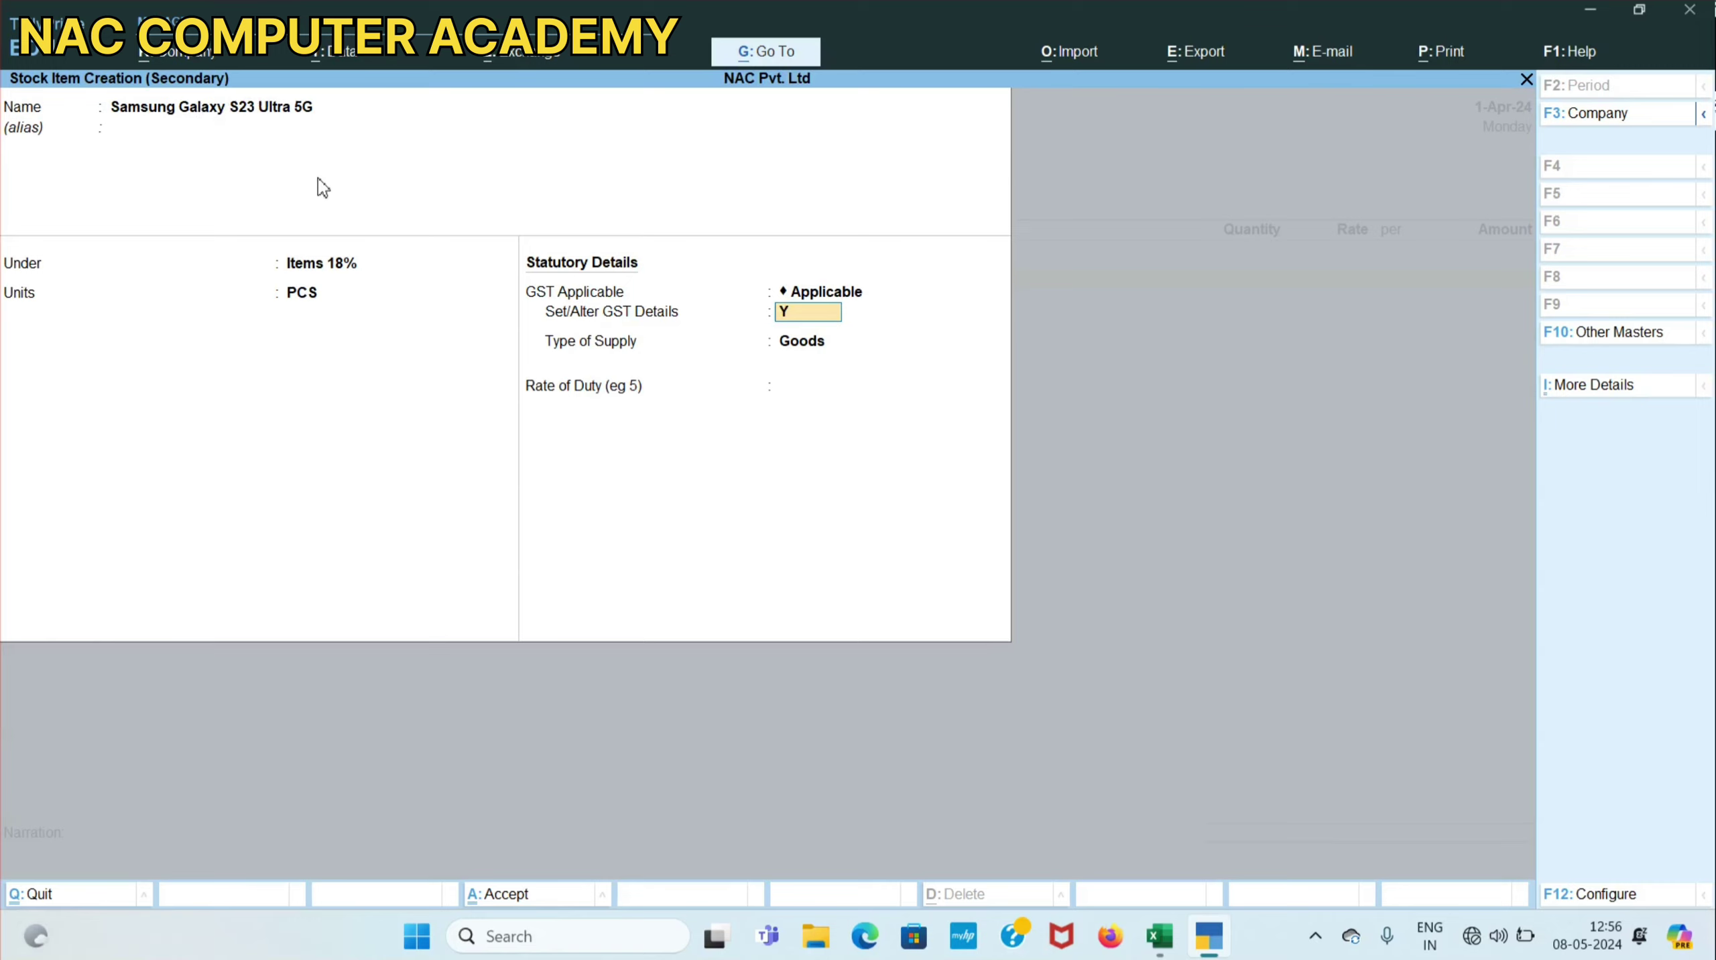
key("Return")
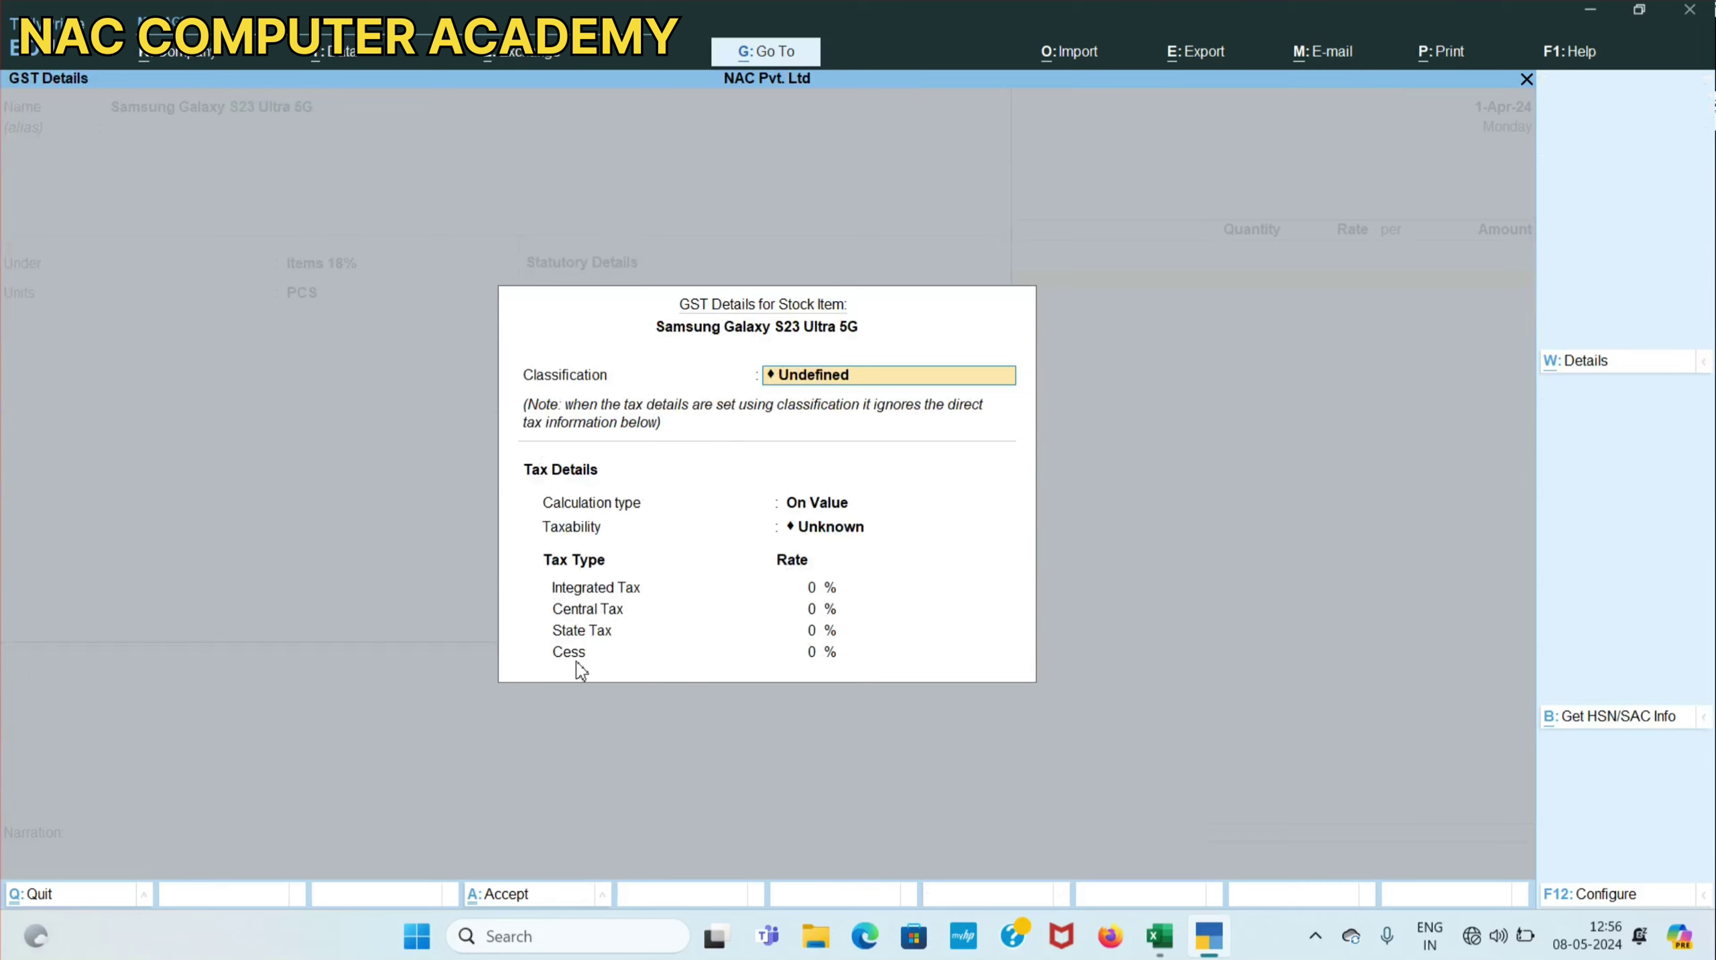
left_click(1586, 900)
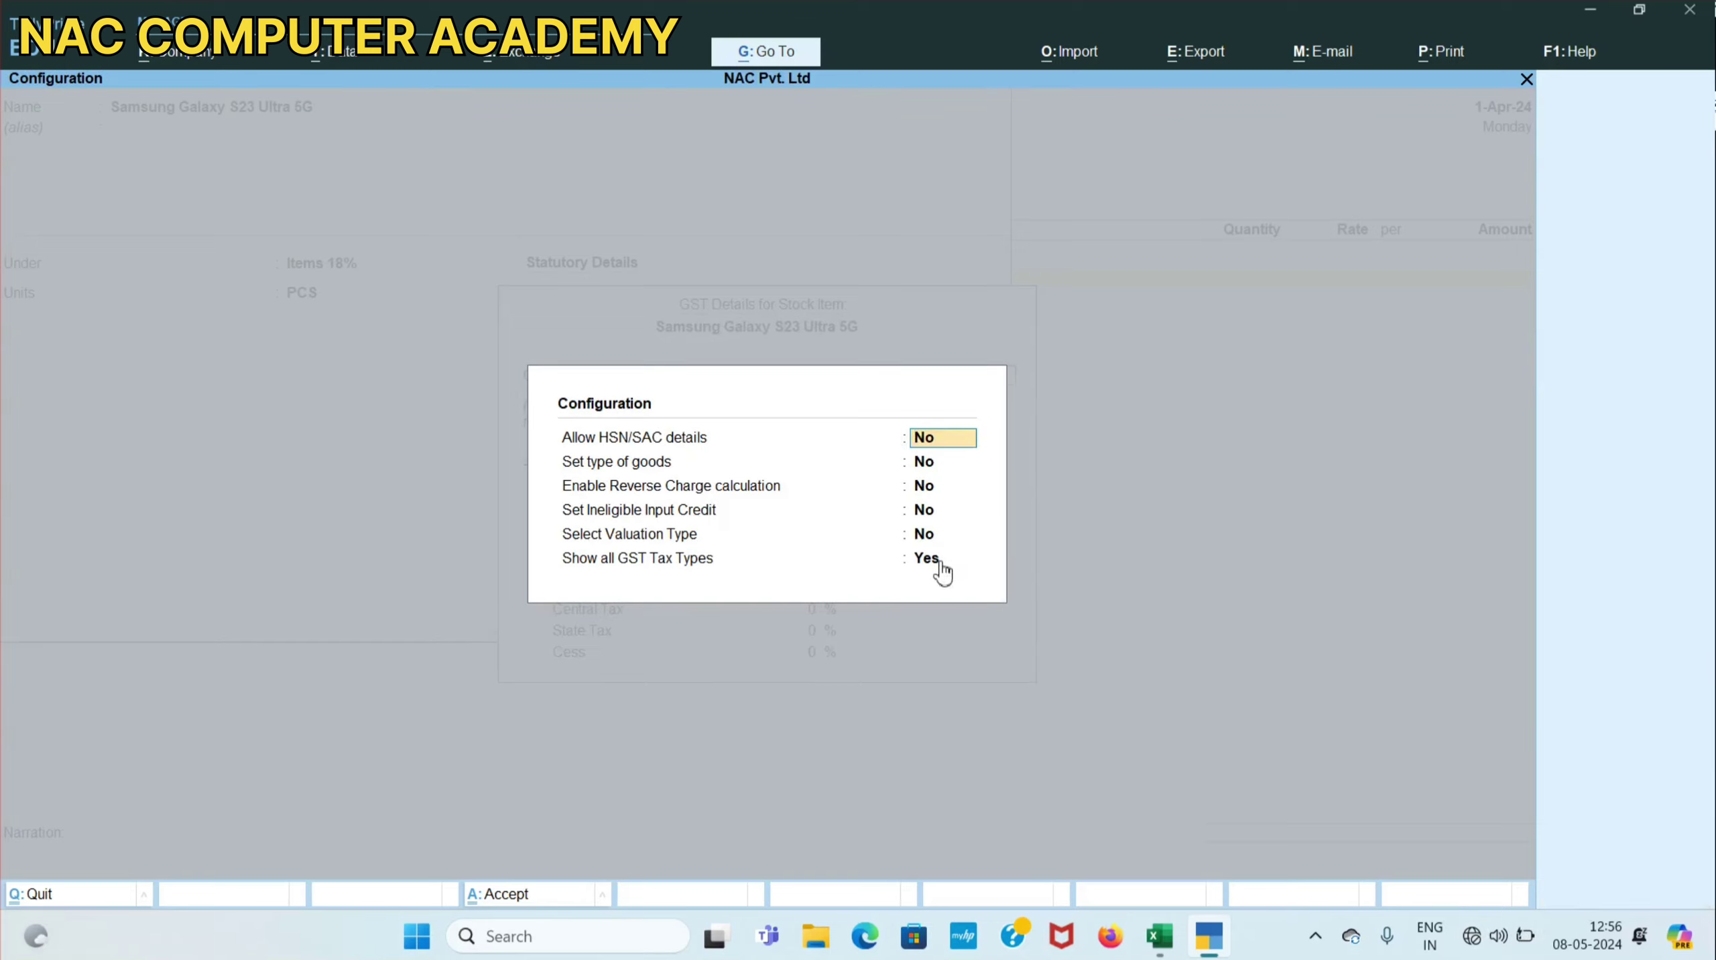
left_click(508, 902)
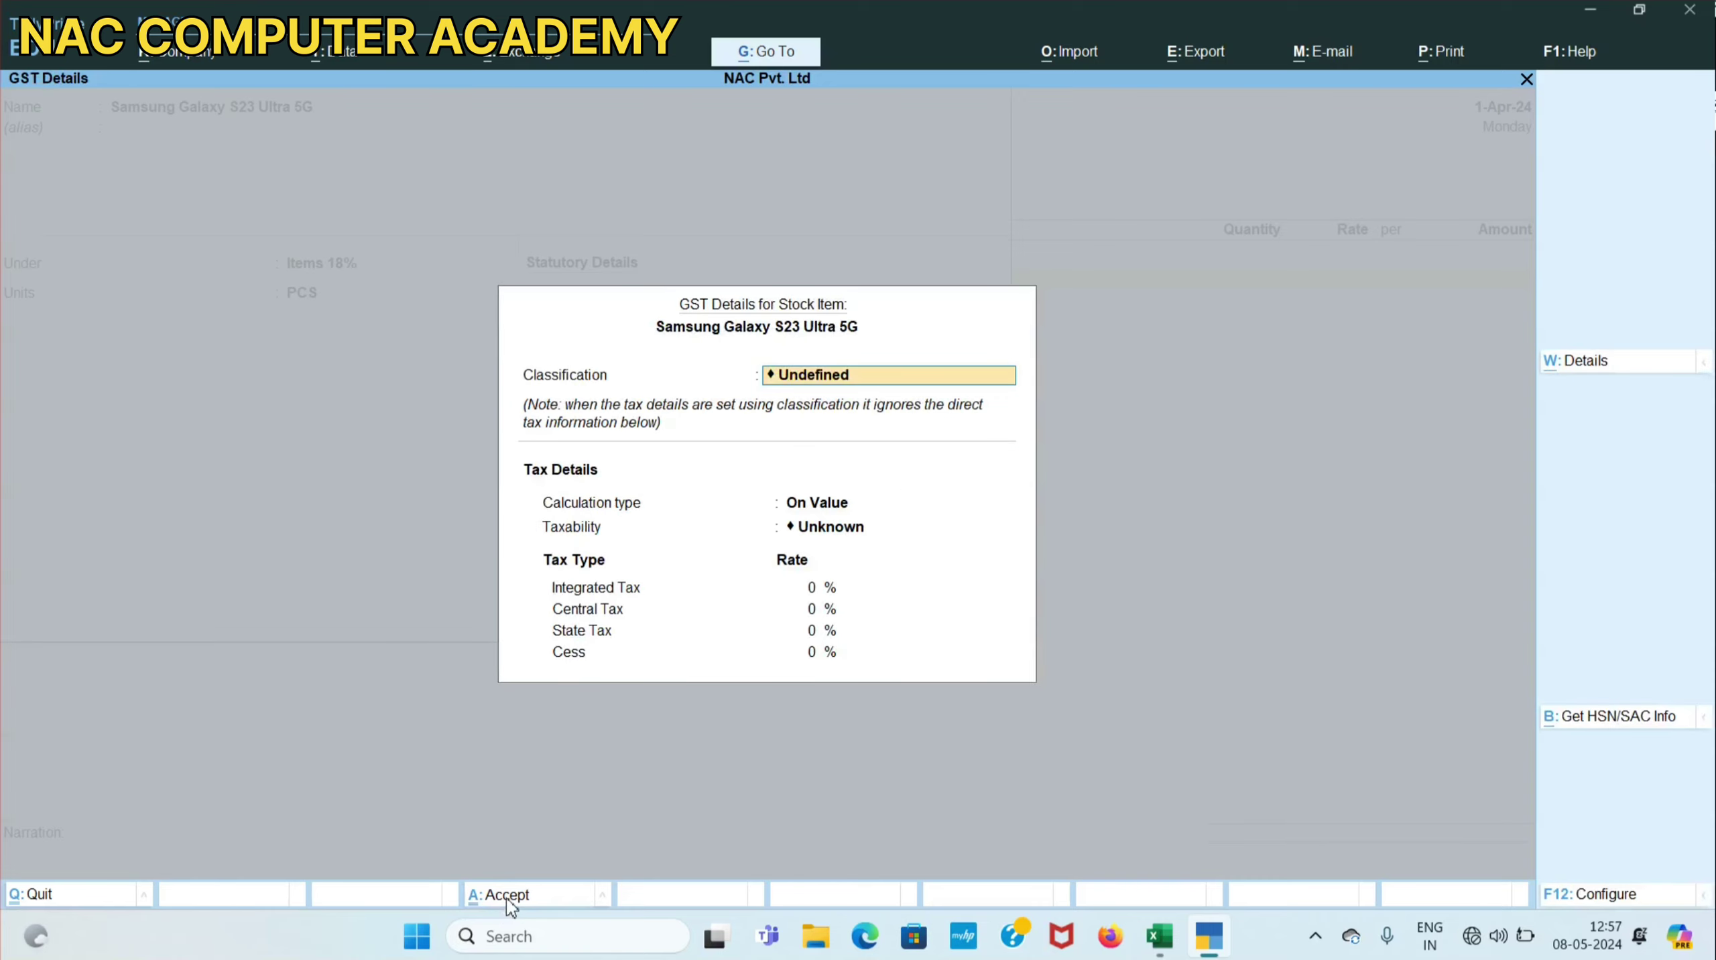
left_click(507, 898)
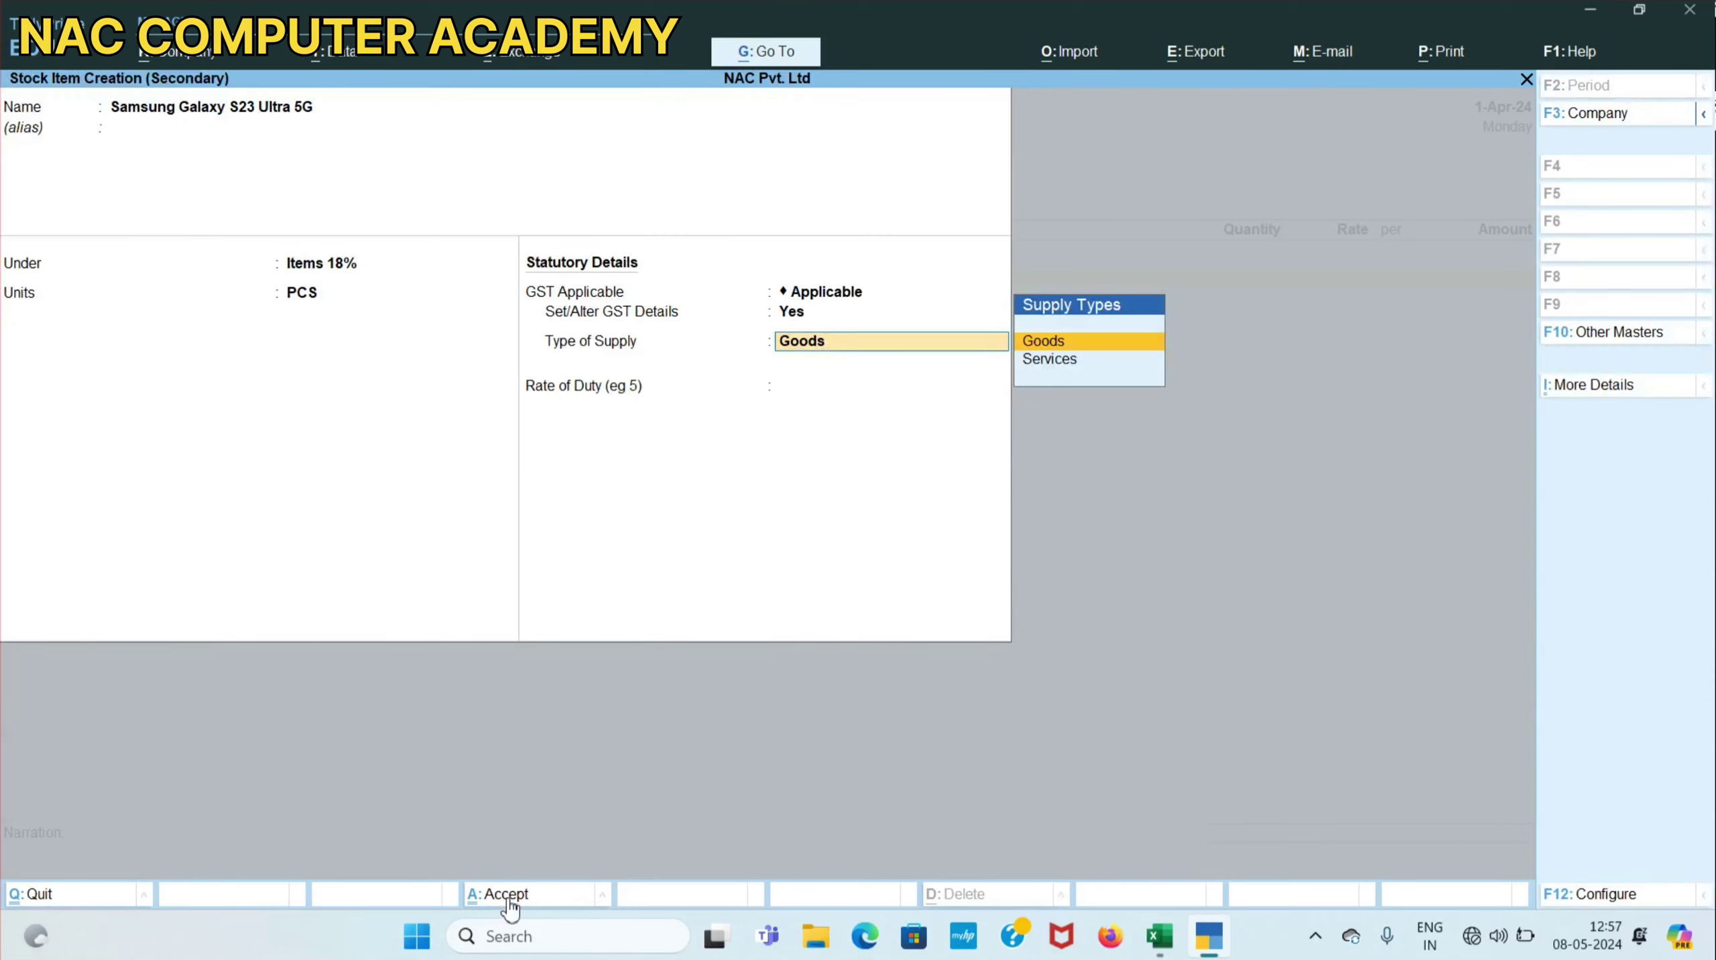
left_click(810, 317)
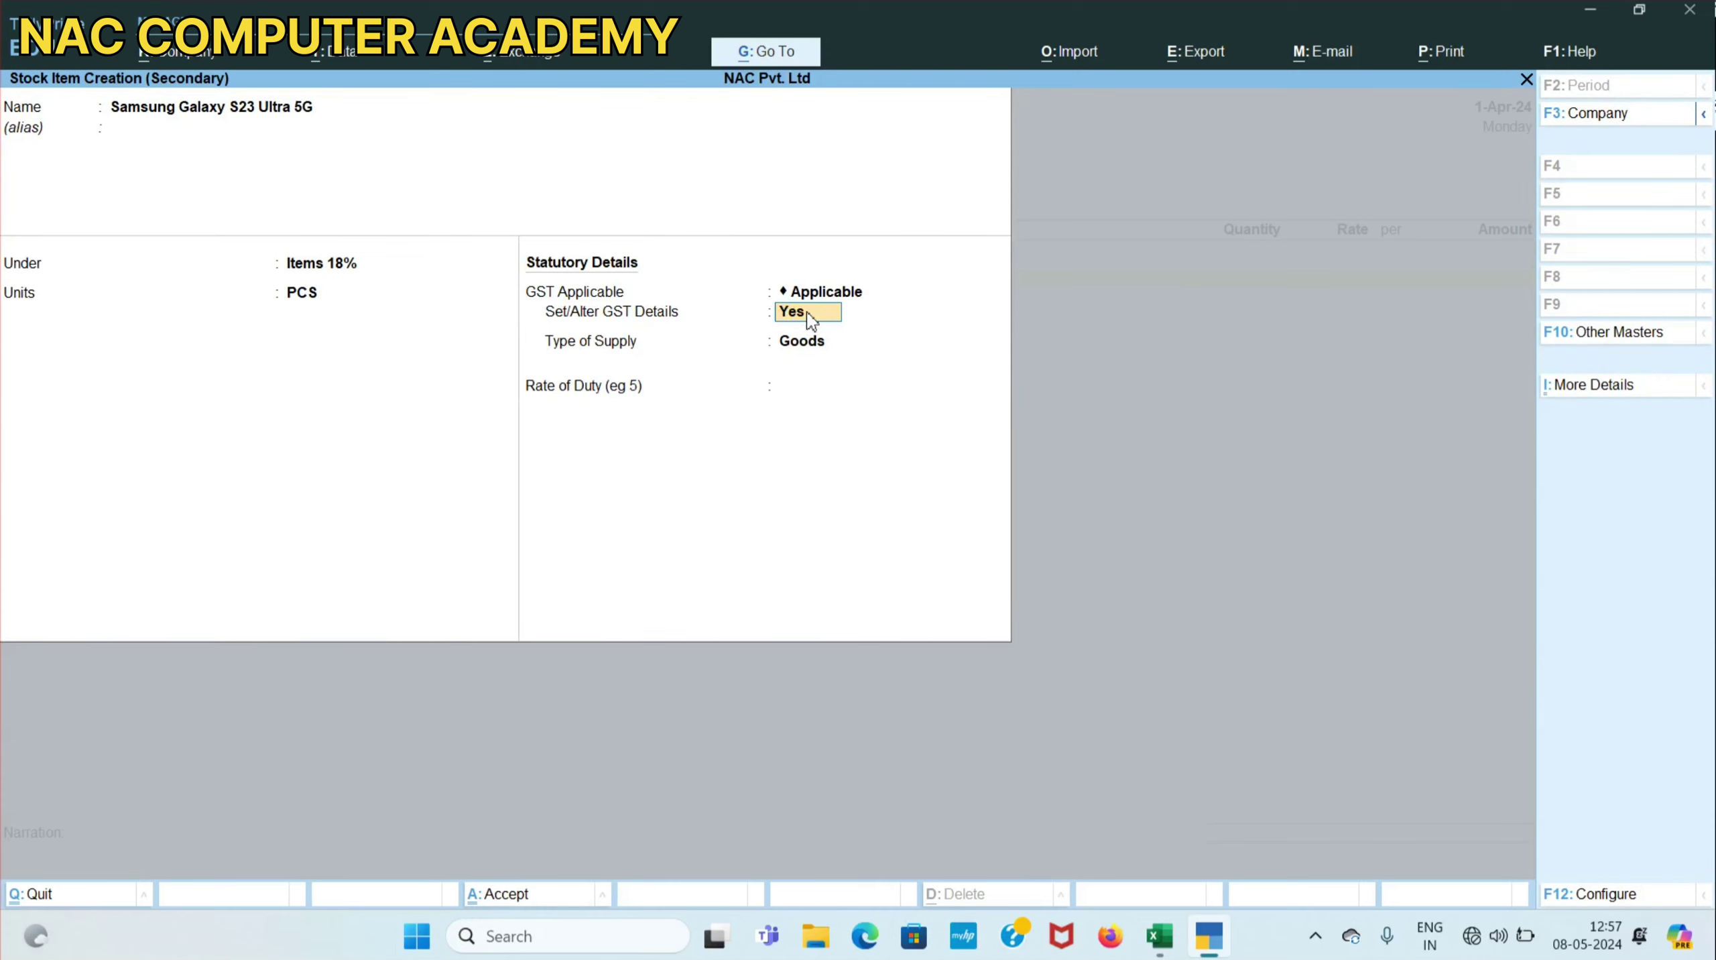
key("Return")
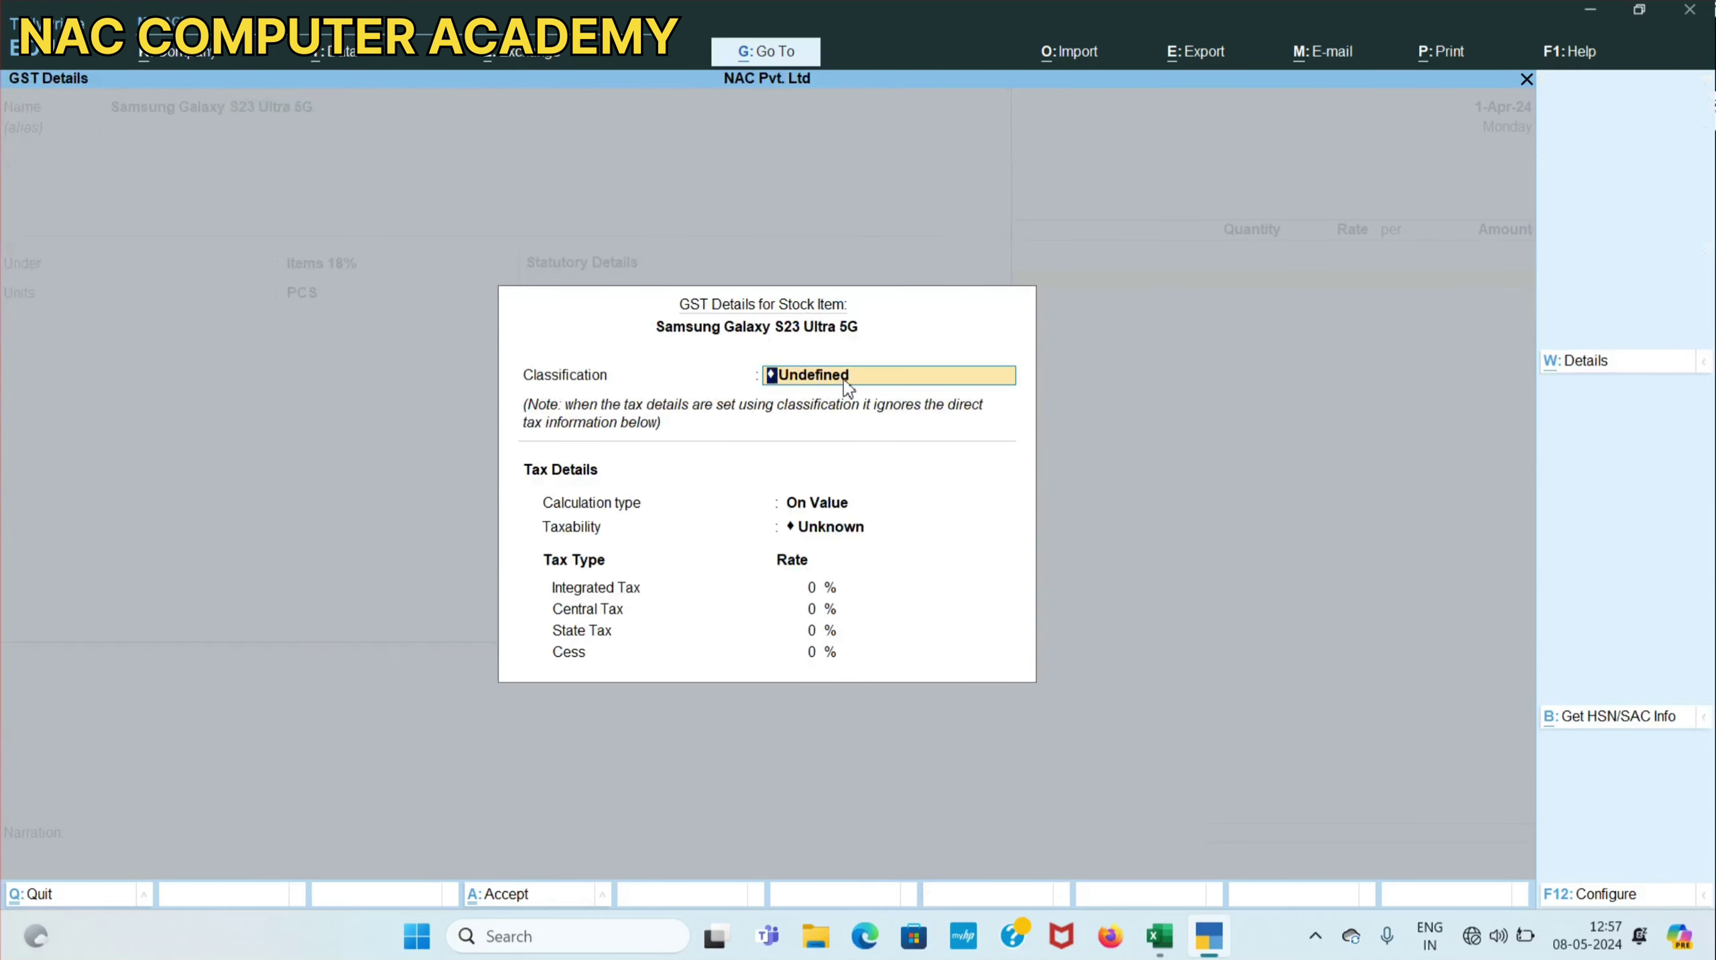
Set the item's taxability to Taxable, calculated on value, with an 18% integrated tax rate, and accept the GST details.
key("Return")
key("Return")
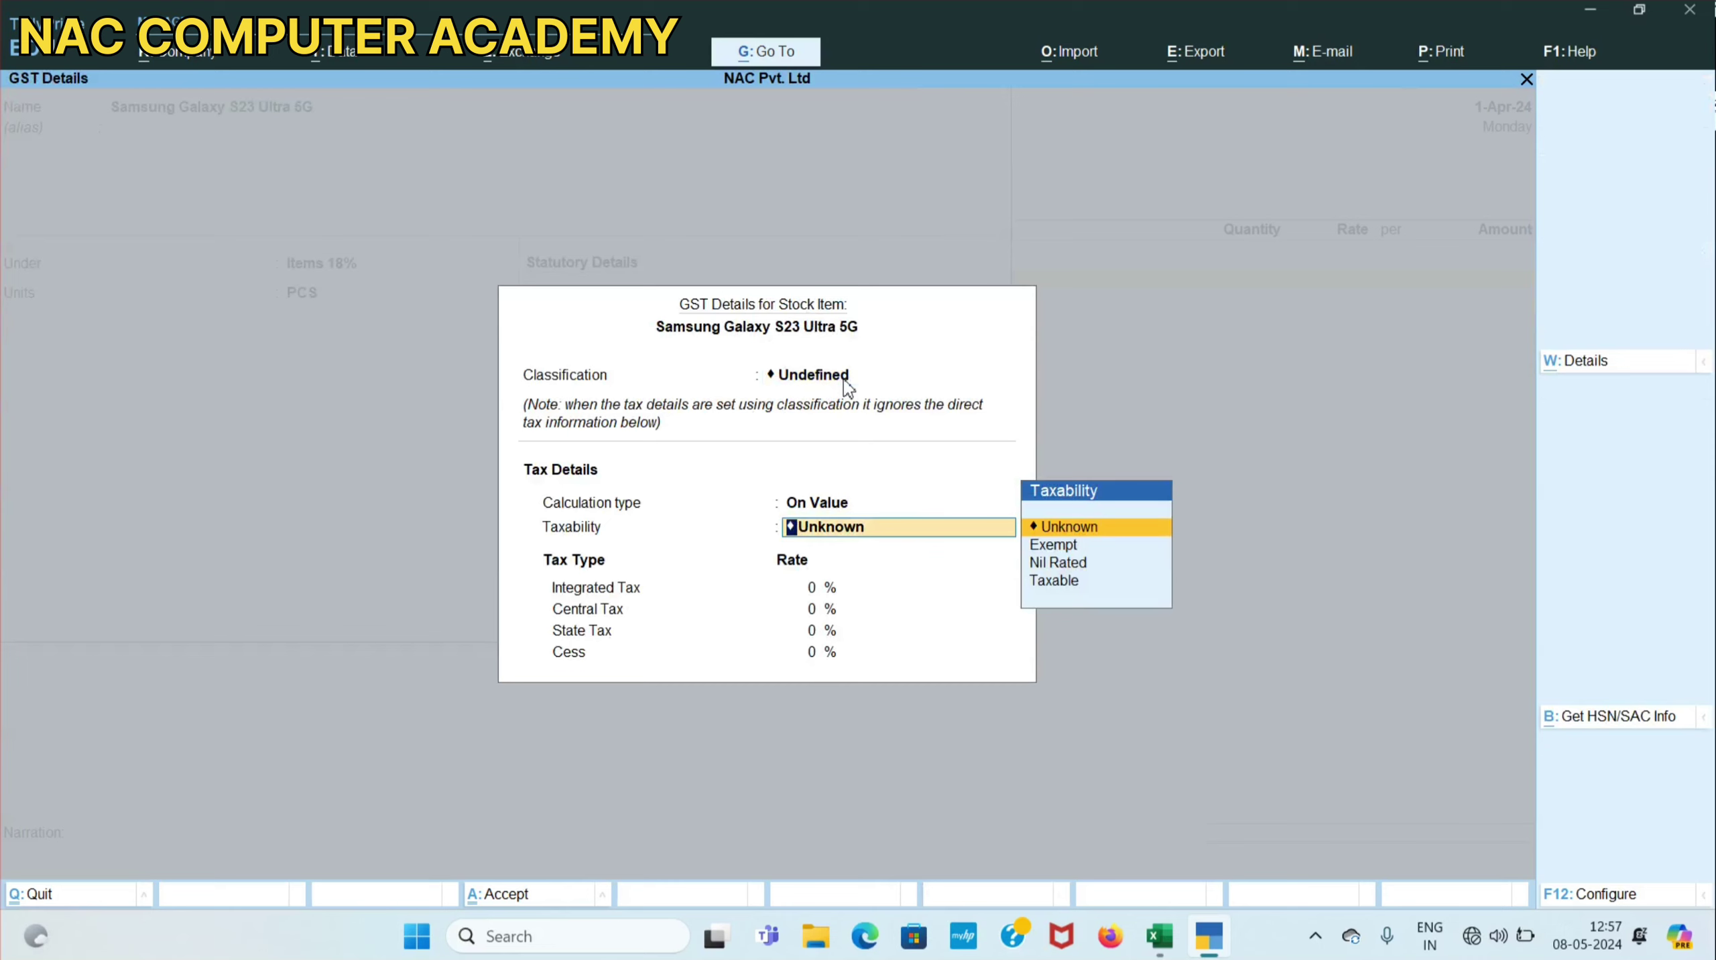
key("Down")
key("Down")
key("Down")
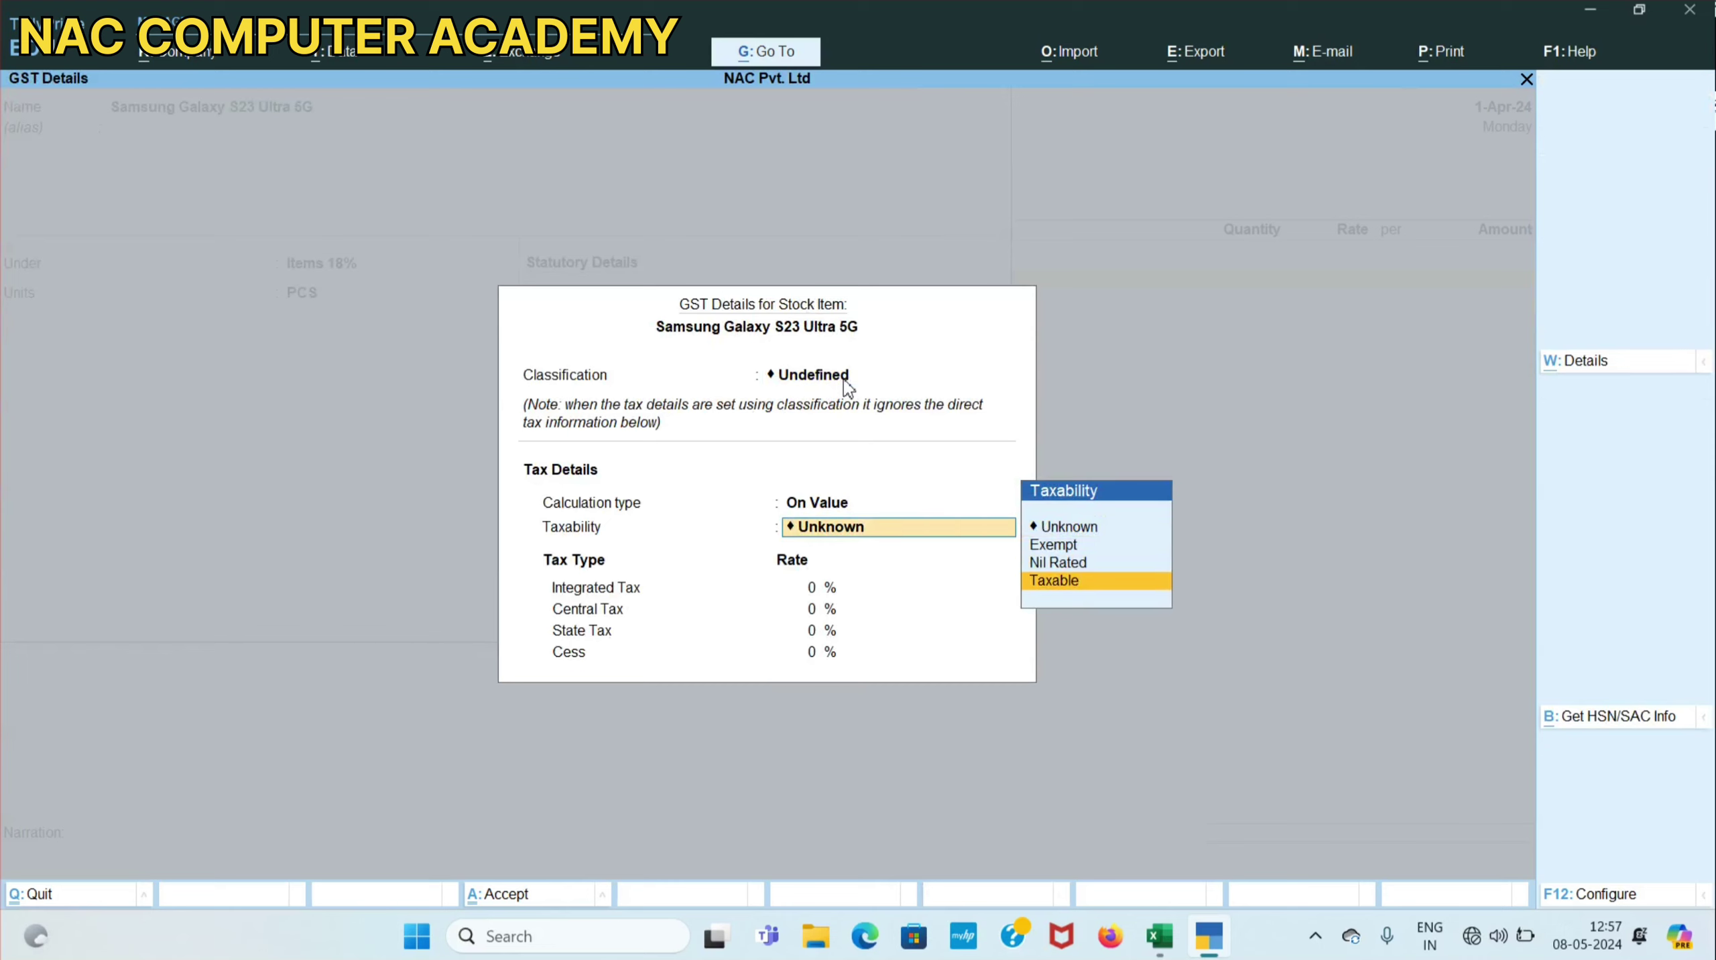
key("Return")
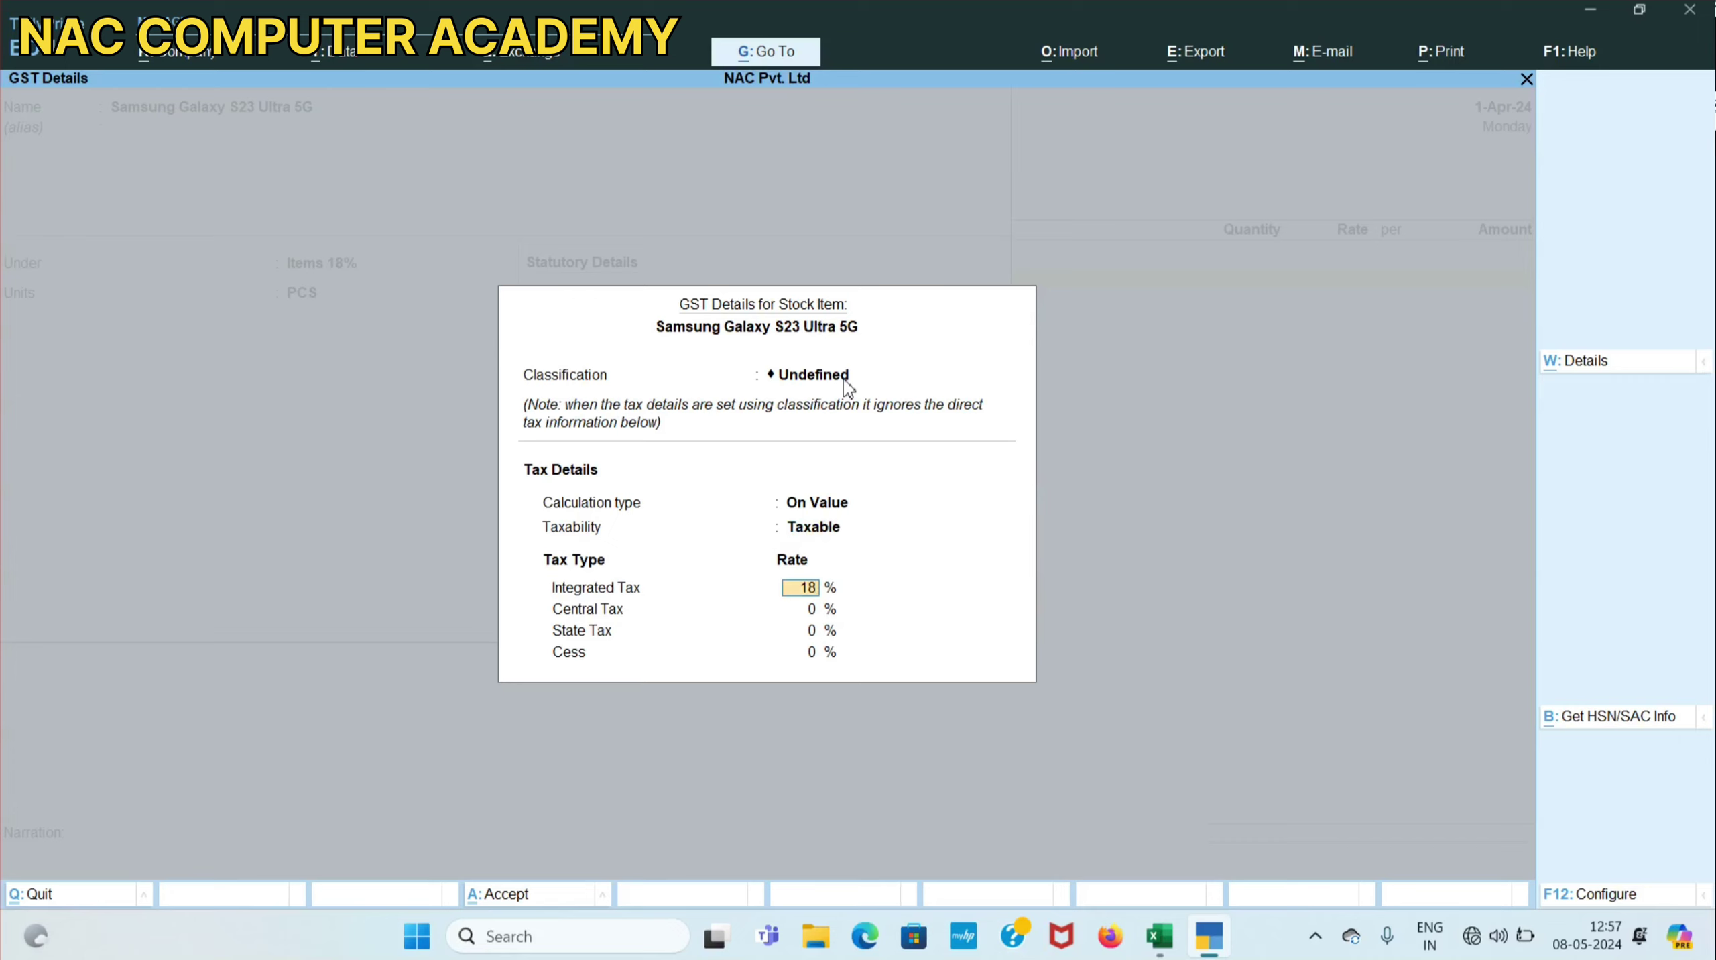
key("Return")
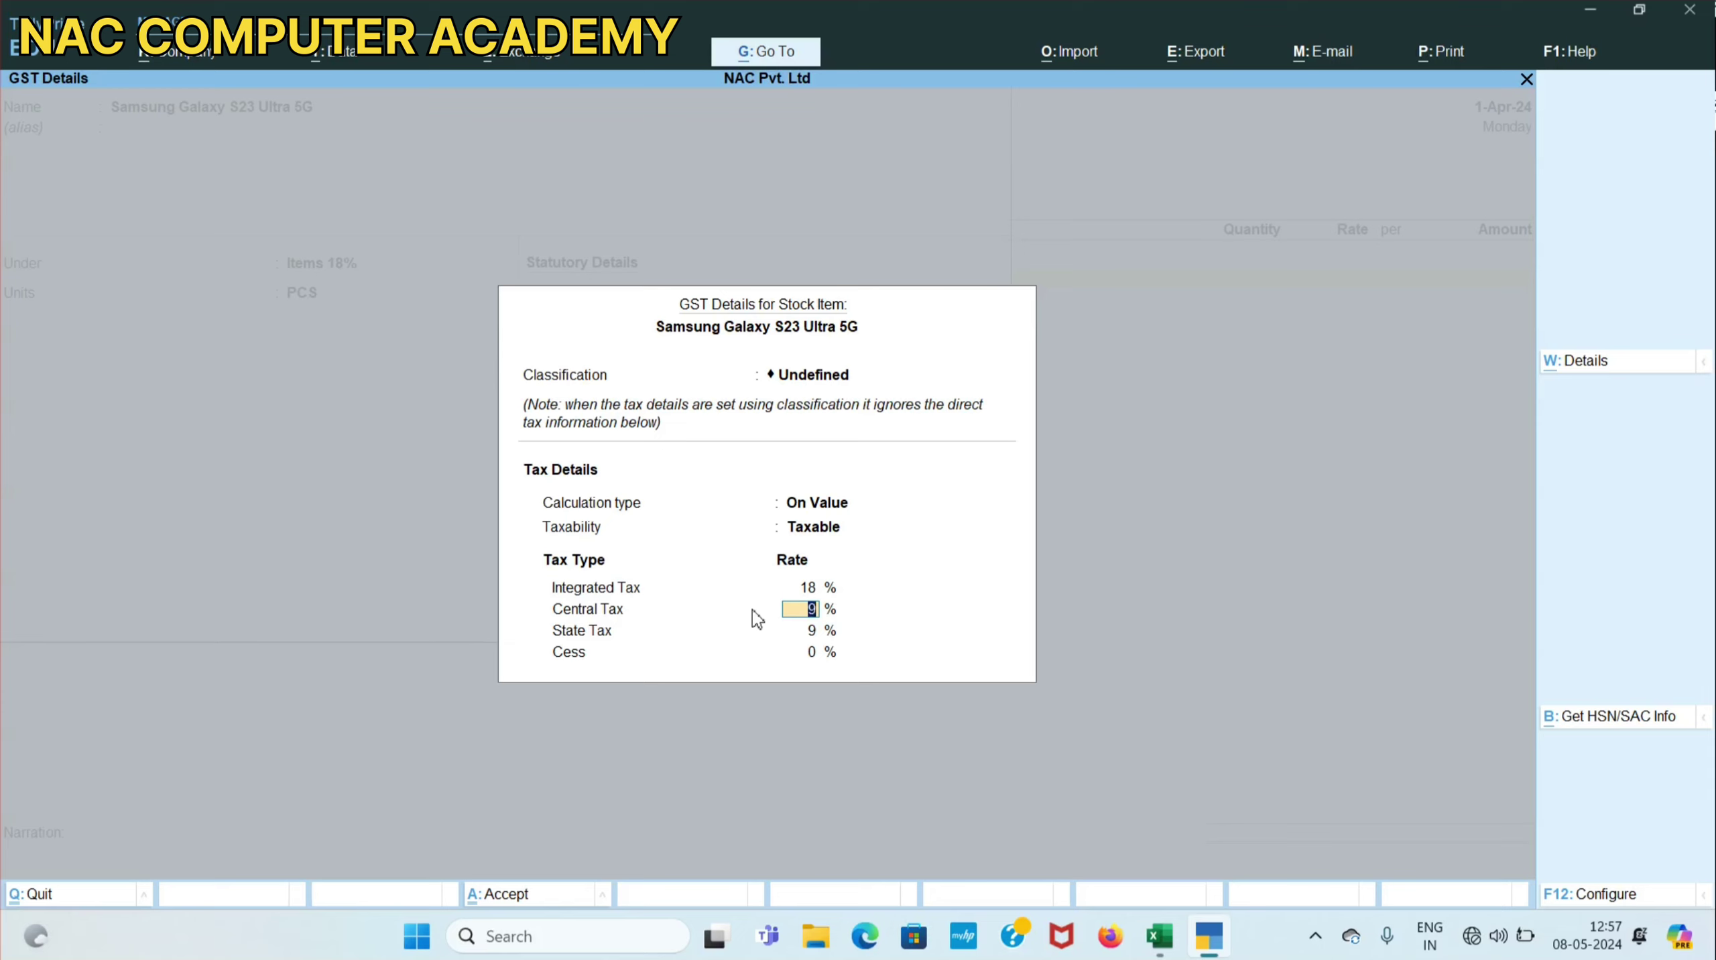
key("Return")
key("Return")
key("Return")
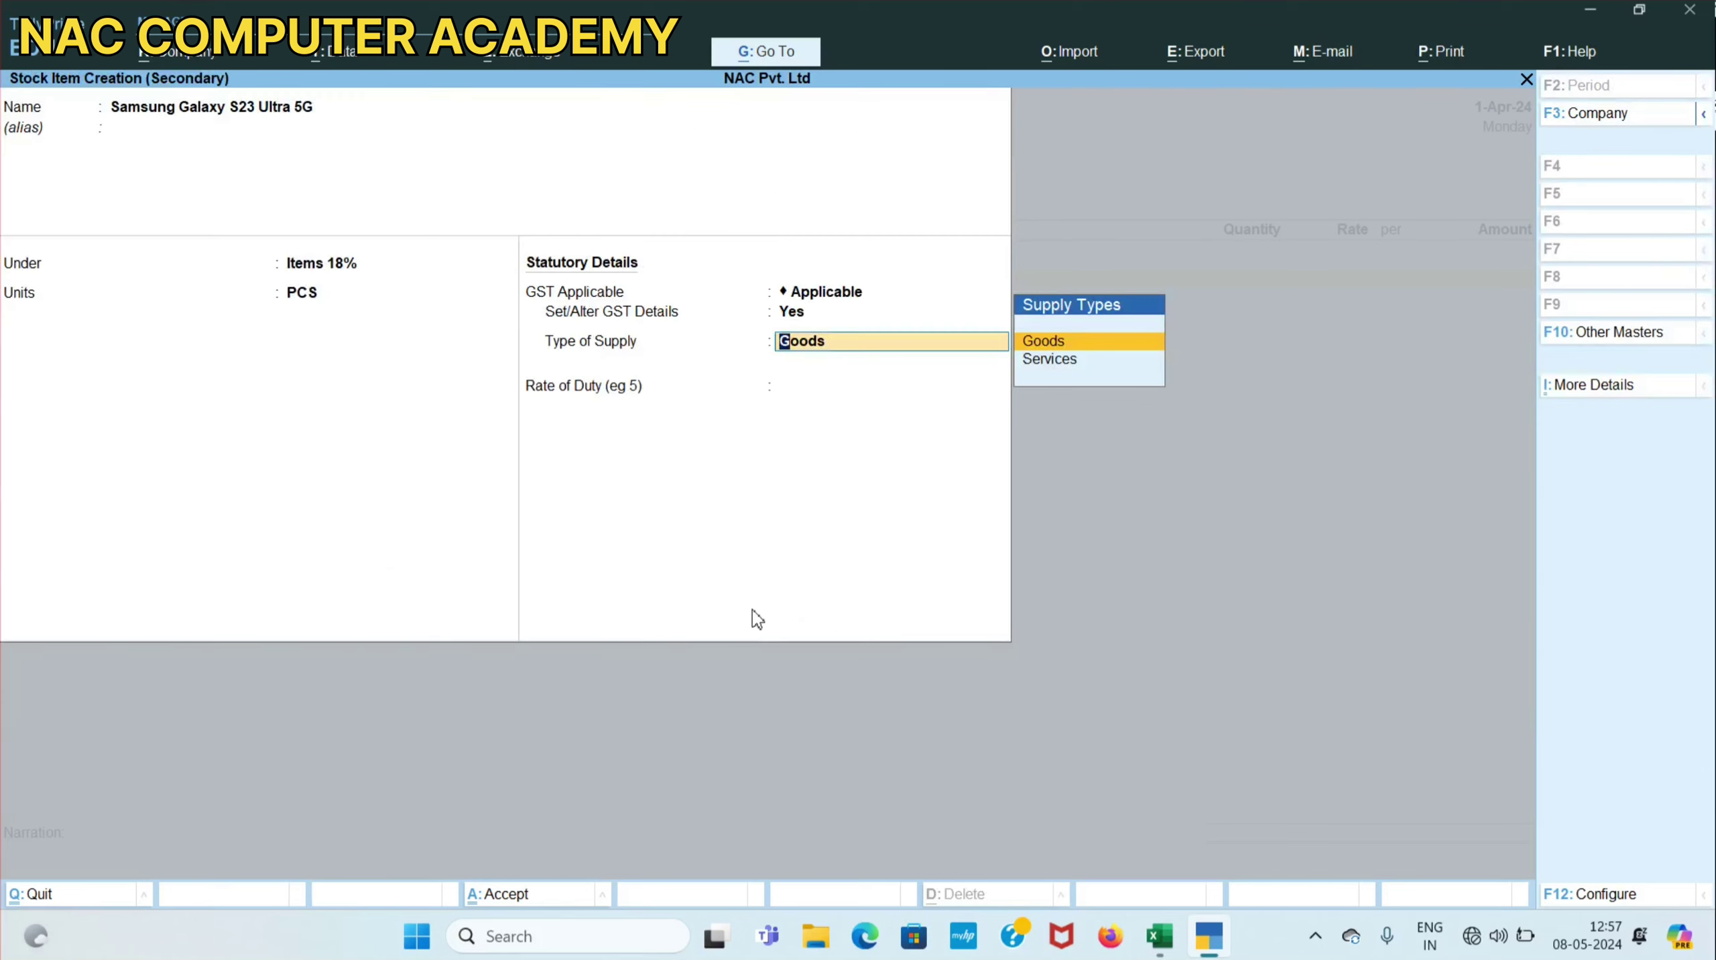
Keep the type of supply as Goods, leave the rate of duty blank and save the stock item.
key("Return")
key("Return")
key("Return")
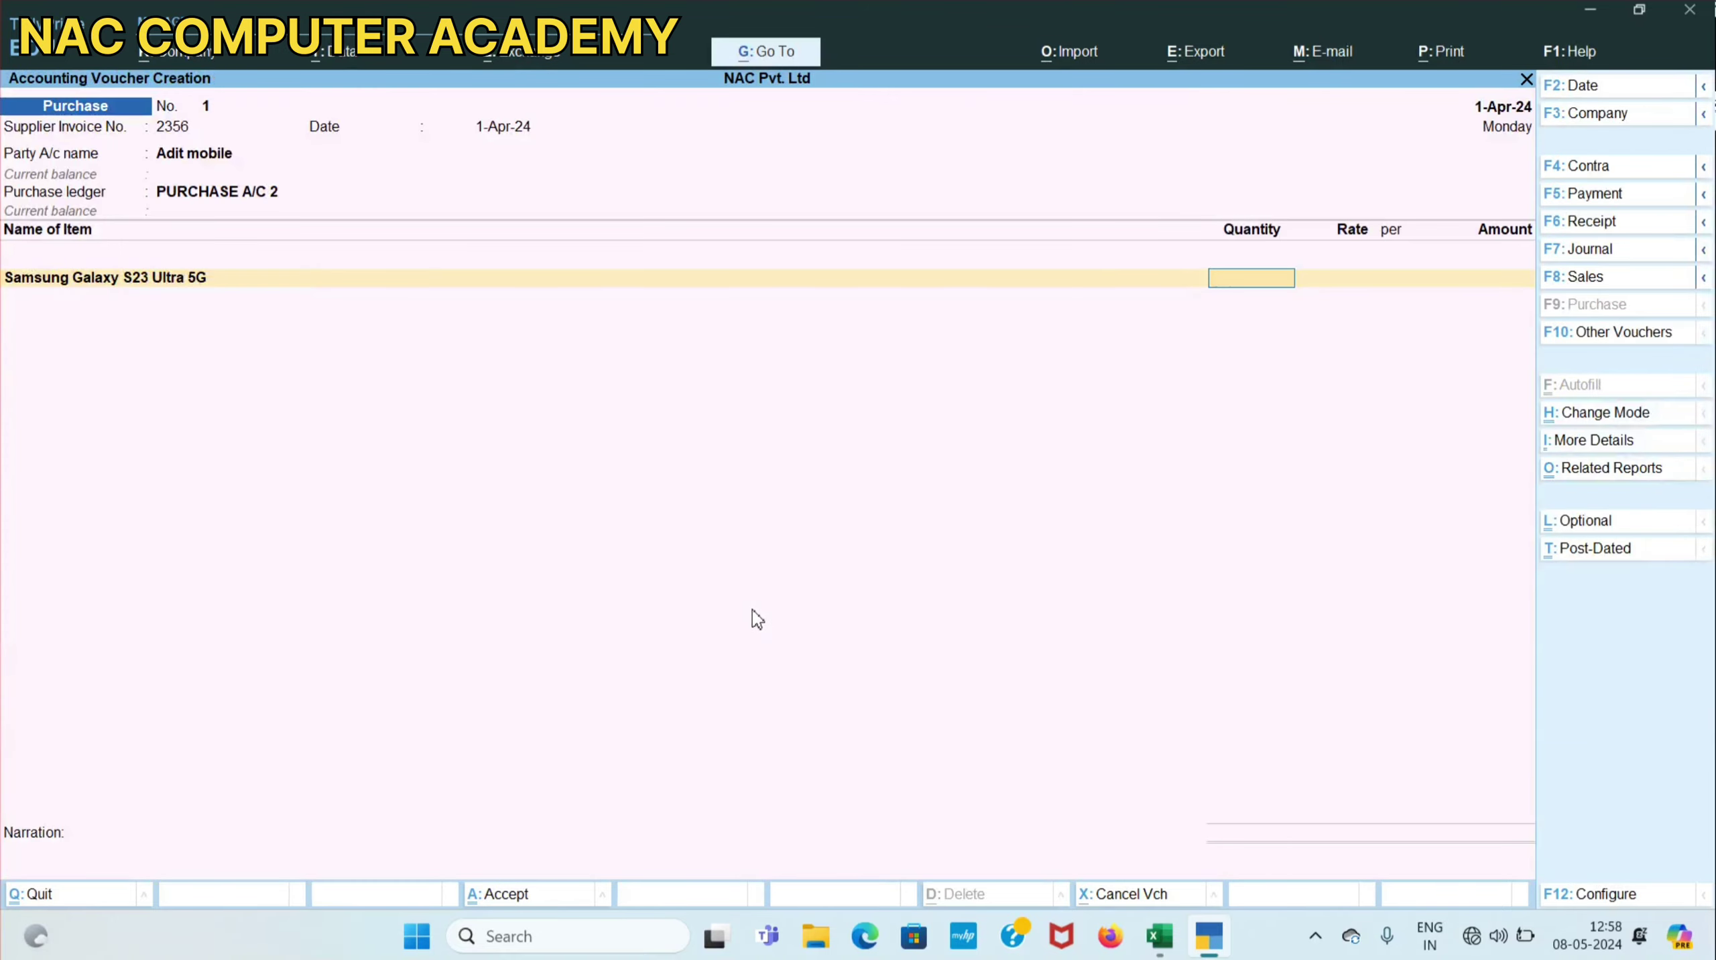
Check the first item's quantity in the Excel invoice and enter 4 PCS for Samsung Galaxy S23 Ultra 5G in the TallyPrime voucher.
left_click(1160, 935)
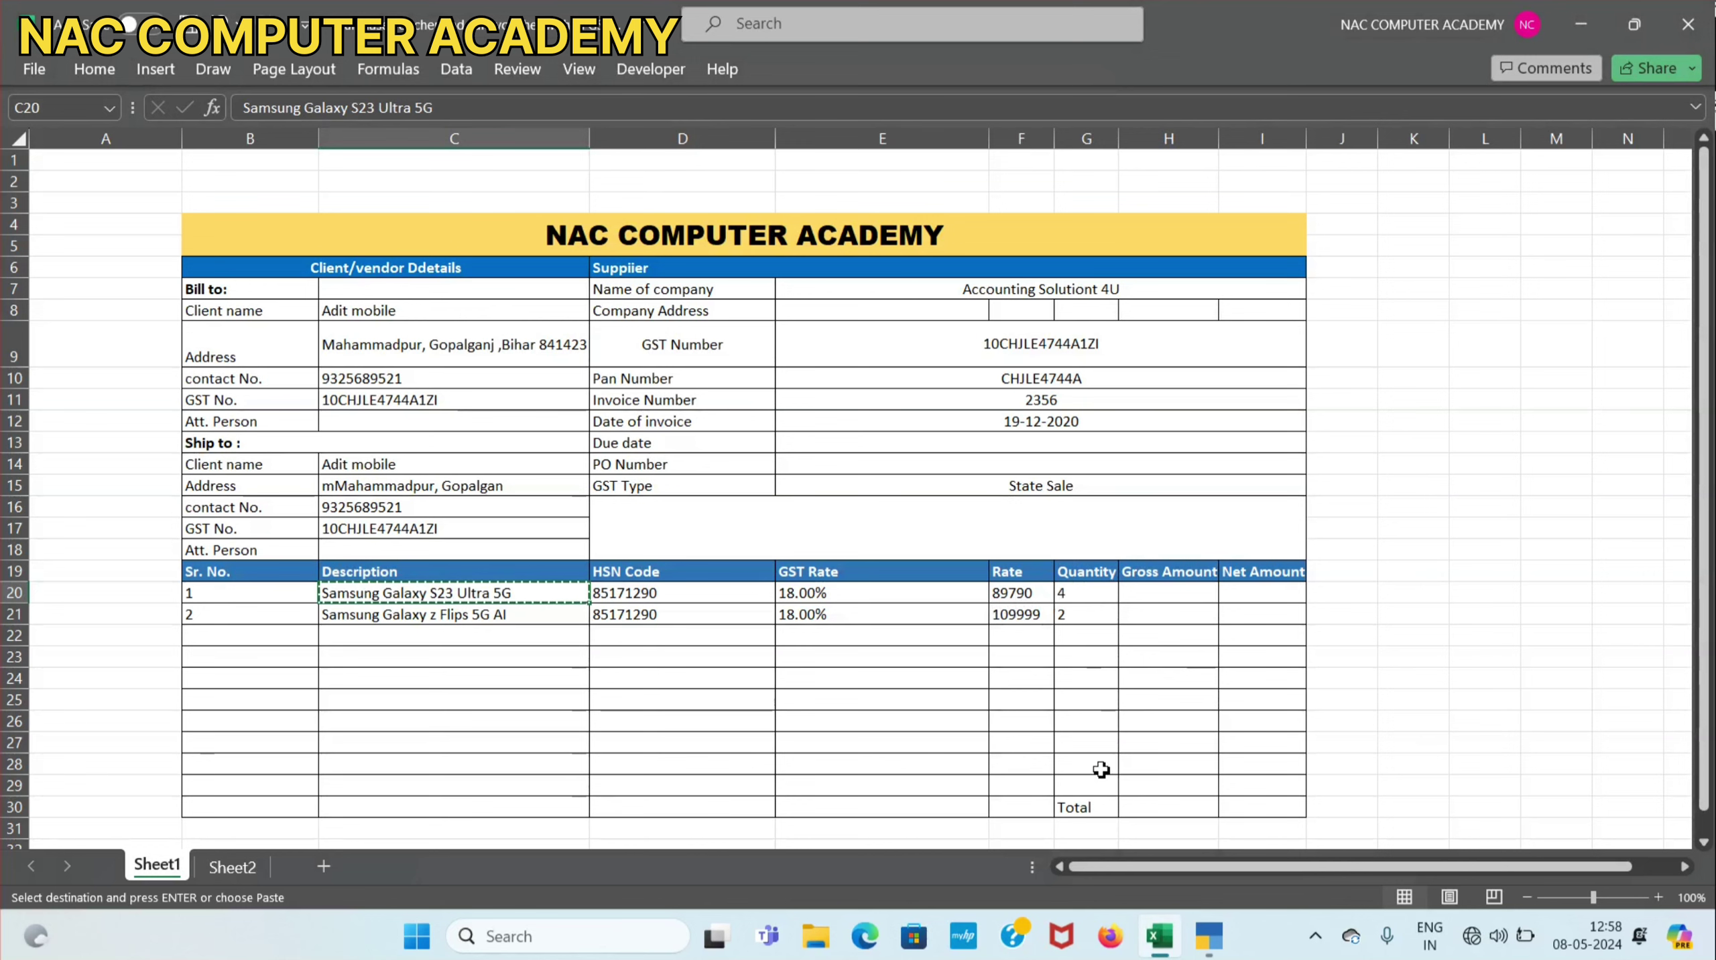
left_click(1209, 936)
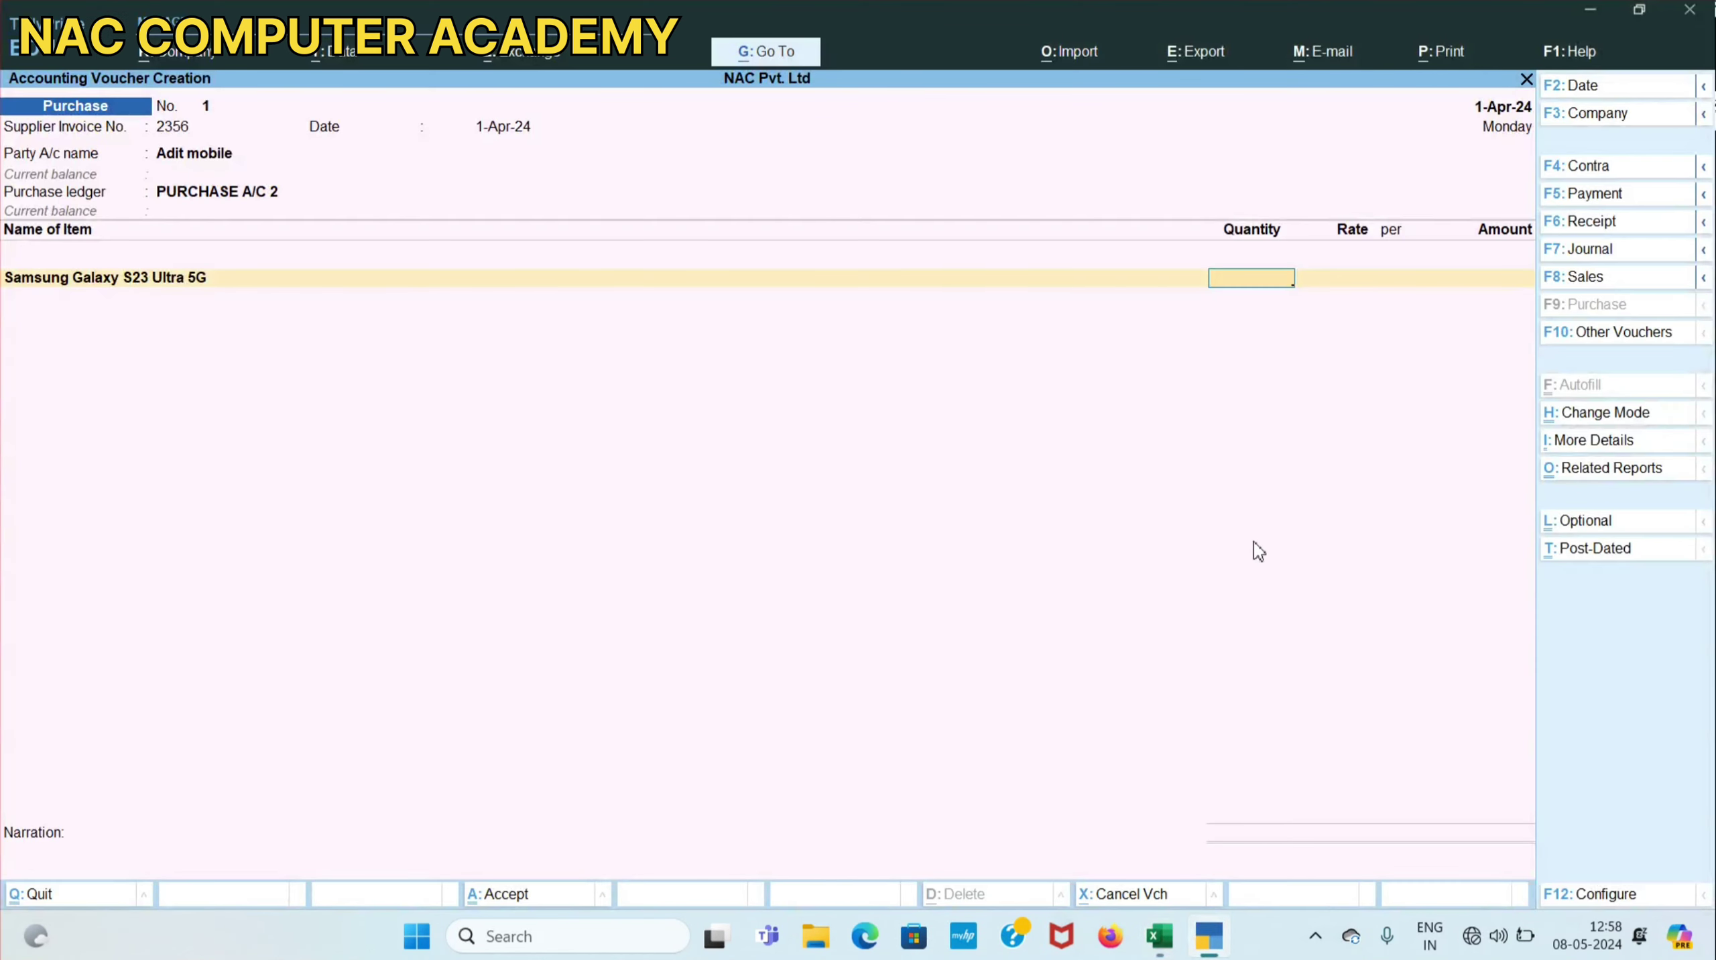
type("4")
key("Return")
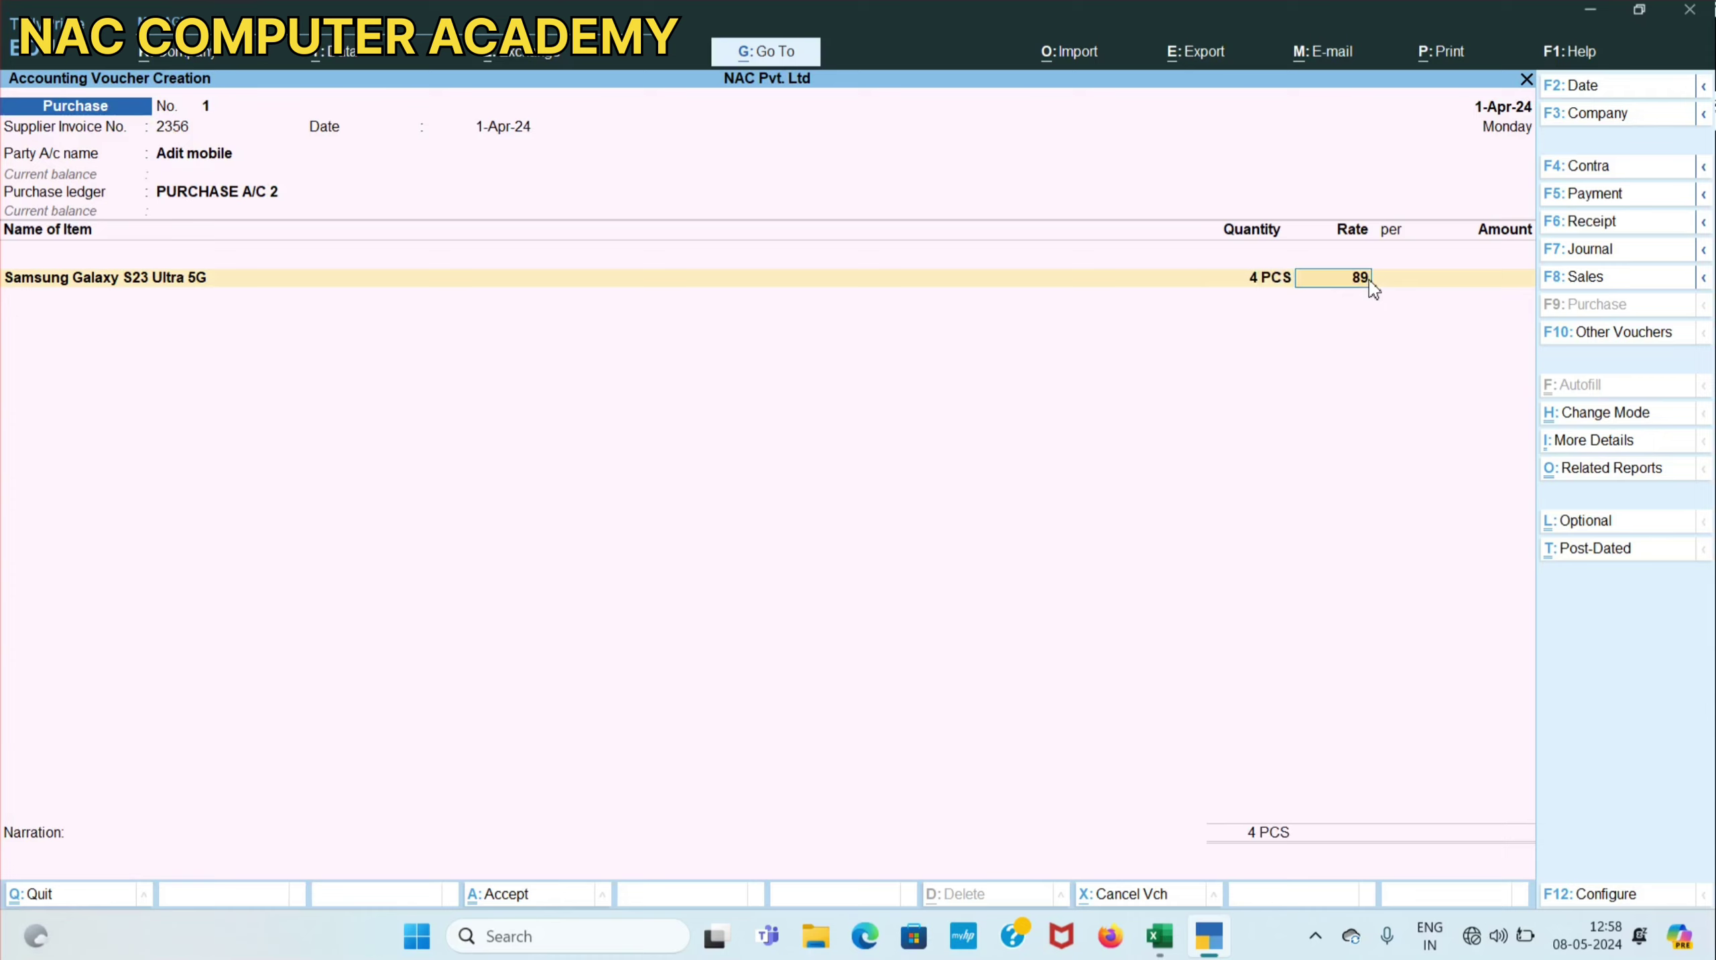
Check the first item's rate in the Excel invoice, enter 89790 per PCS in the TallyPrime voucher and accept the item line.
type("89")
left_click(1167, 946)
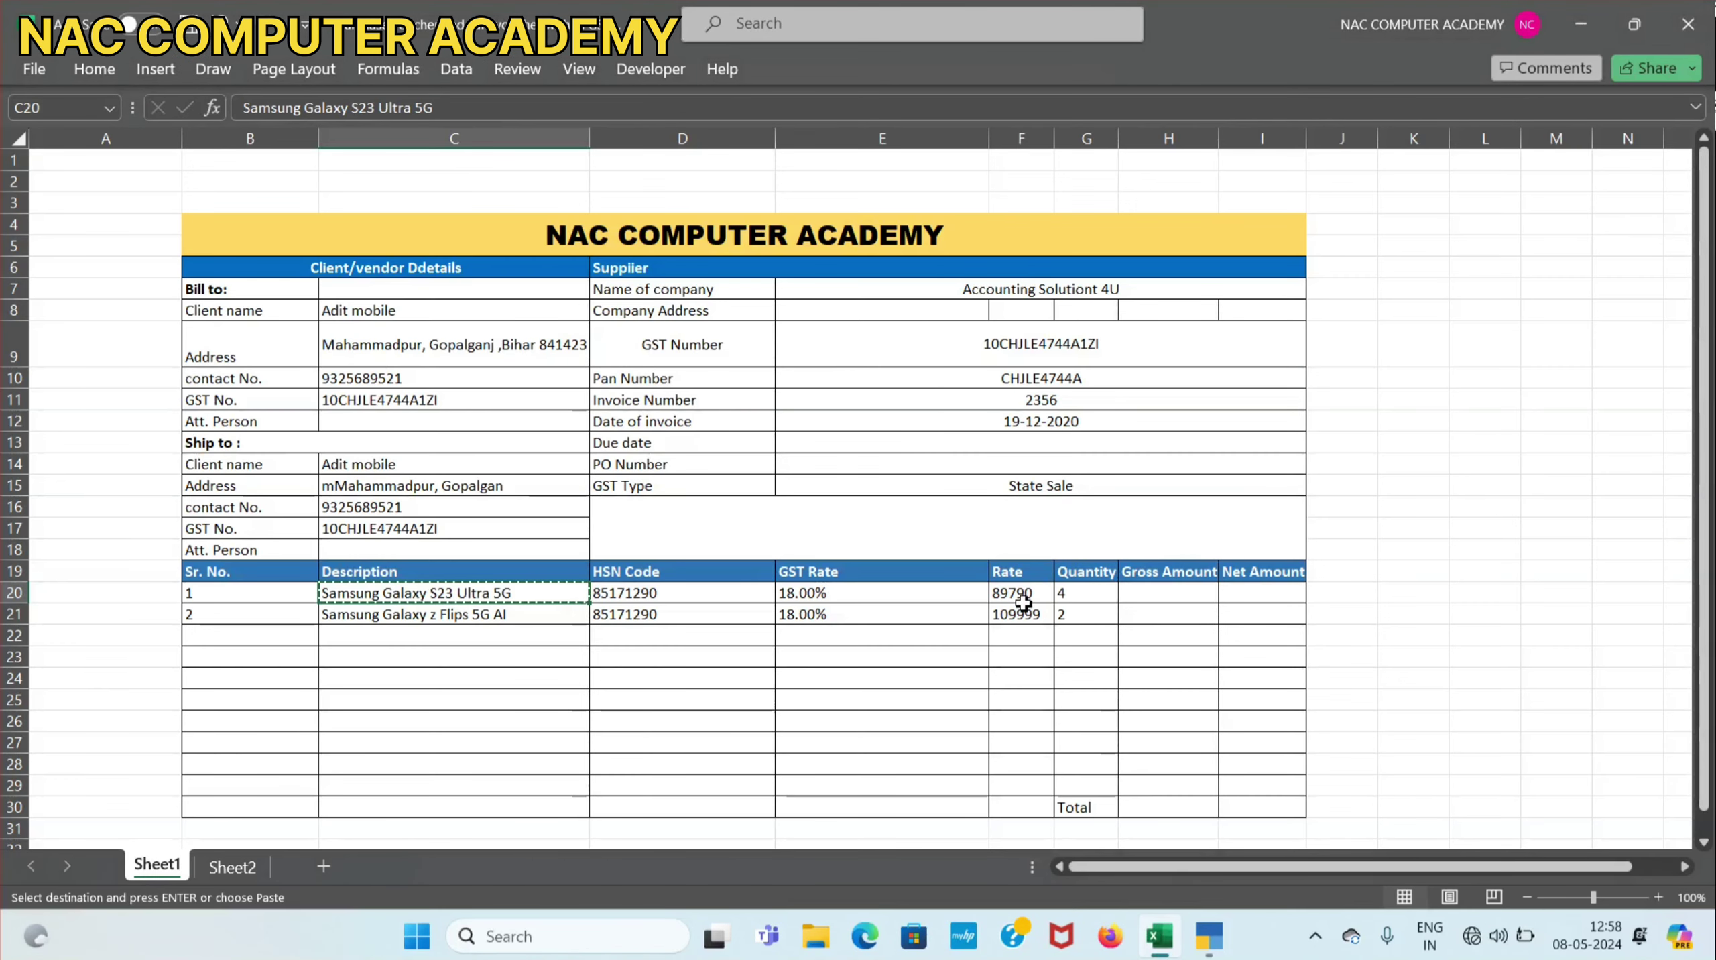
left_click(1210, 939)
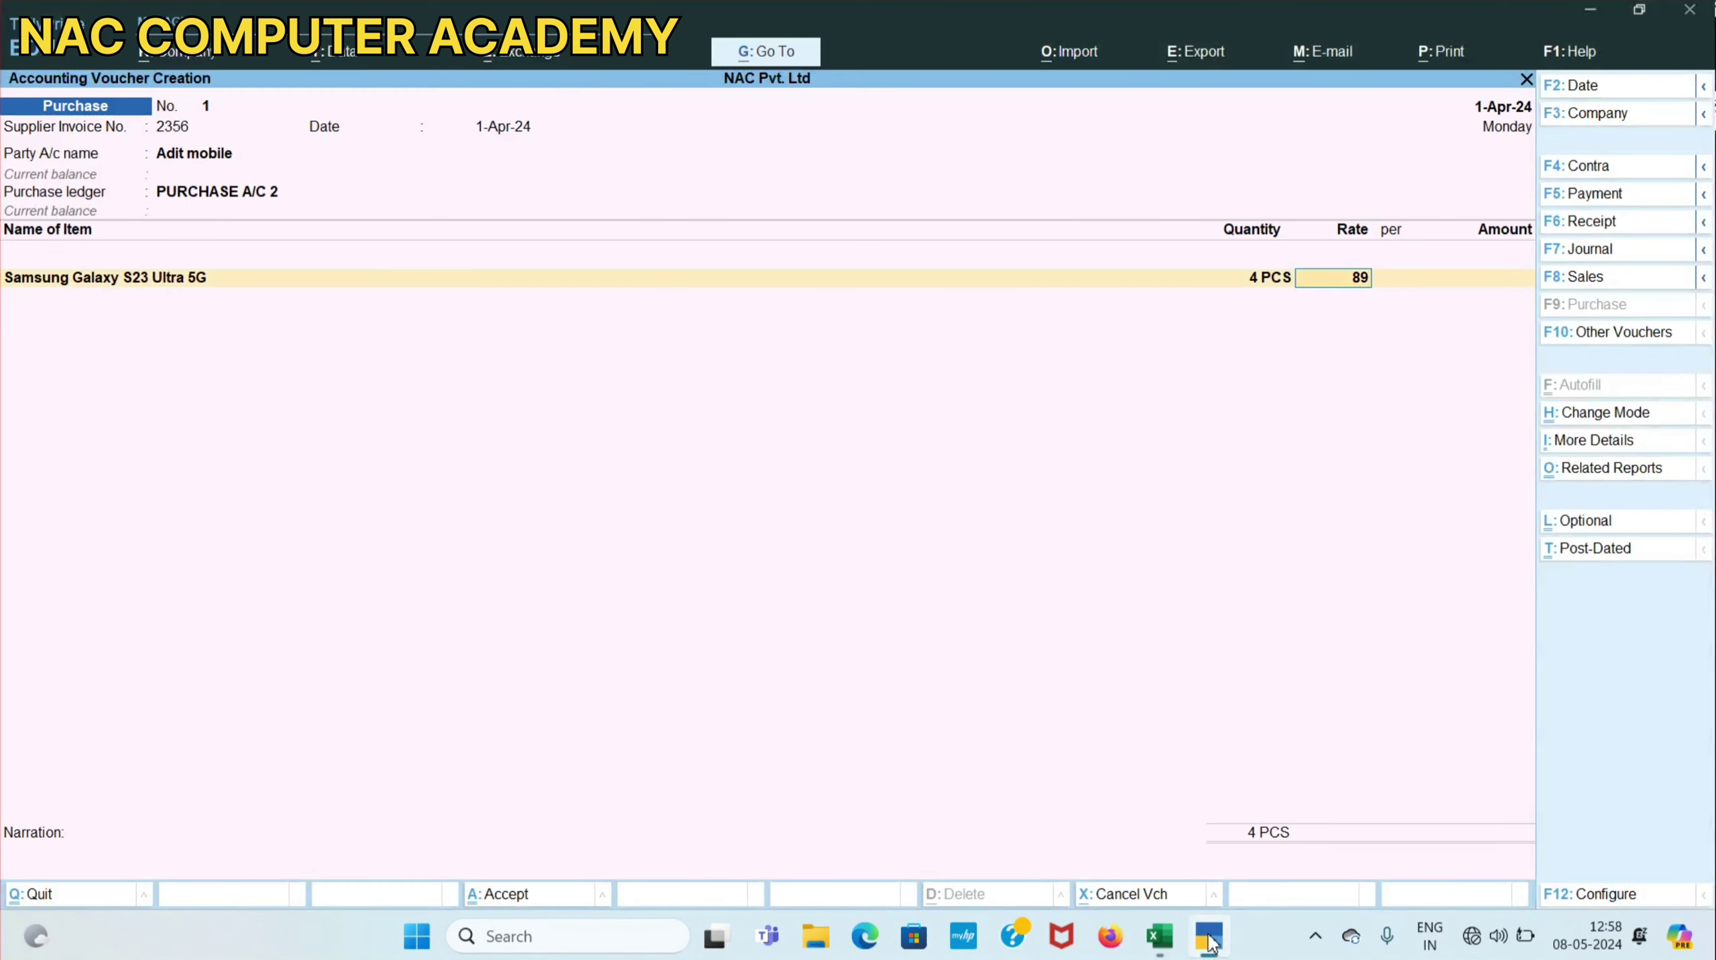
type("89790")
mouse_move(1160, 936)
key("Return")
key("Return")
key("Return")
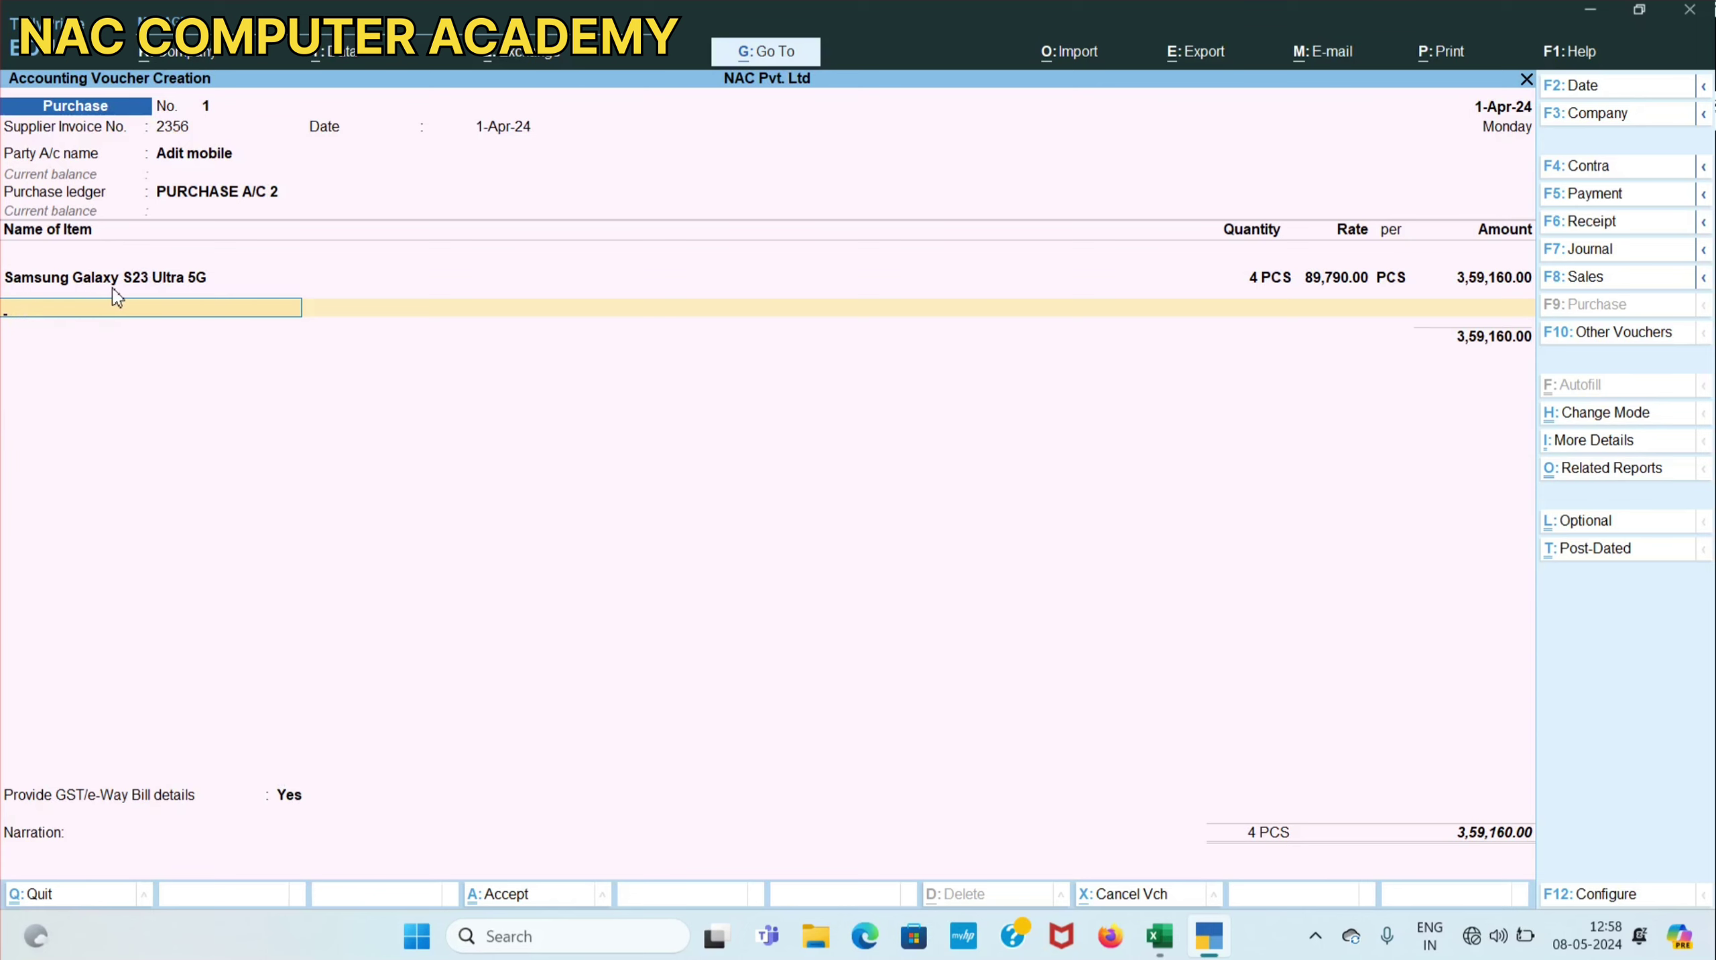
Start a second stock item from the TallyPrime voucher and name it Samsung Galaxy z Flips 5G AI, copied from the Excel invoice.
left_click(1161, 937)
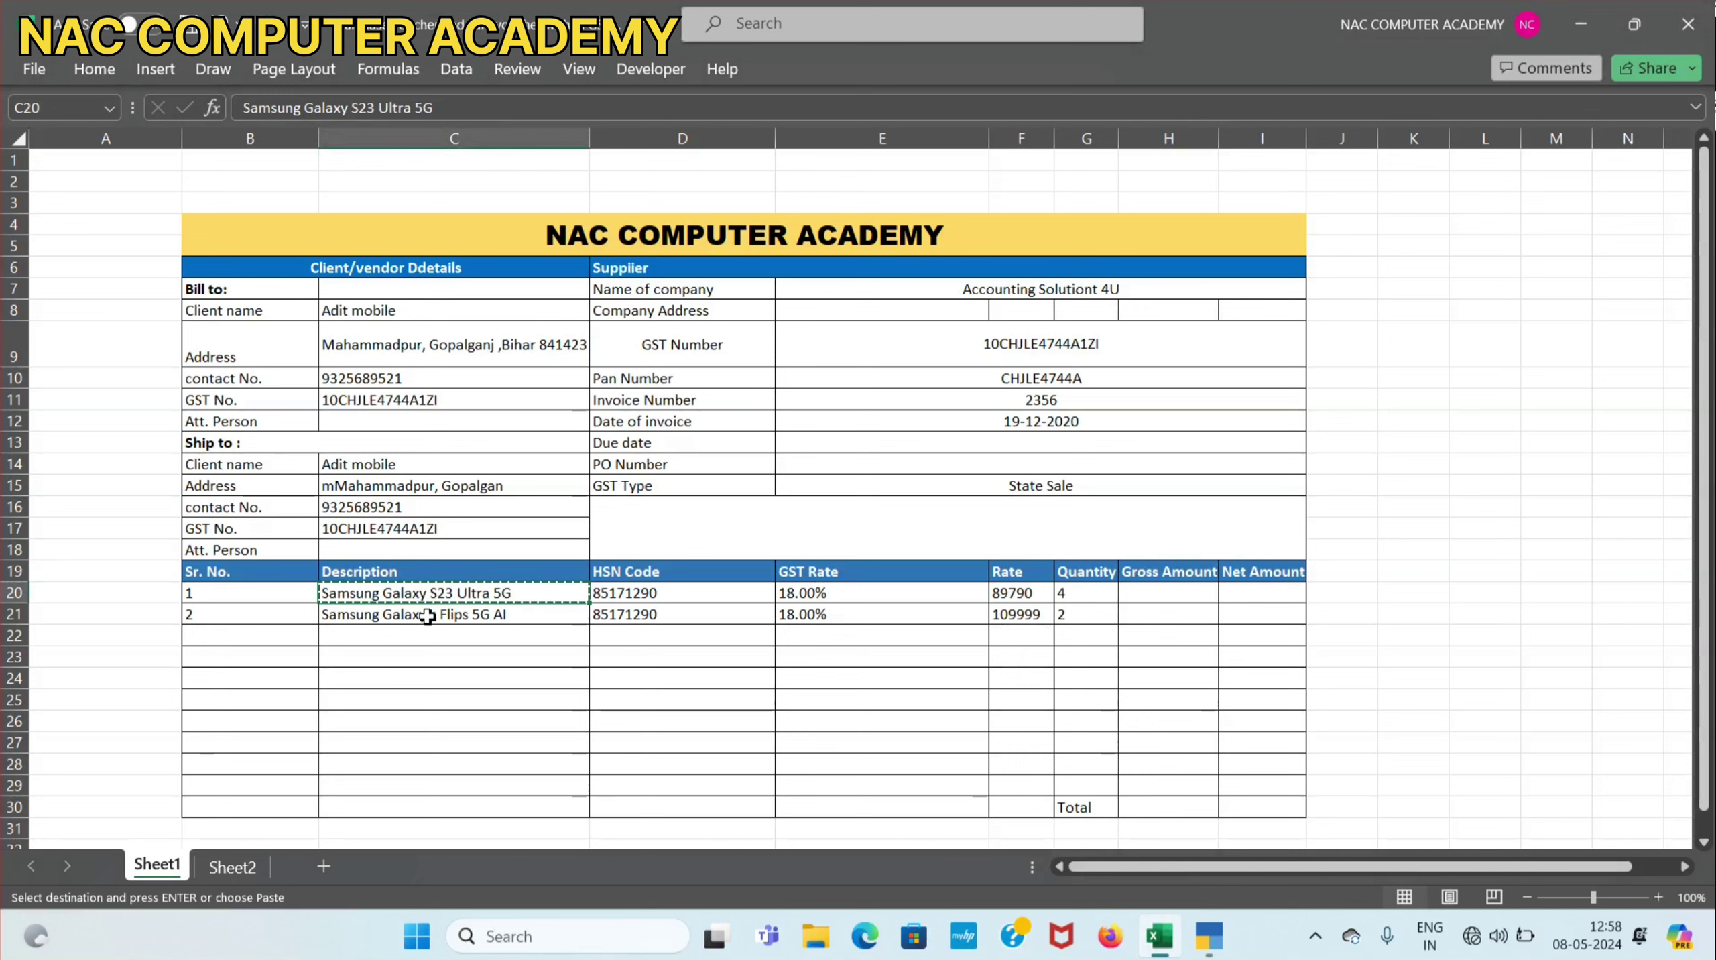
left_click(427, 617)
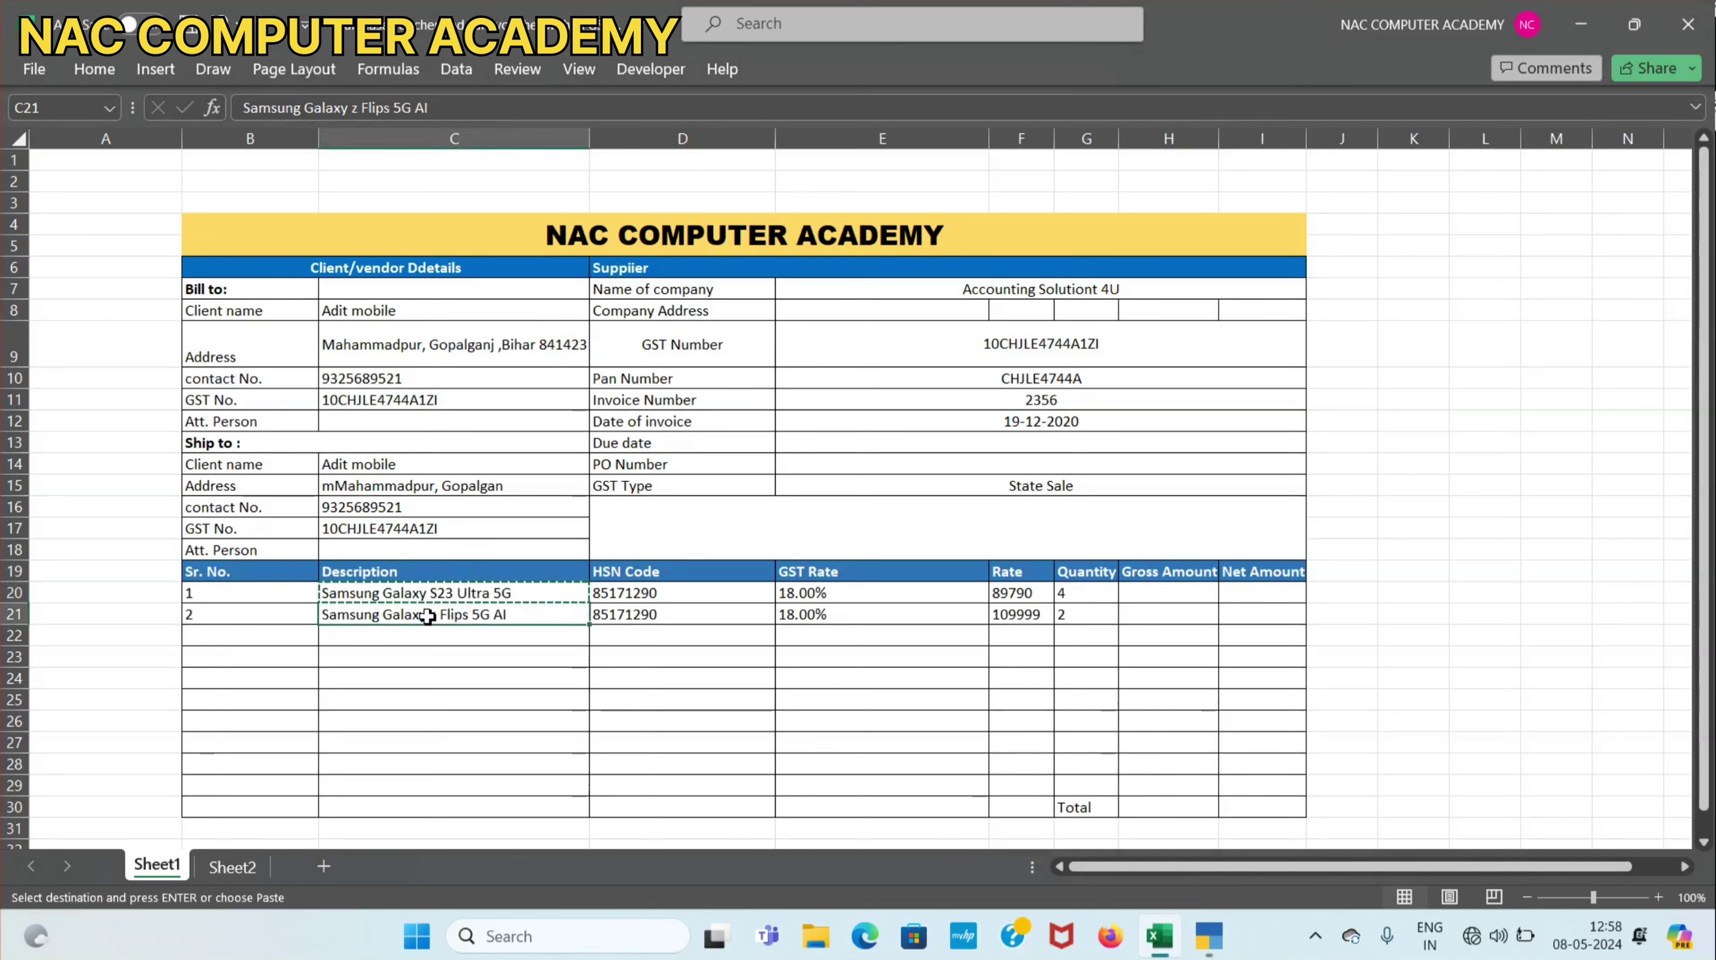
double_click(474, 654)
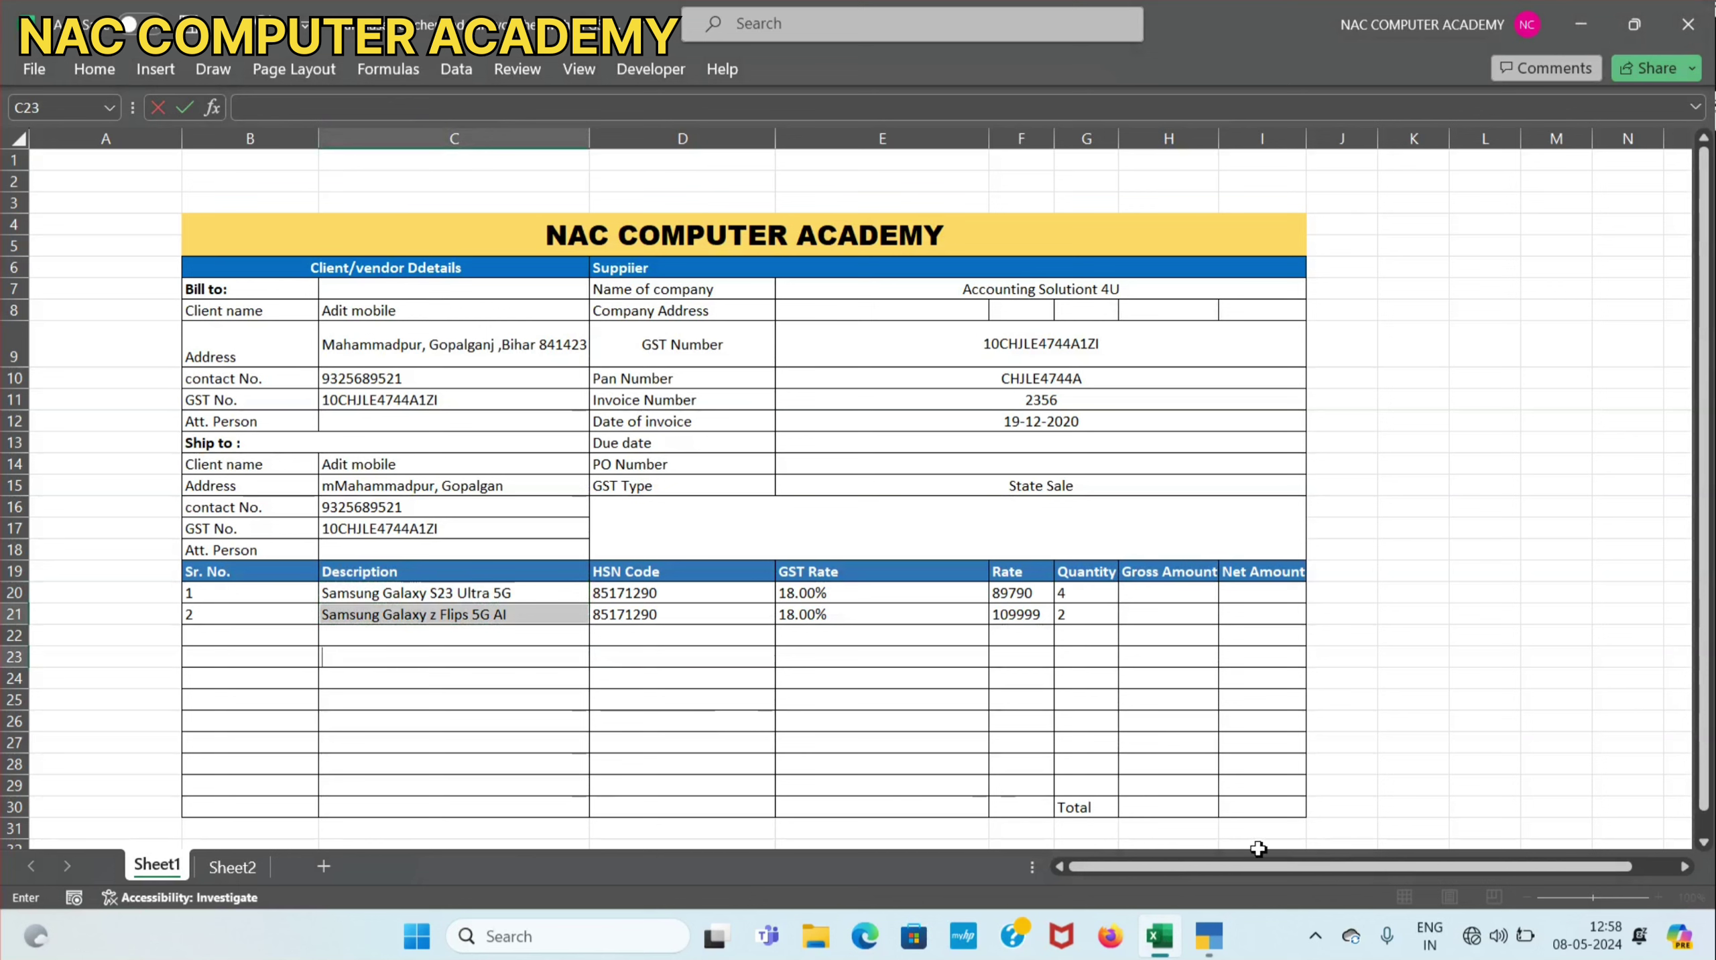
mouse_move(1208, 936)
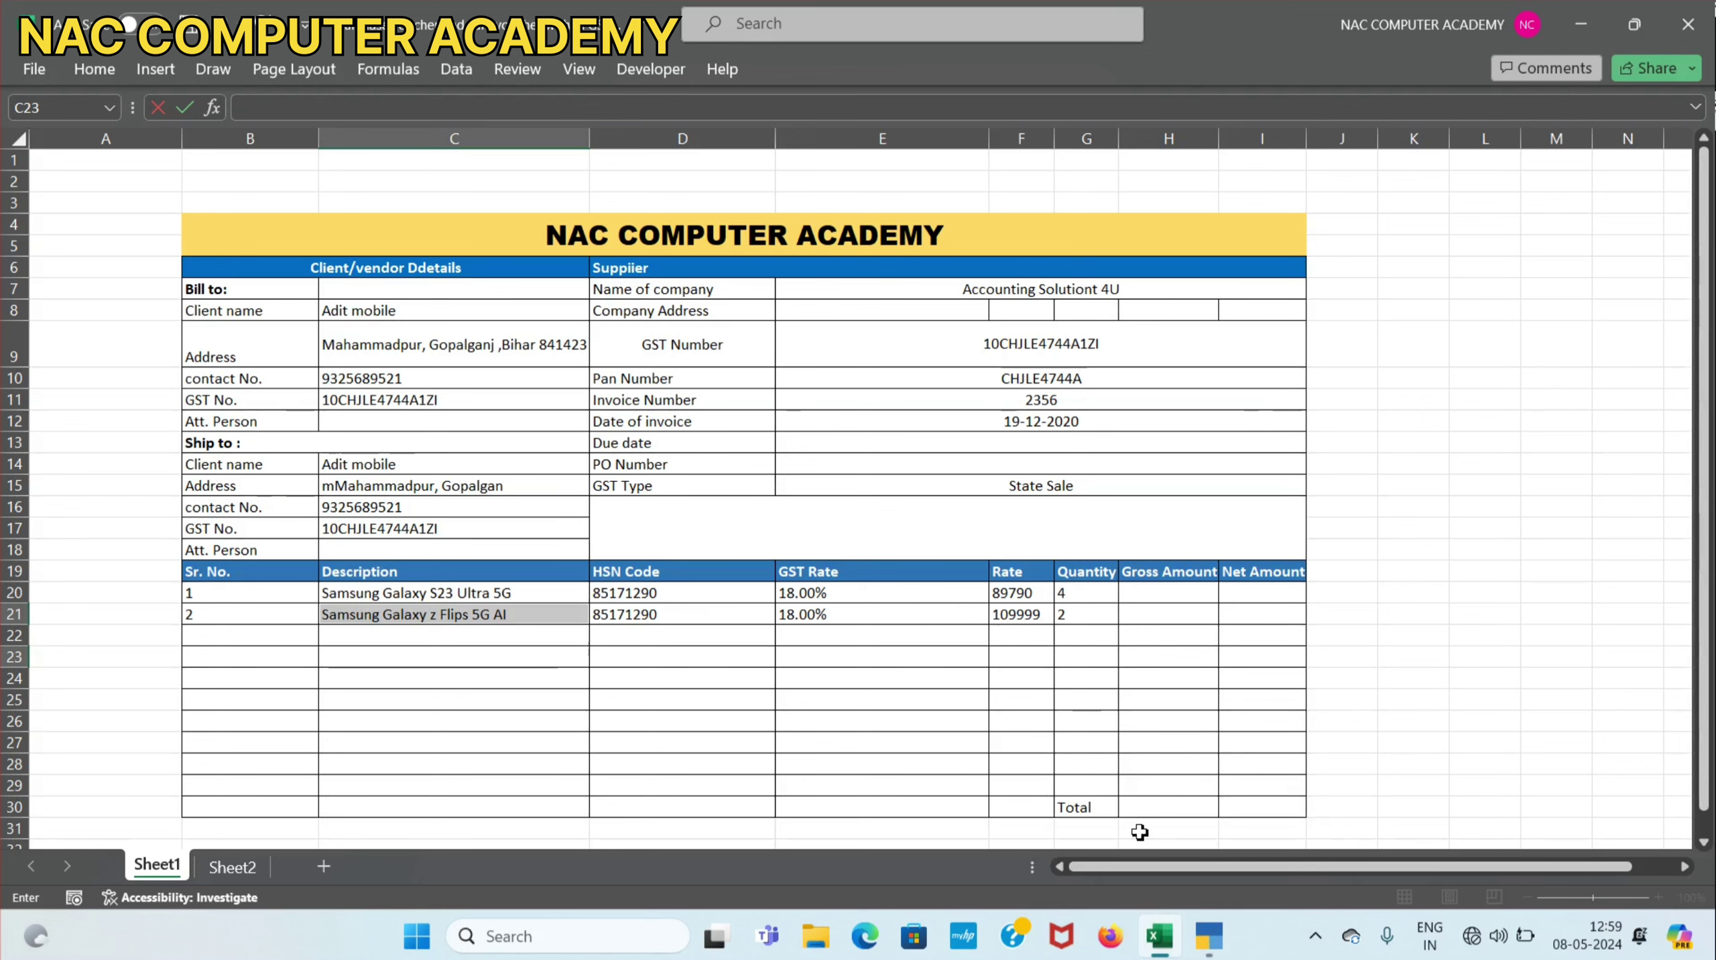
left_click(1205, 938)
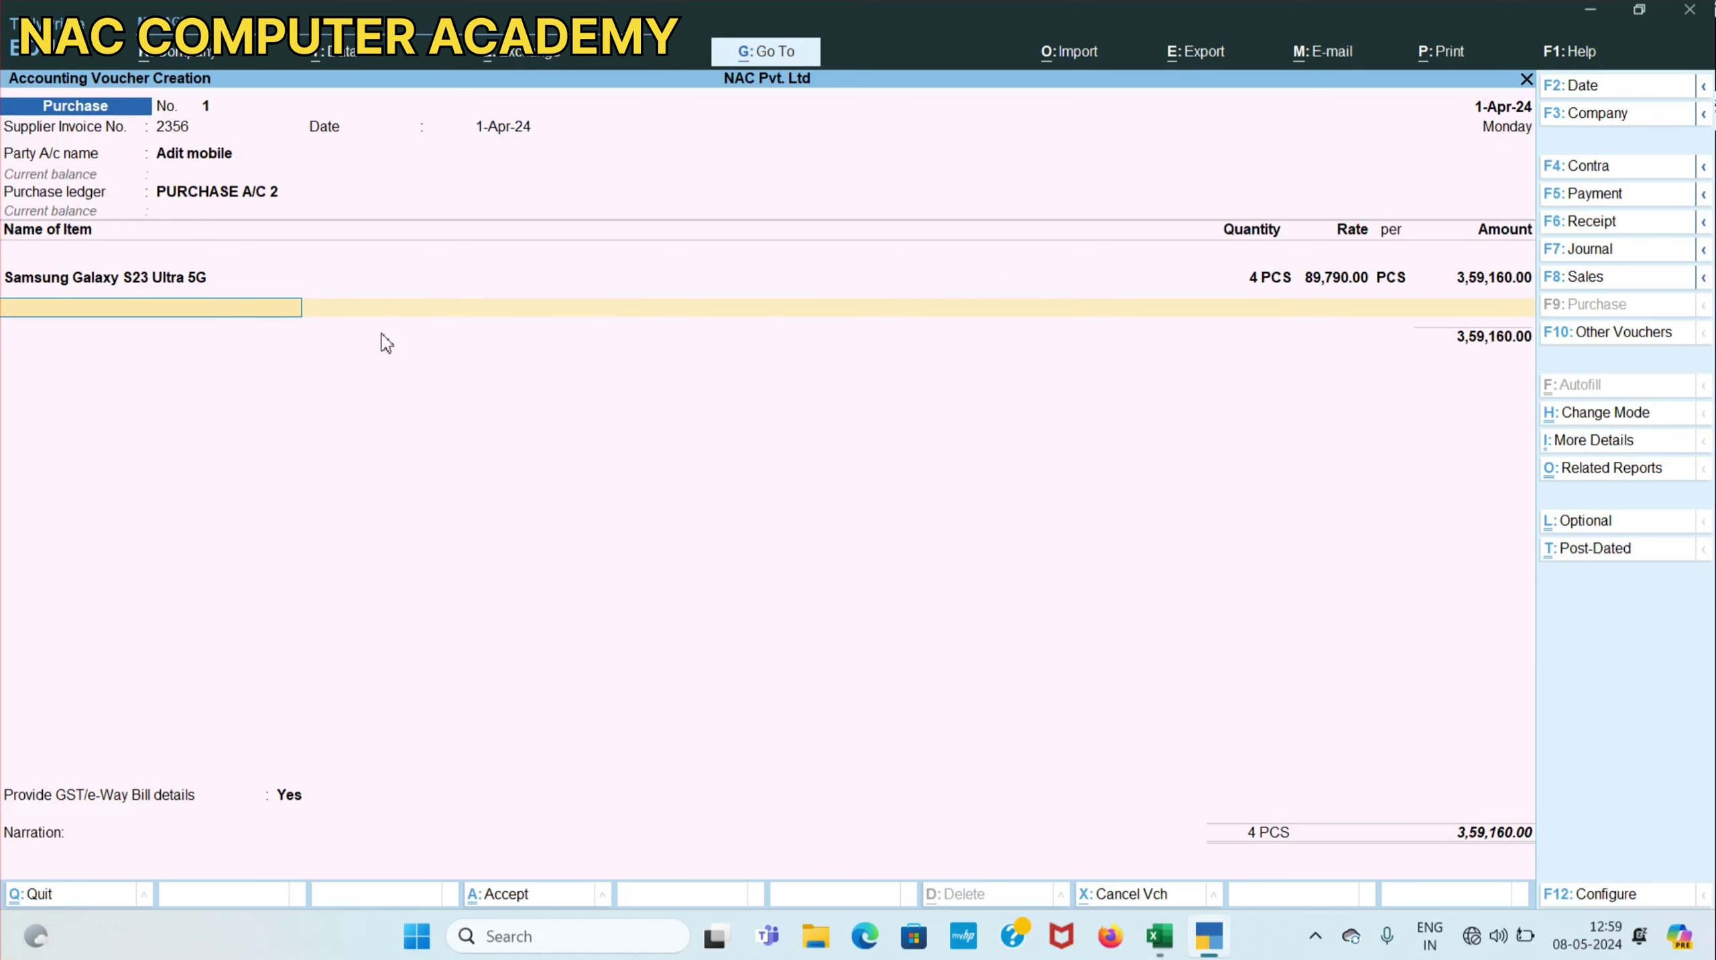
key("alt+c")
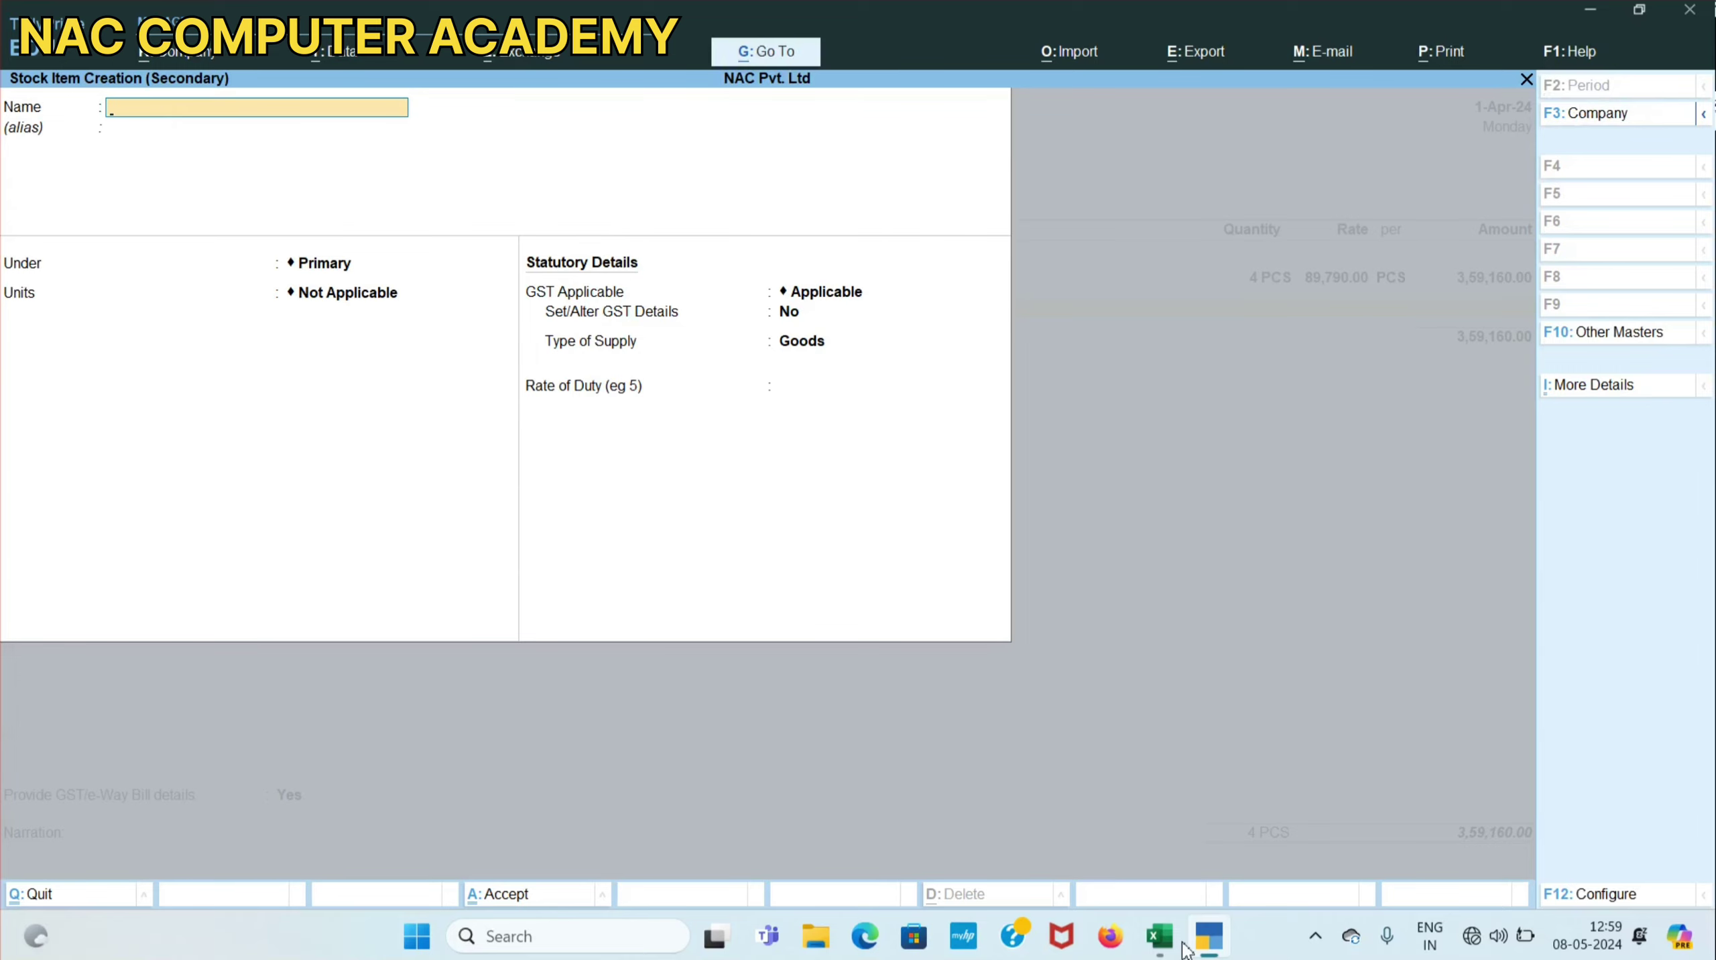
left_click(1158, 943)
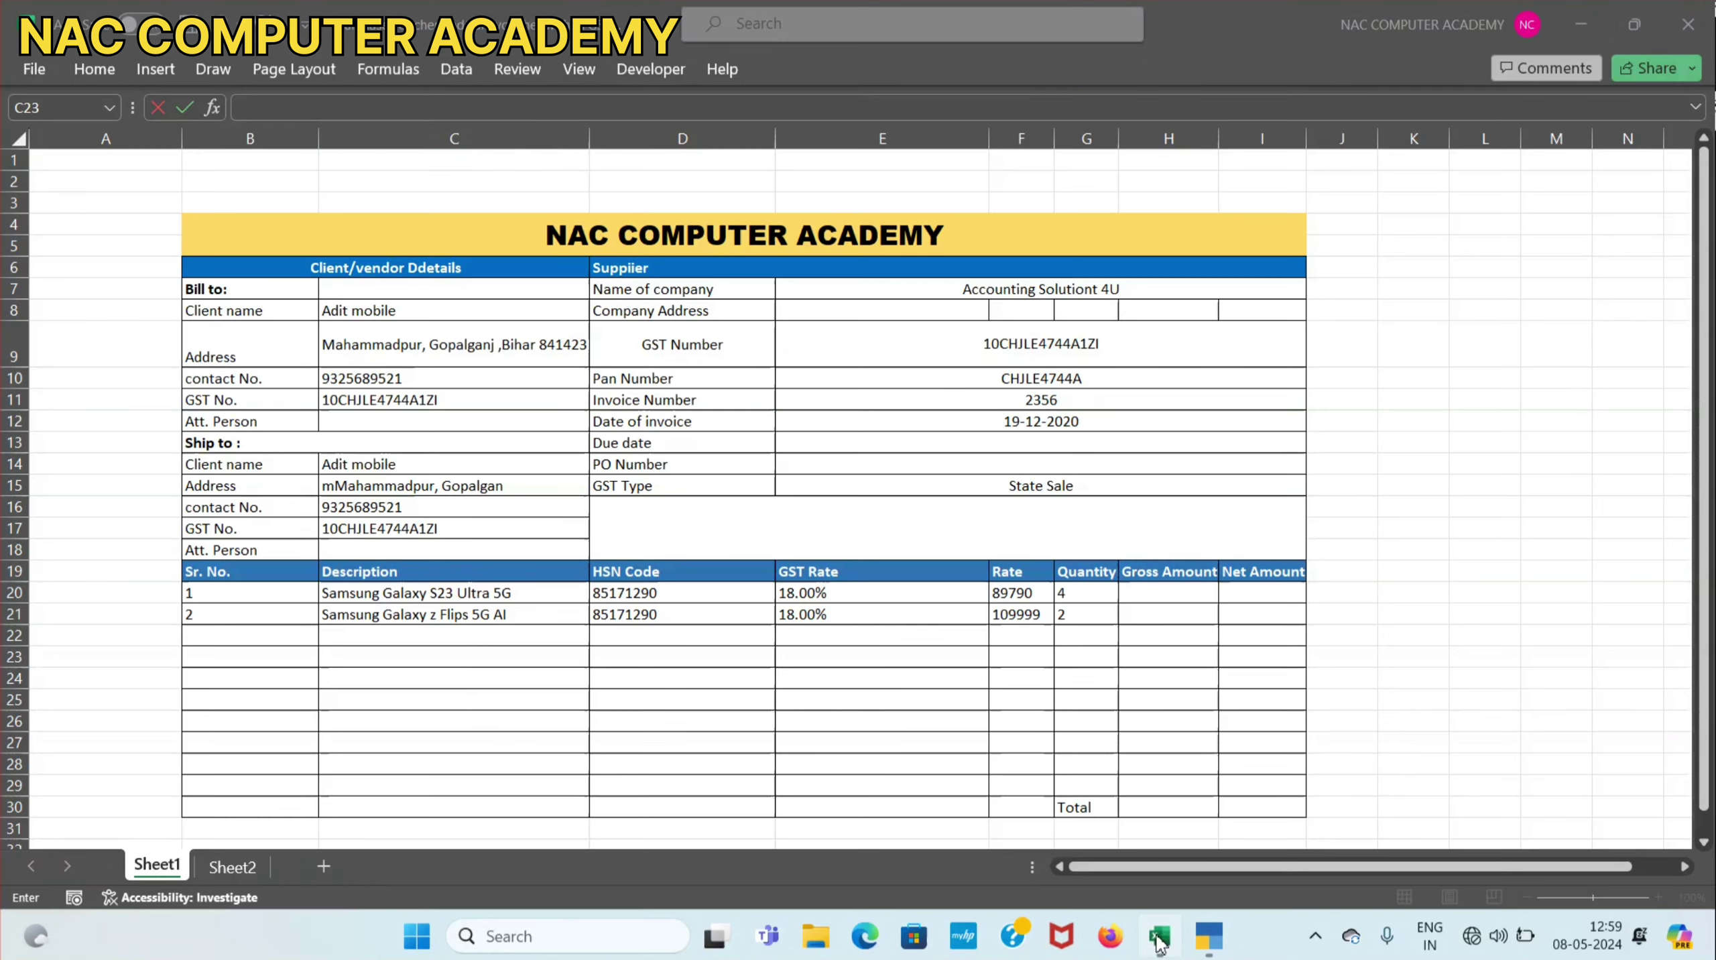
left_click(507, 616)
key("ctrl+c")
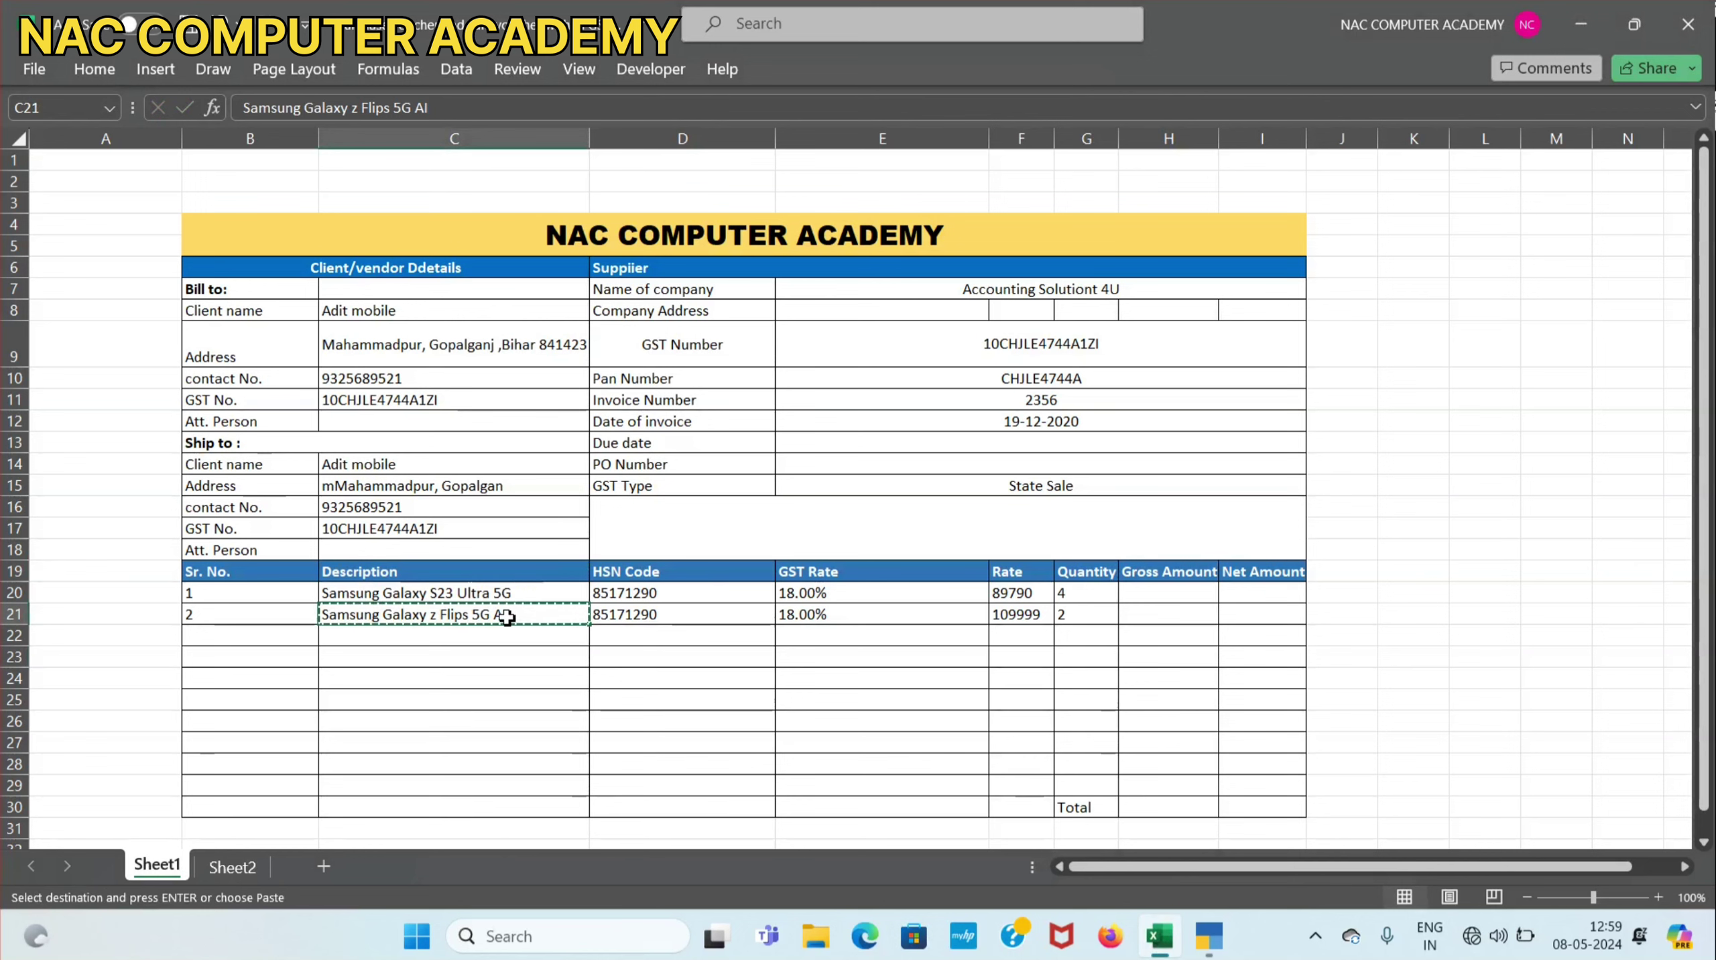
left_click(1202, 948)
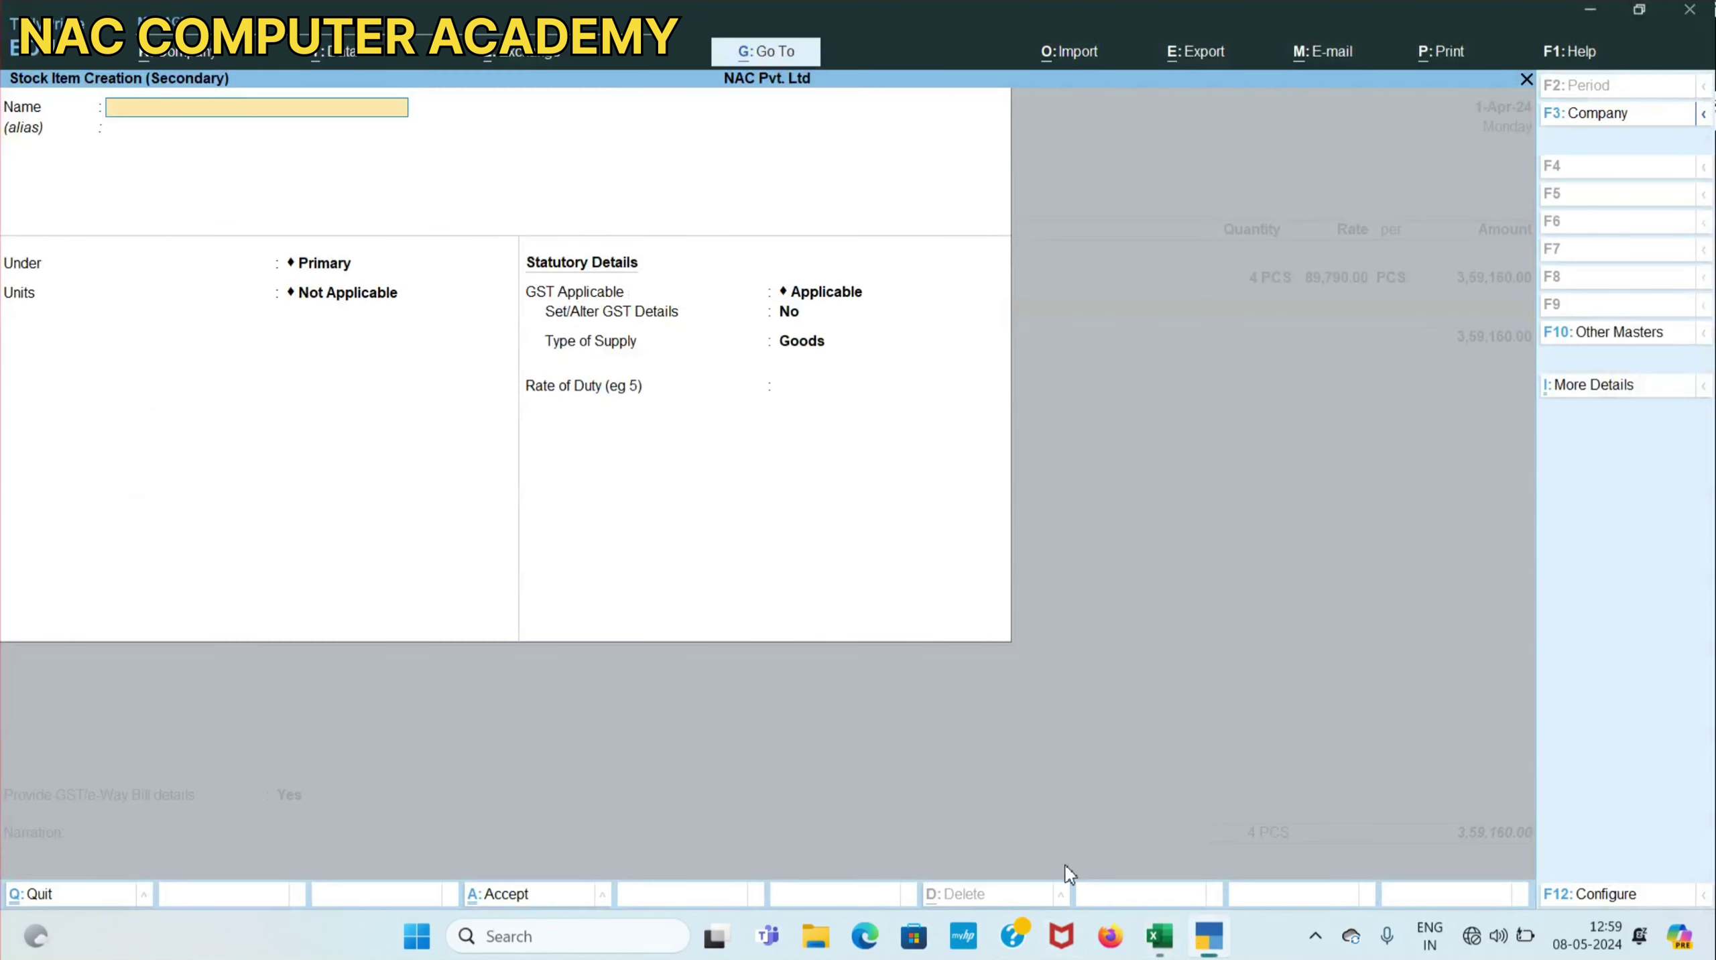
key("ctrl+alt+v")
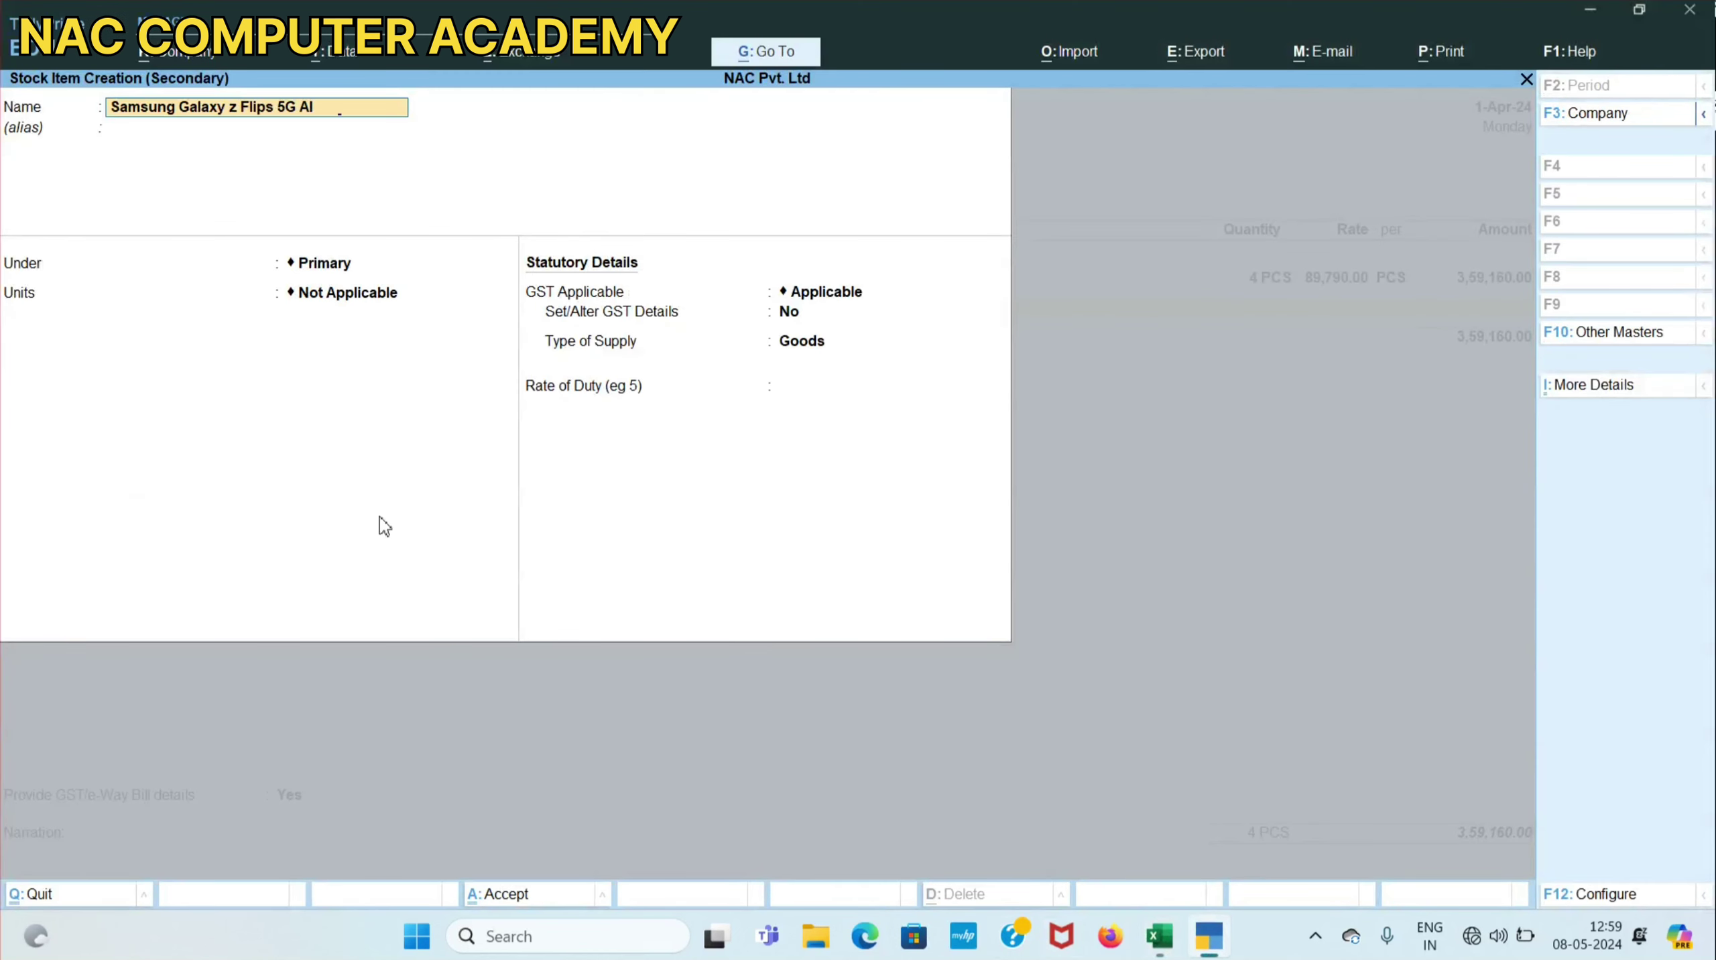
Leave the stock item's alias blank, place it under the group Items 18% and set its unit to PCS.
key("Return")
key("Return")
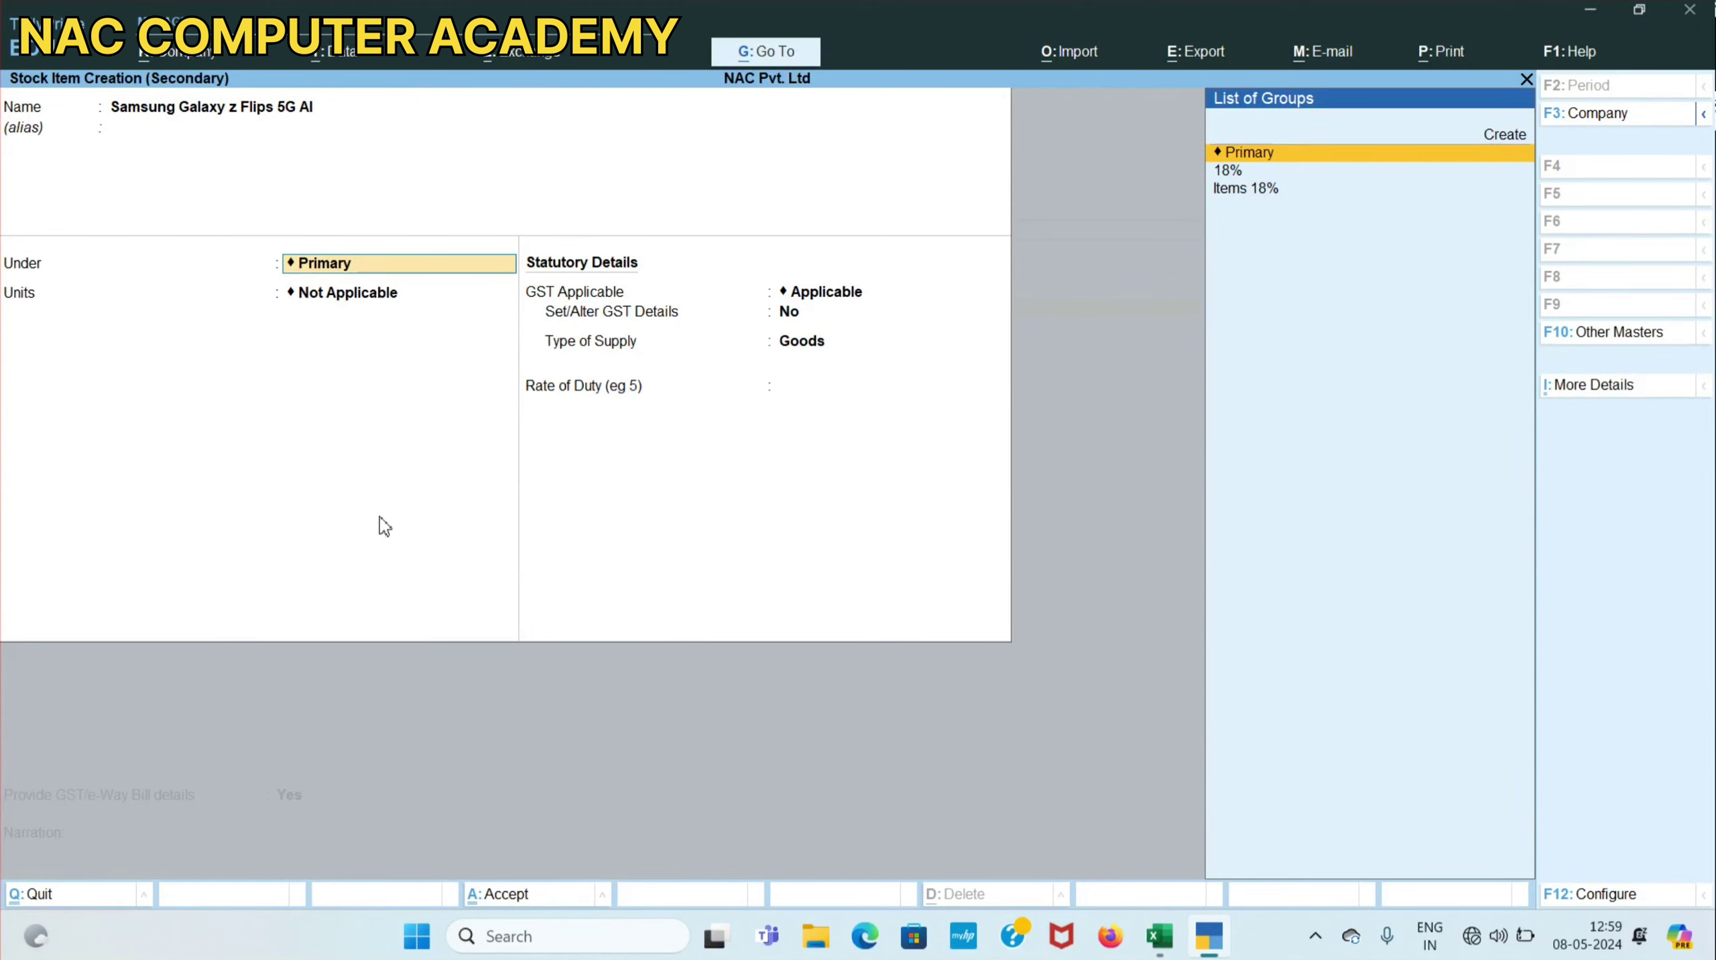
key("Down")
key("Down")
key("Return")
key("Down")
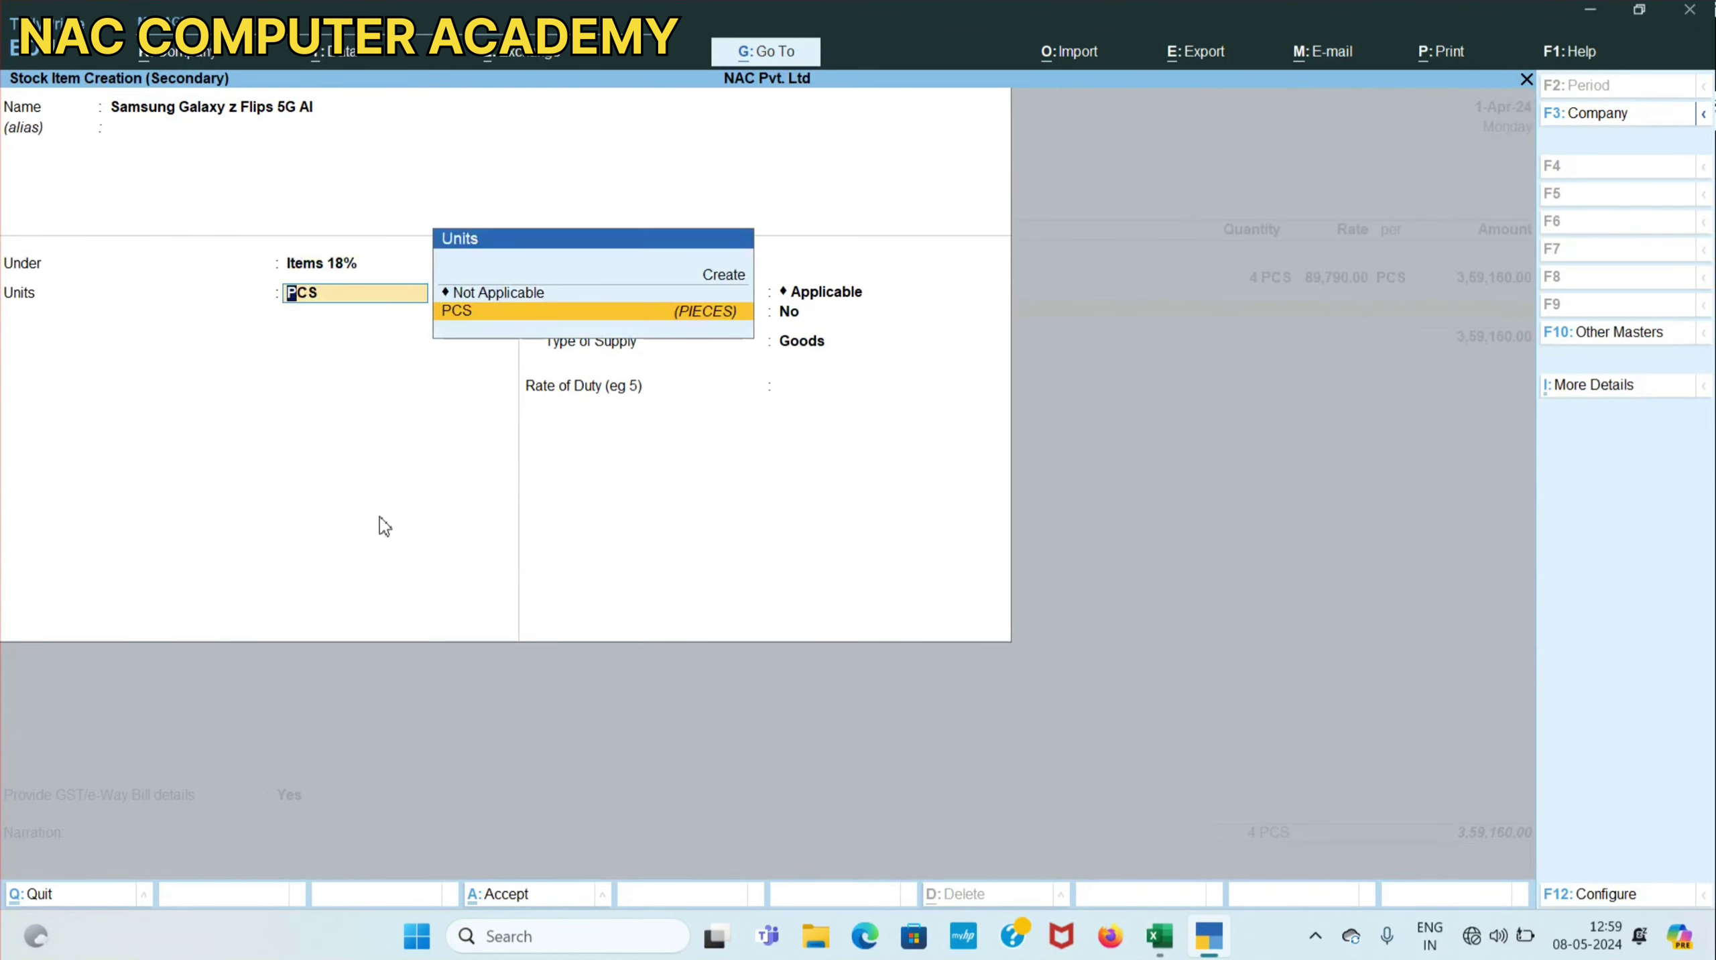
key("Return")
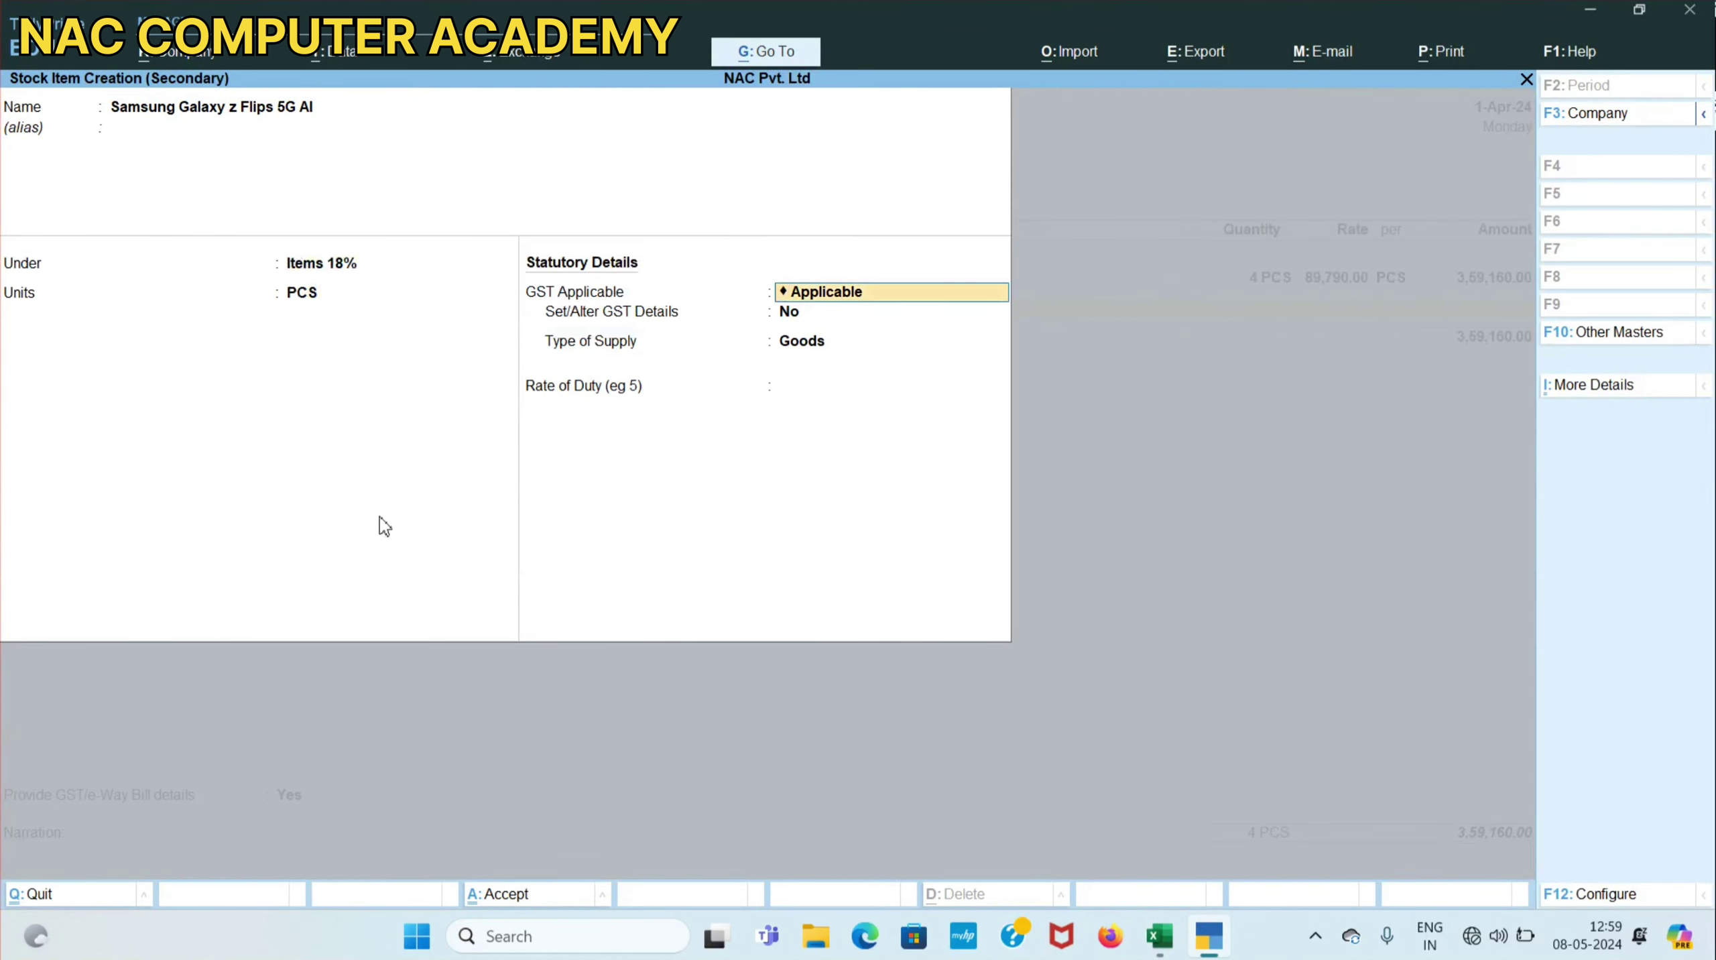
Keep GST as Applicable for the second stock item and set Set/Alter GST Details to Yes.
key("Return")
type("Y")
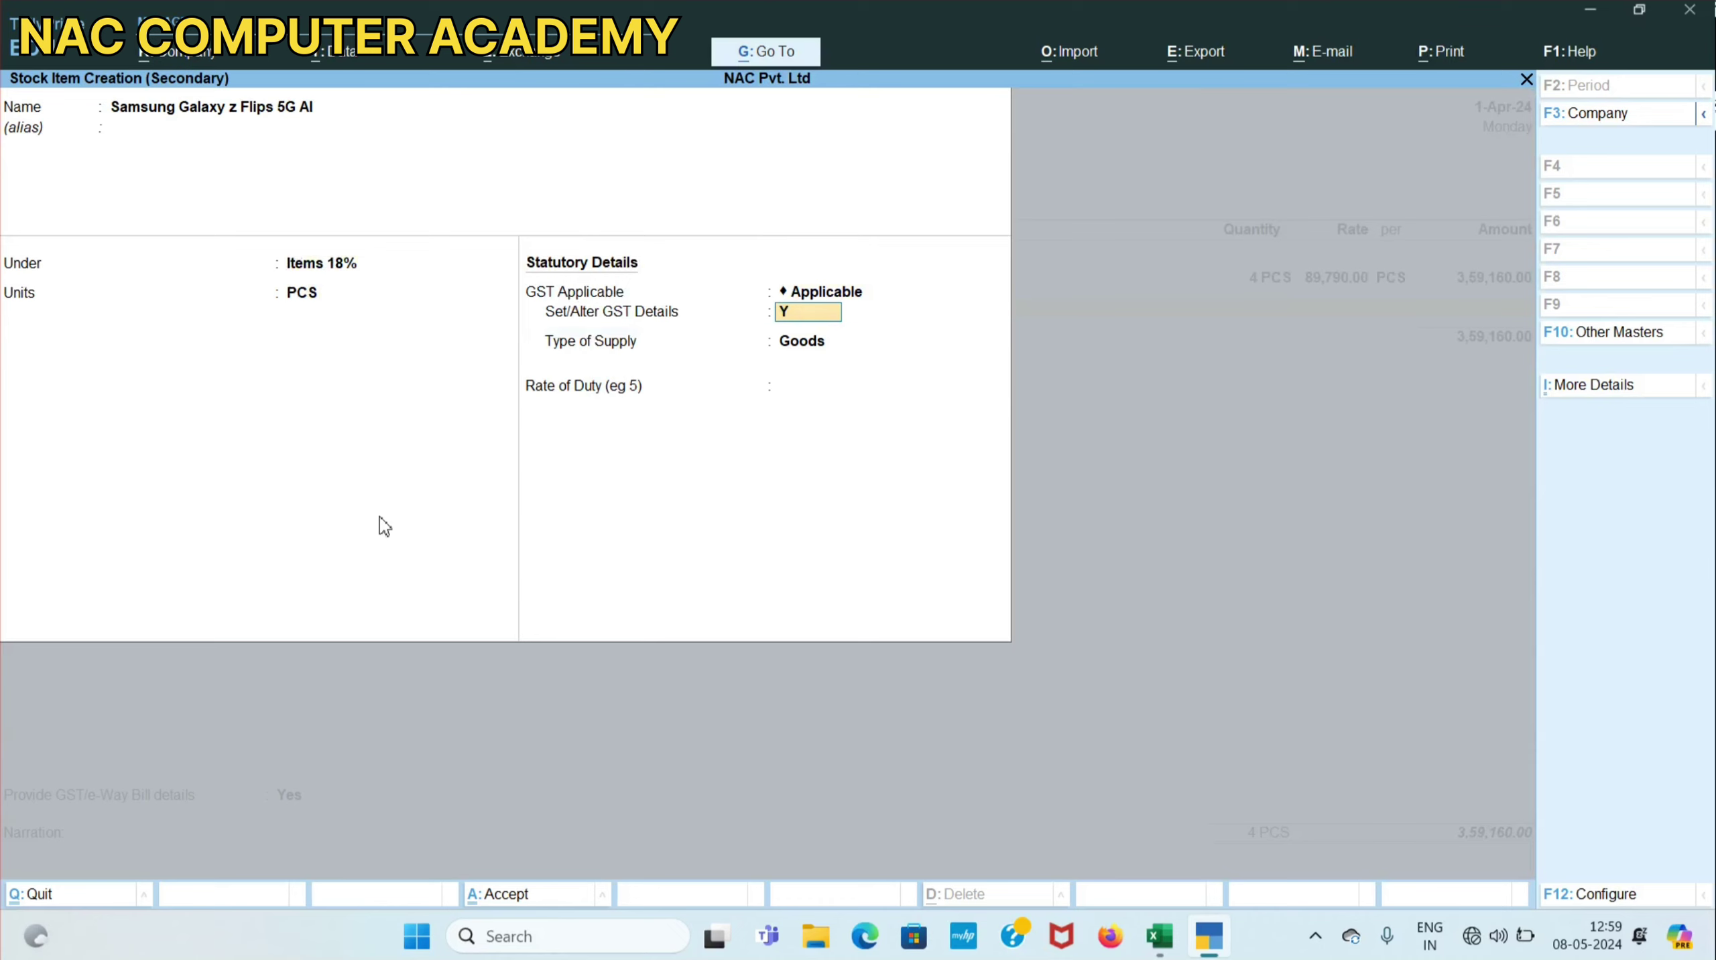
key("Return")
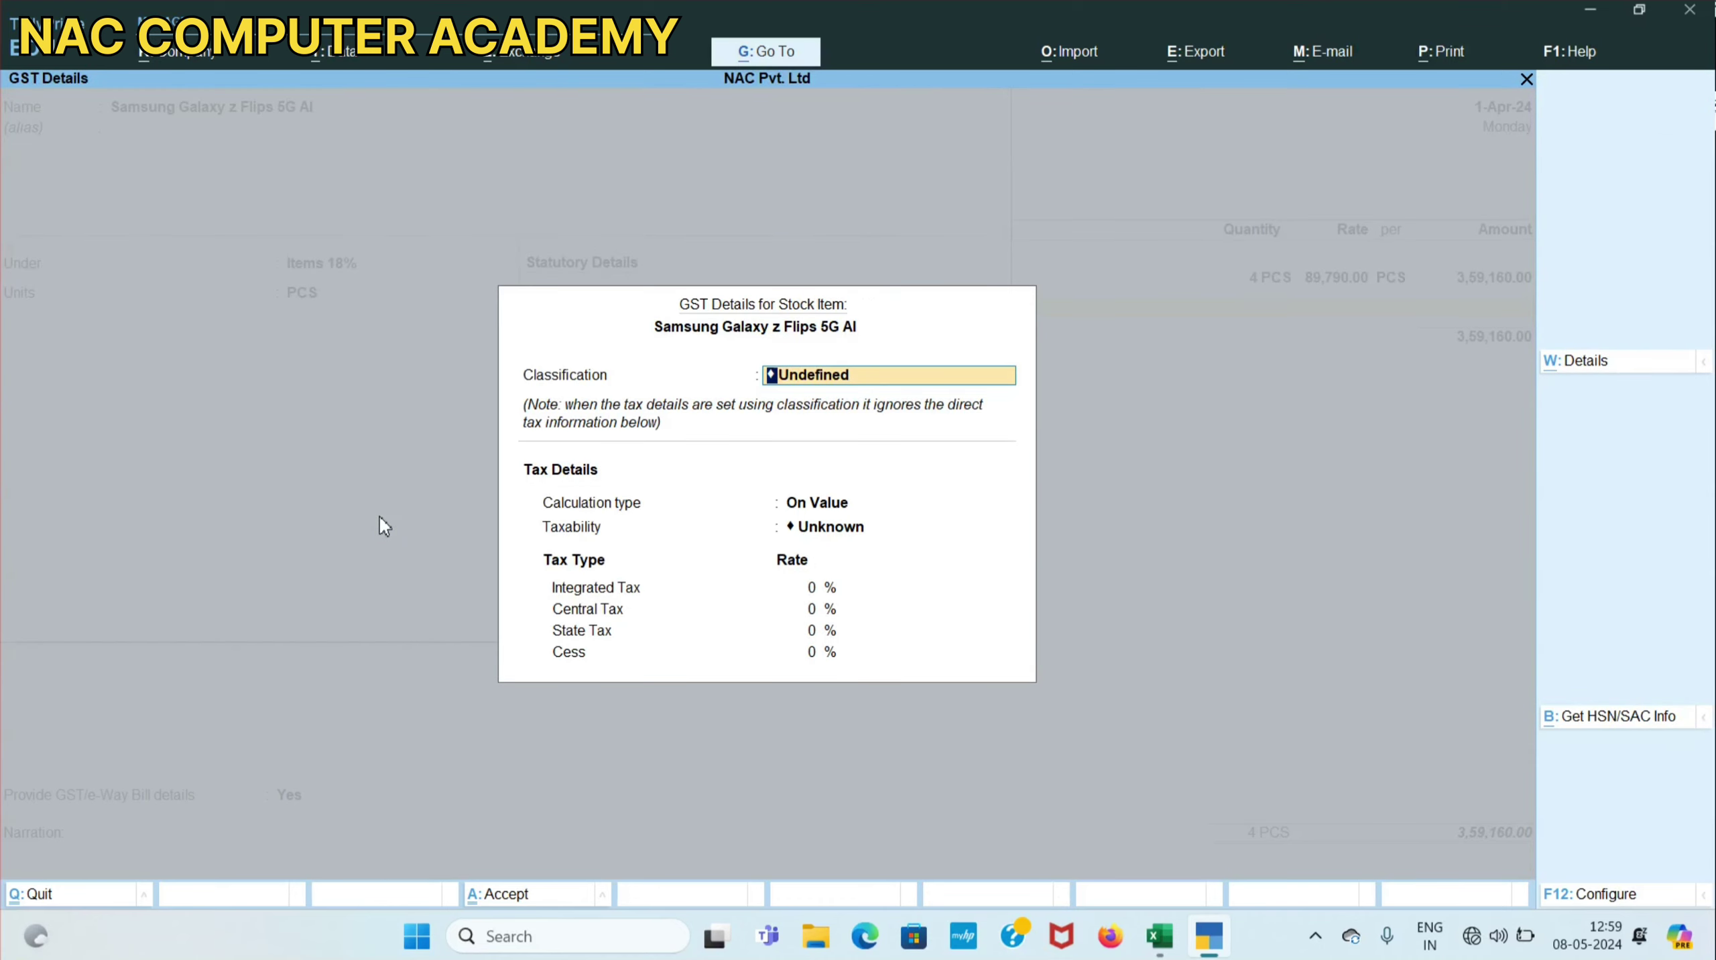
Set the second item's taxability to Taxable, calculated on value, with an 18% integrated tax rate, and accept the GST details.
key("Return")
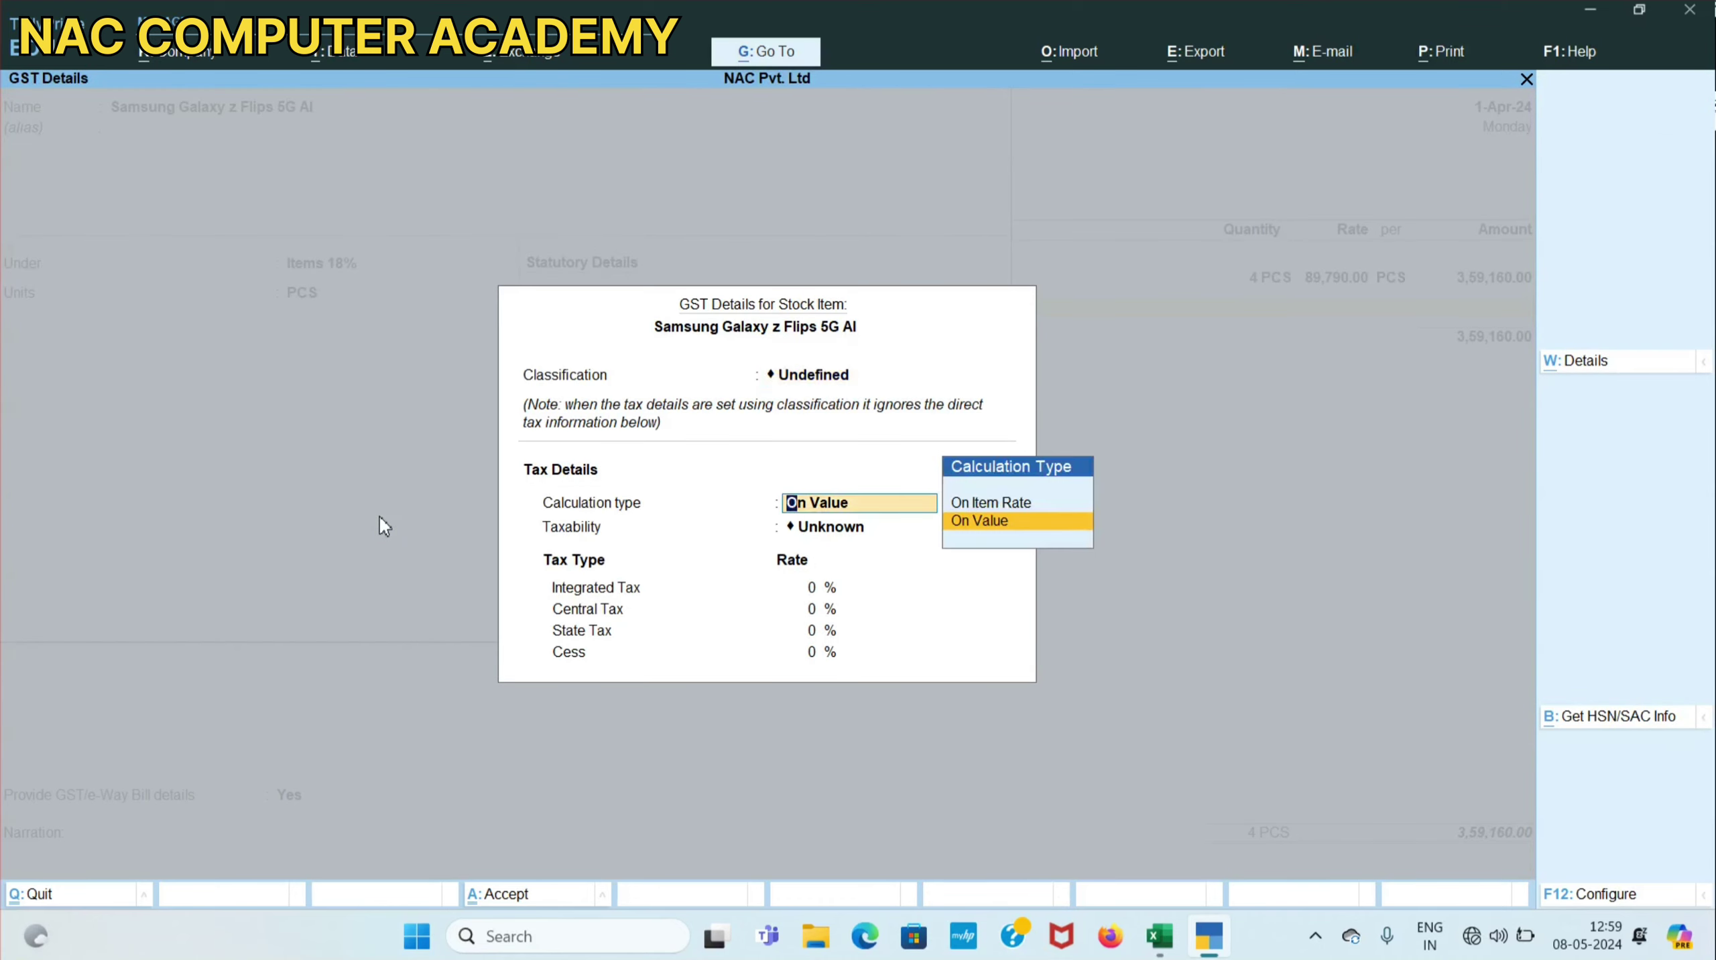
key("Return")
key("Down")
key("Down")
key("Down")
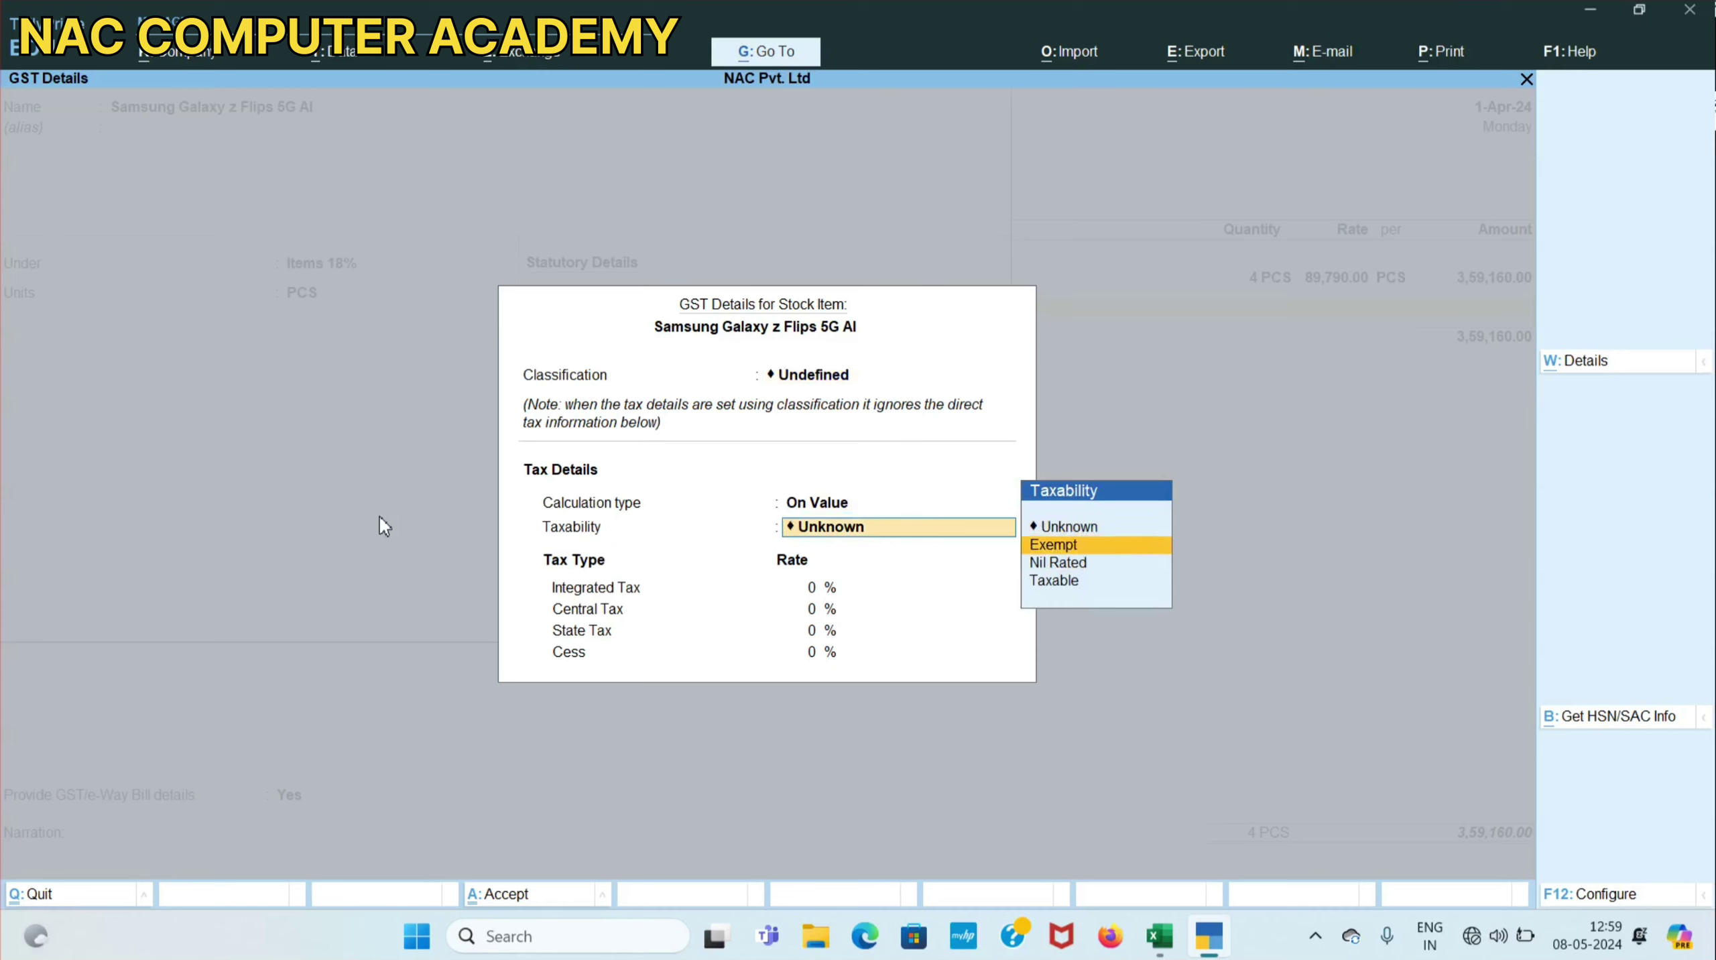
key("Return")
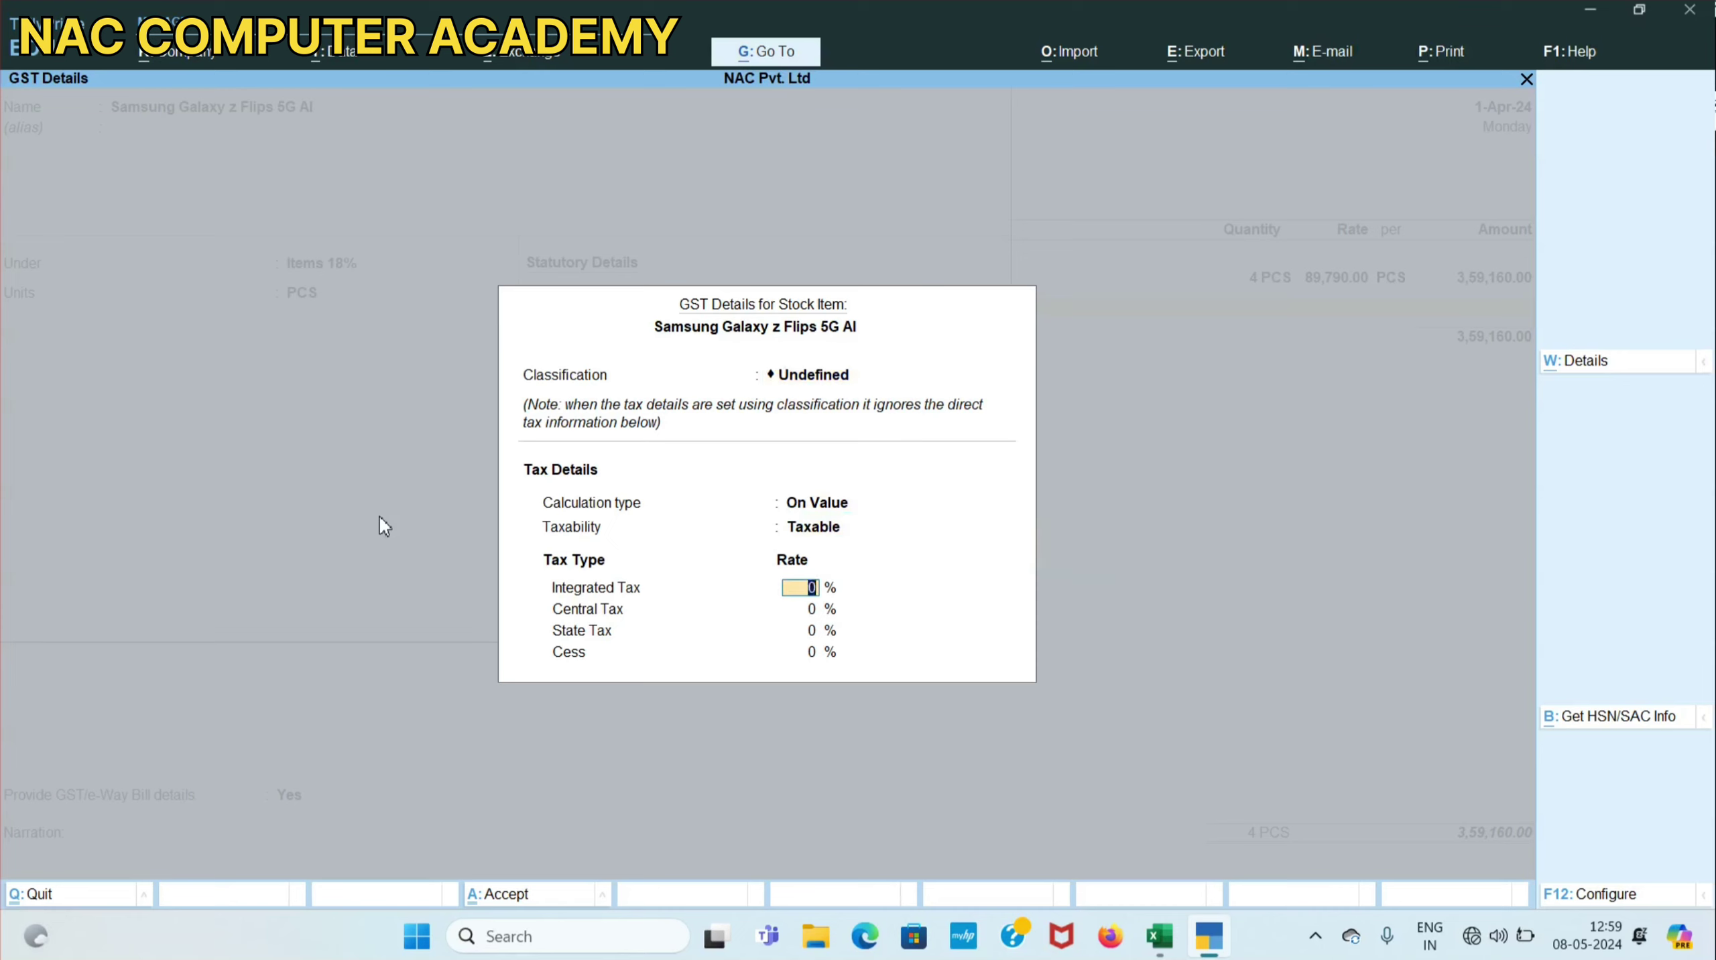
type("18")
key("Return")
key("Return")
key("Return")
key("Return")
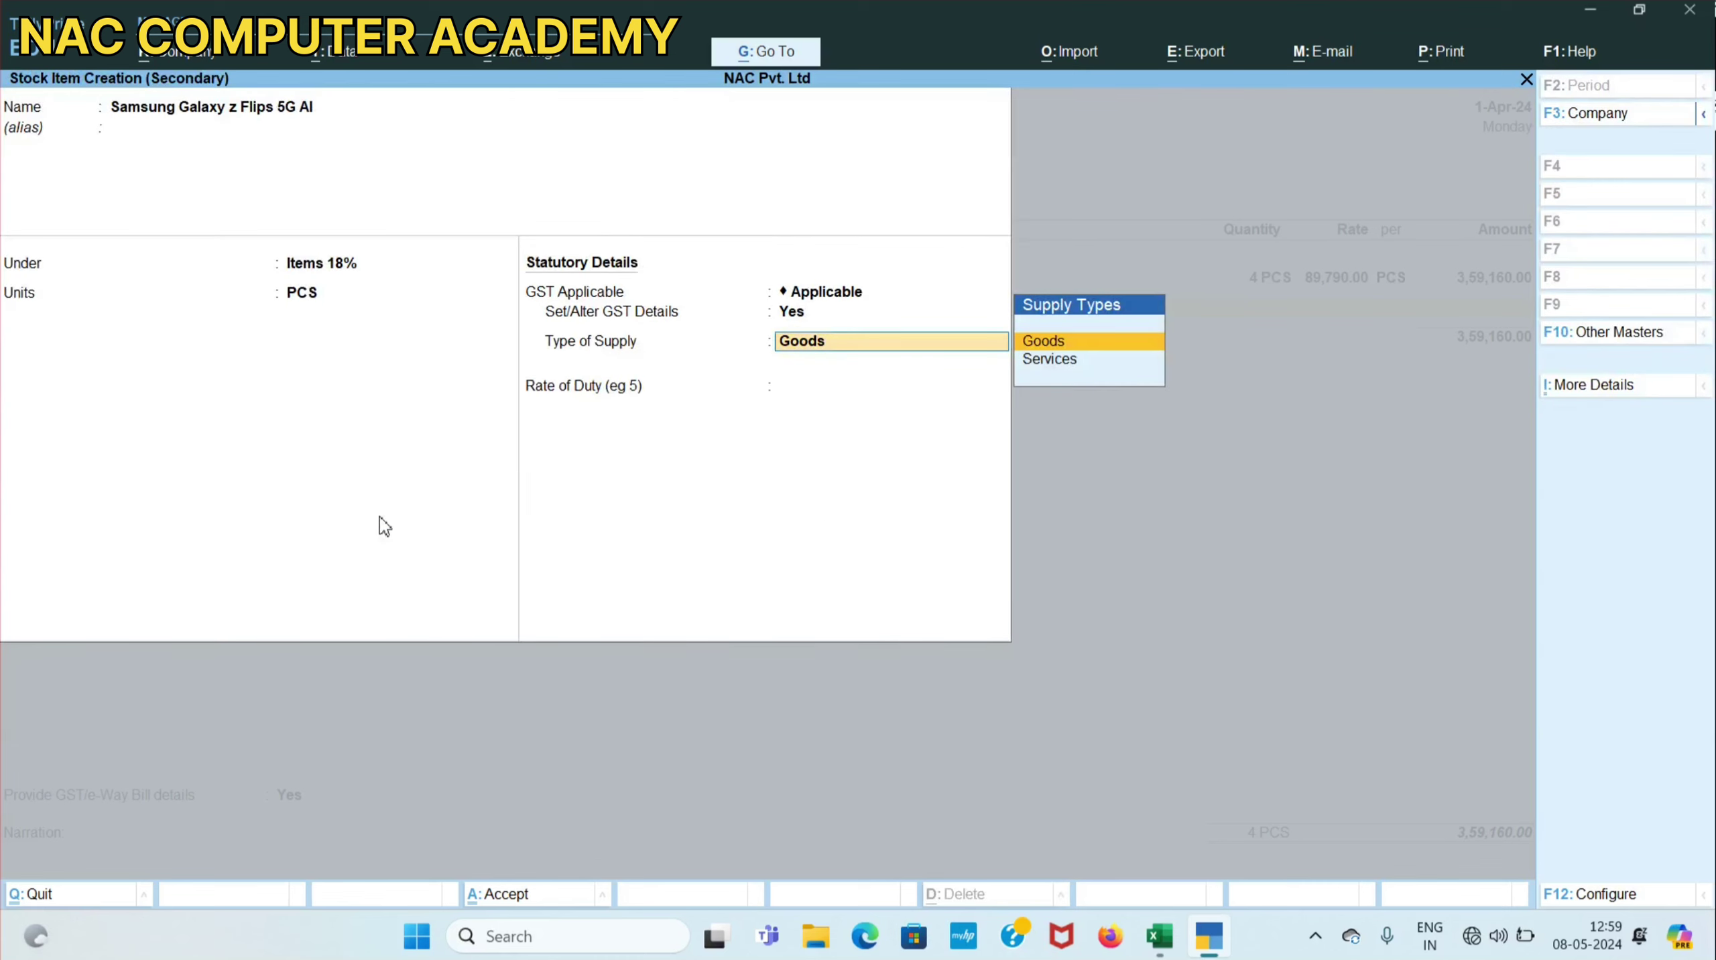
Keep Goods as the type of supply, leave the rate of duty blank and save the second stock item.
key("Return")
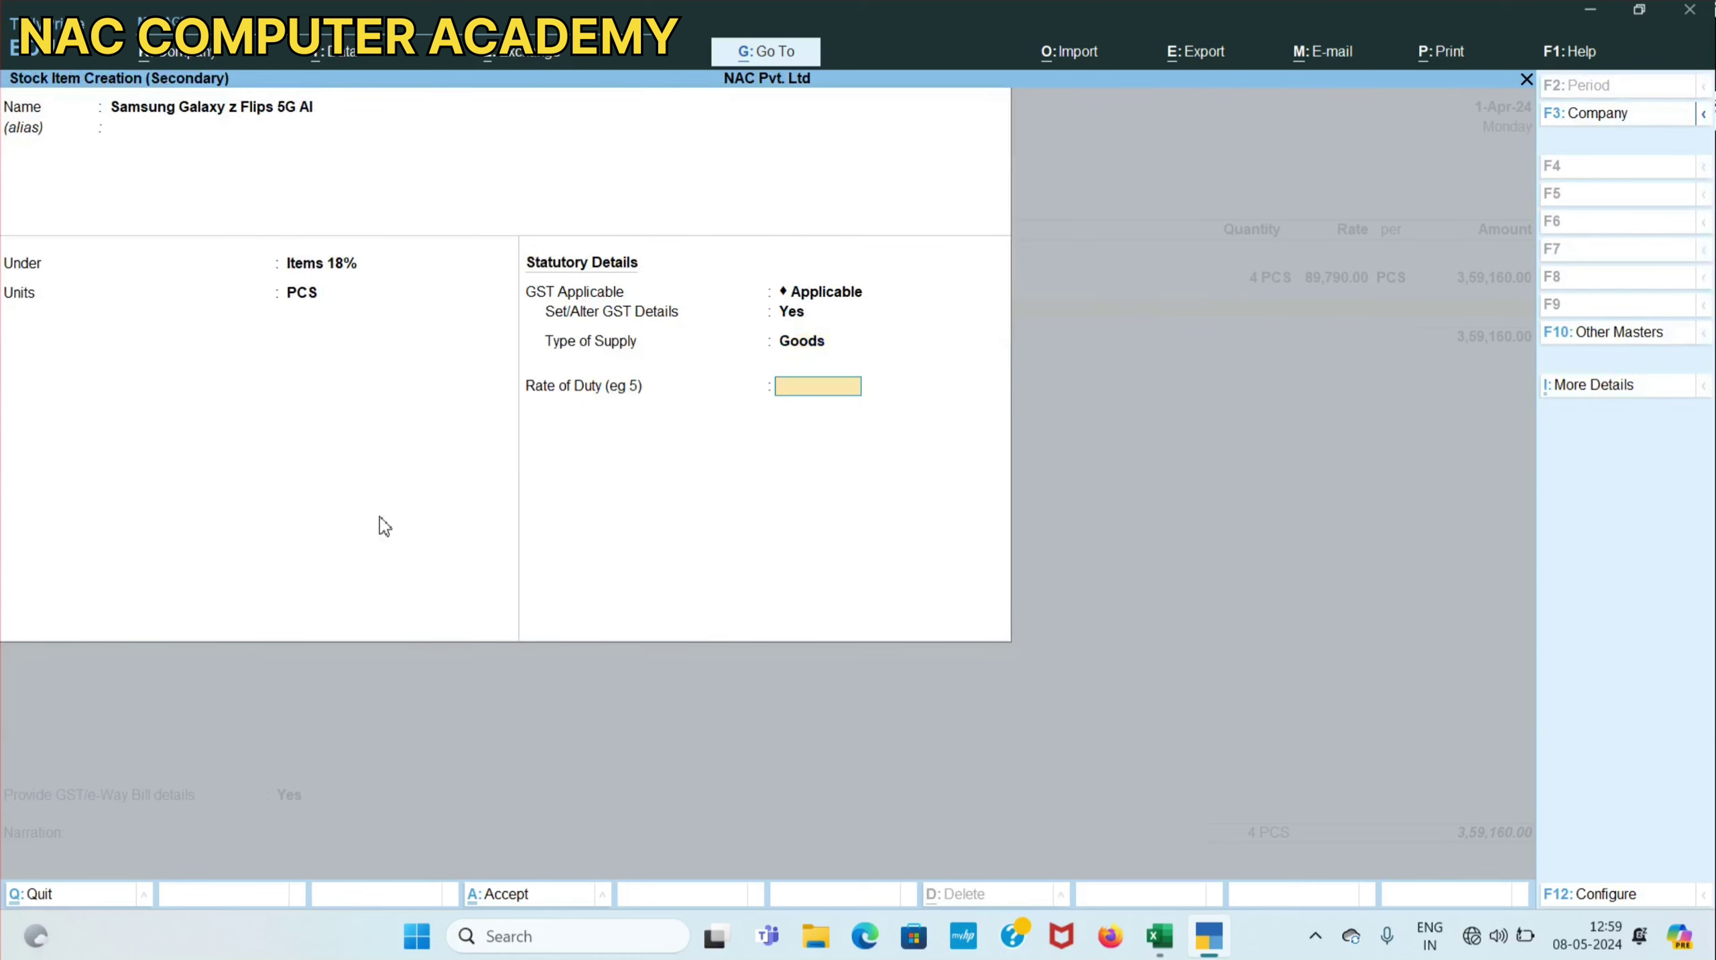
key("Return")
key("Return")
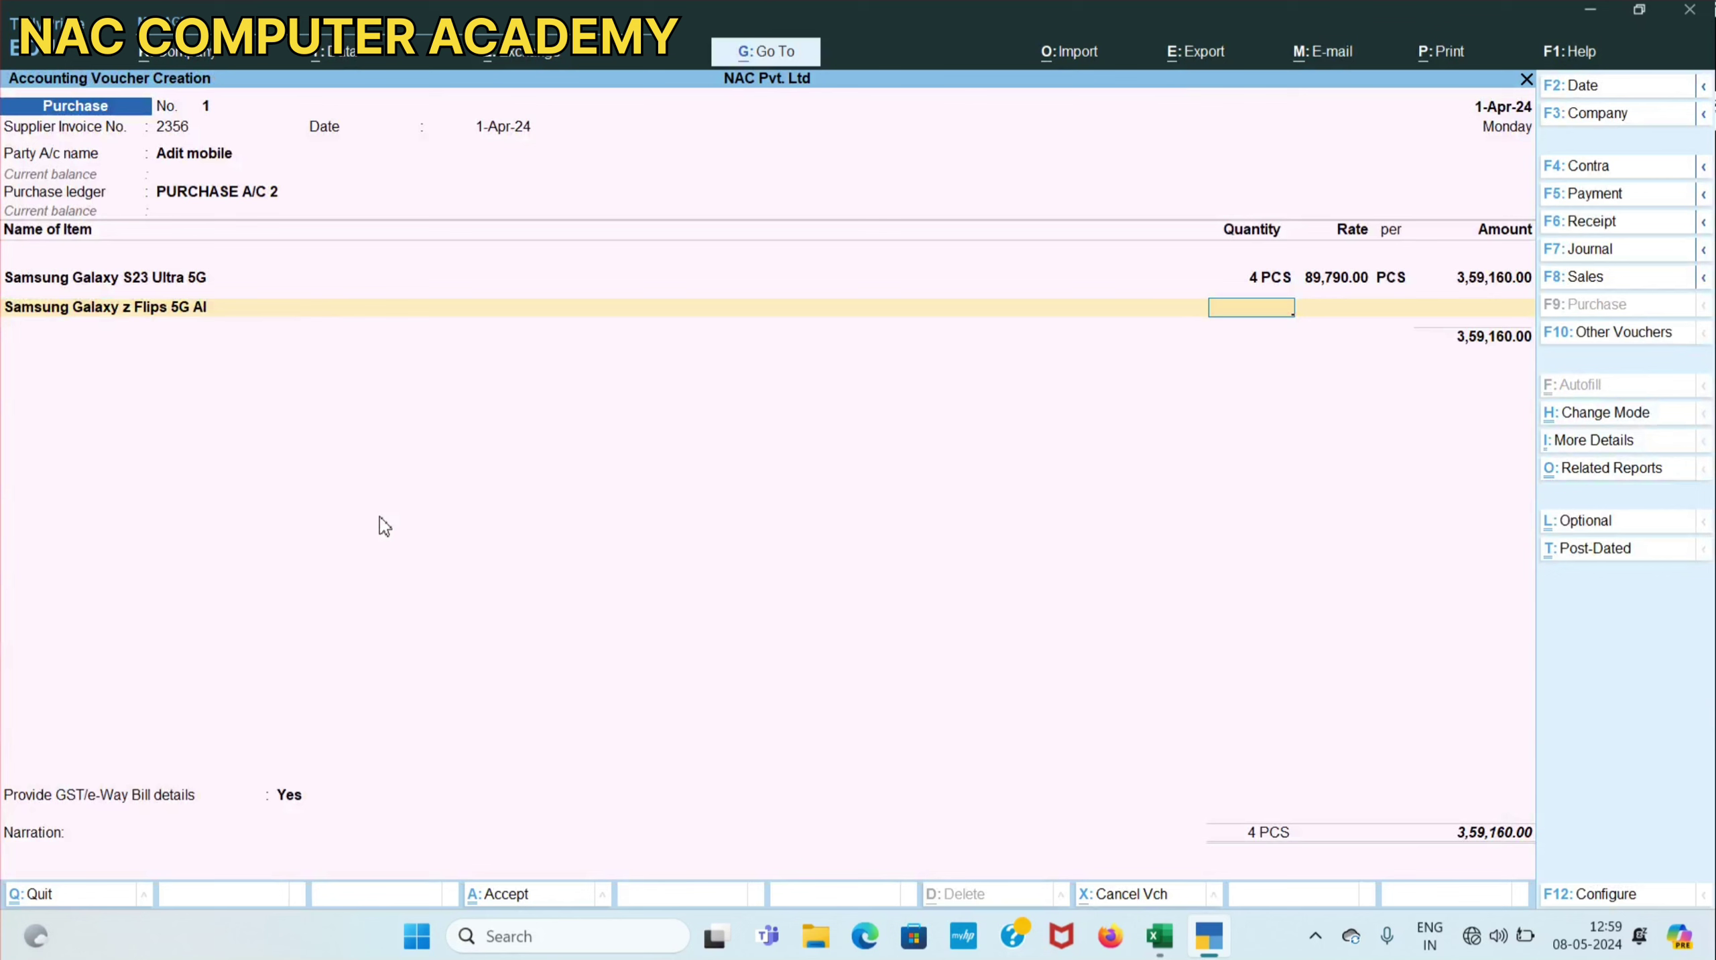
Enter a quantity of 2 PCS at a rate of 109999 per PCS for Samsung Galaxy z Flips 5G AI.
type("2")
key("Return")
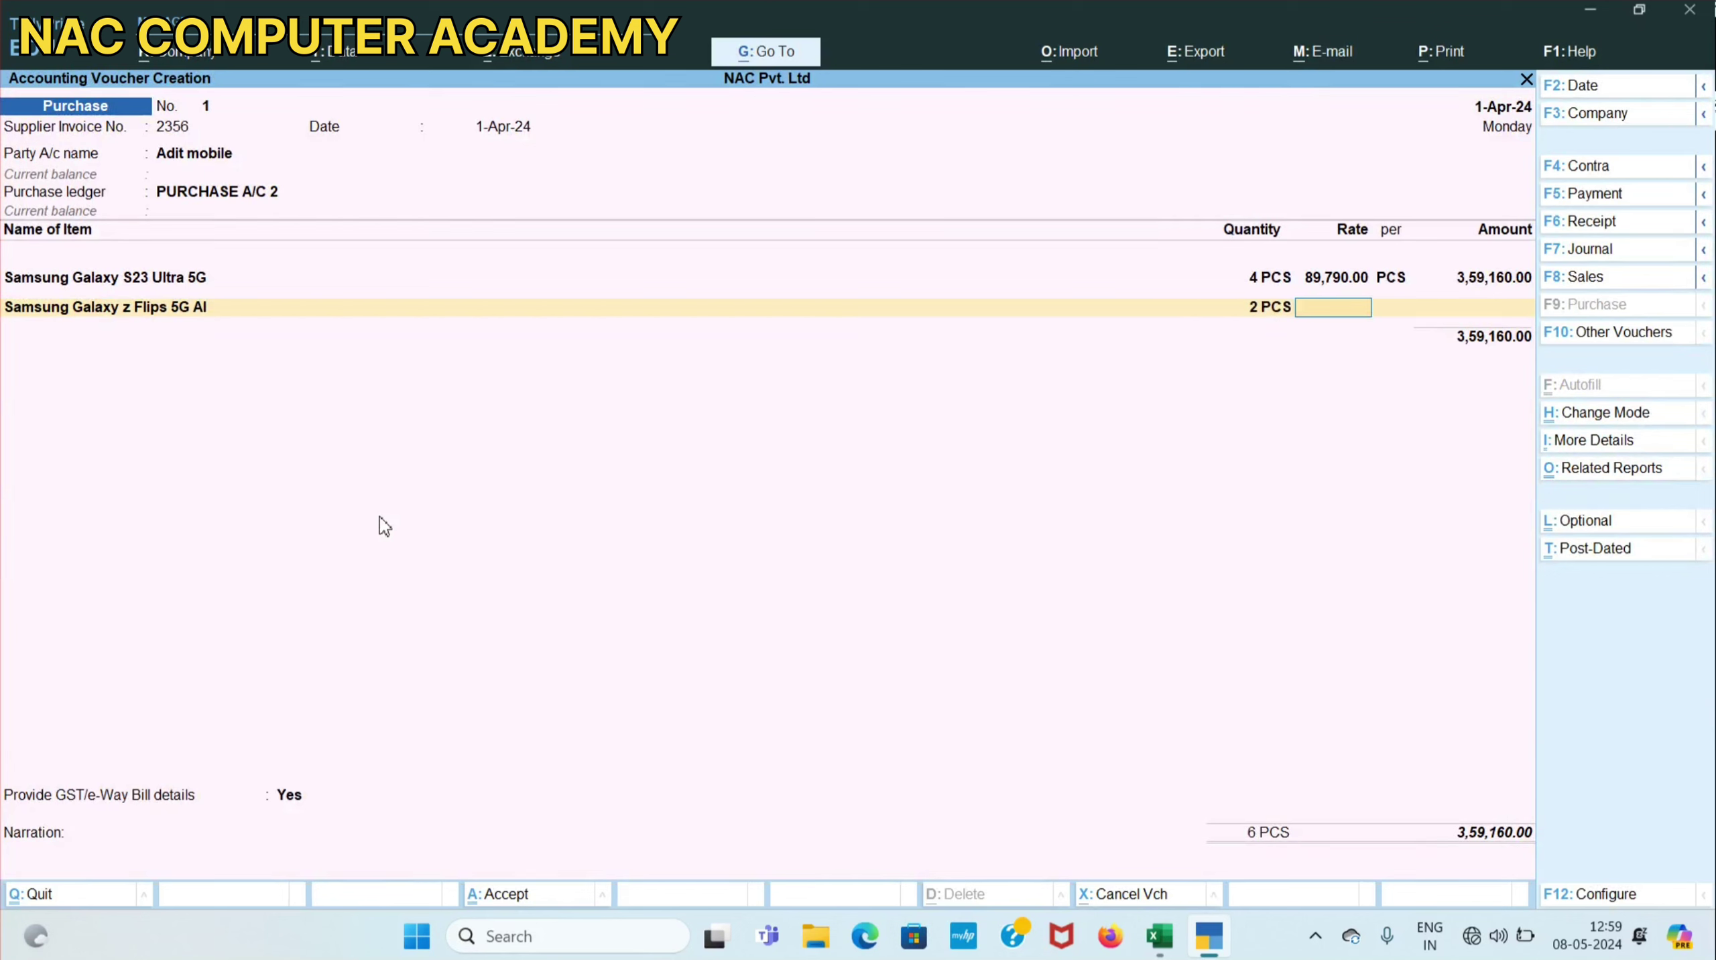
type("109999")
key("Return")
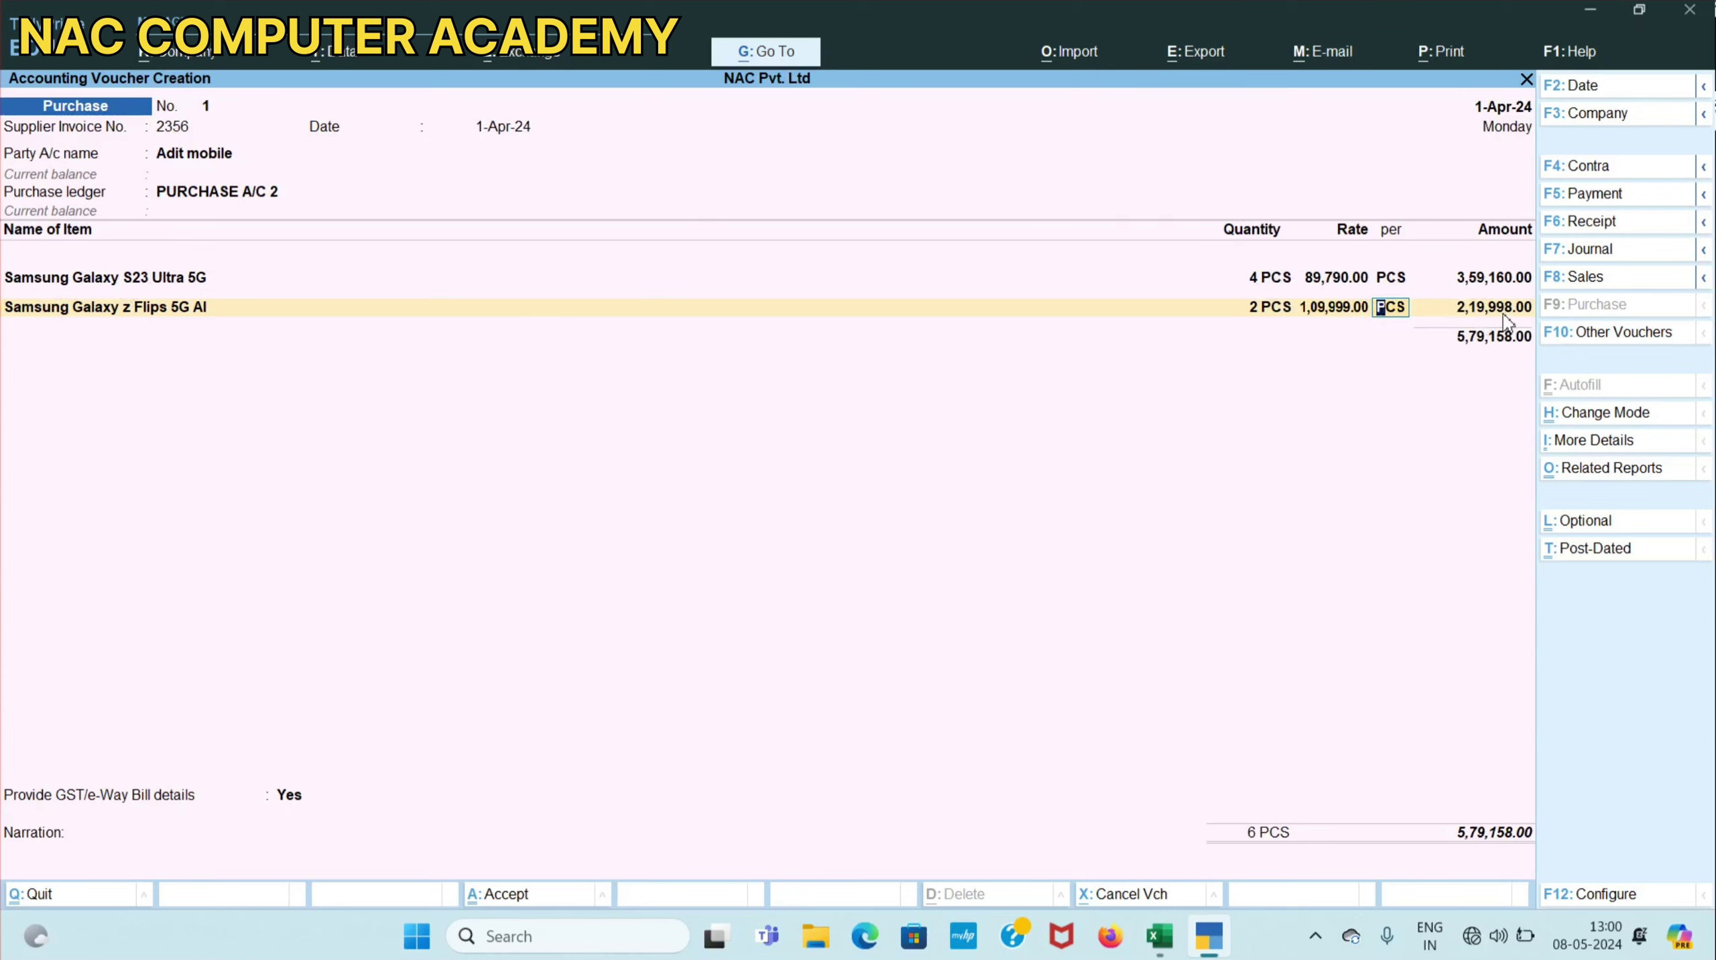
key("Return")
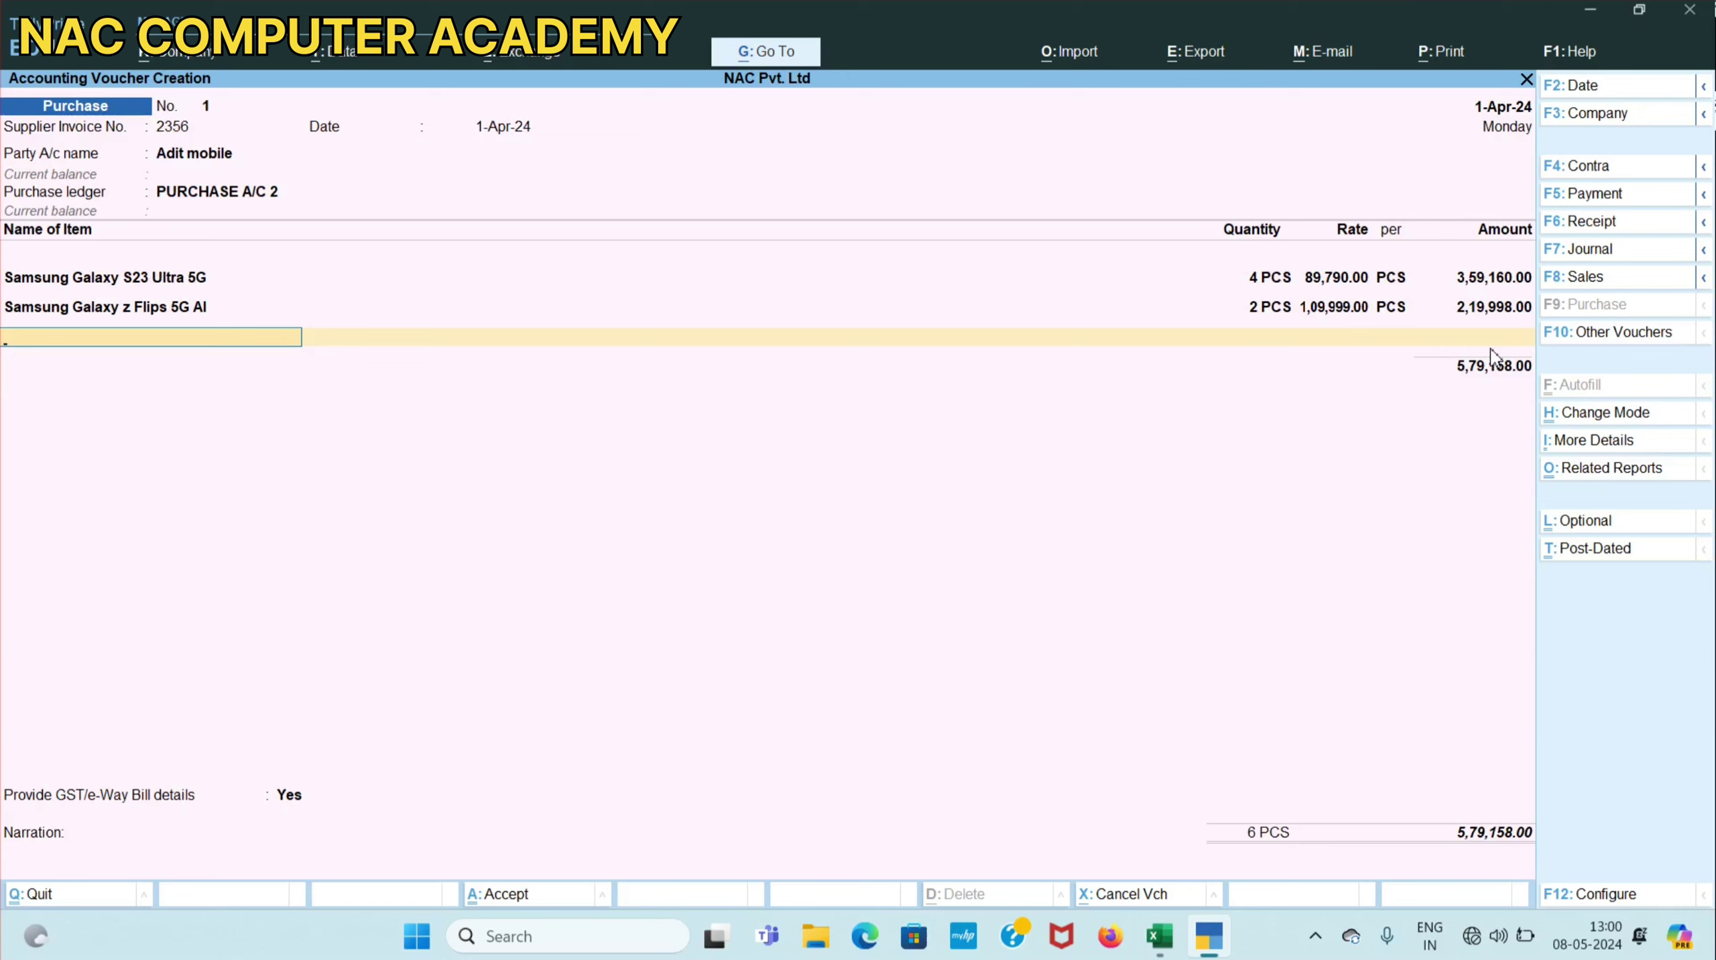
End the item list and create an SGST ledger under Duties & Taxes with GST as the type of duty/tax.
key("Return")
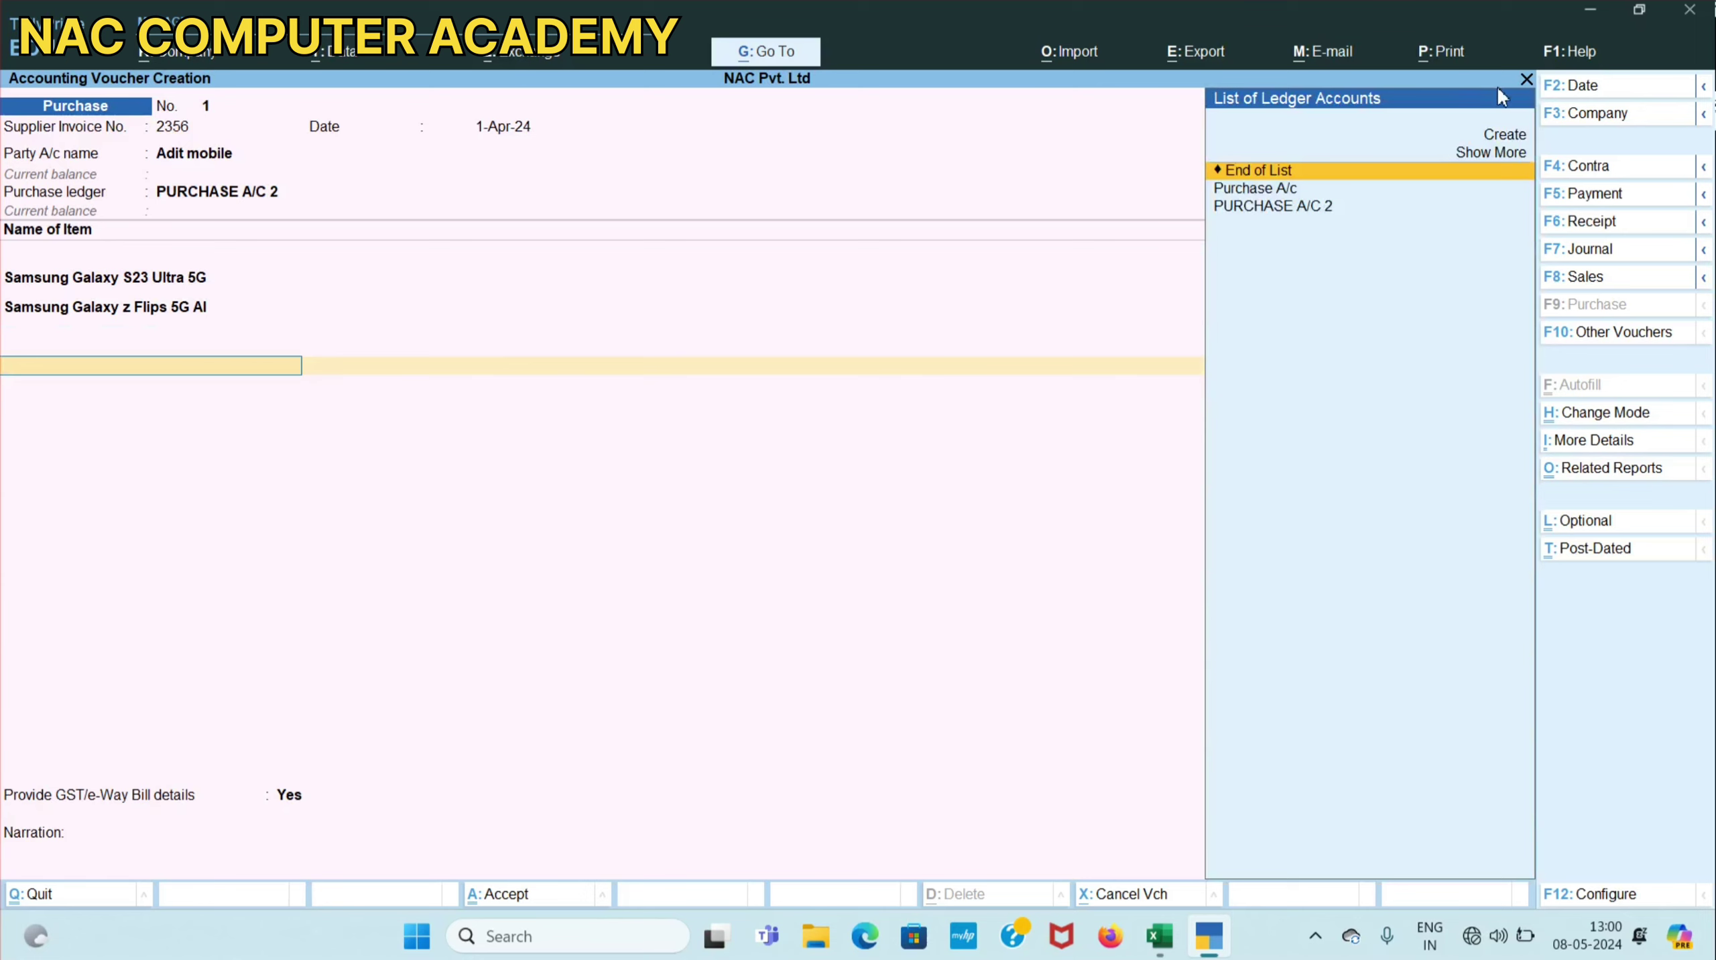
left_click(1511, 136)
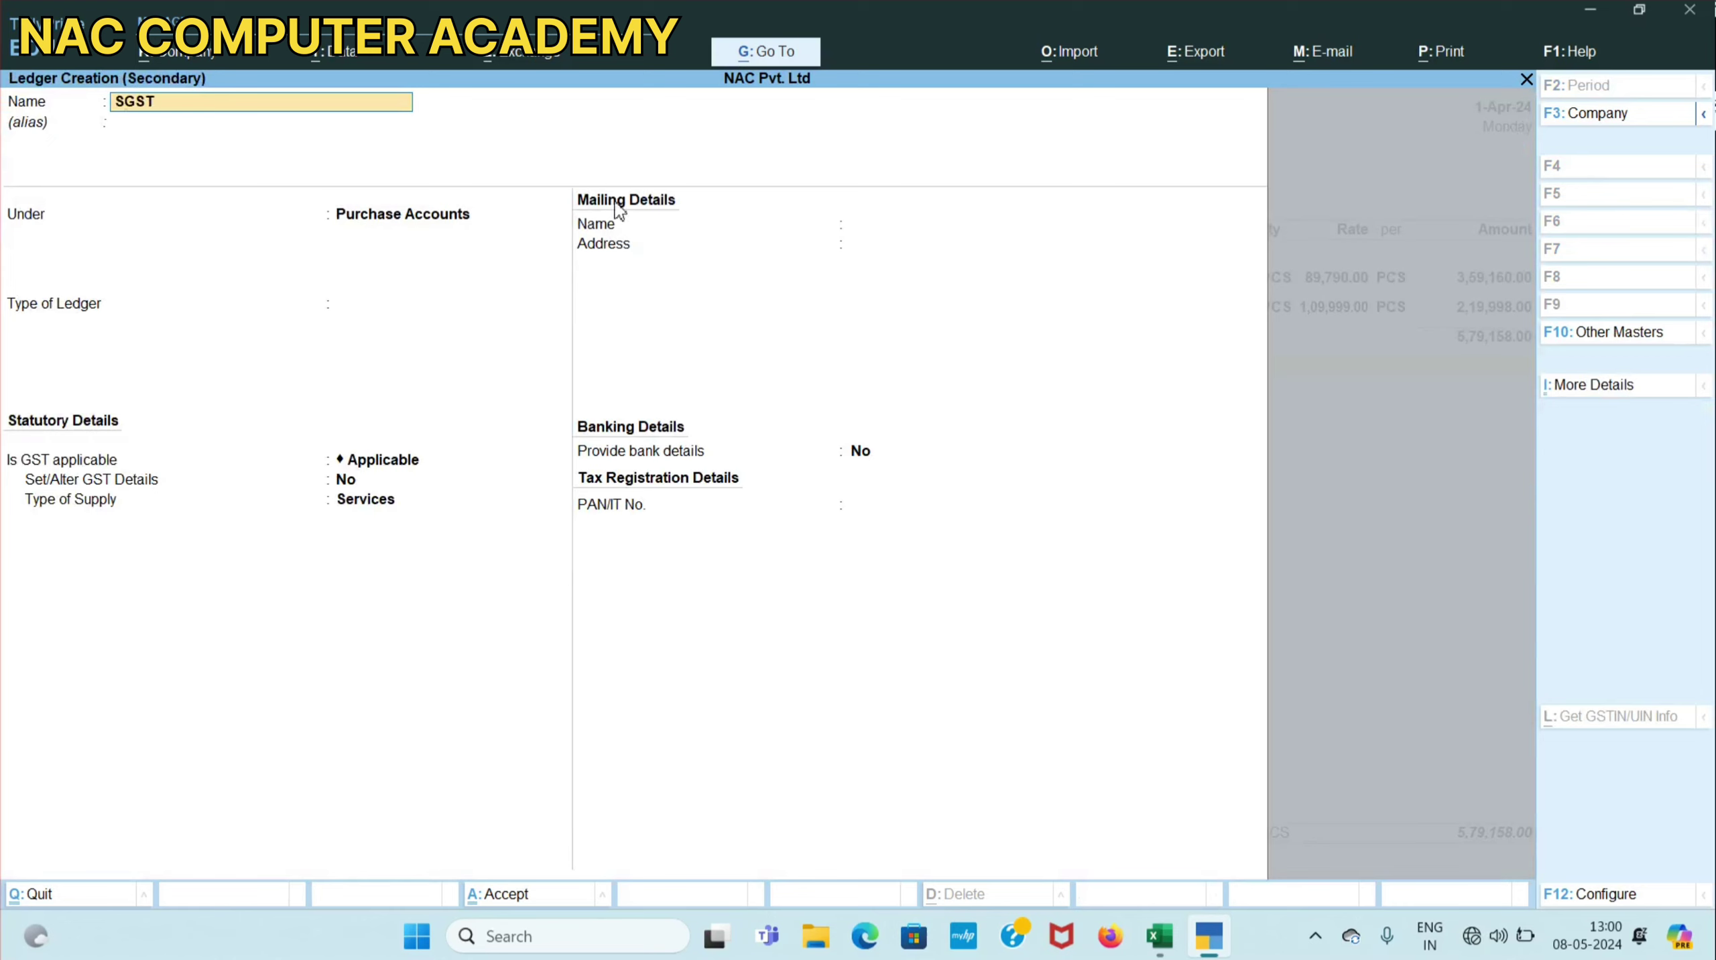
key("Return")
key("Return")
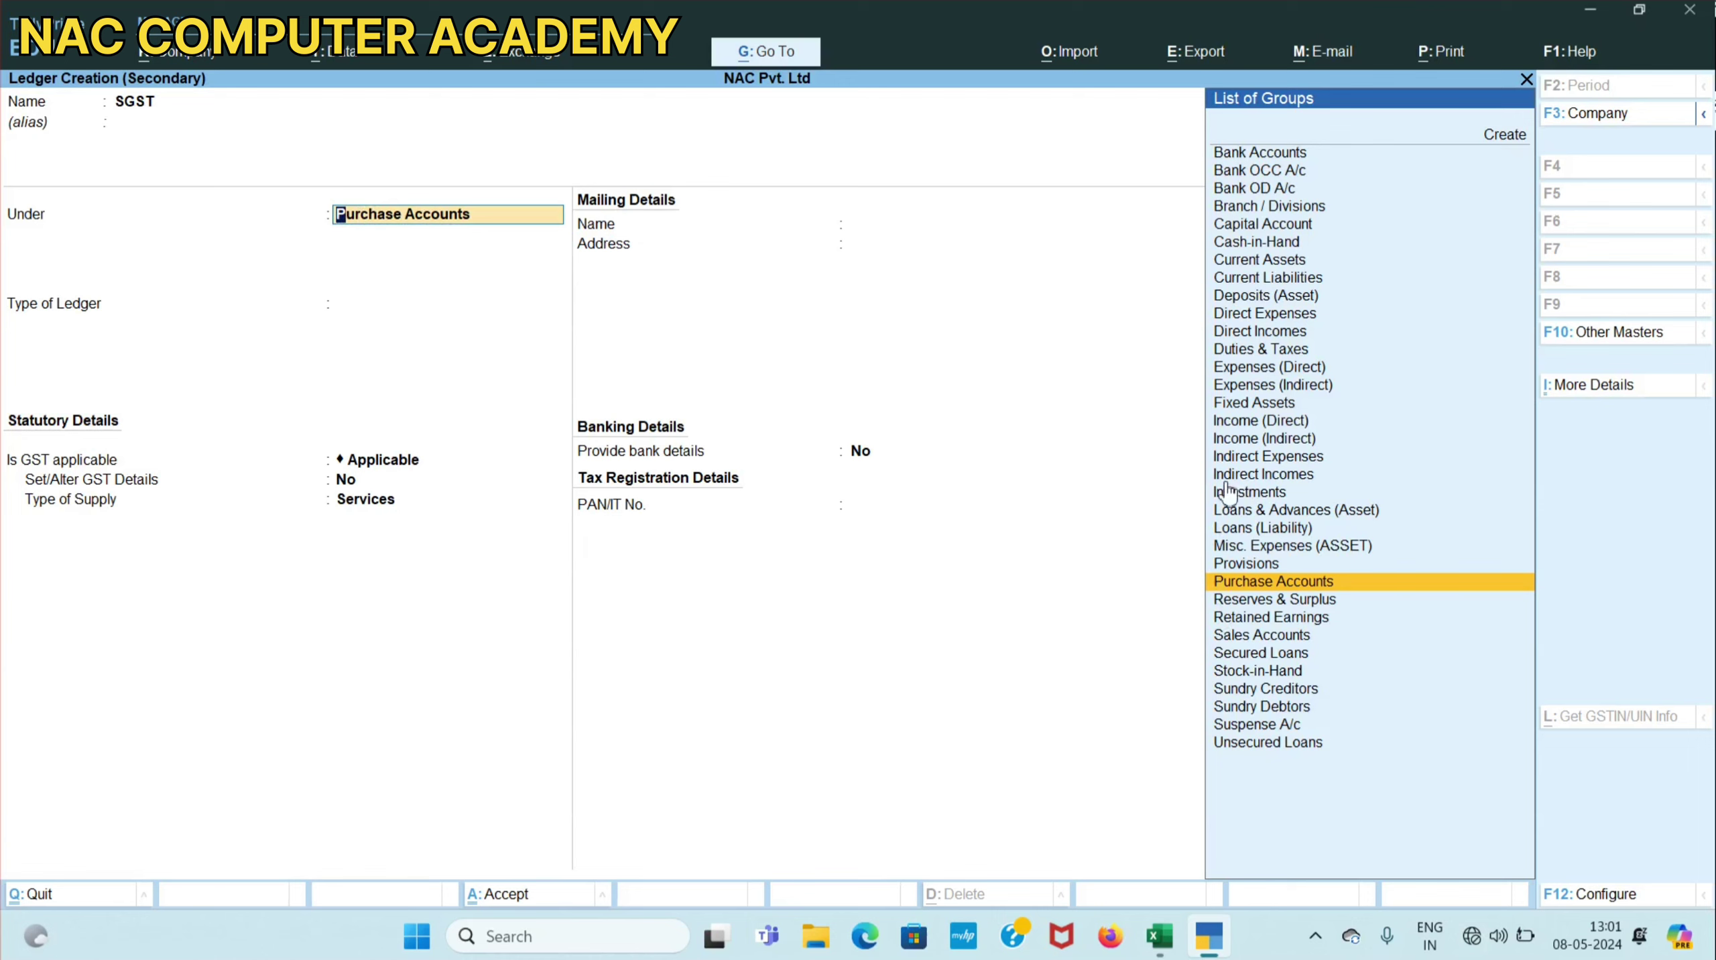
left_click(1250, 351)
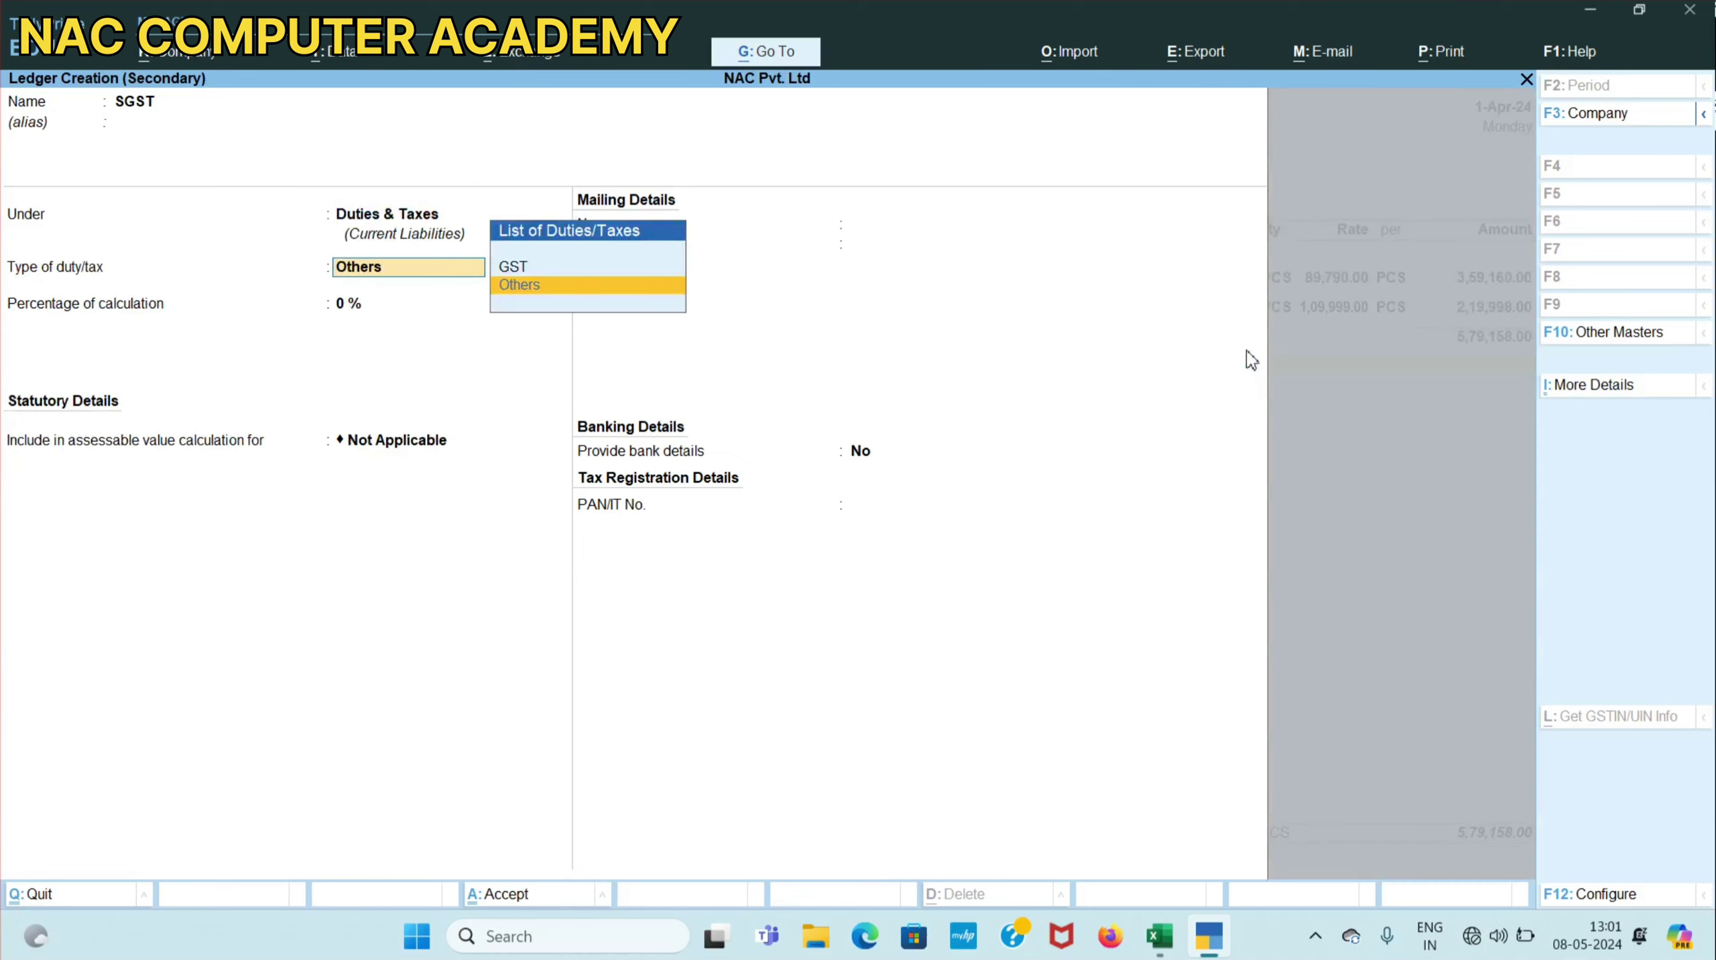
left_click(518, 268)
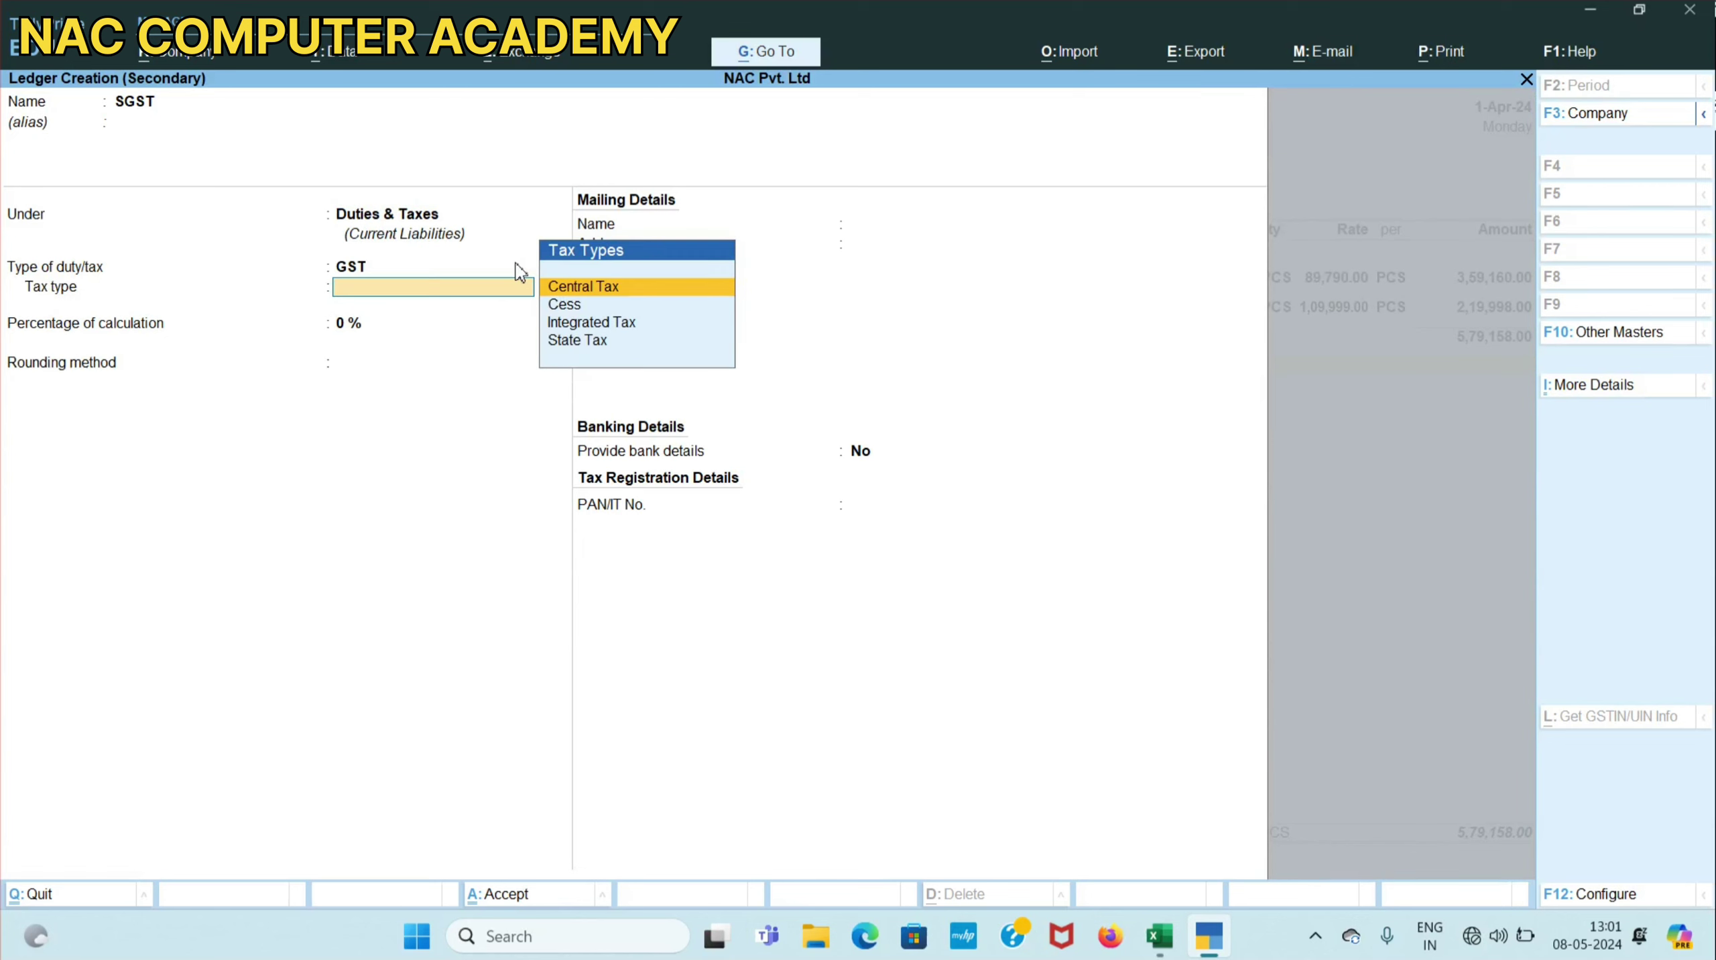
Set the SGST ledger's tax type to Central Tax with rounding Not Applicable, save it and accept its calculated amount in the voucher.
key("Return")
key("Return")
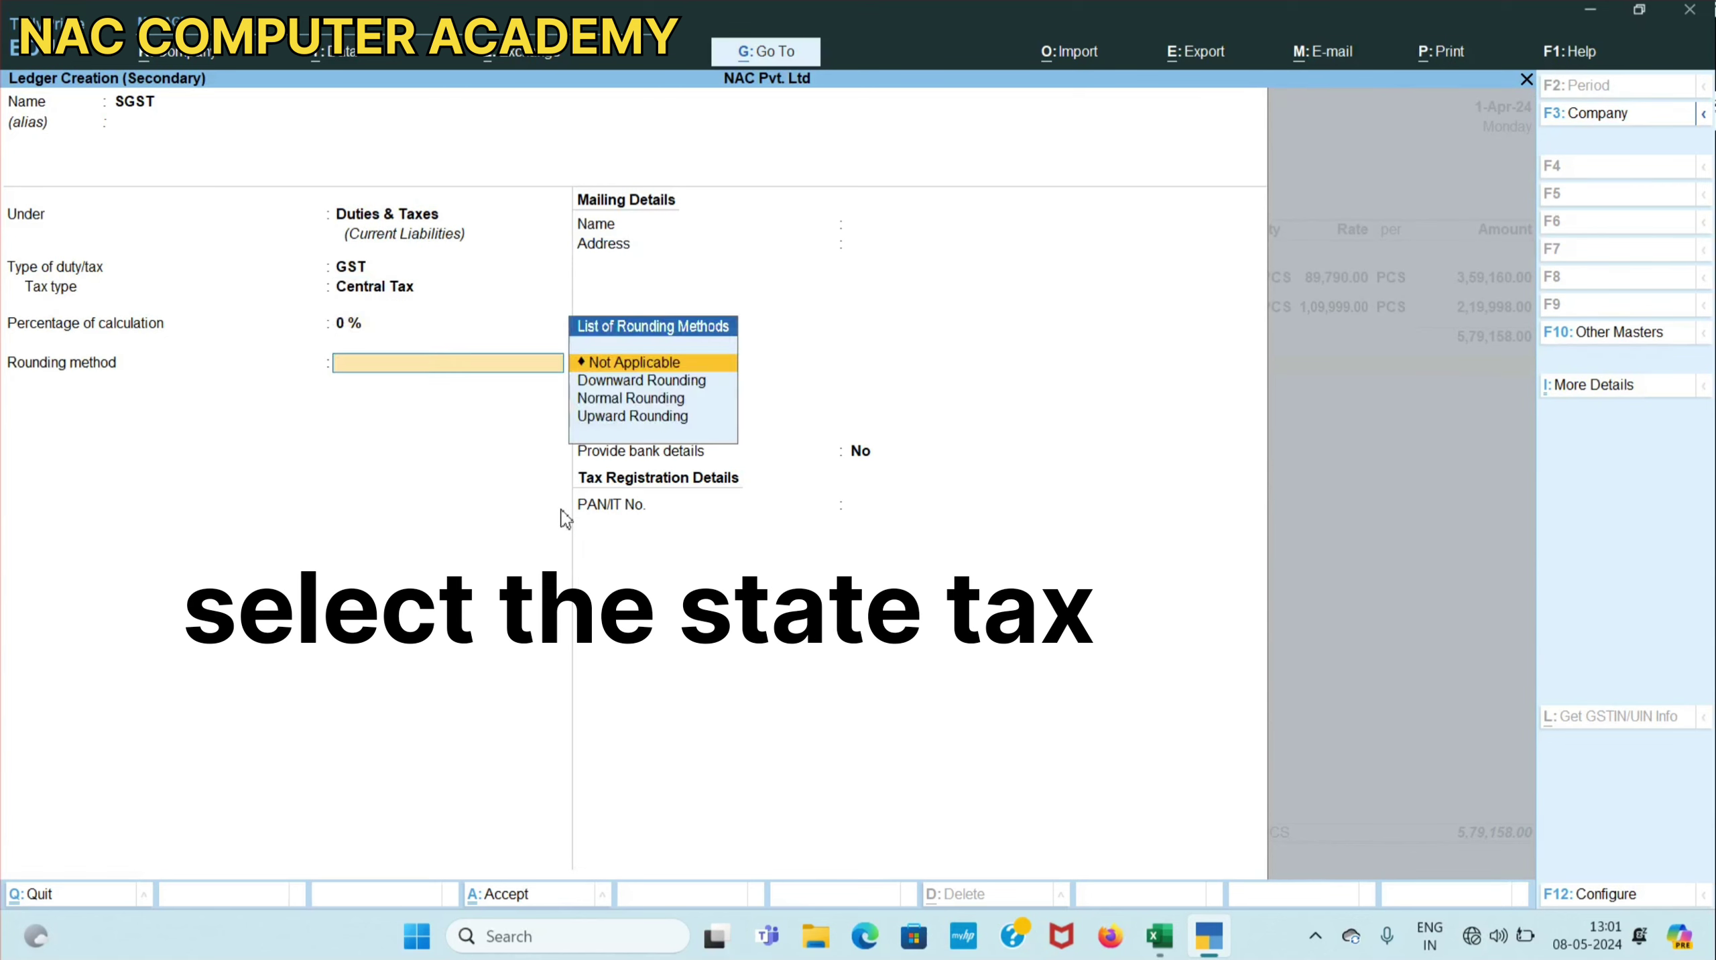
key("Return")
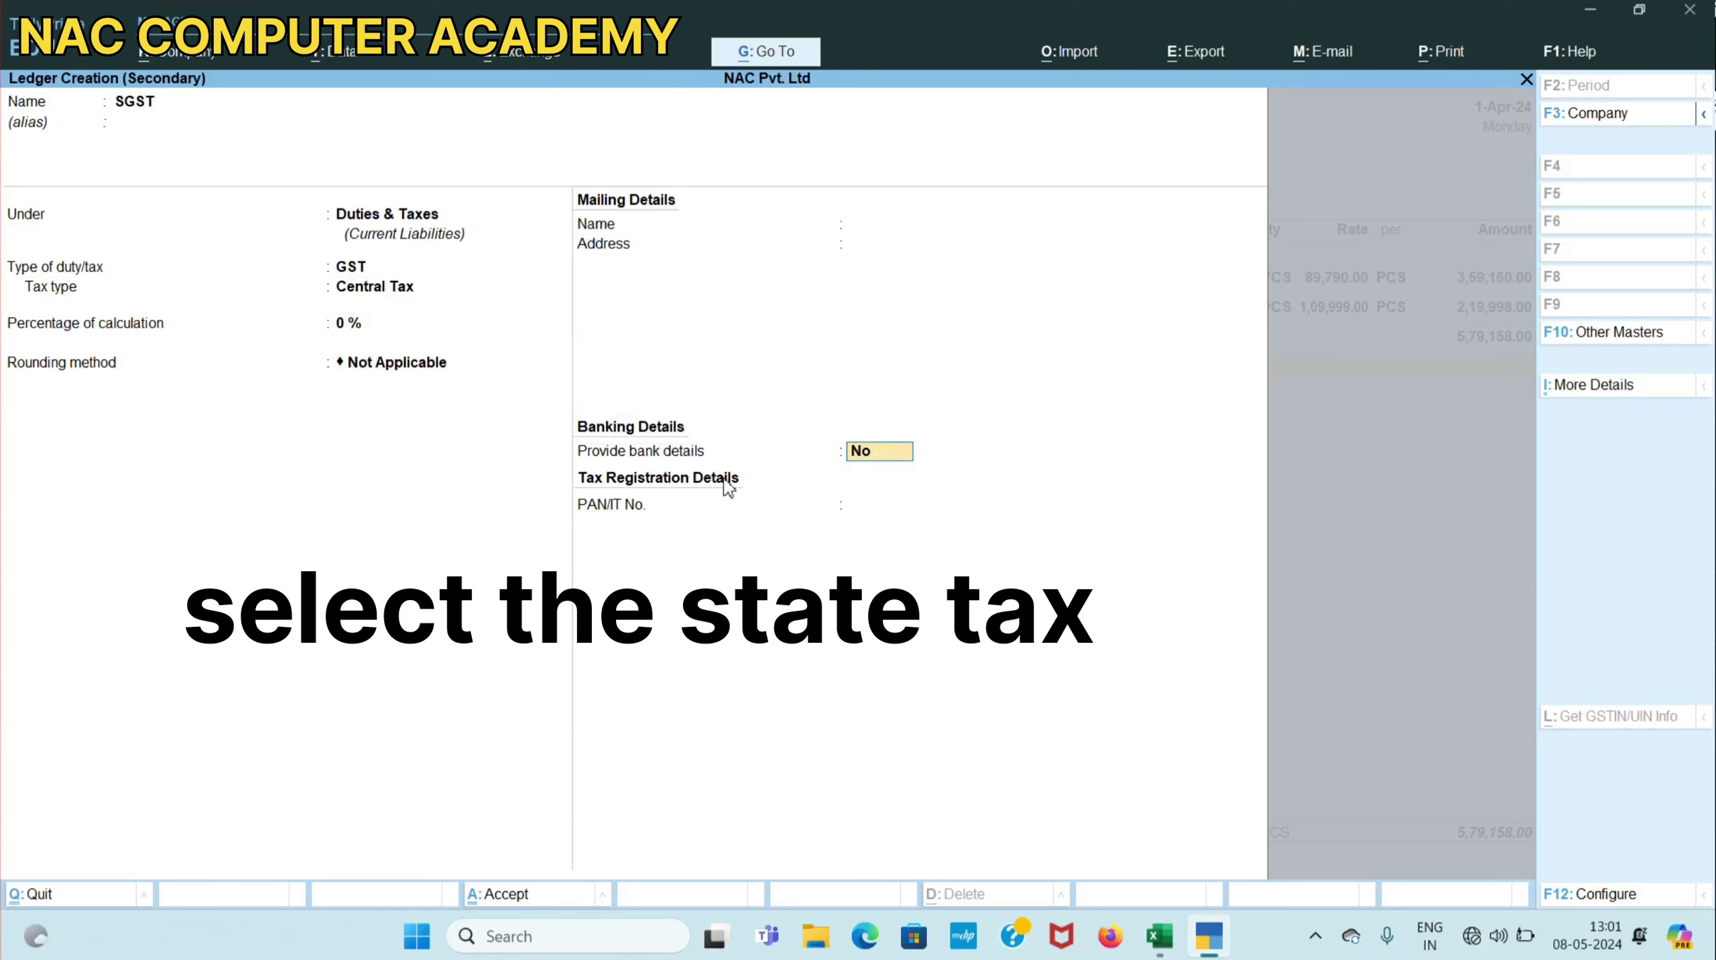
key("Return")
key("Return")
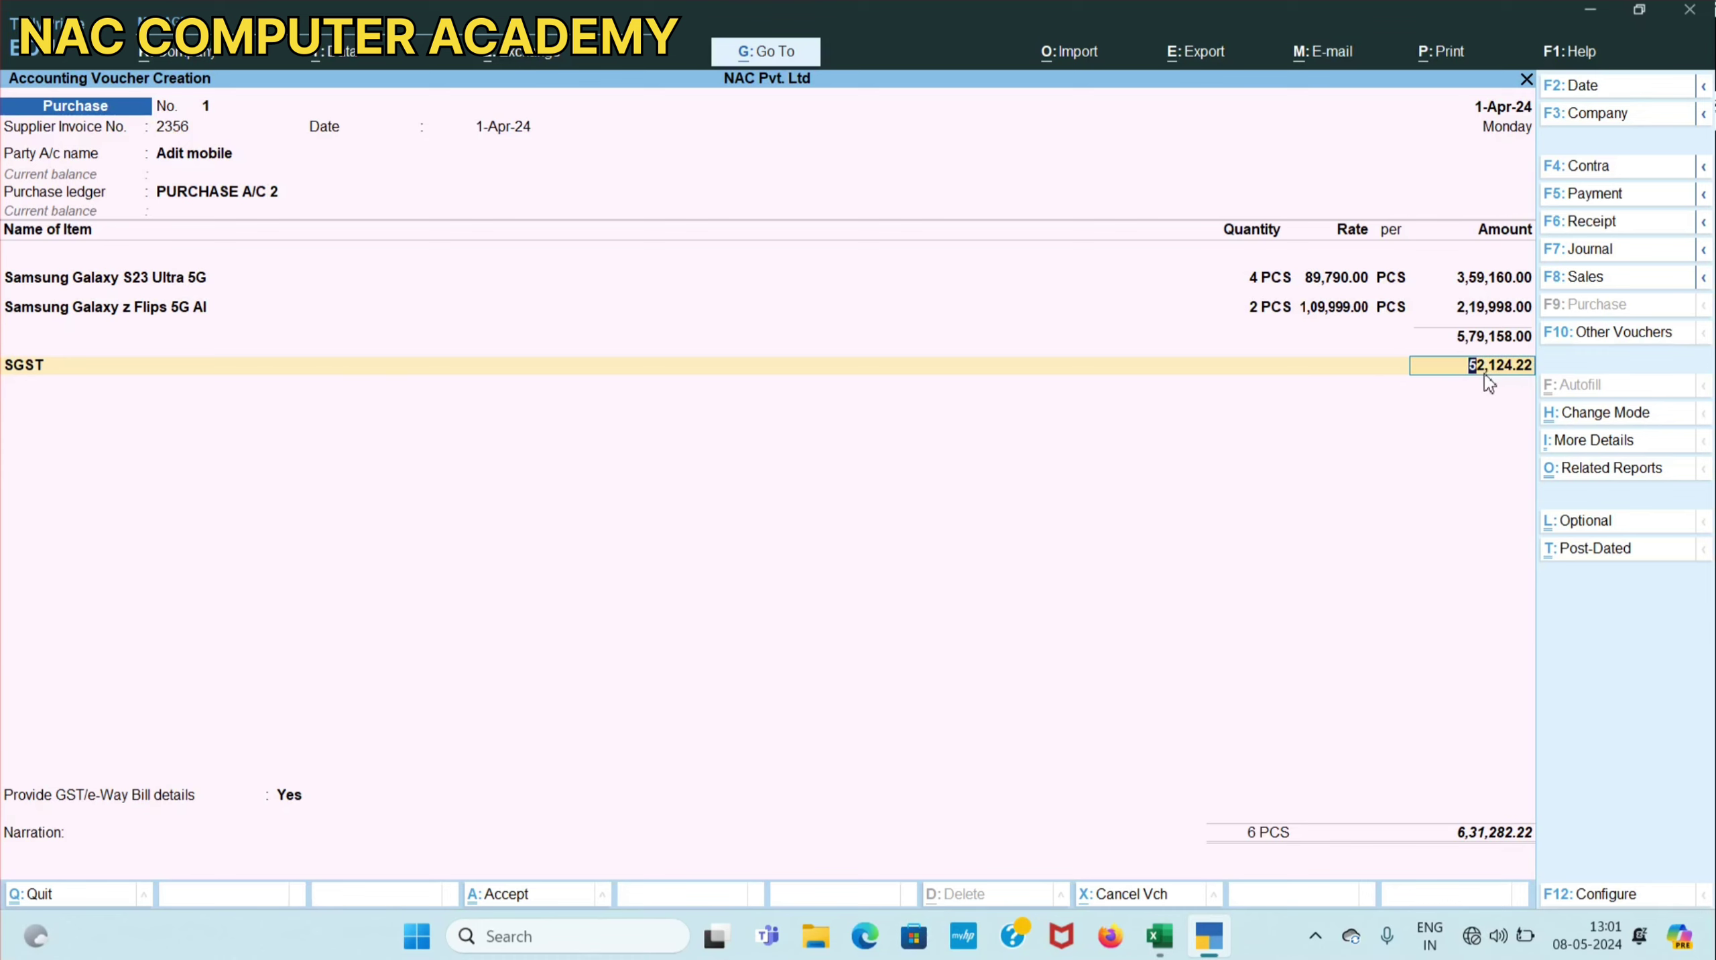
key("Return")
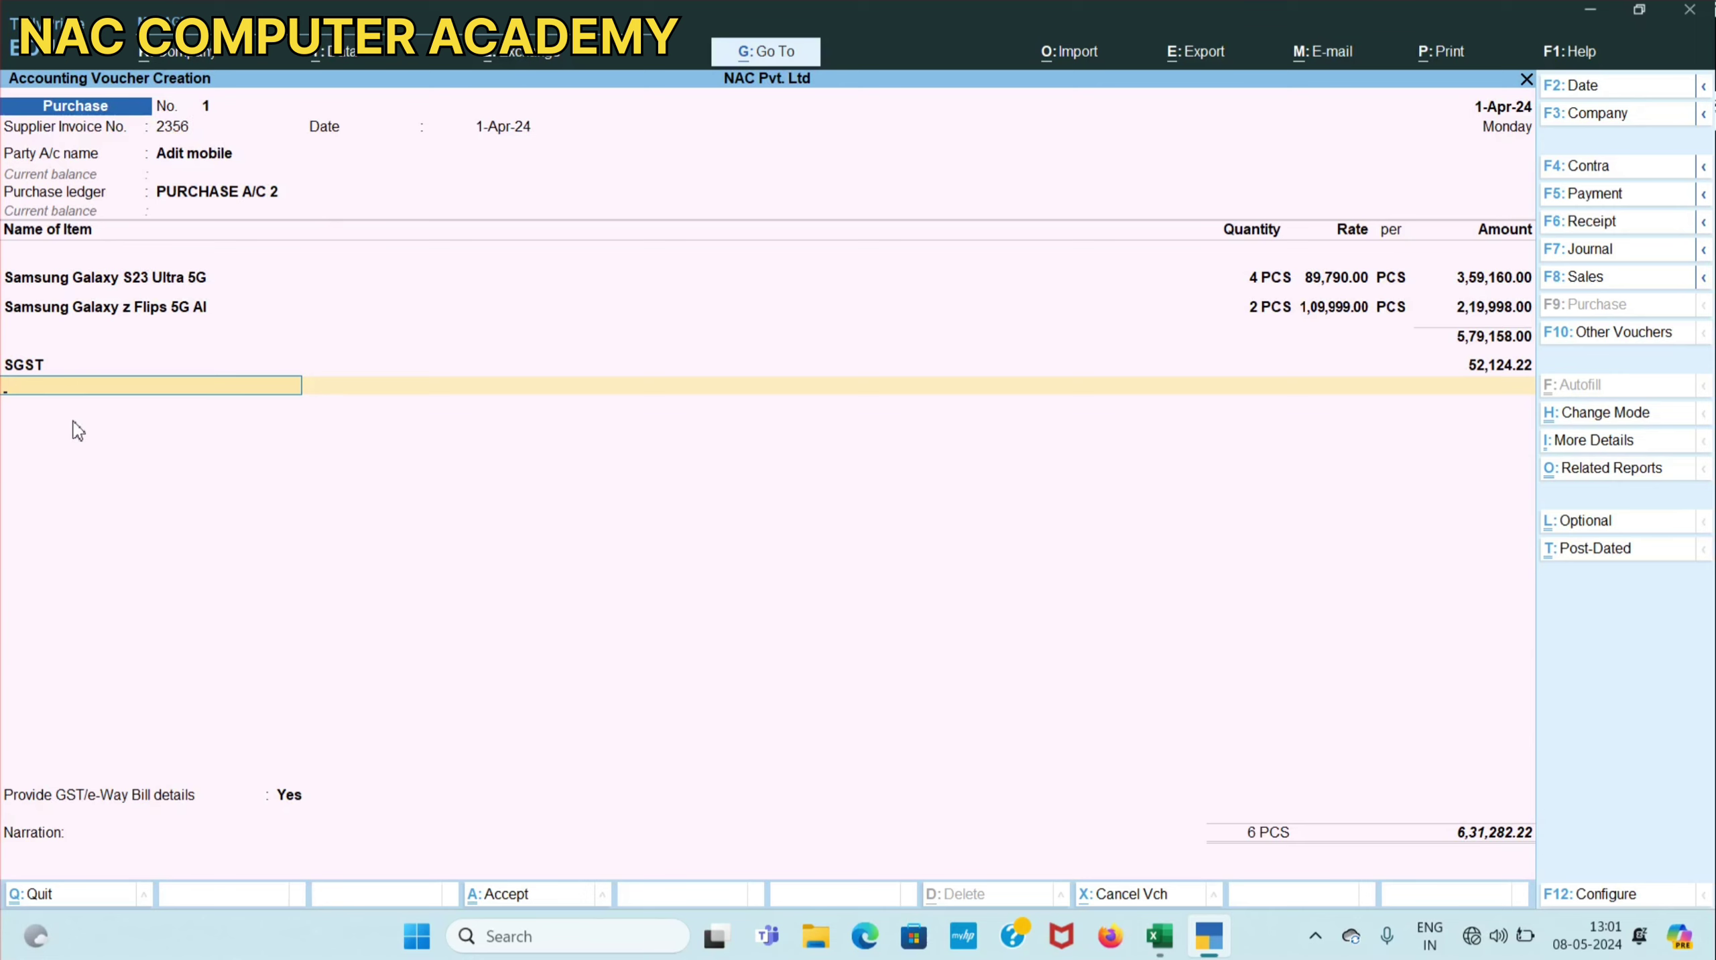
Create a CGST ledger from the voucher under Duties & Taxes with GST as the type of duty/tax.
key("alt+c")
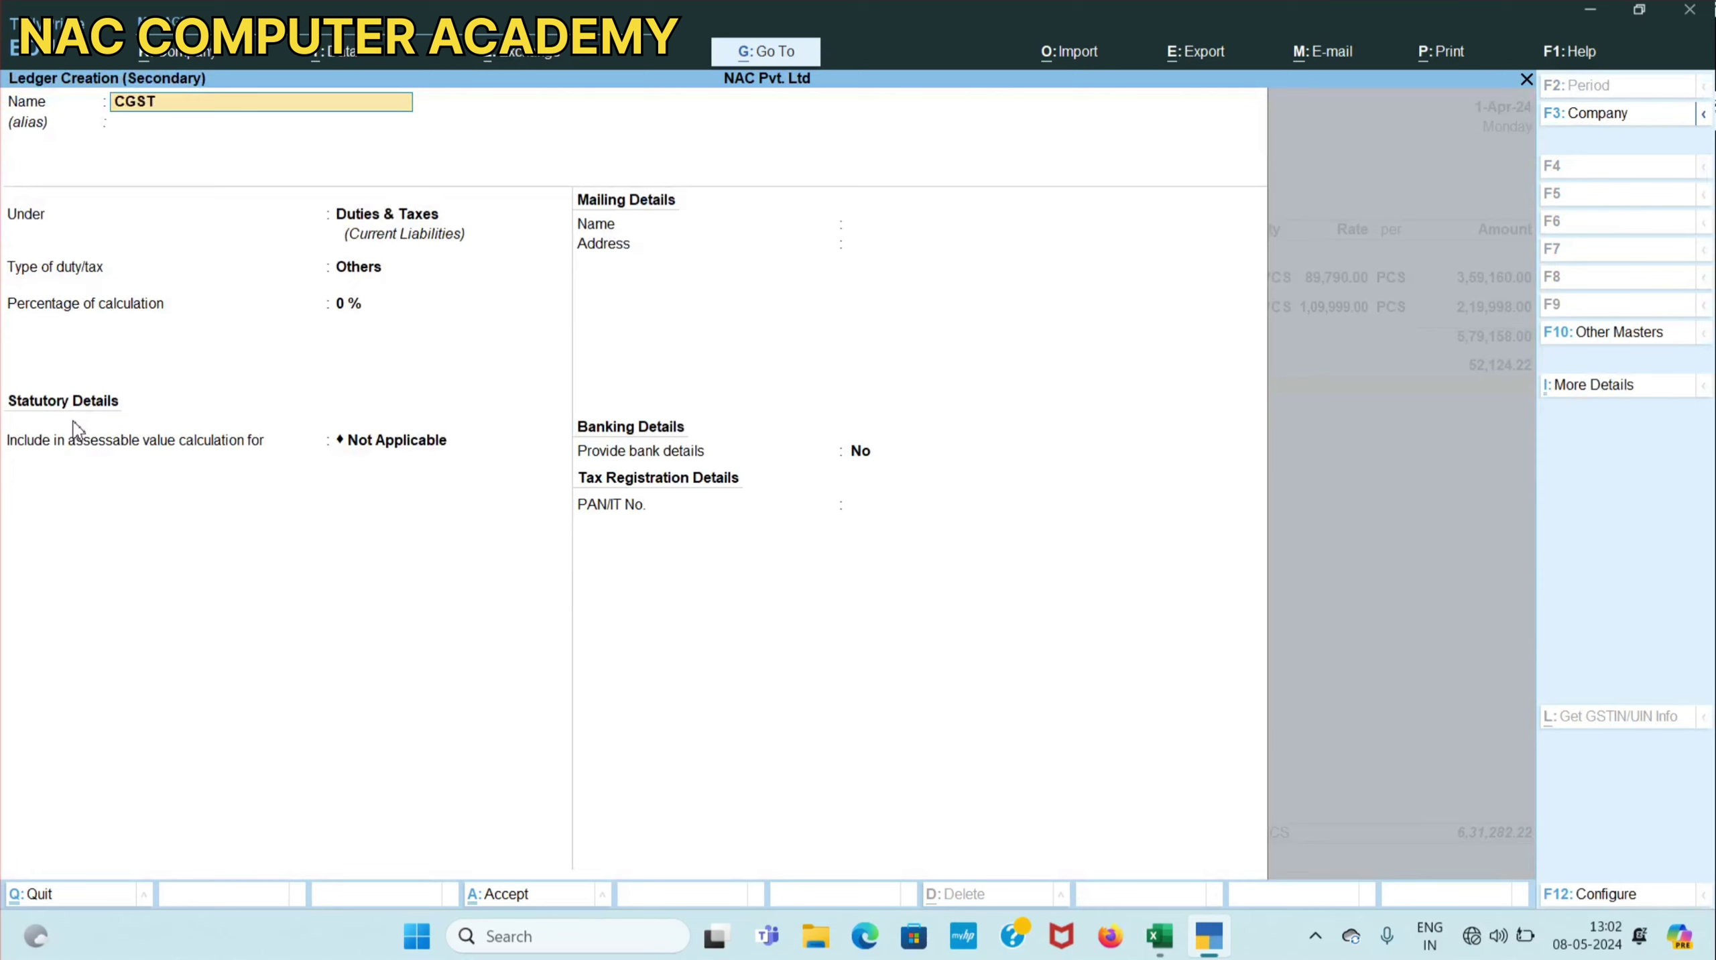
key("Return")
key("Return")
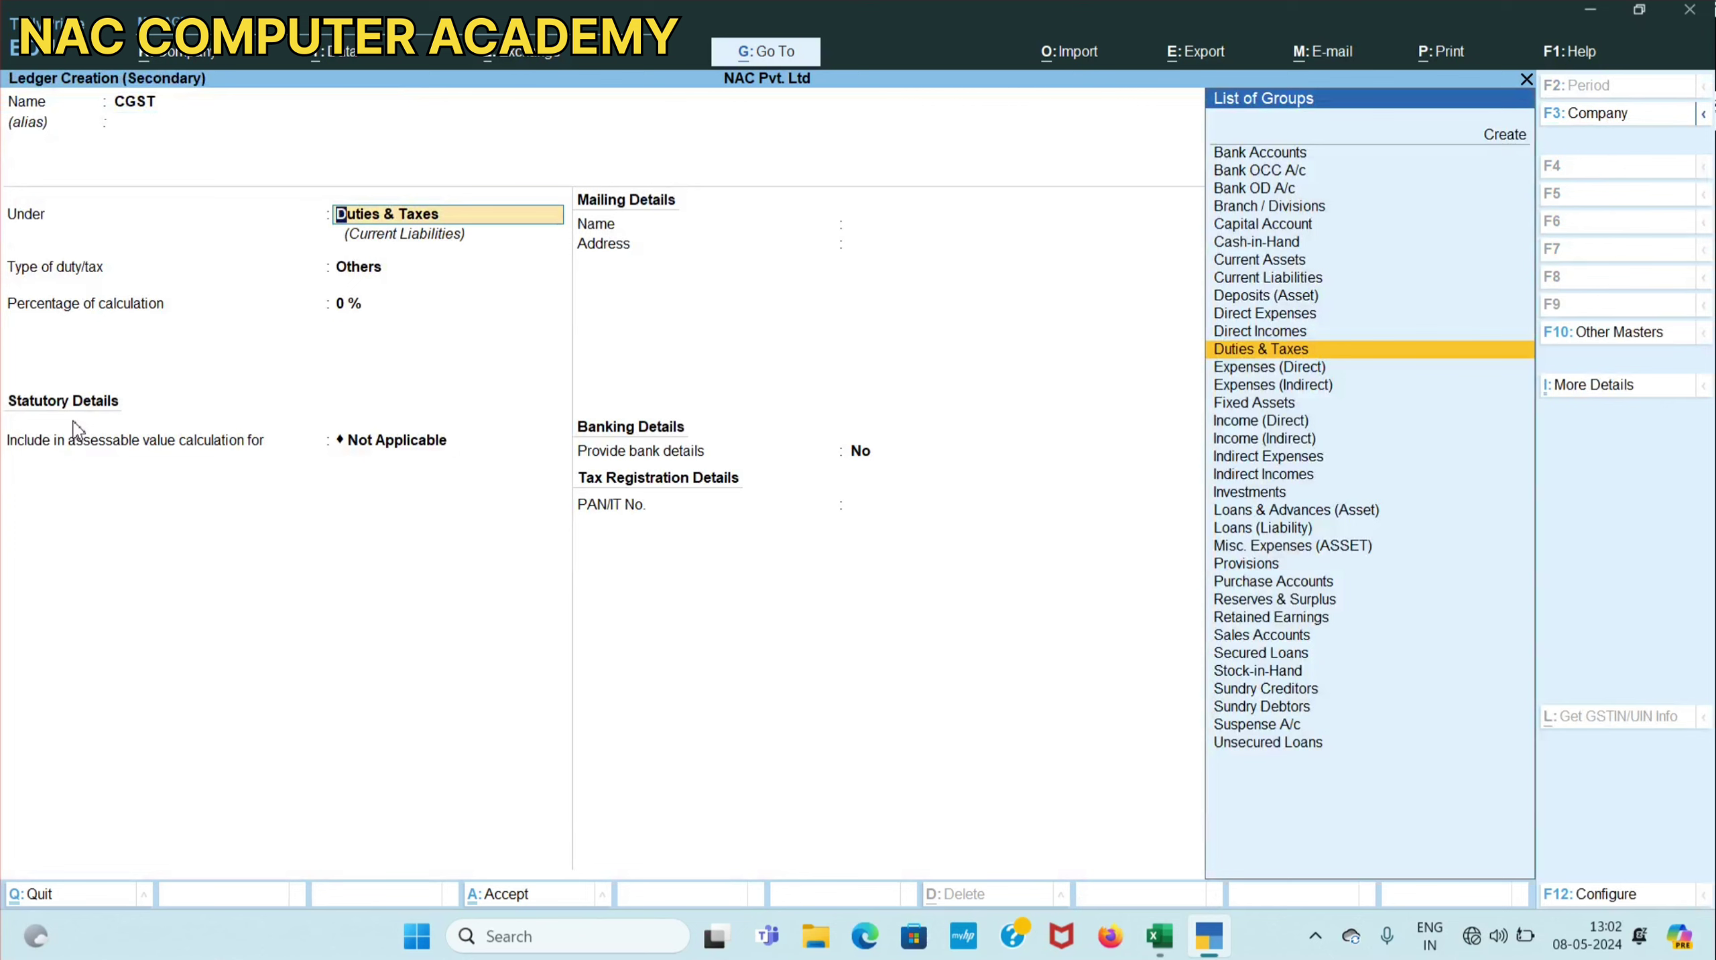
key("Return")
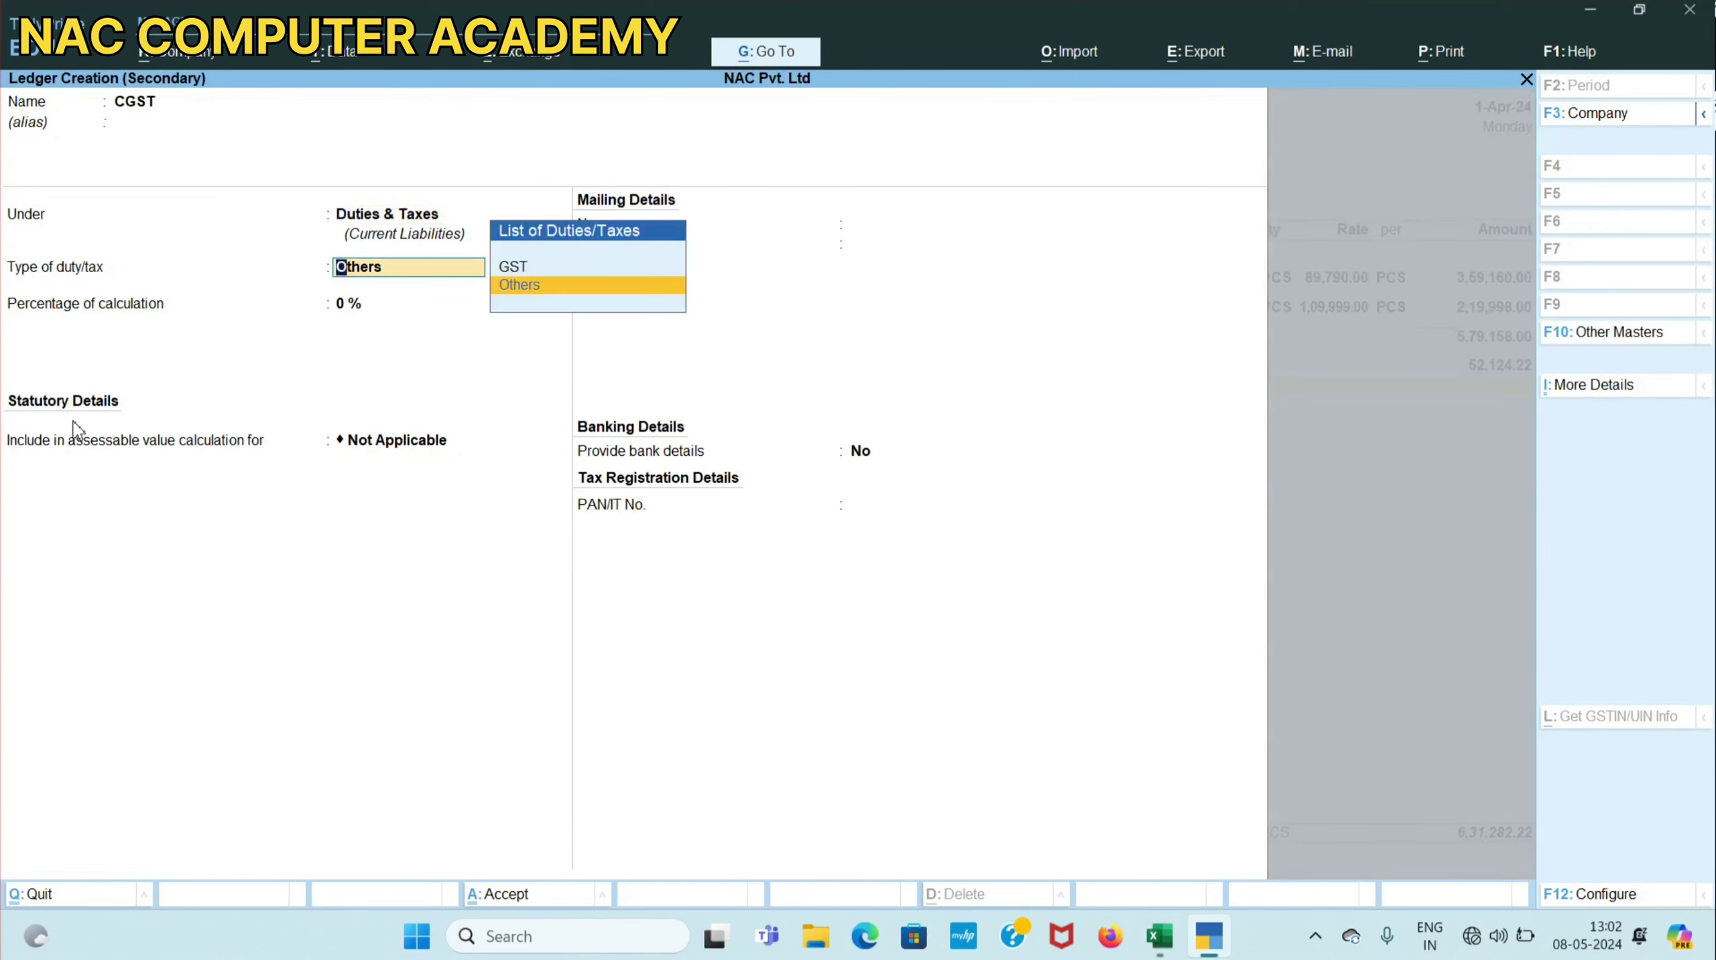
key("Up")
key("Return")
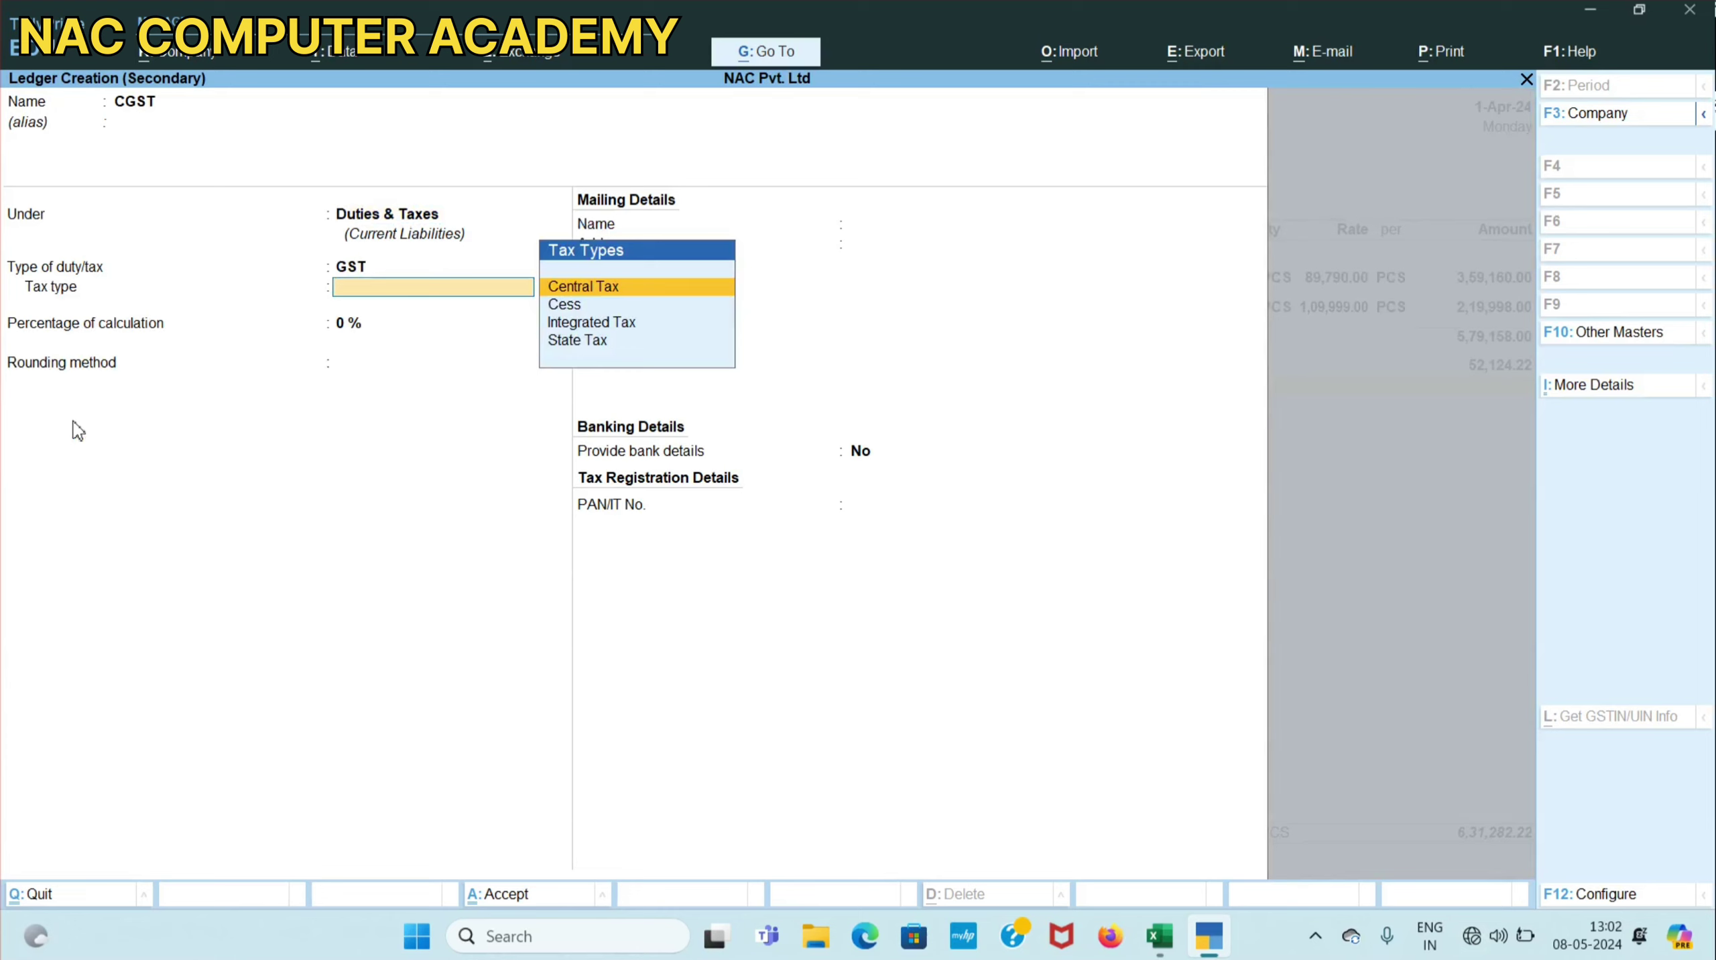
Set the CGST ledger's tax type to Central Tax with rounding Not Applicable, save it and accept its calculated amount in the voucher.
left_click(578, 288)
key("Return")
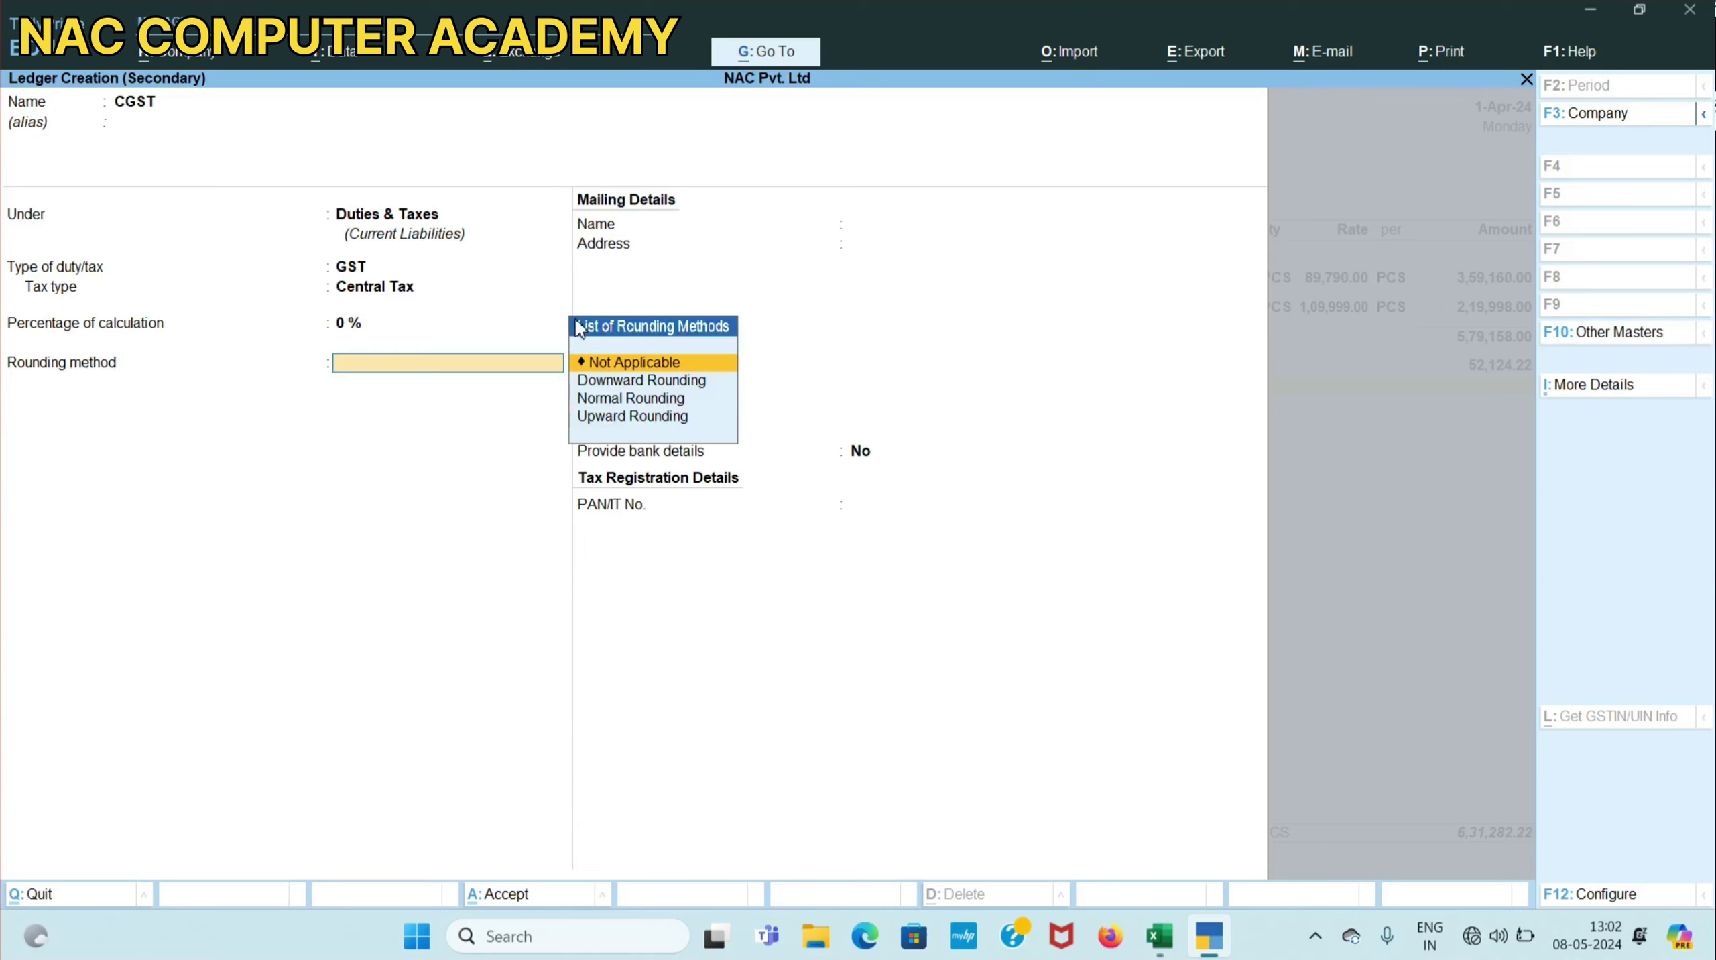
key("Return")
key("Return")
key("Return")
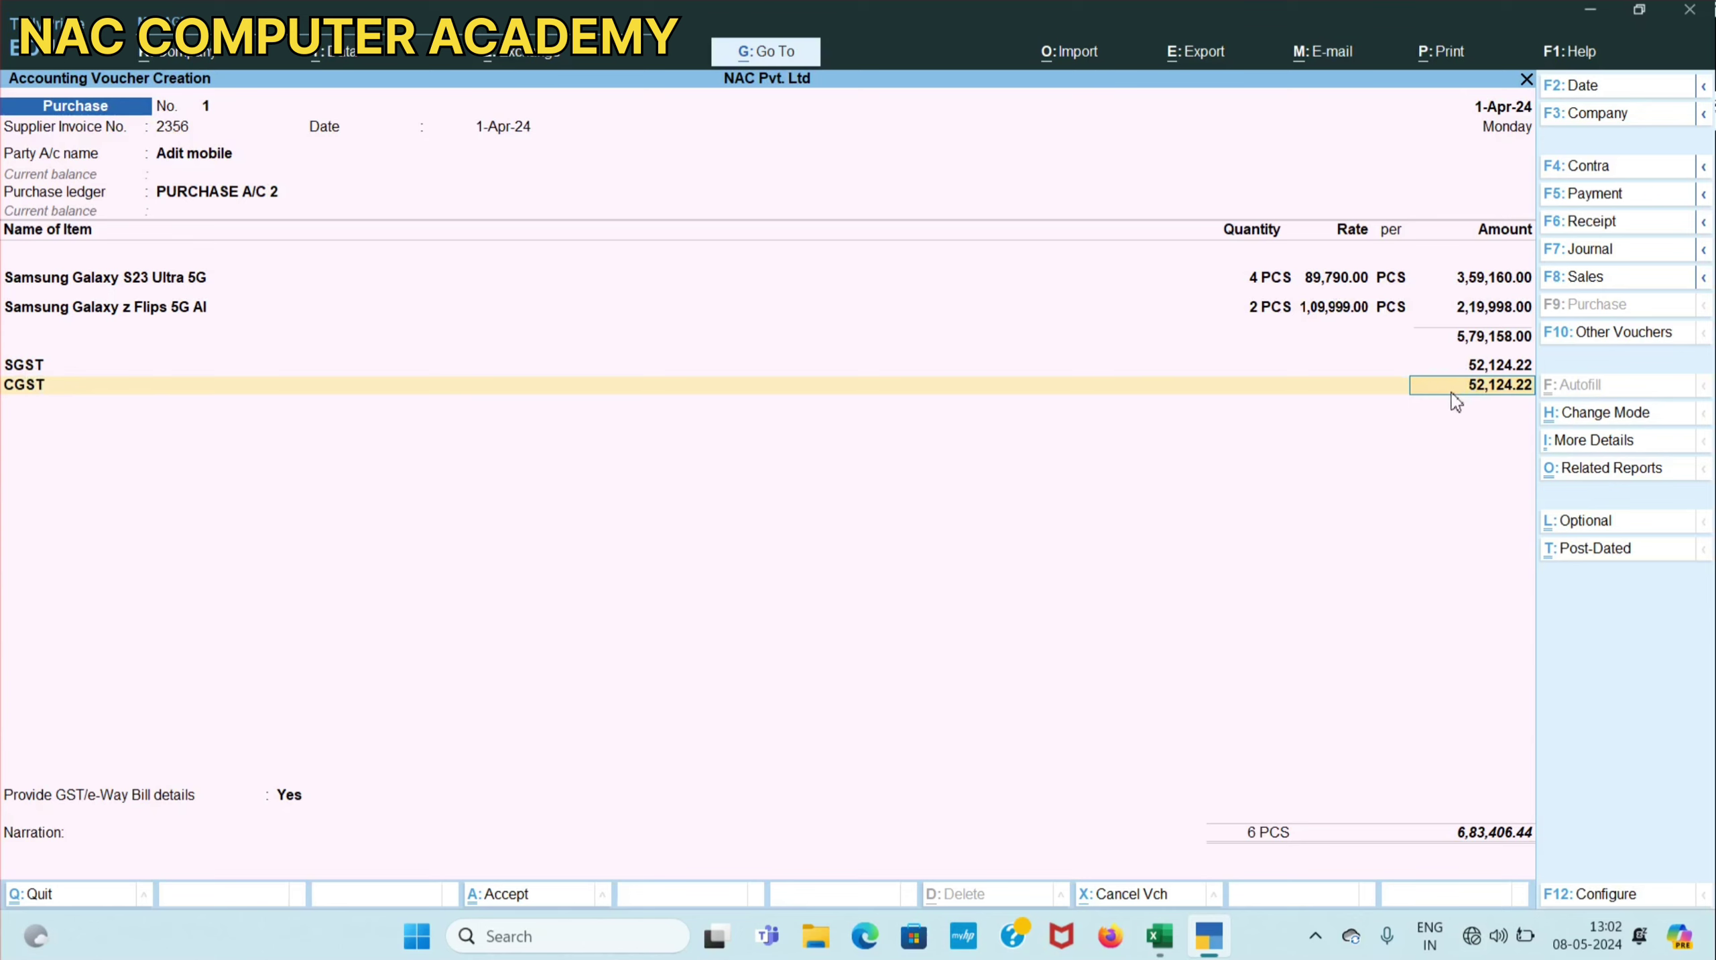
key("Return")
key("Return")
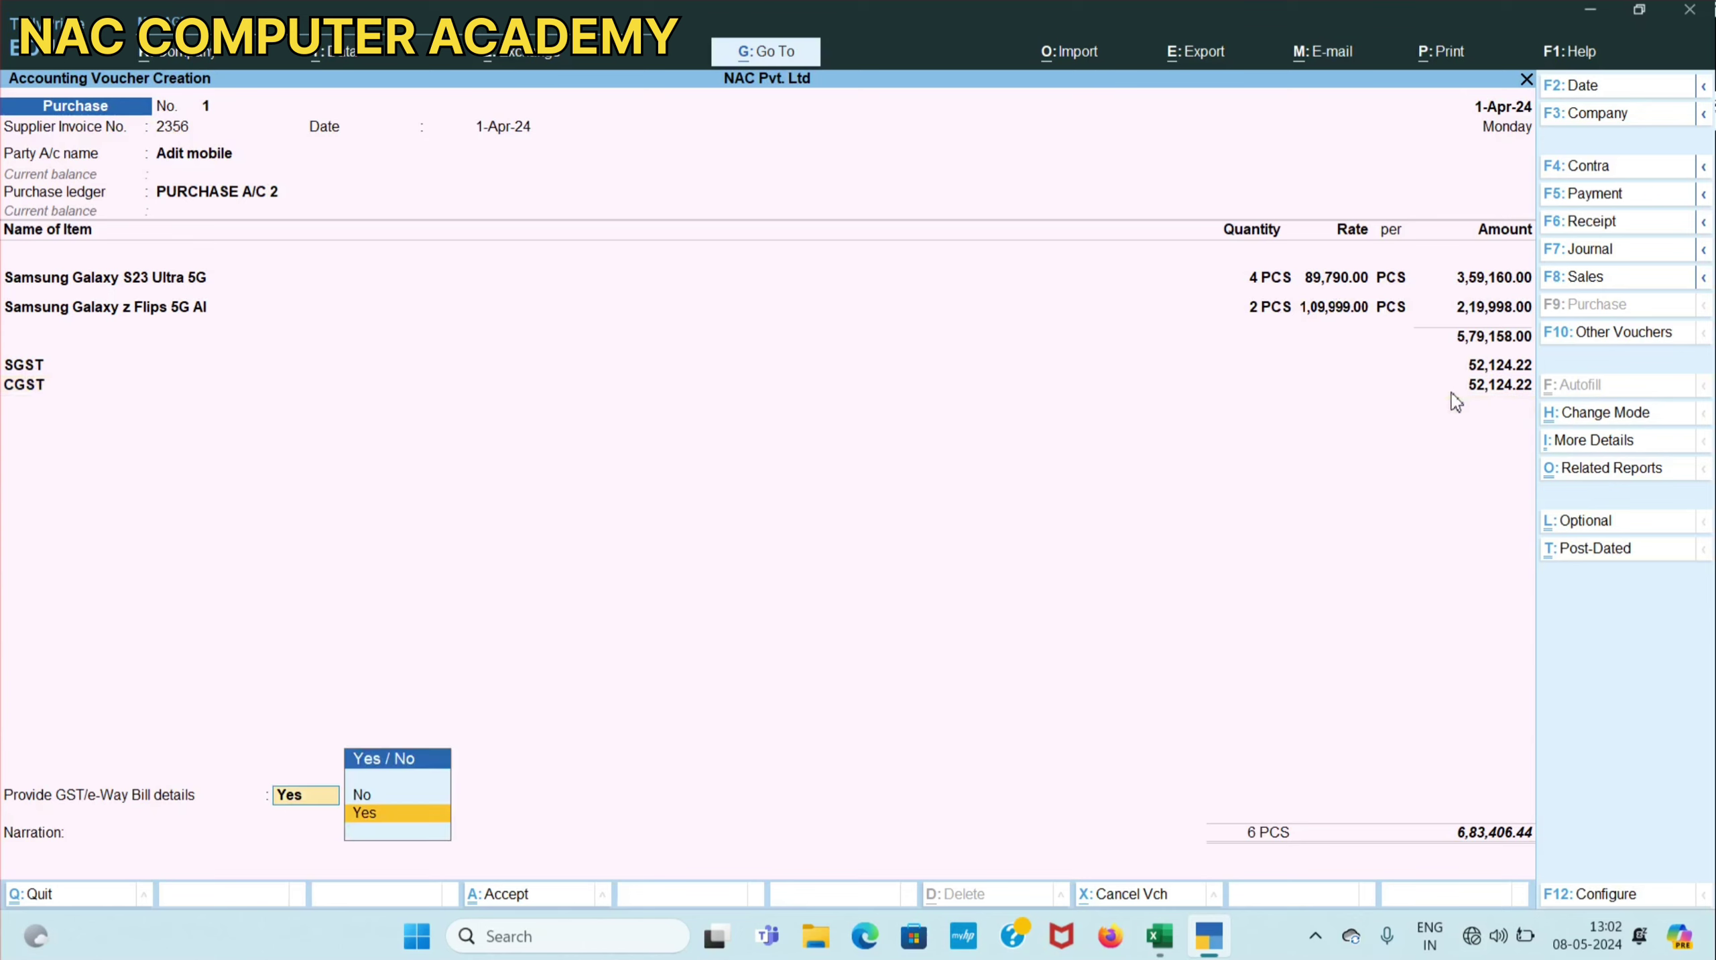
Keep Provide GST/e-Way Bill details at Yes and accept the additional details with the dispatch, transport and mode fields at their defaults.
key("Return")
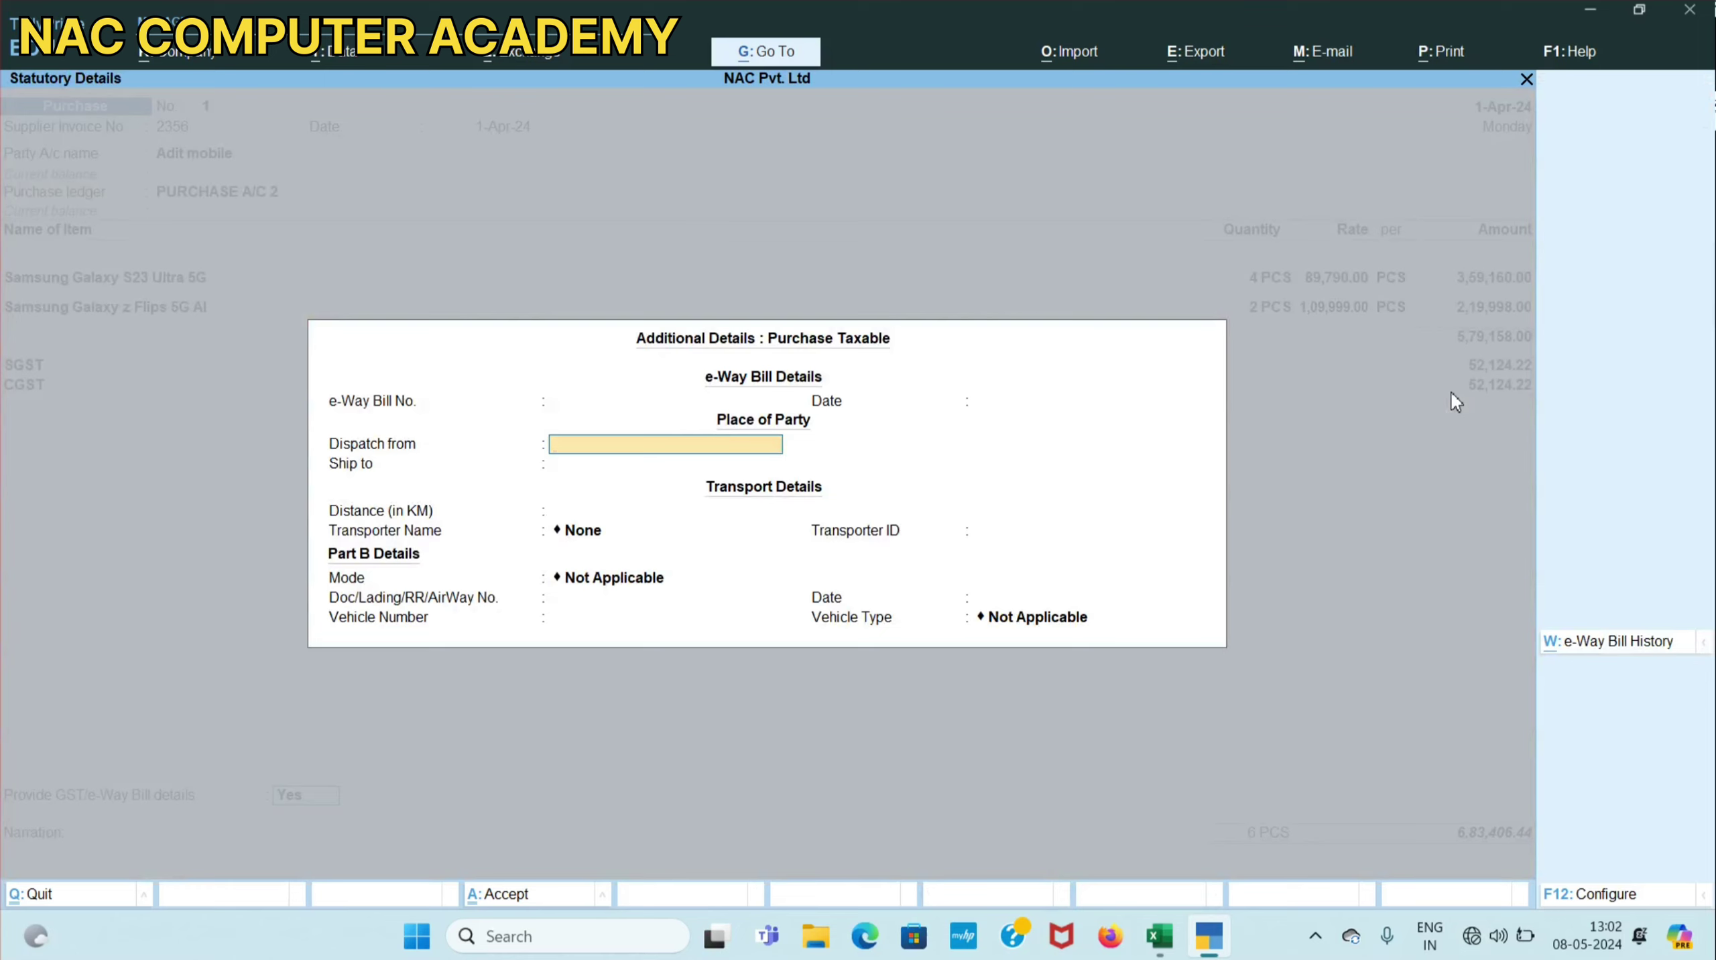
key("Return")
key("Return")
key("Return")
key("Return")
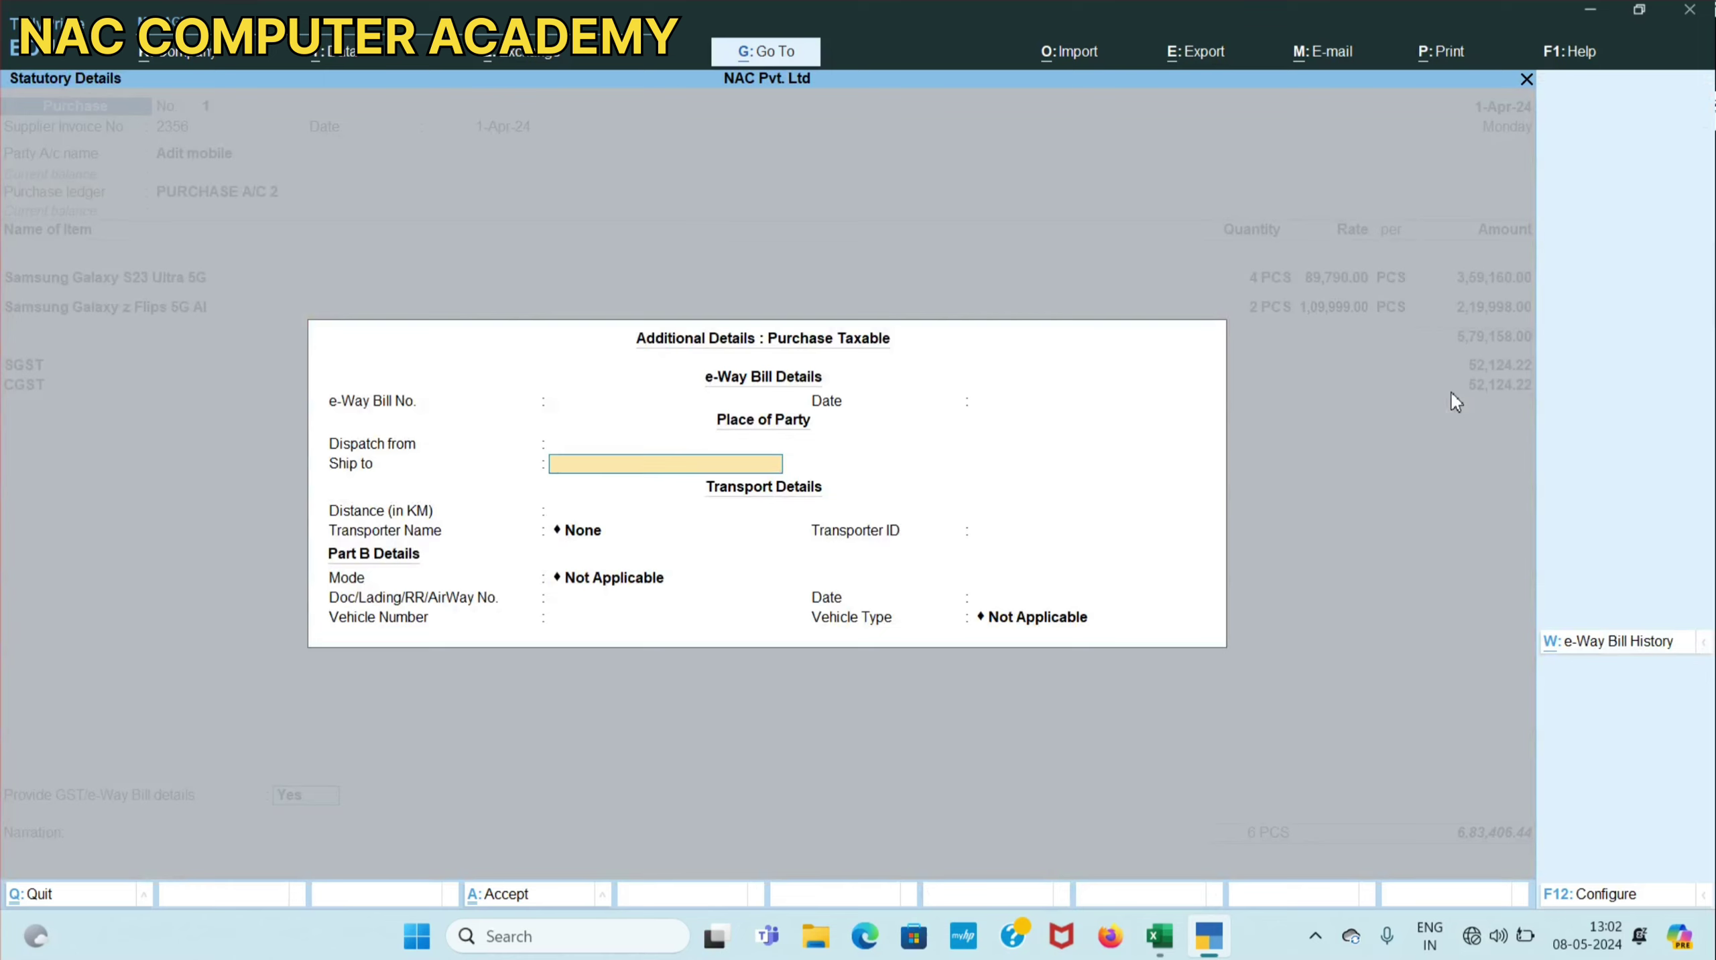
key("Return")
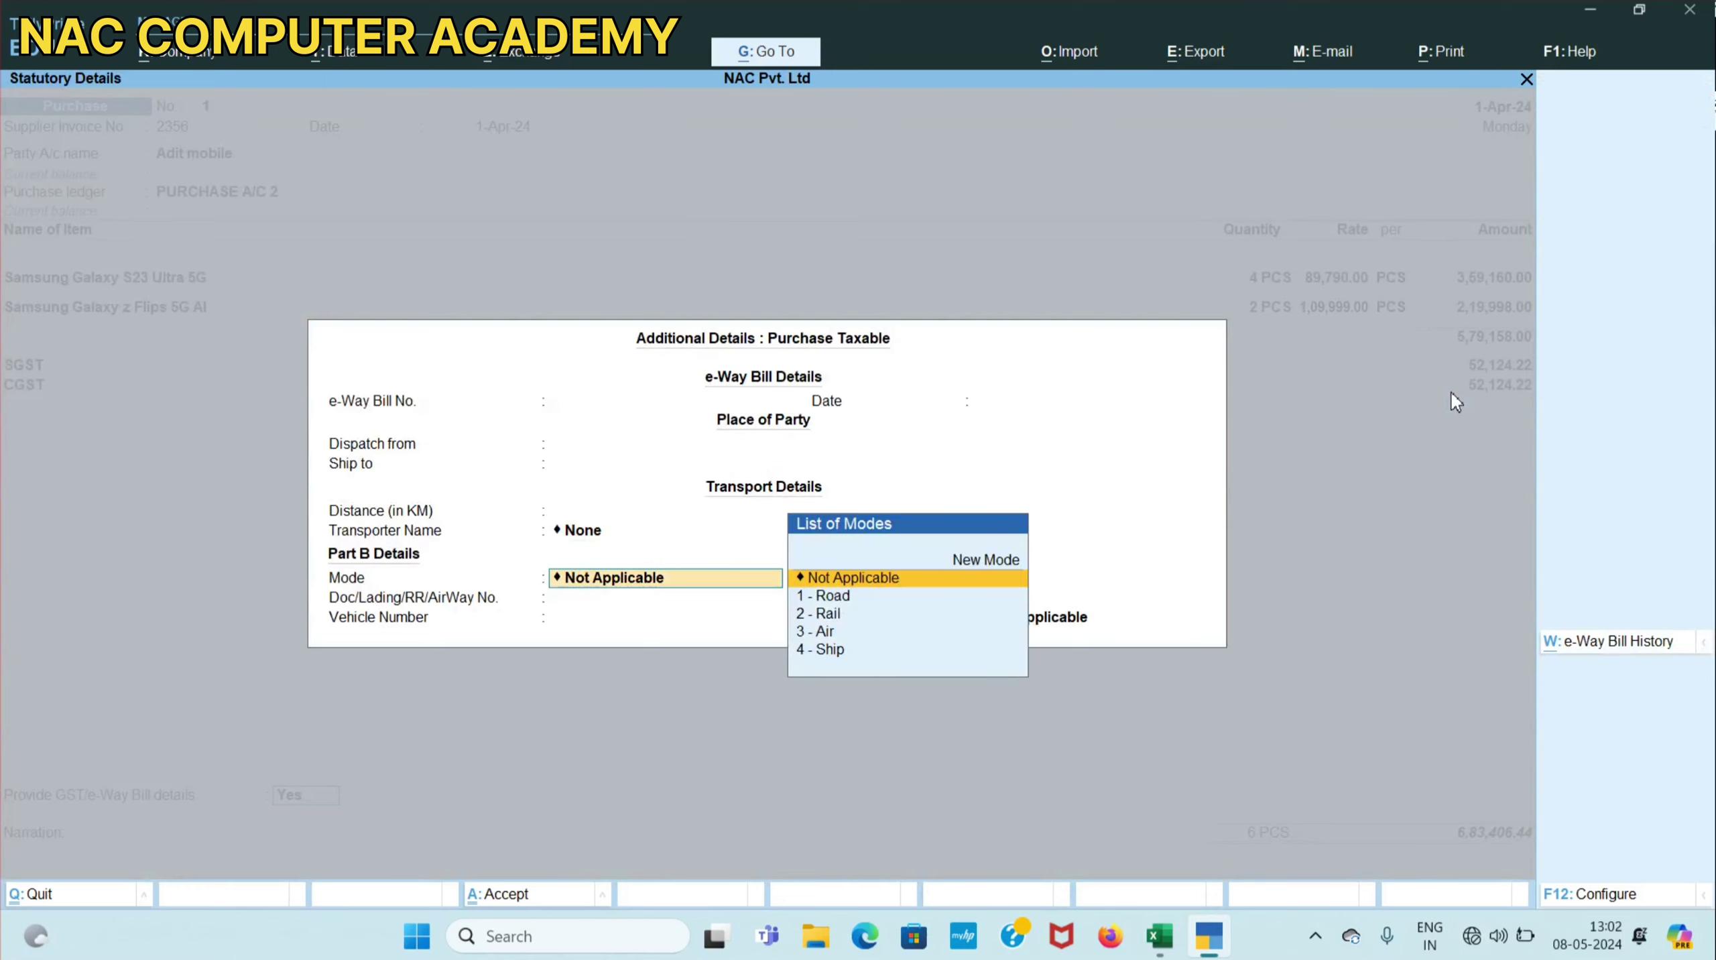
key("Return")
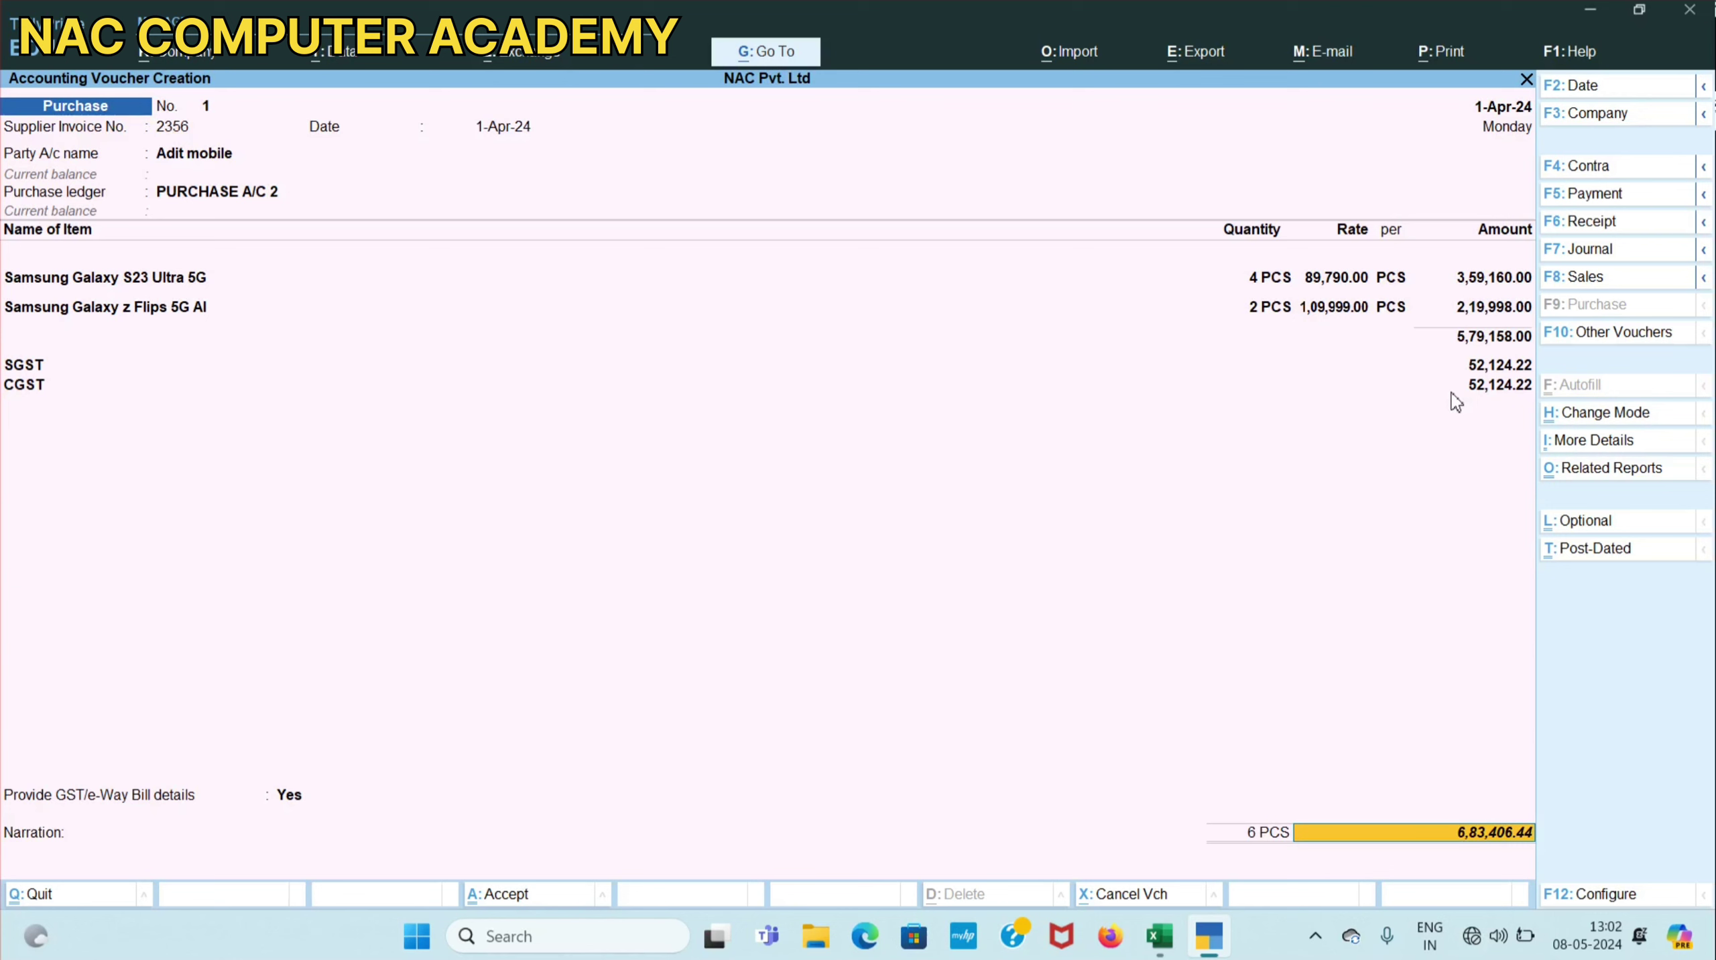
Allocate the full voucher amount to the supplier as a New Ref named with the supplier invoice number in the bill-wise details.
key("Return")
key("Return")
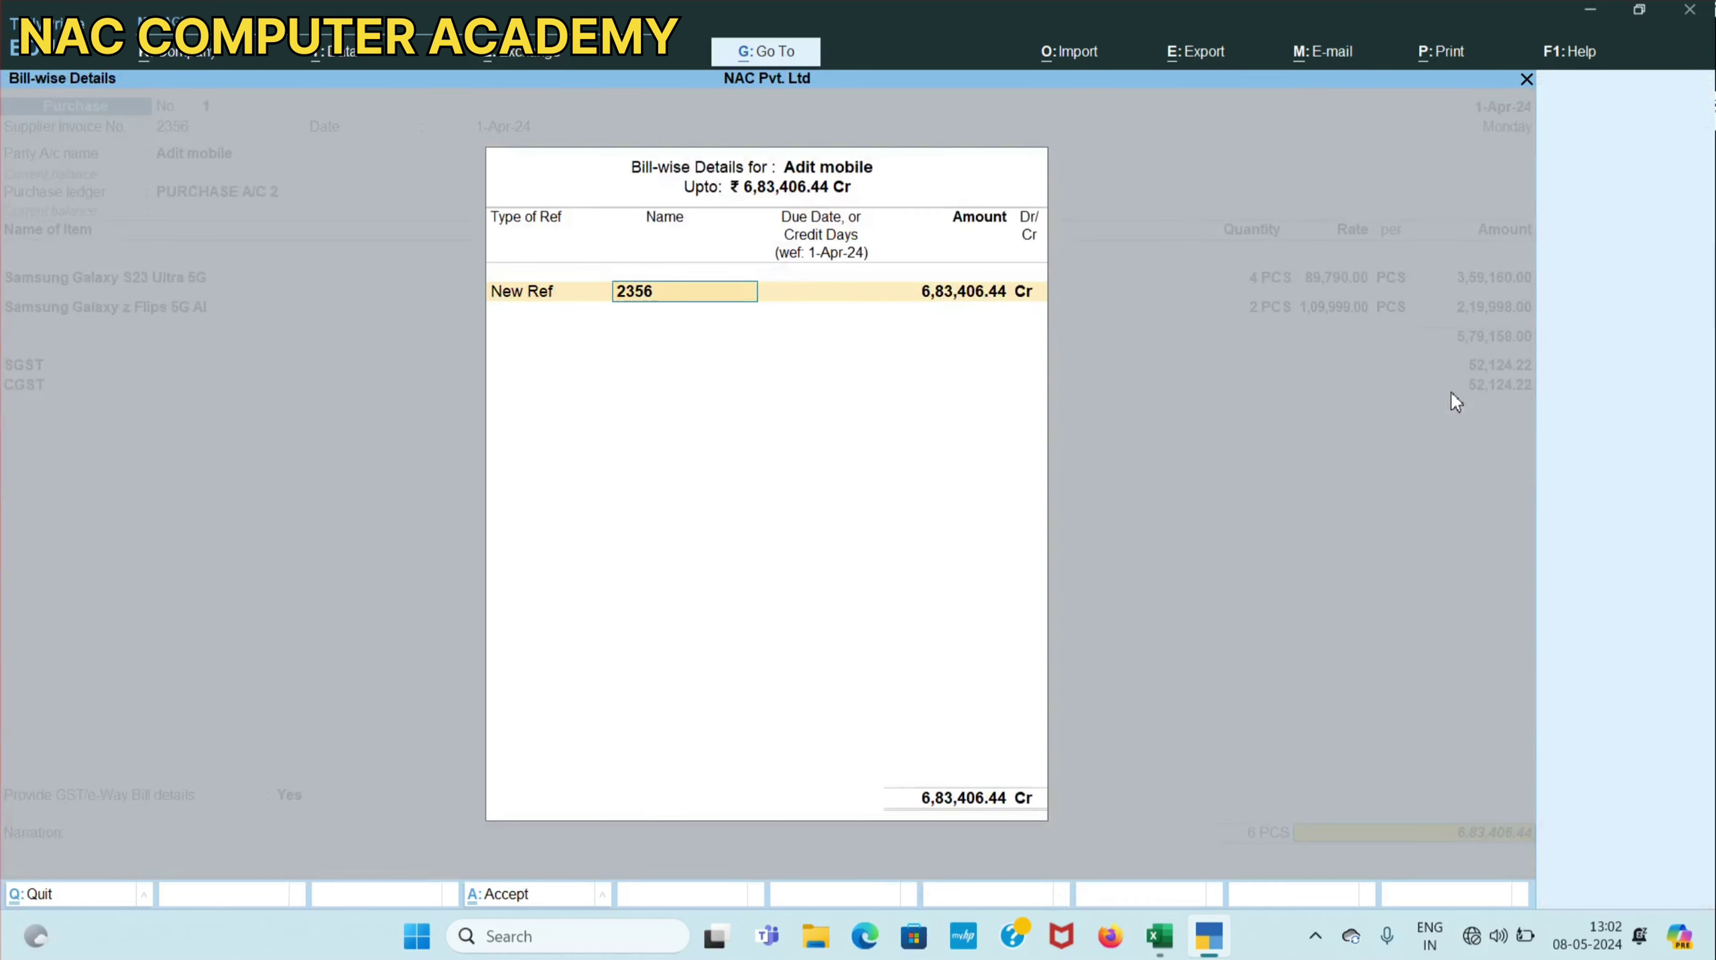
key("Return")
key("Return")
key("Return")
key("Return")
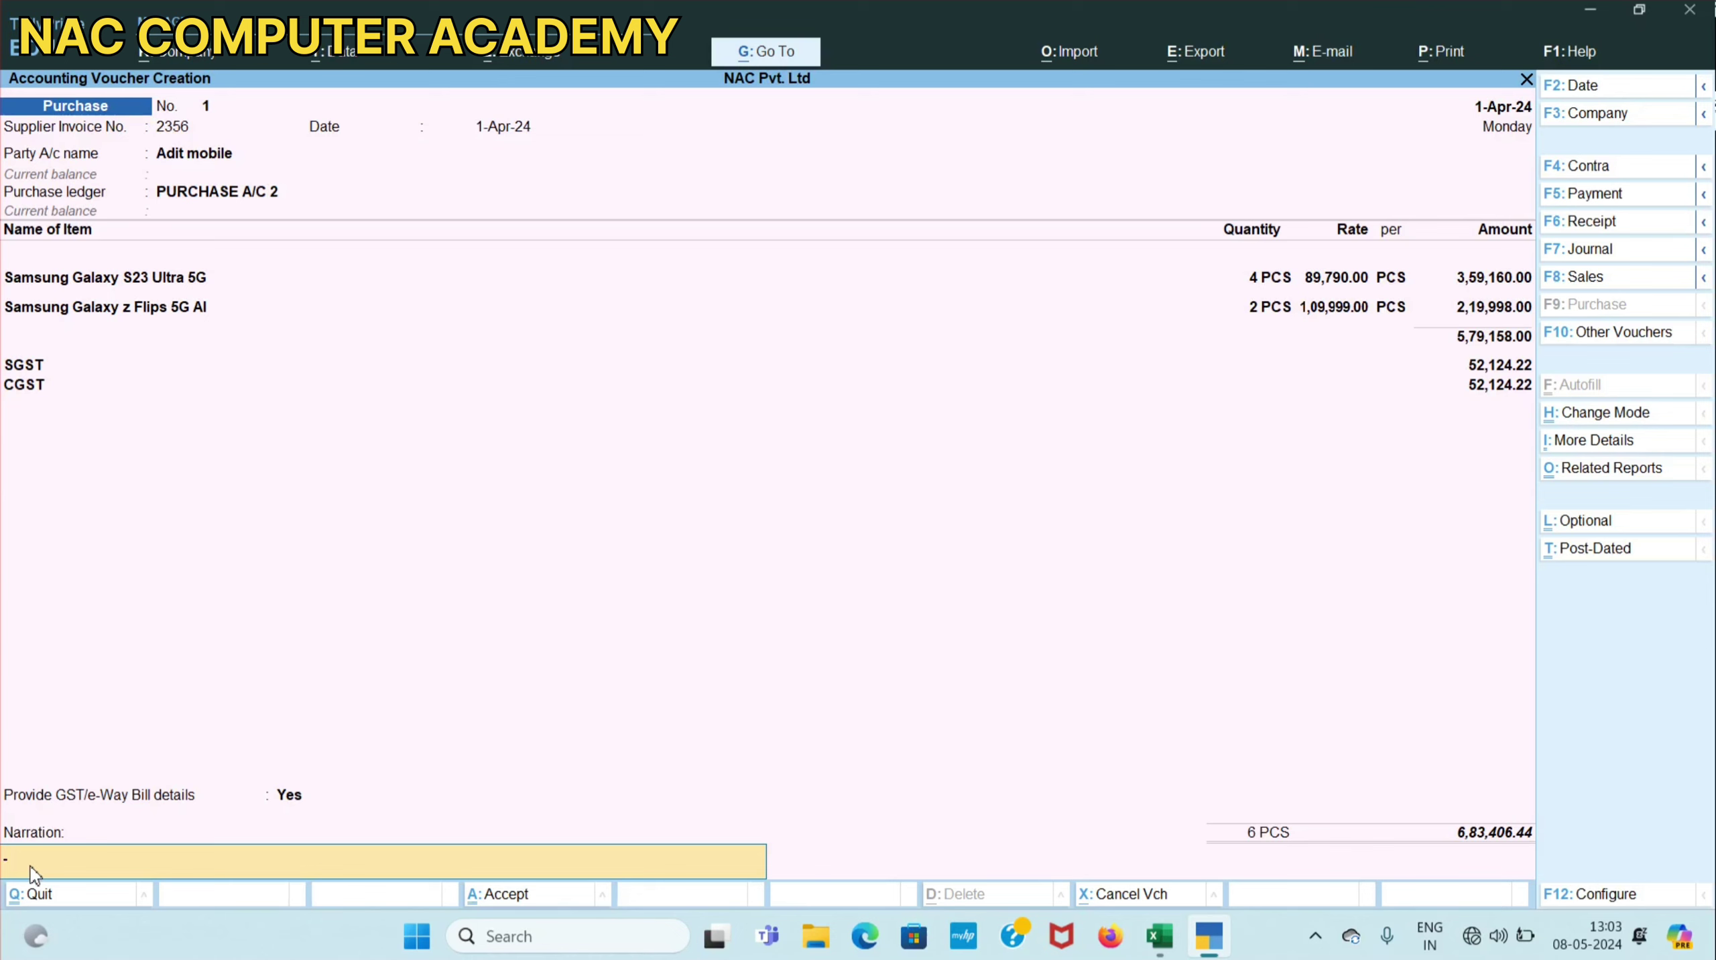
Leave the narration blank and save the purchase voucher.
key("Return")
key("Return")
key("Return")
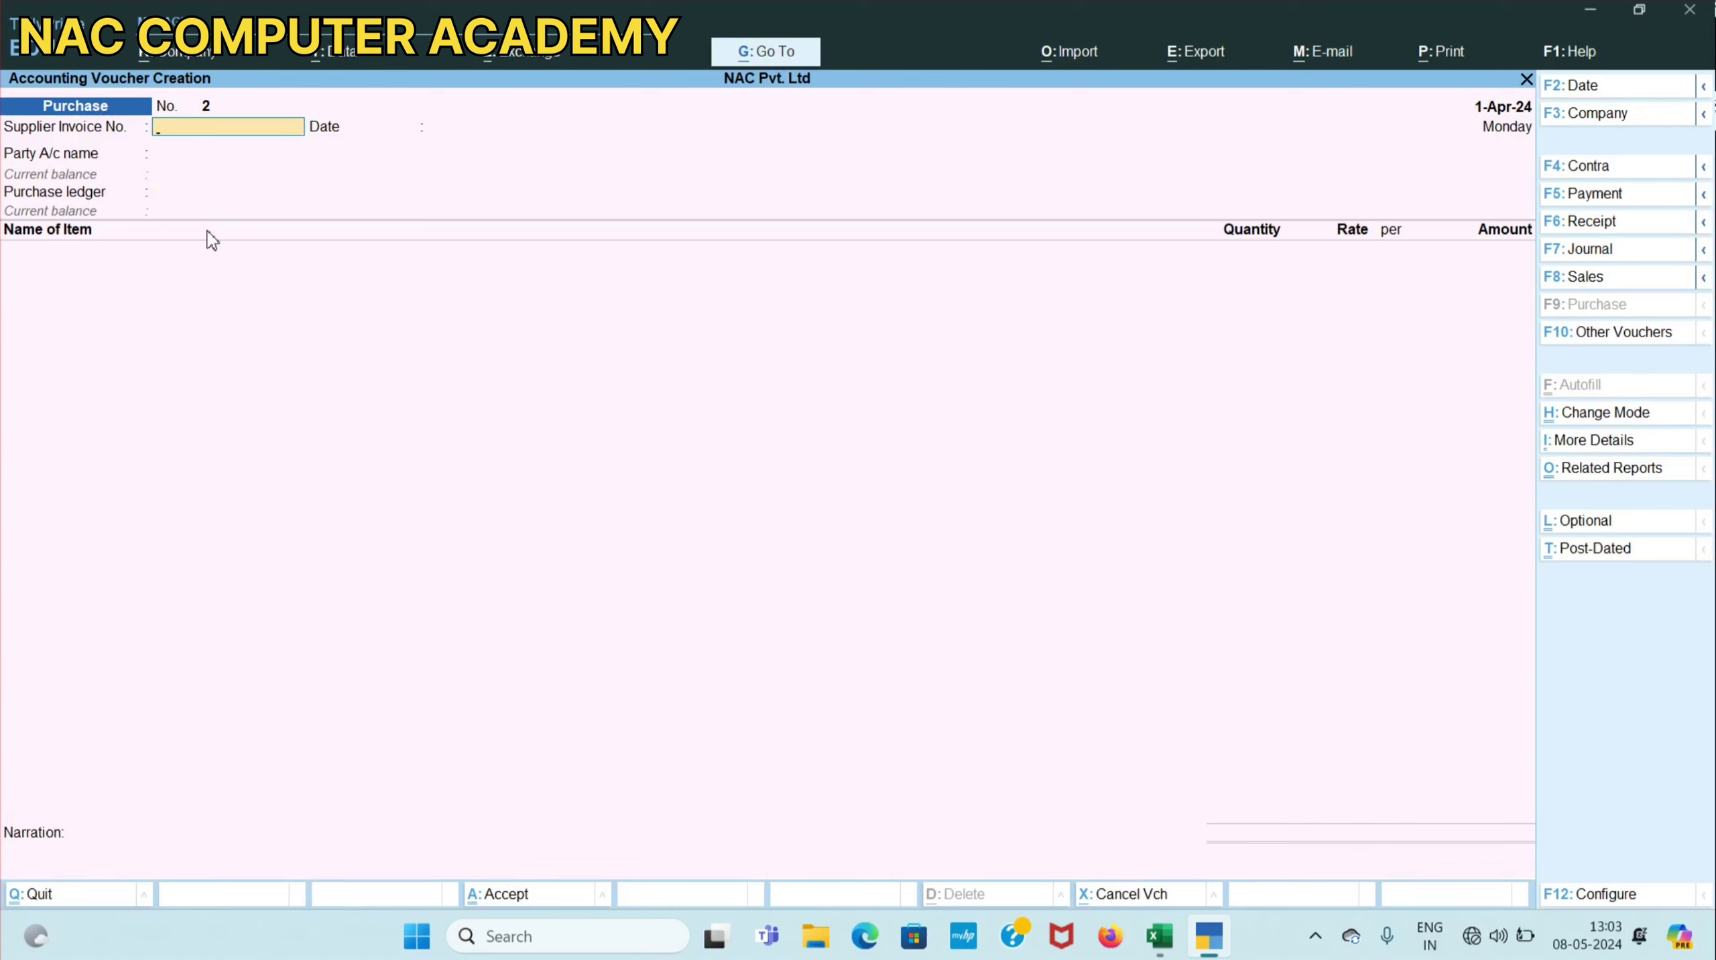
Page back to the saved purchase voucher No. 1 and view it.
key("Page_Up")
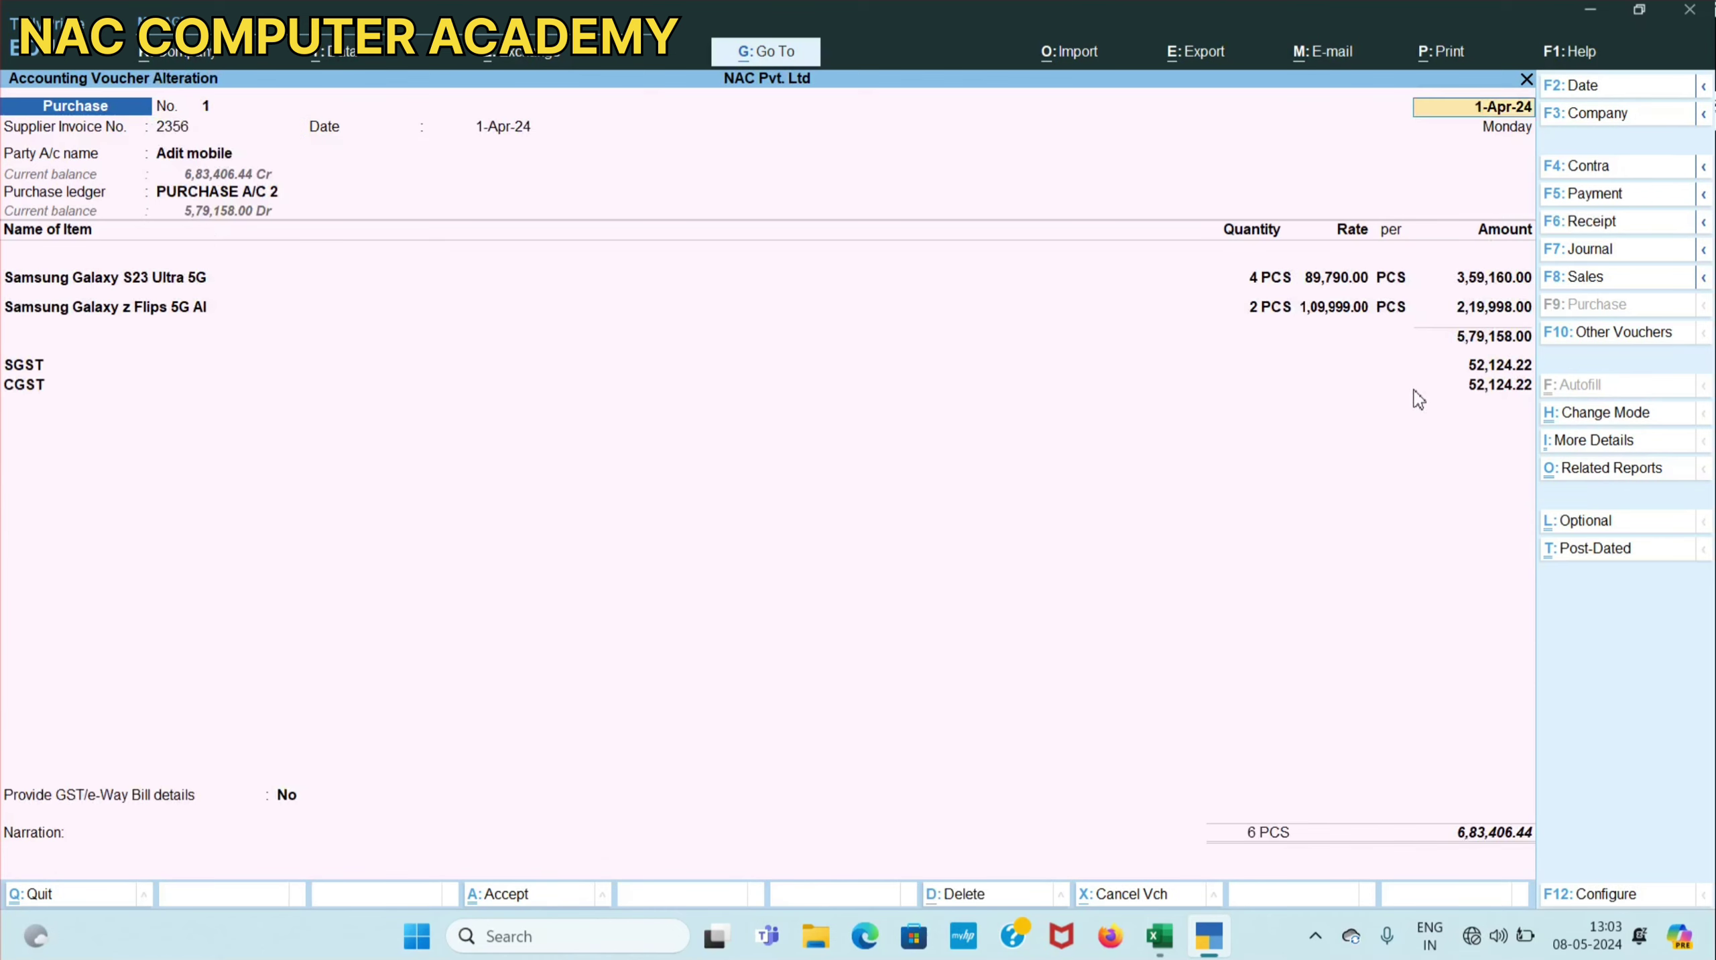
key("Page_Down")
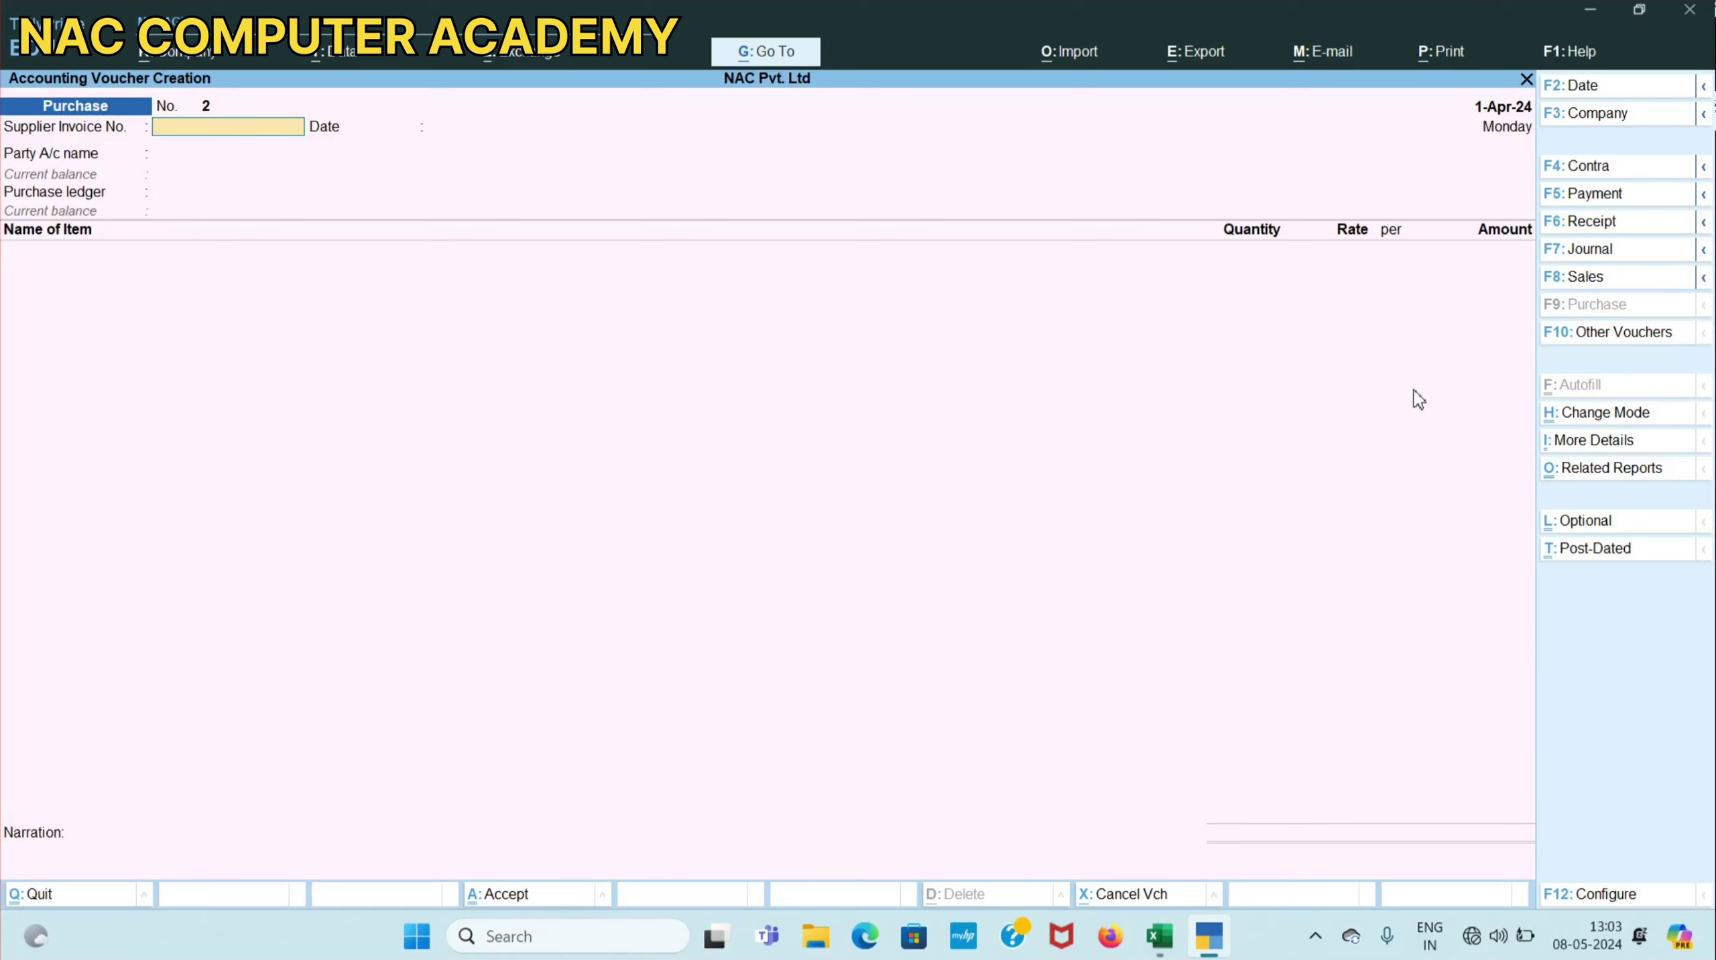
key("Page_Up")
key("Page_Down")
key("Page_Up")
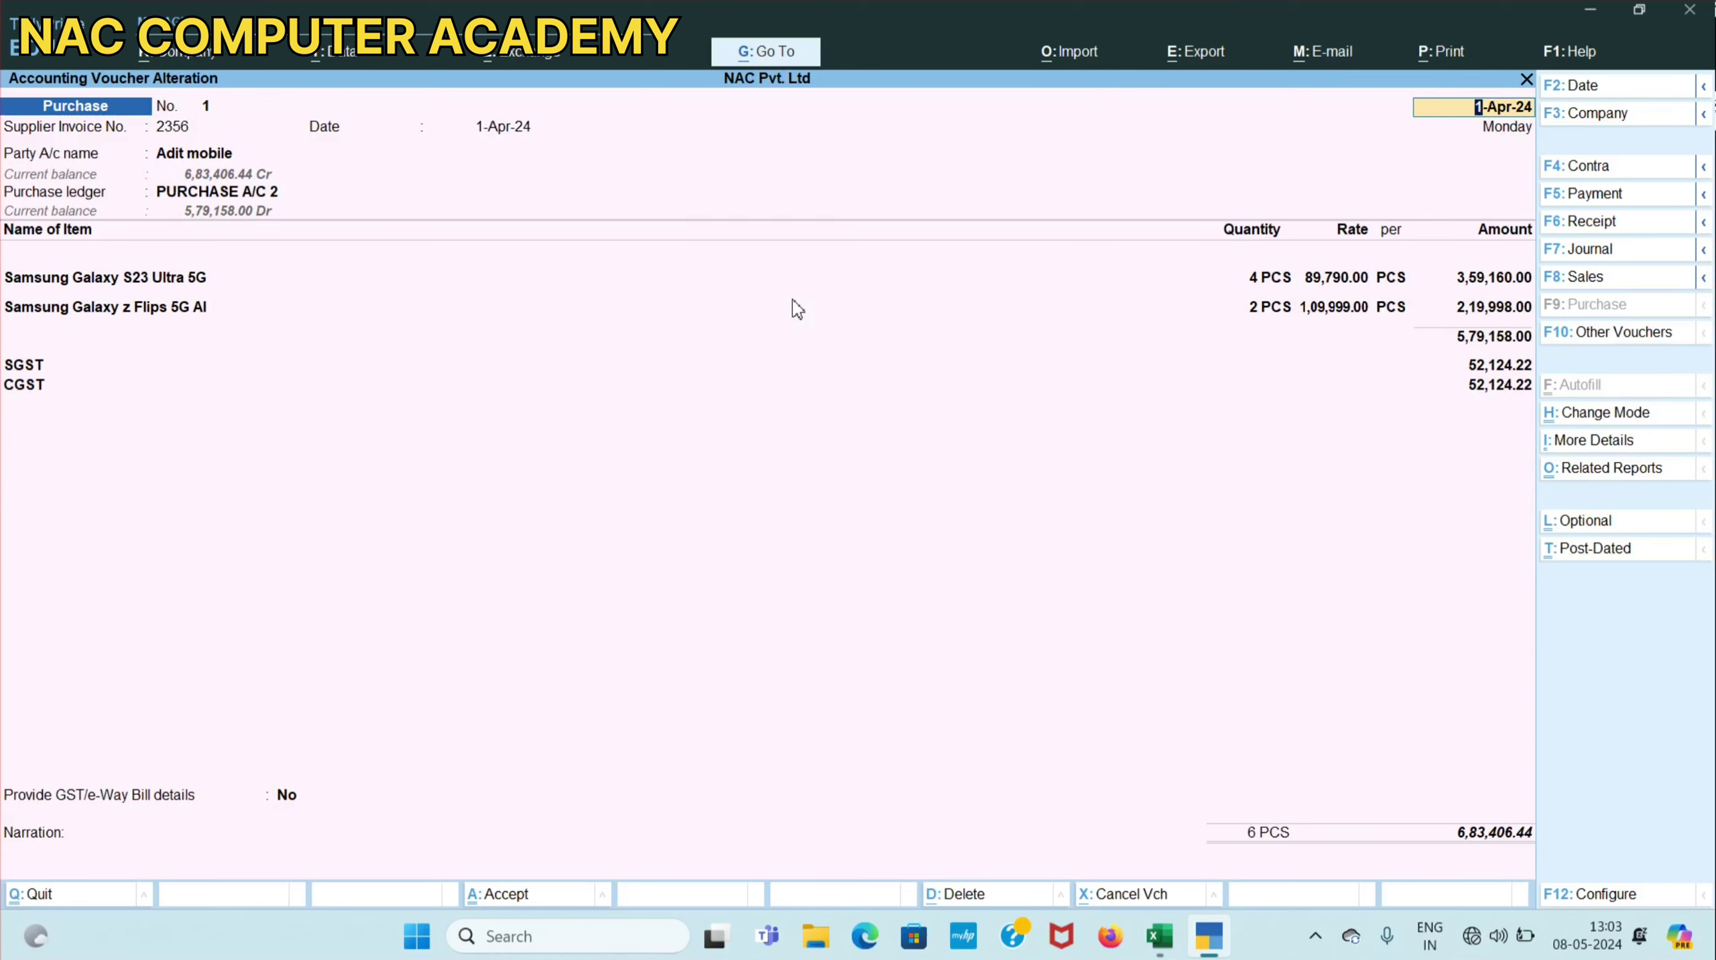
Open the print preview of the current purchase voucher, dismissing the warning about the tax amount.
left_click(1445, 64)
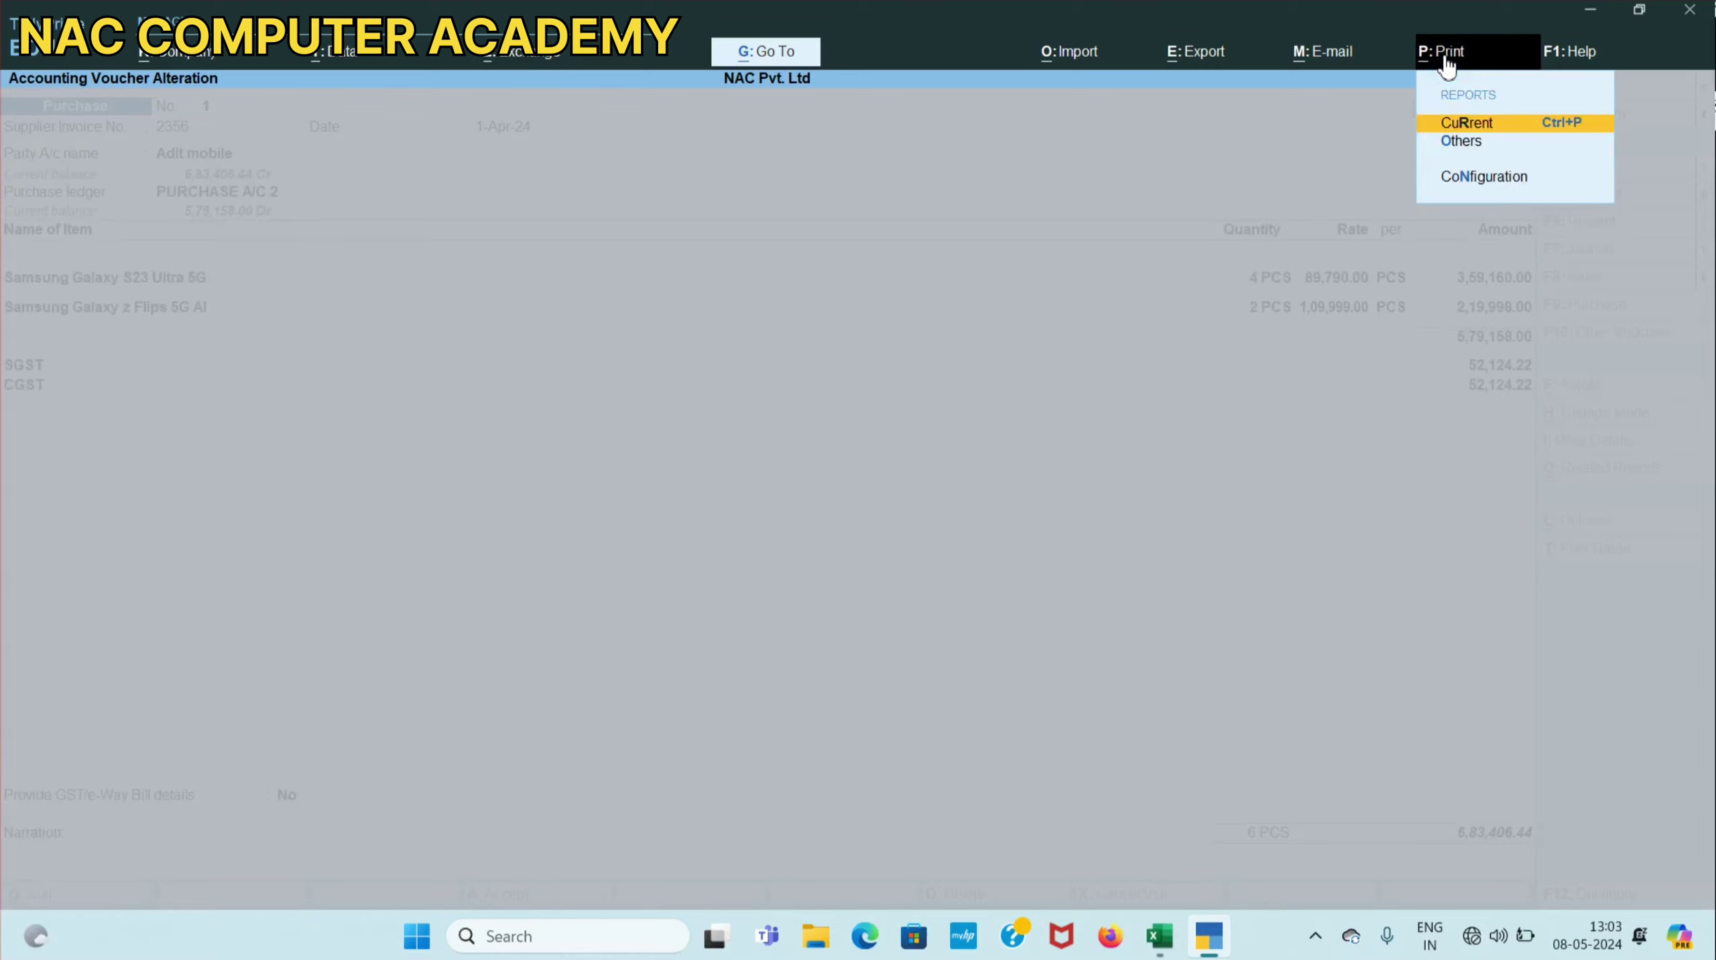
left_click(1461, 128)
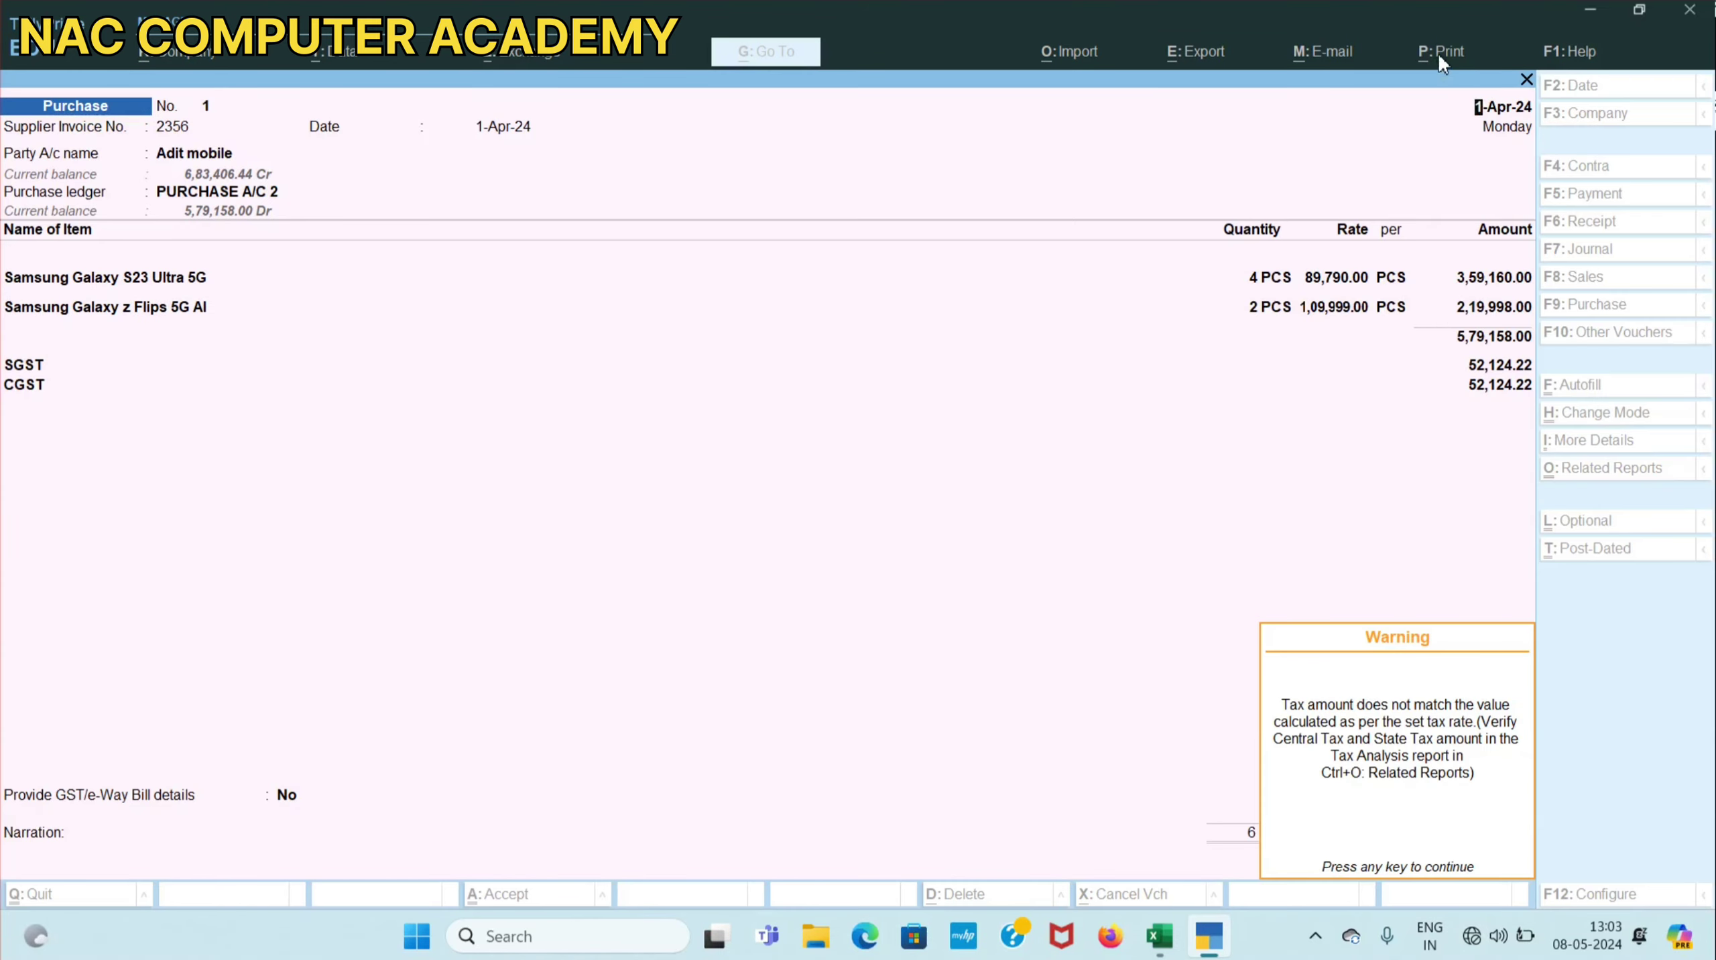
key("Return")
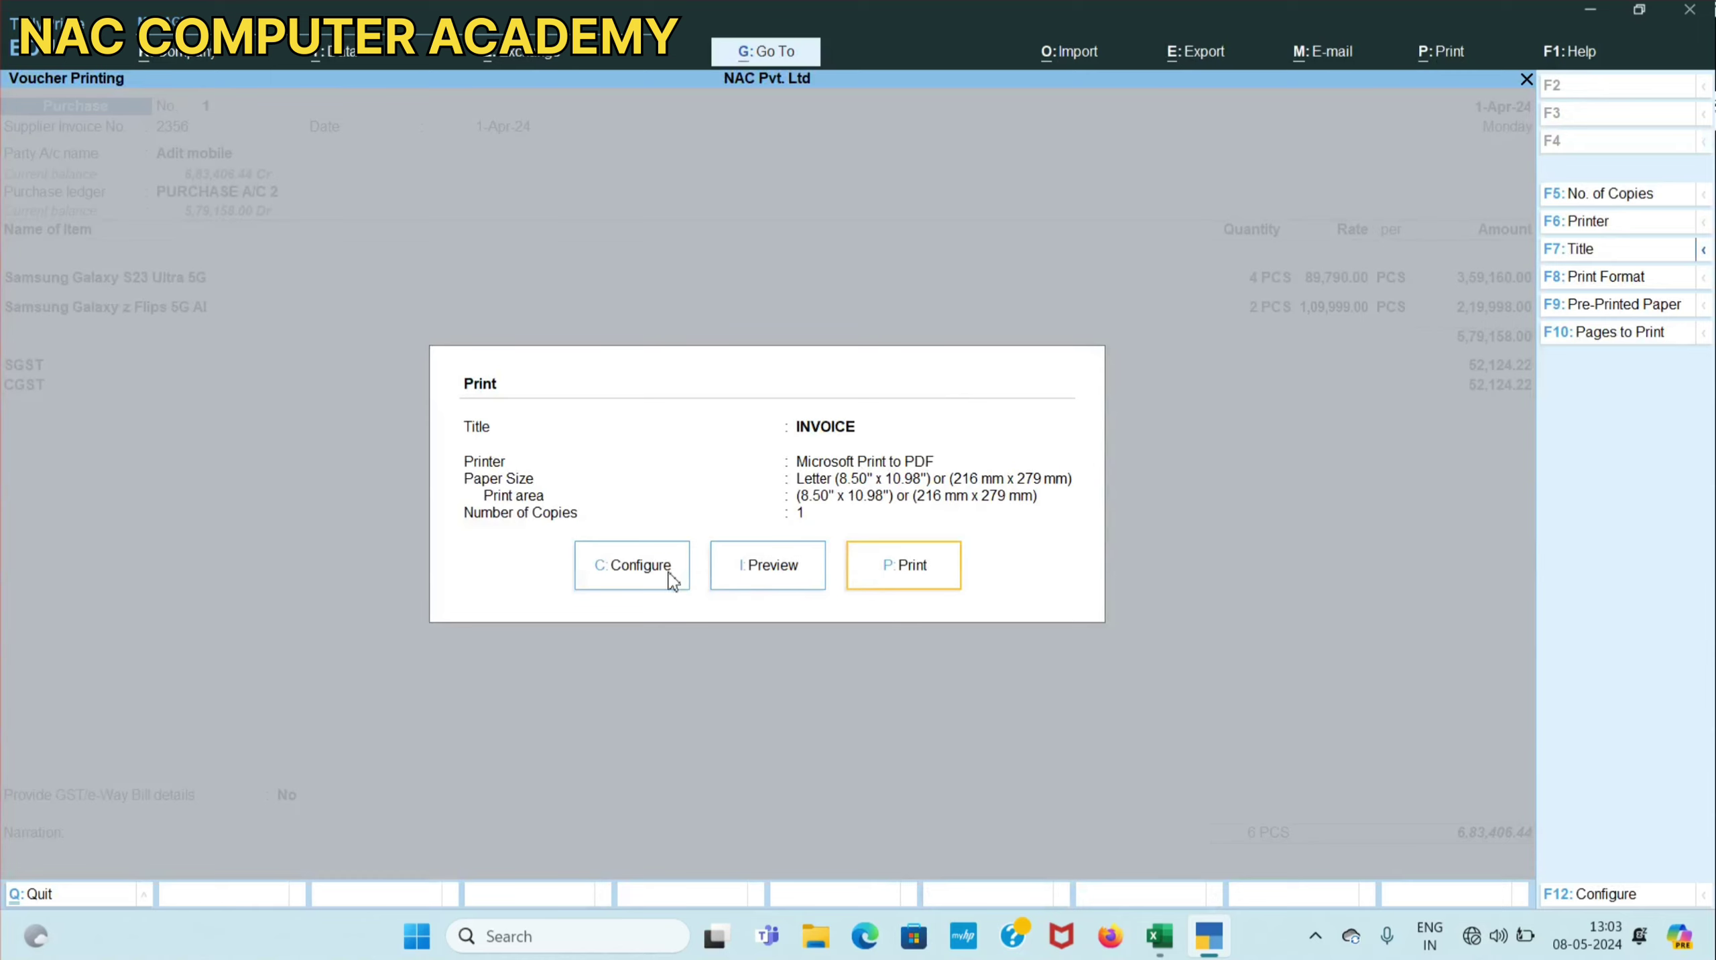
left_click(776, 576)
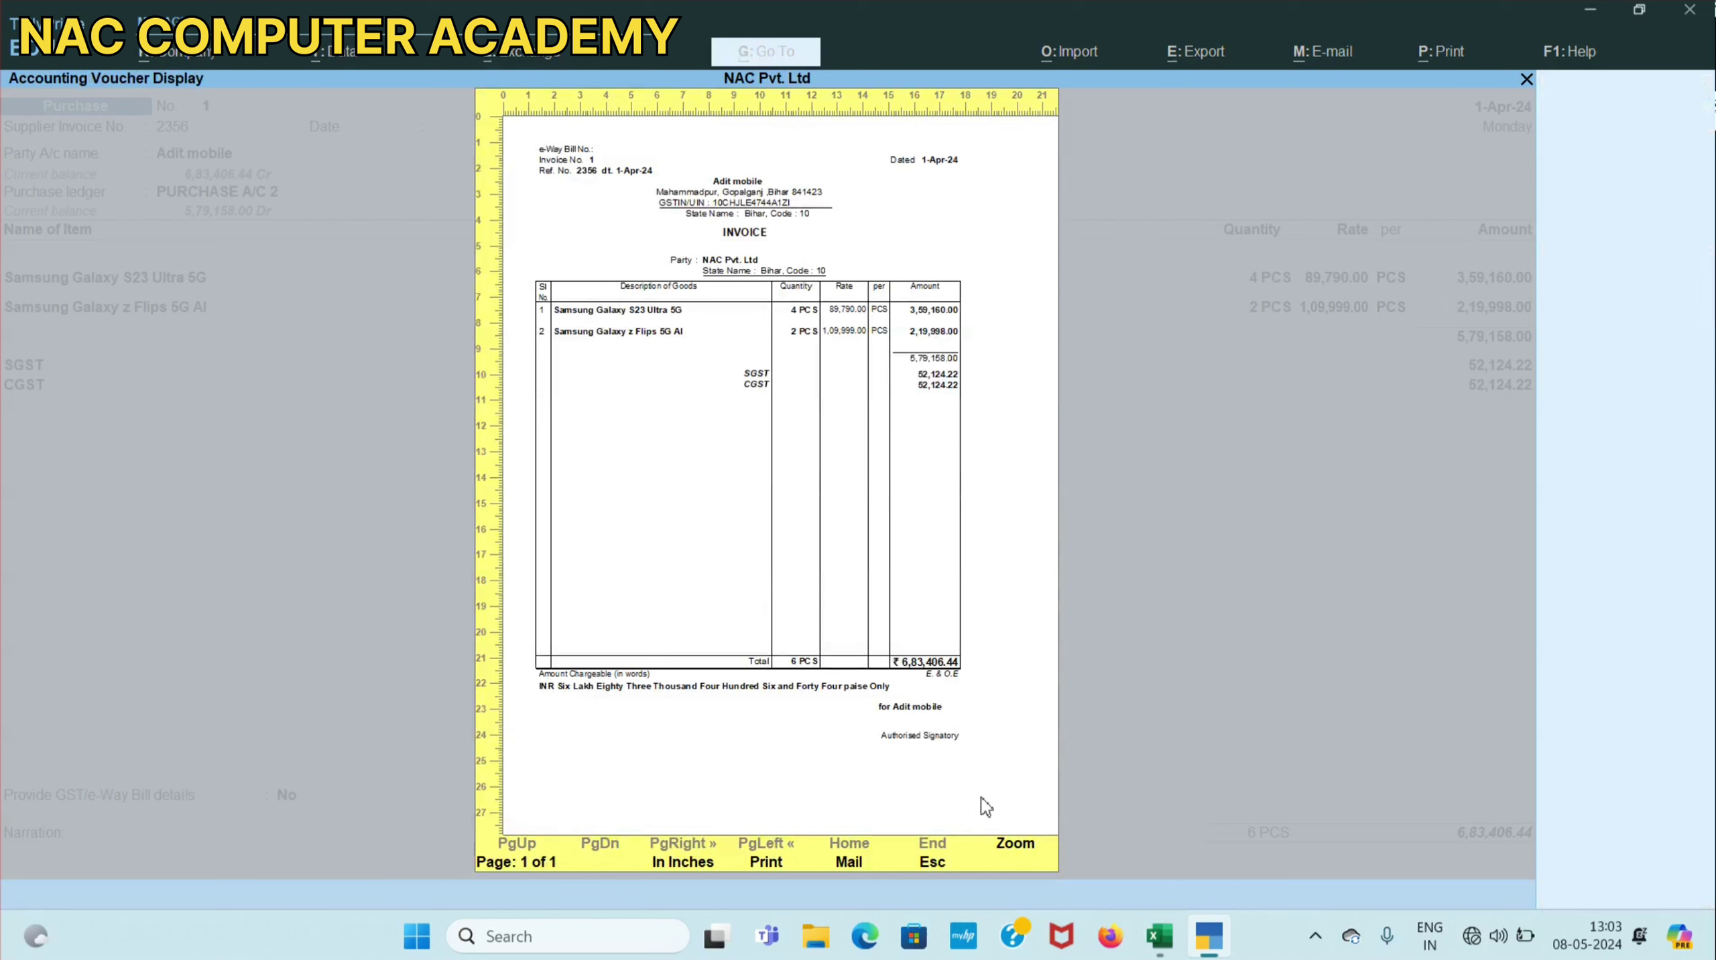
Examine the invoice preview in enlarged view: supplier and party details, both Samsung items, the SGST and CGST lines and the total.
left_click(1026, 851)
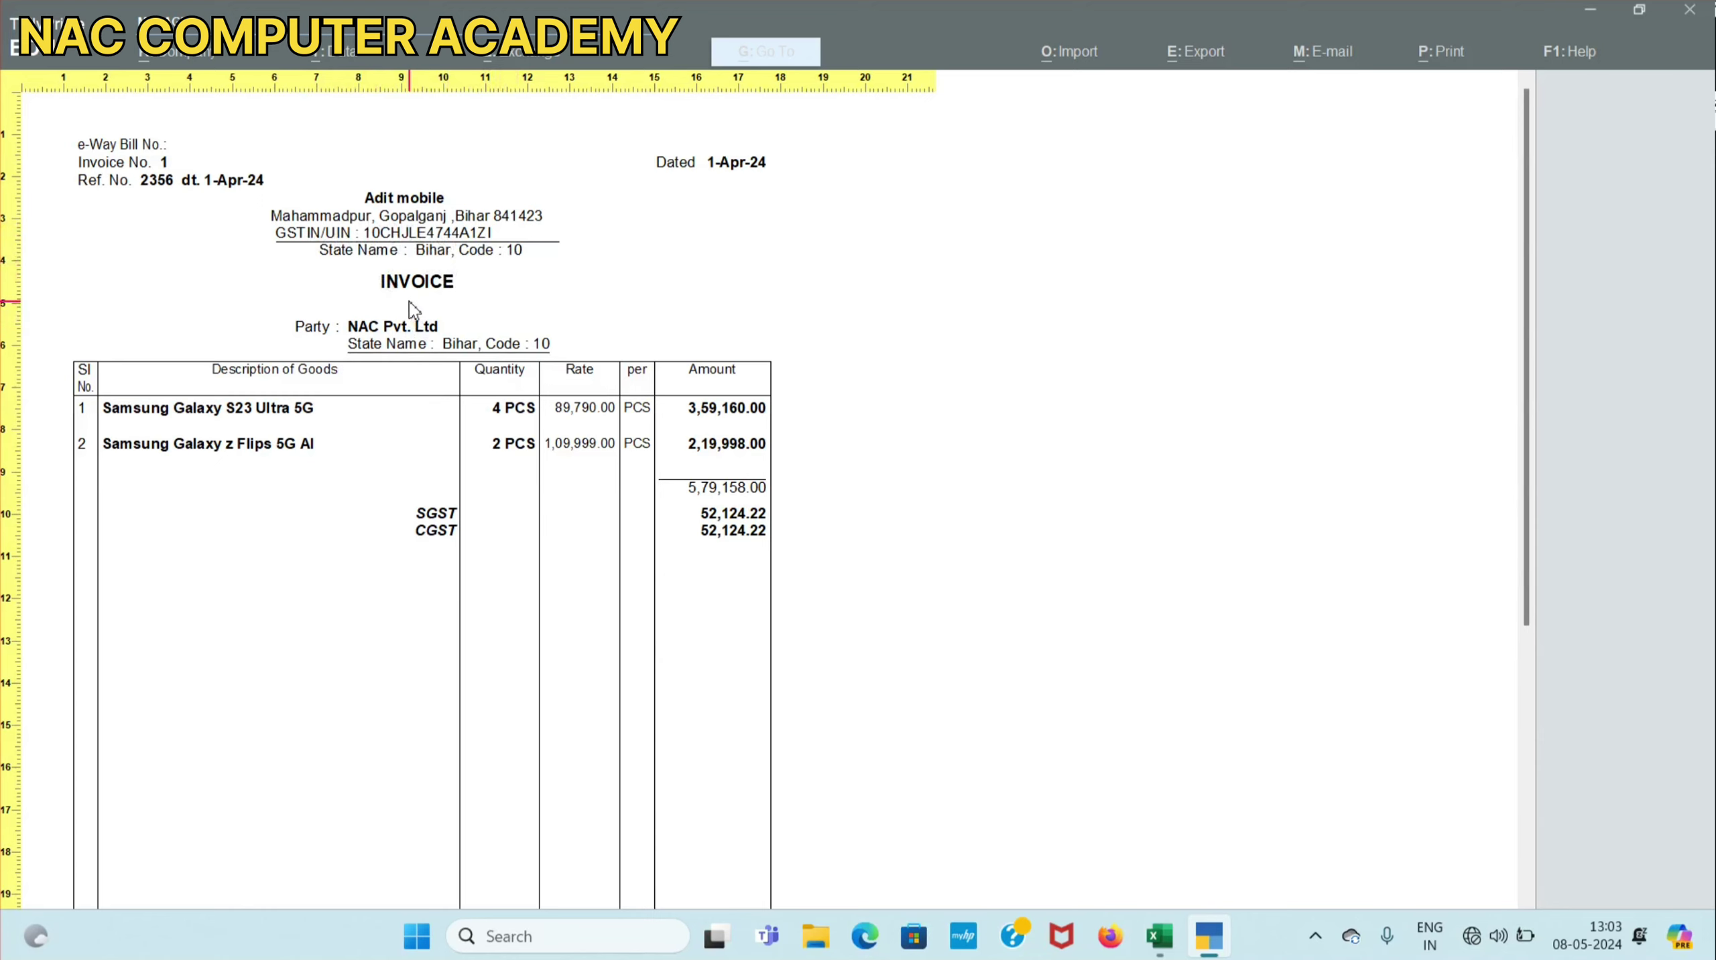
scroll(409, 300, "down", 5)
scroll(409, 300, "up", 5)
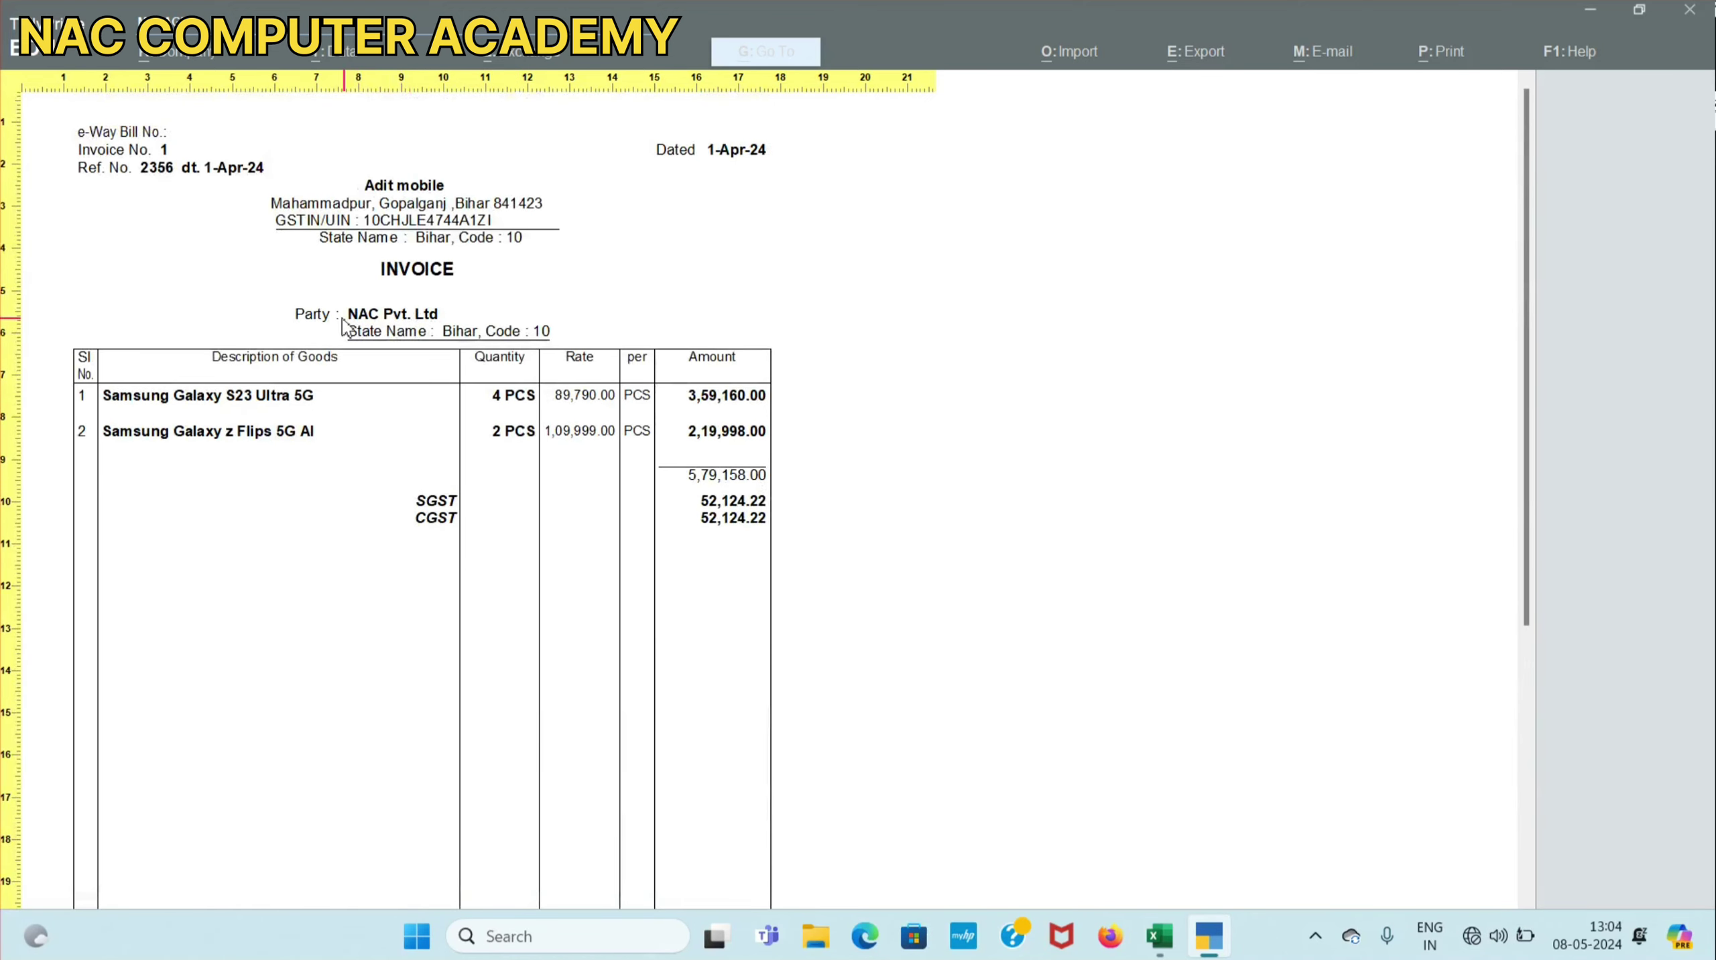
scroll(400, 322, "down", 3)
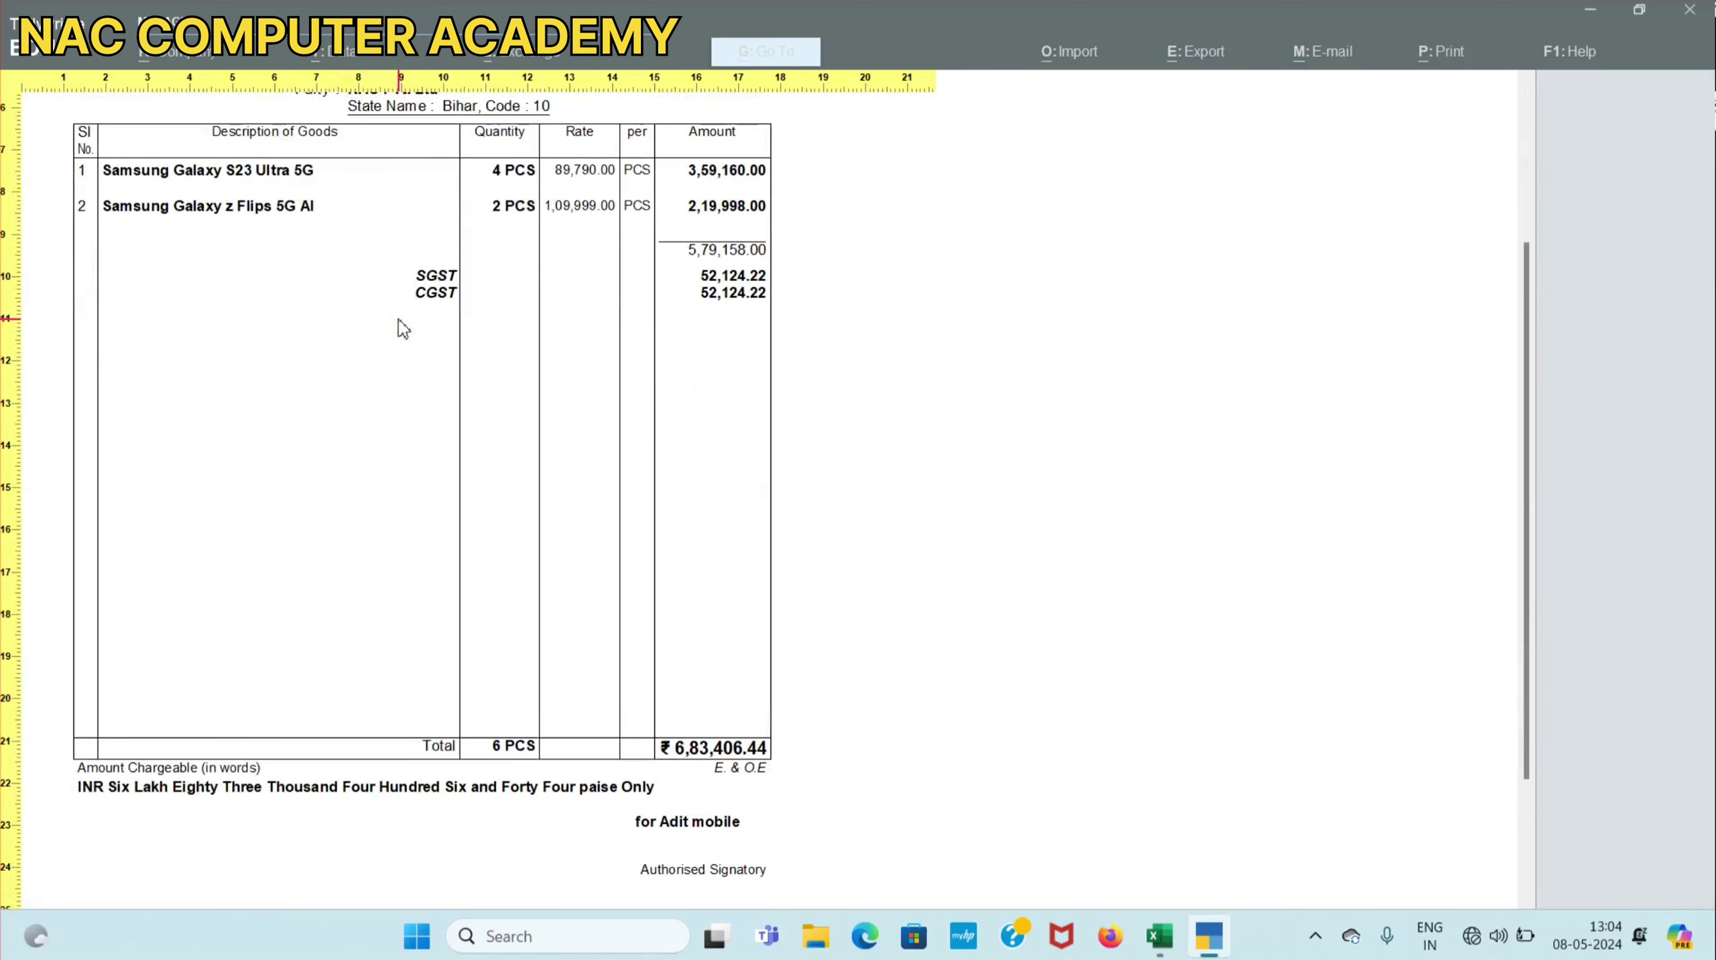
scroll(401, 328, "down", 1)
scroll(402, 328, "up", 2)
scroll(401, 328, "down", 1)
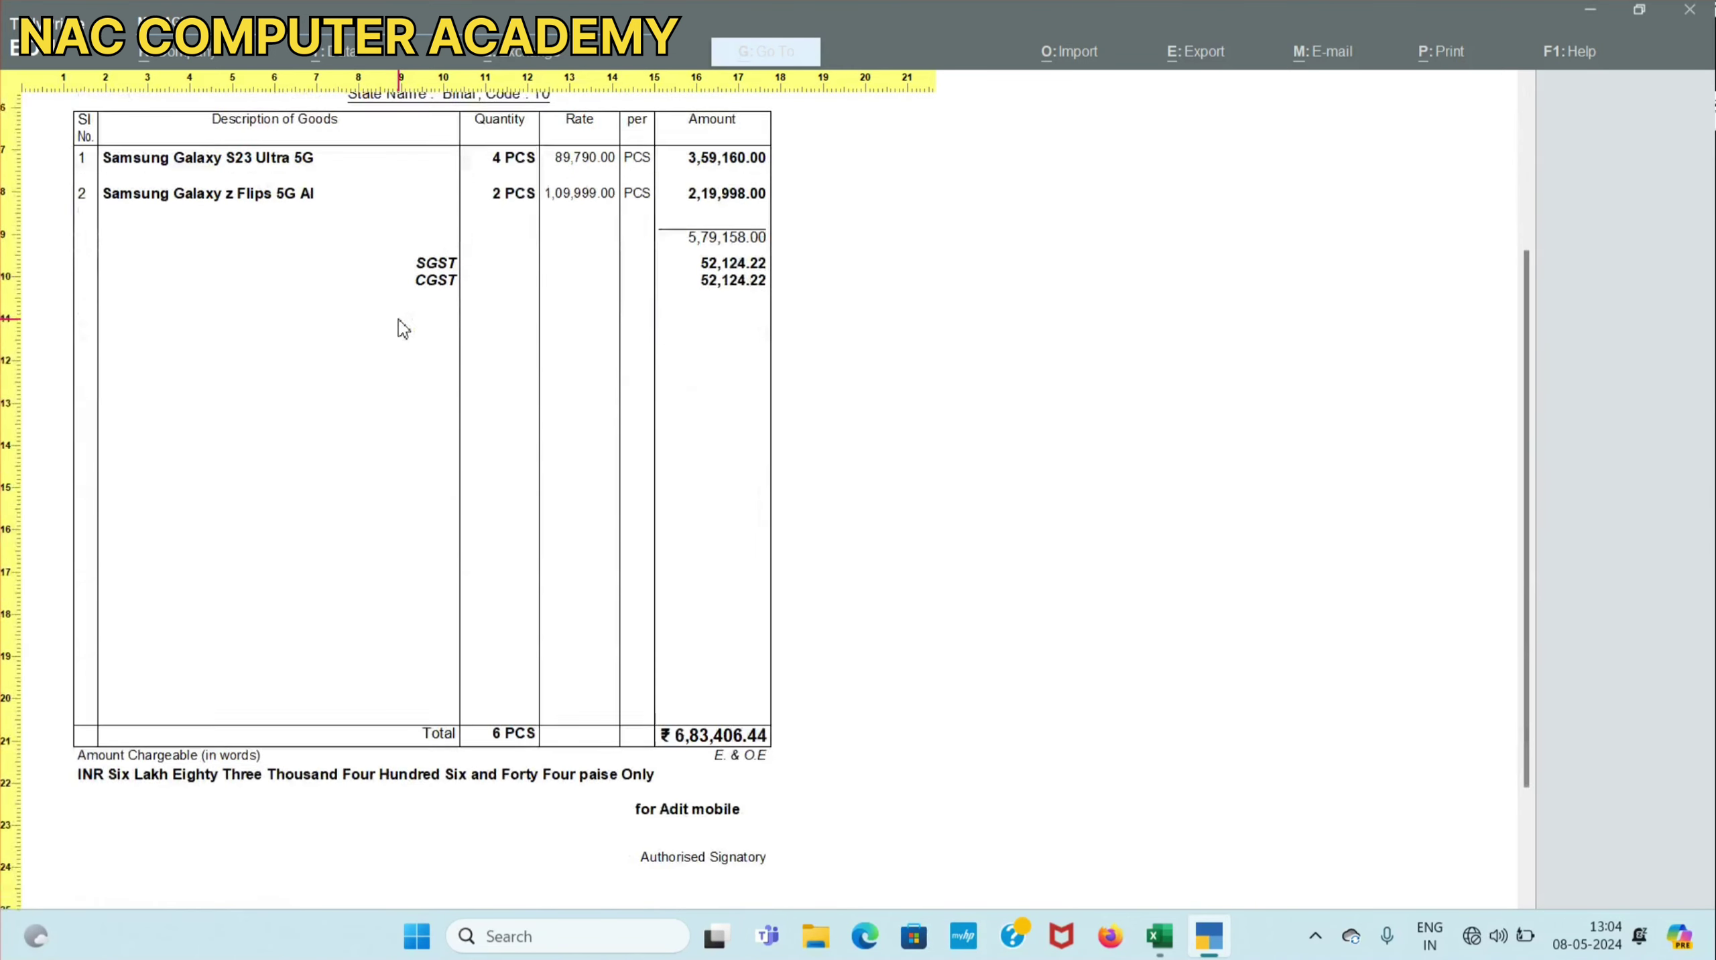
scroll(402, 327, "up", 1)
scroll(402, 328, "up", 2)
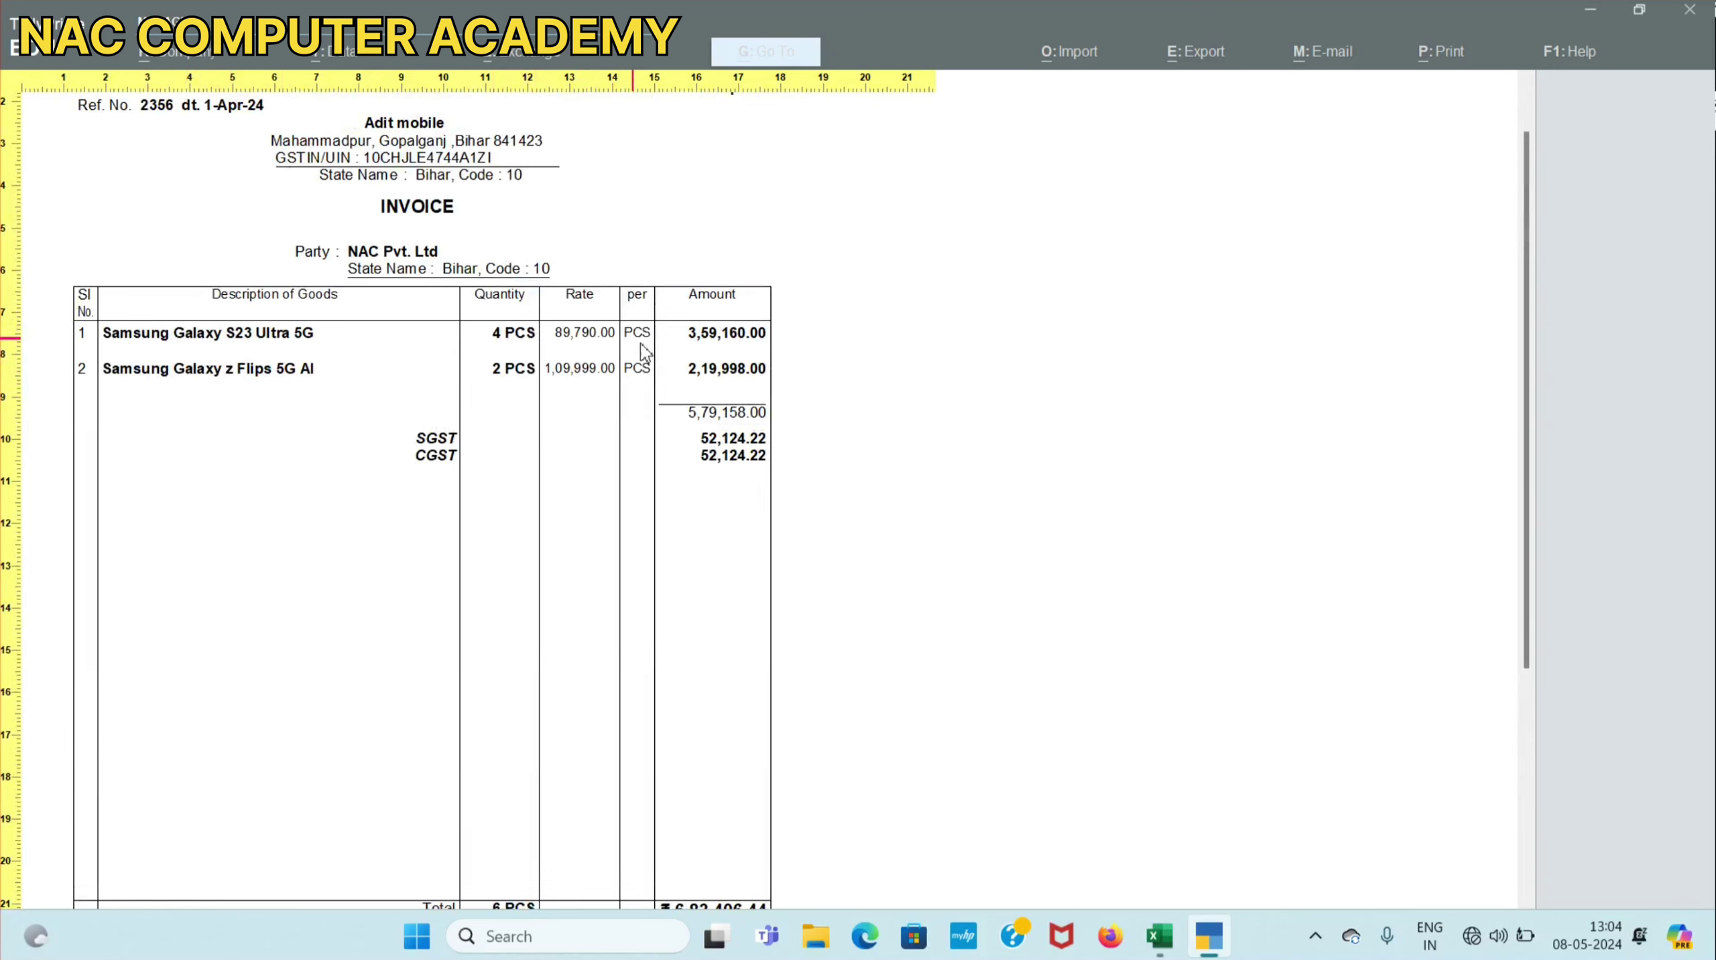
scroll(713, 427, "down", 3)
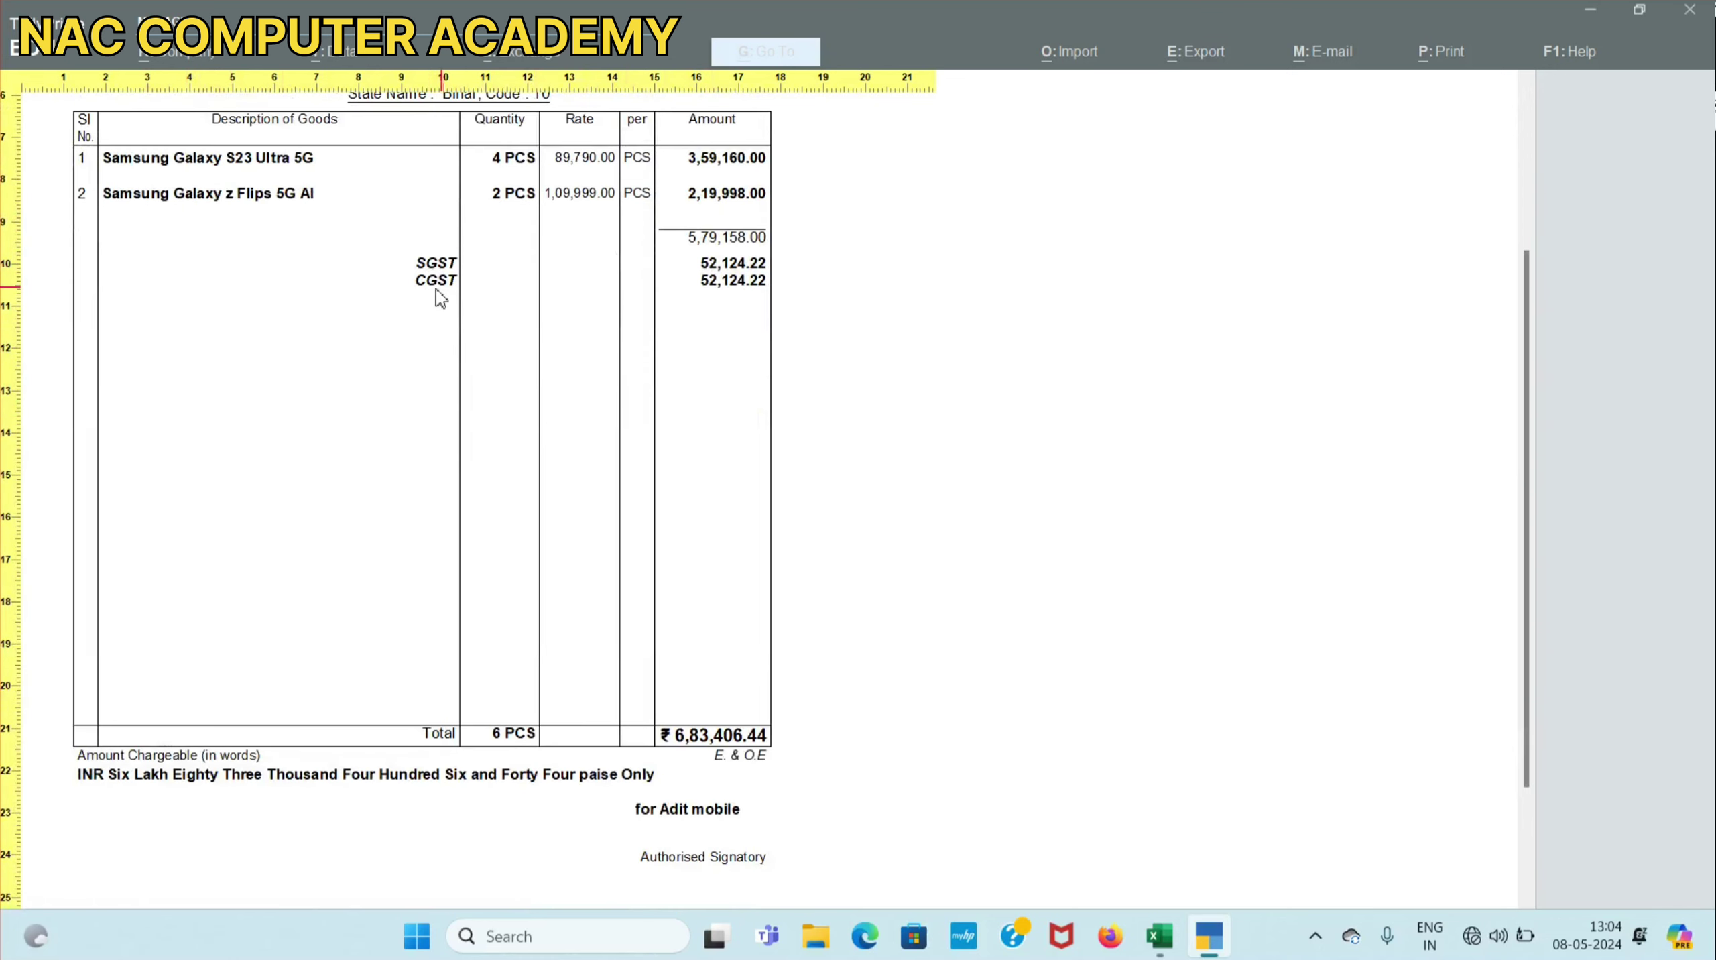
scroll(696, 407, "down", 2)
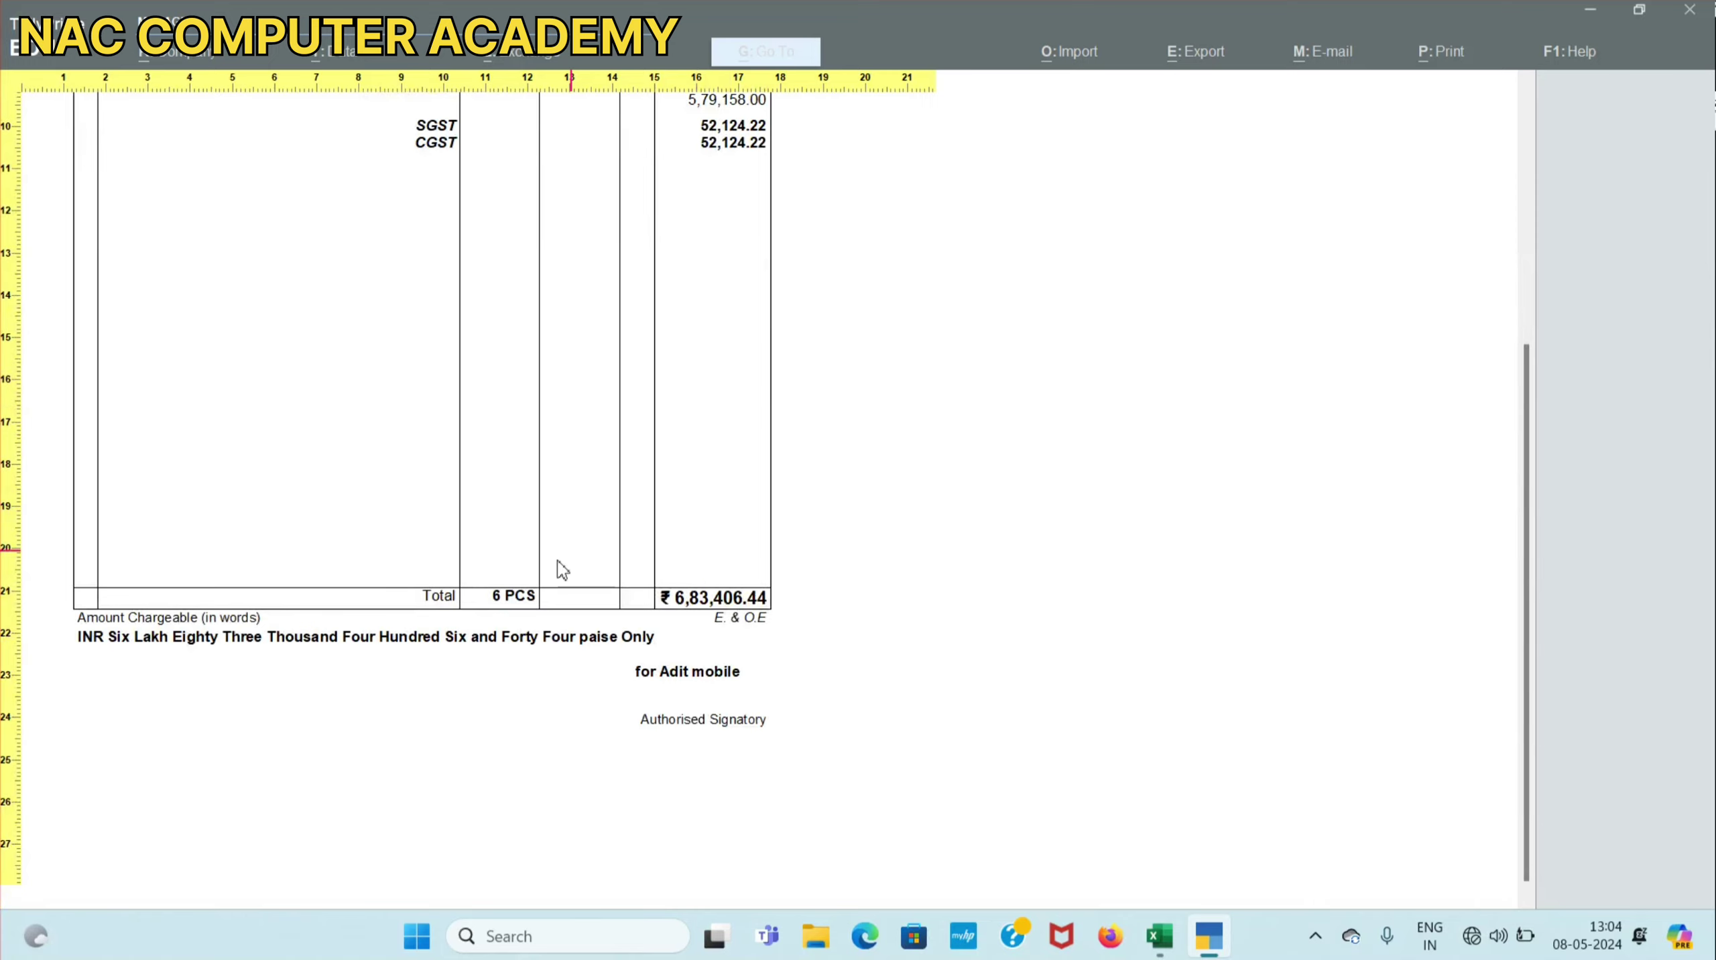
scroll(518, 608, "up", 3)
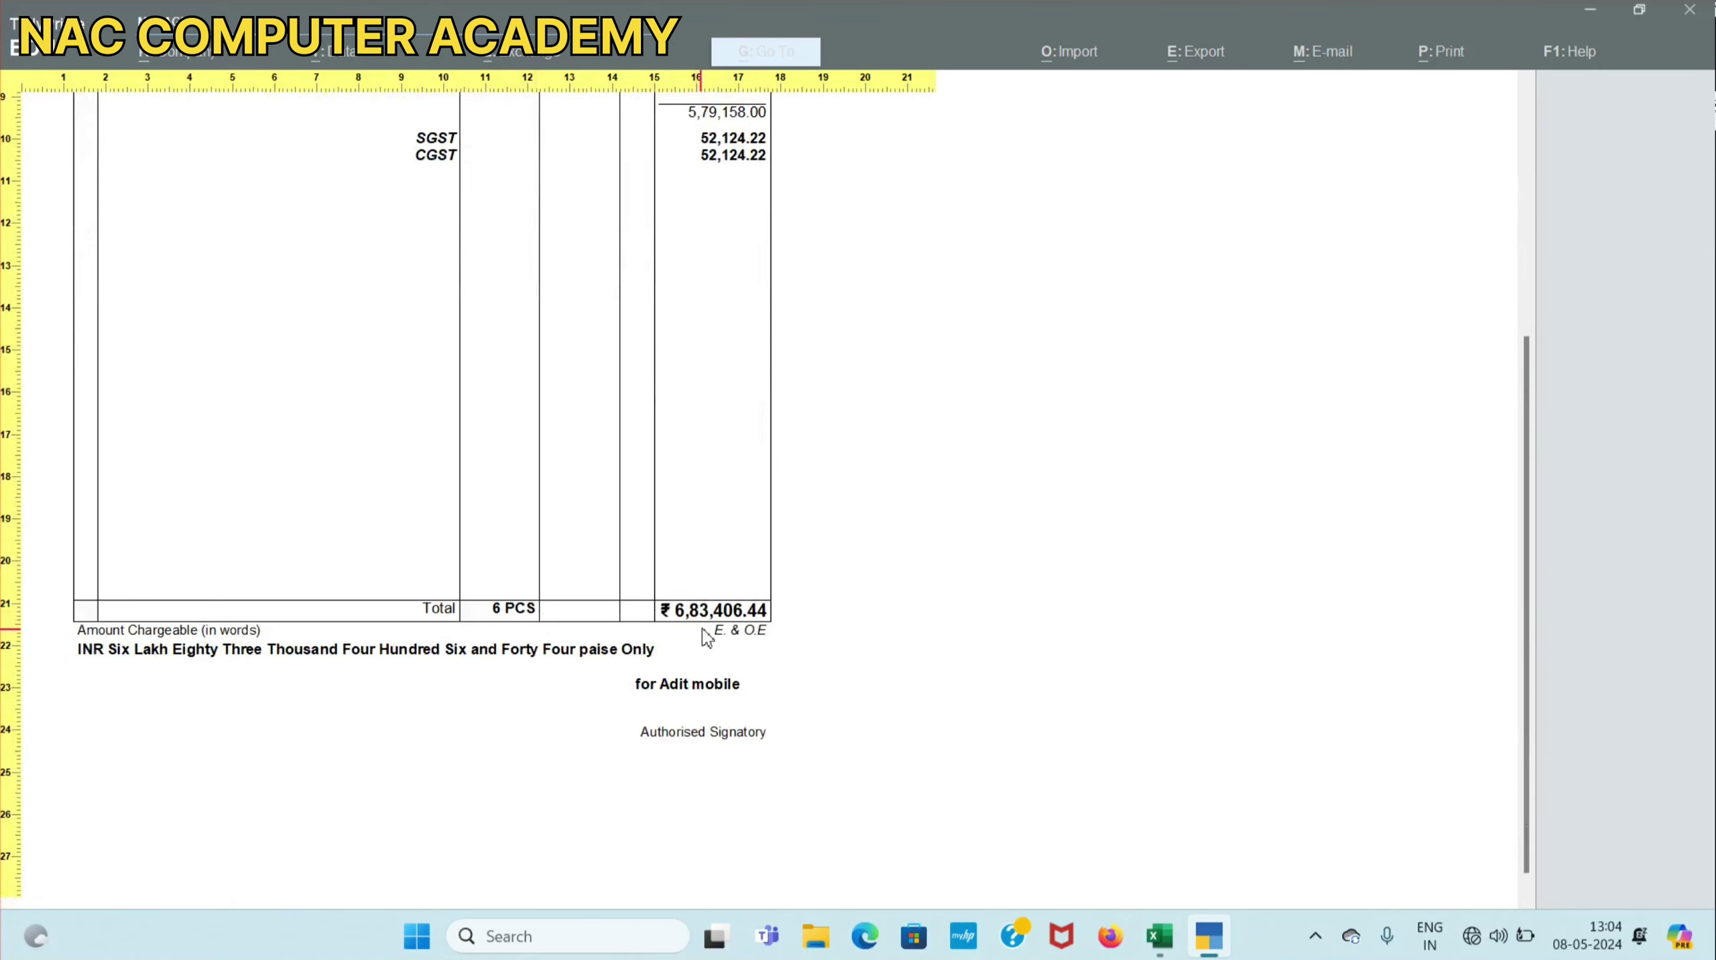
scroll(689, 647, "up", 6)
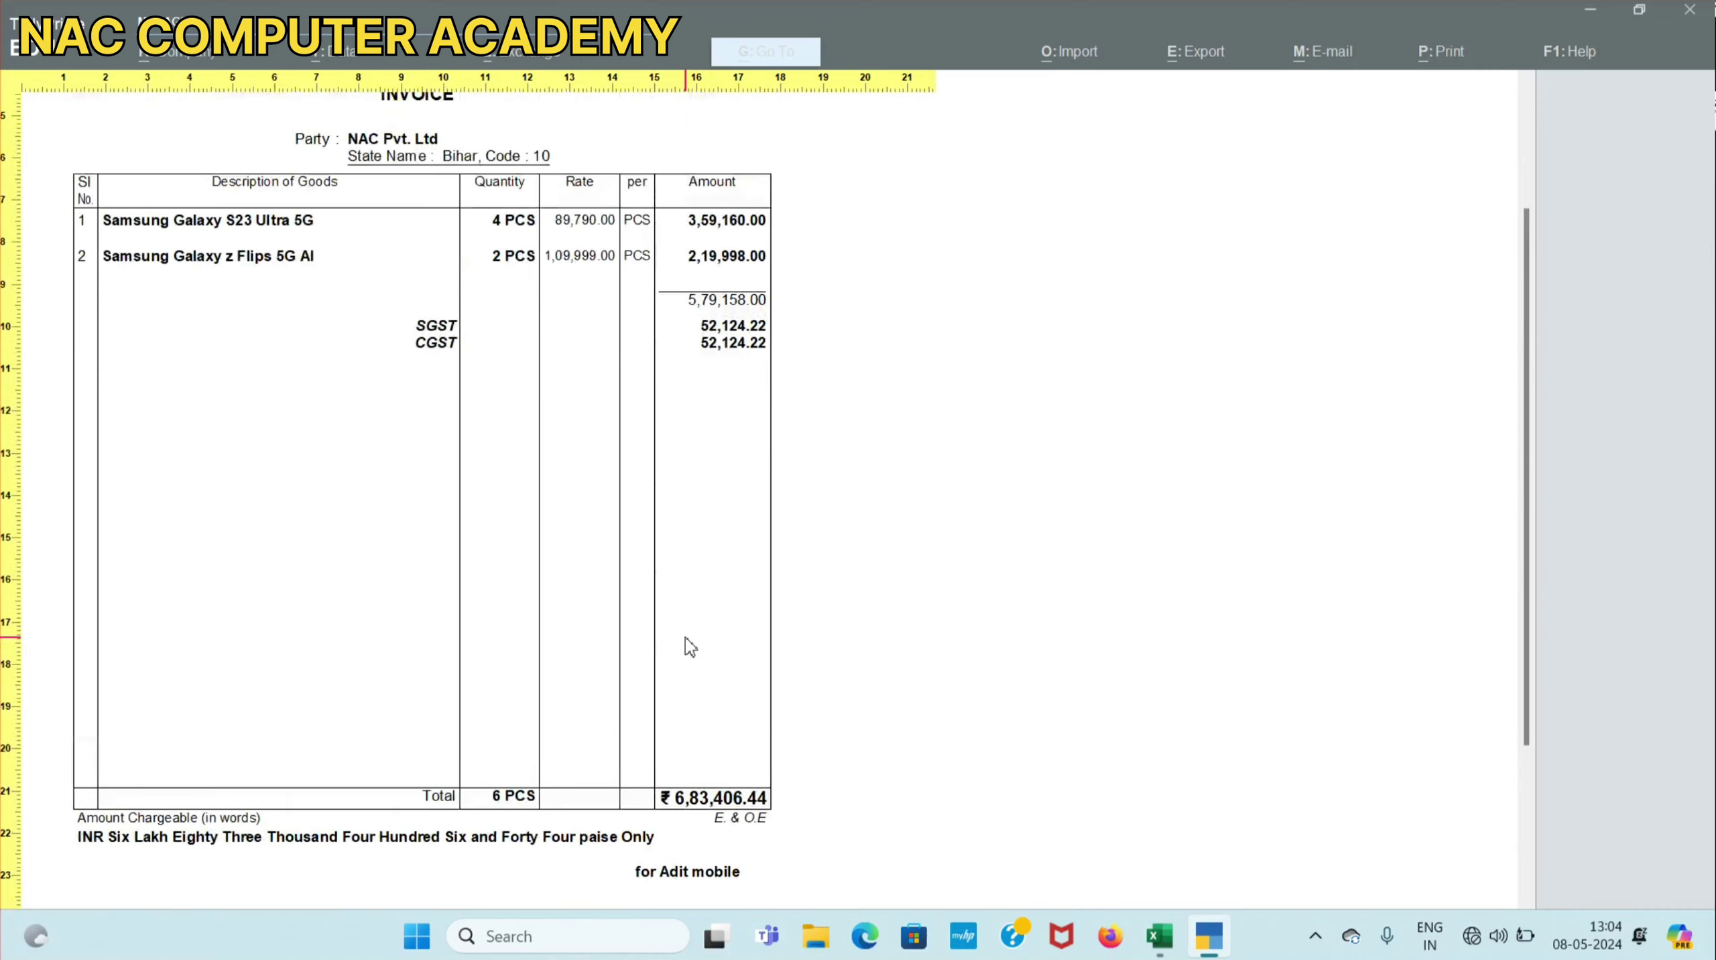